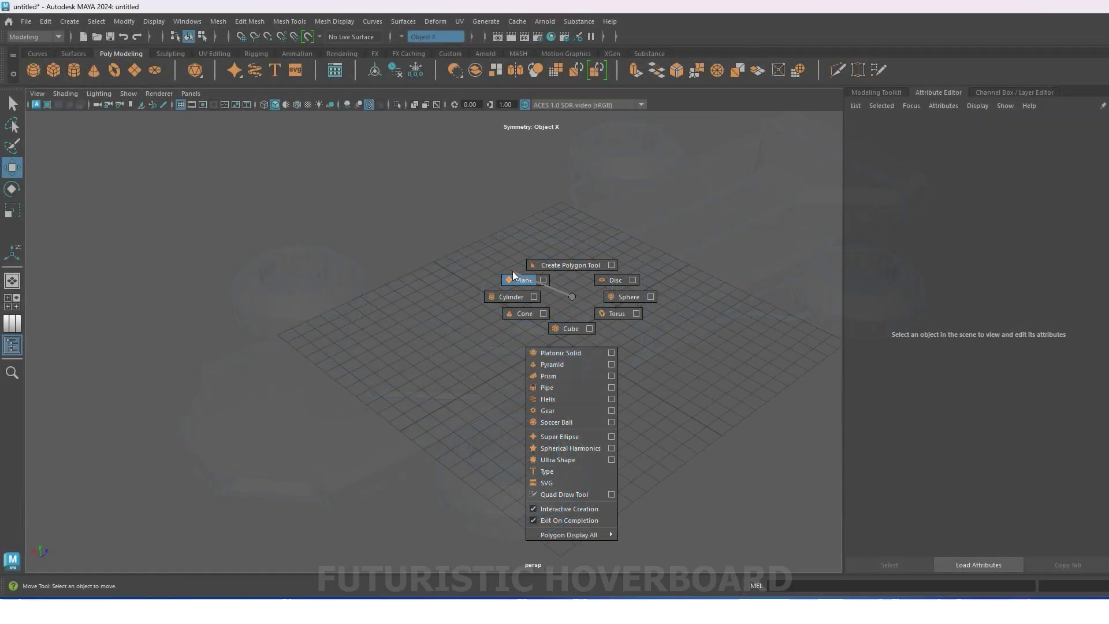
# Draw a polygon plane on the grid and scale it into a long strip.
pyautogui.click(518, 280)
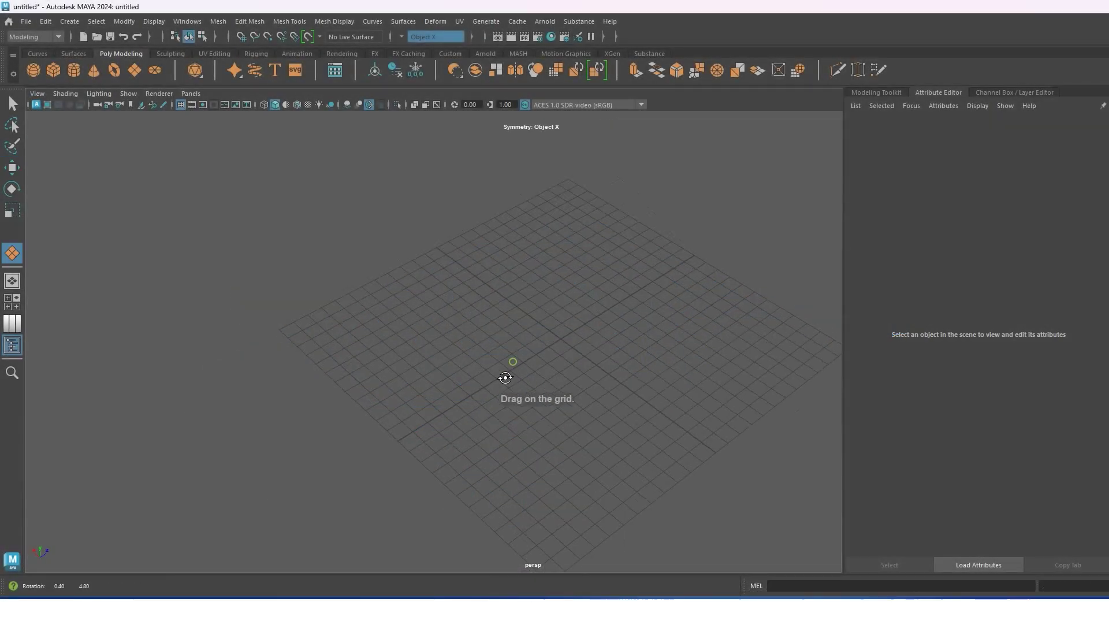
pyautogui.moveTo(504, 362)
pyautogui.mouseDown()
pyautogui.moveTo(638, 316)
pyautogui.moveTo(565, 337)
pyautogui.mouseUp()
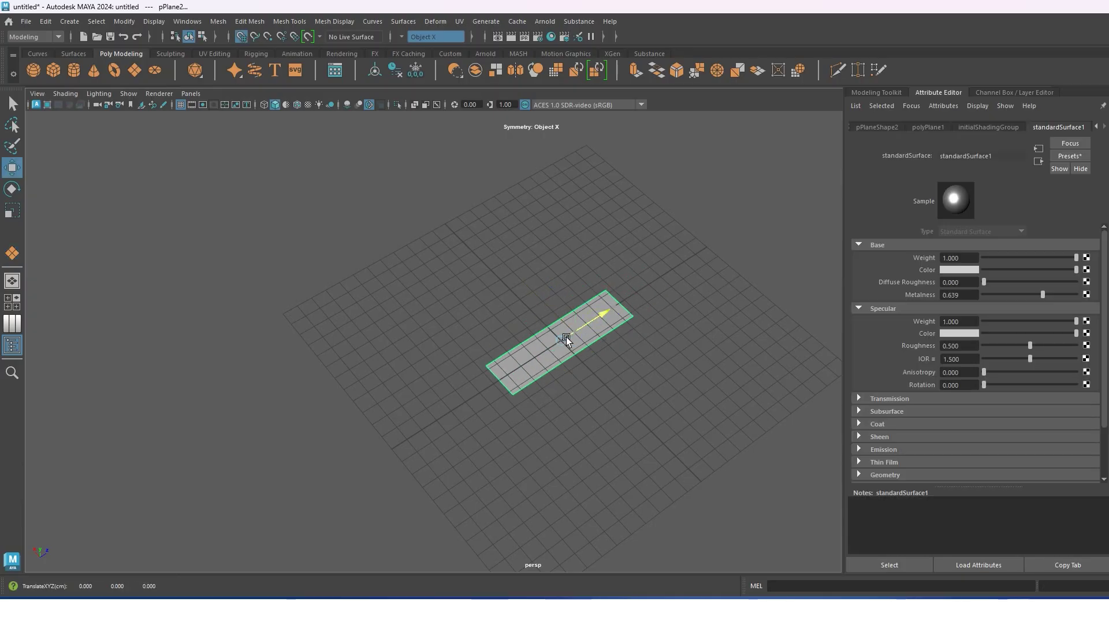
pyautogui.scroll(5, 569, 323)
pyautogui.press('r')
pyautogui.moveTo(535, 317); pyautogui.dragTo(709, 257)
pyautogui.press('w')
pyautogui.scroll(-3, 709, 257)
pyautogui.scroll(-3, 636, 243)
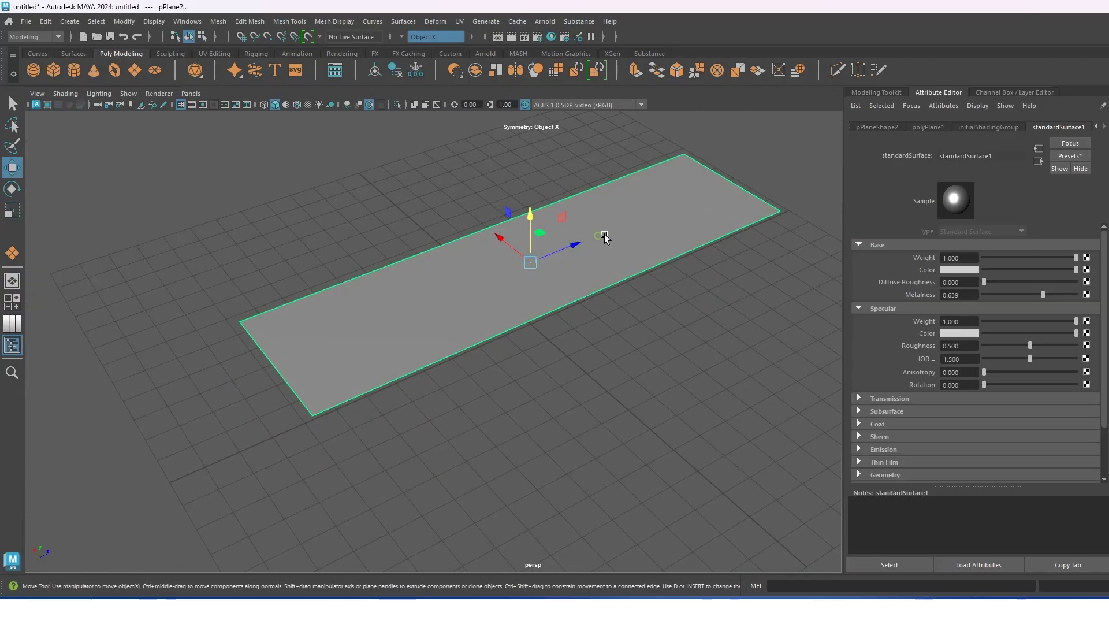
# Connect the two long edges with a crosswise edge and slide it toward the far end.
pyautogui.click(598, 252)
pyautogui.moveTo(599, 252); pyautogui.dragTo(617, 450, button='right')
pyautogui.click(578, 299)
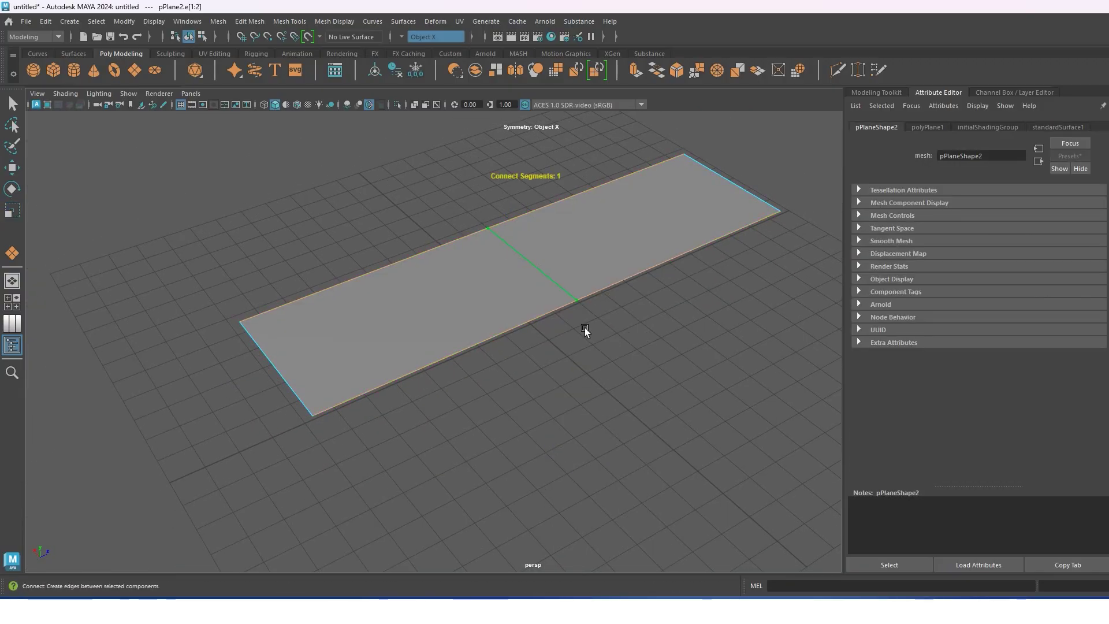
pyautogui.press('w')
pyautogui.moveTo(518, 264); pyautogui.dragTo(633, 217)
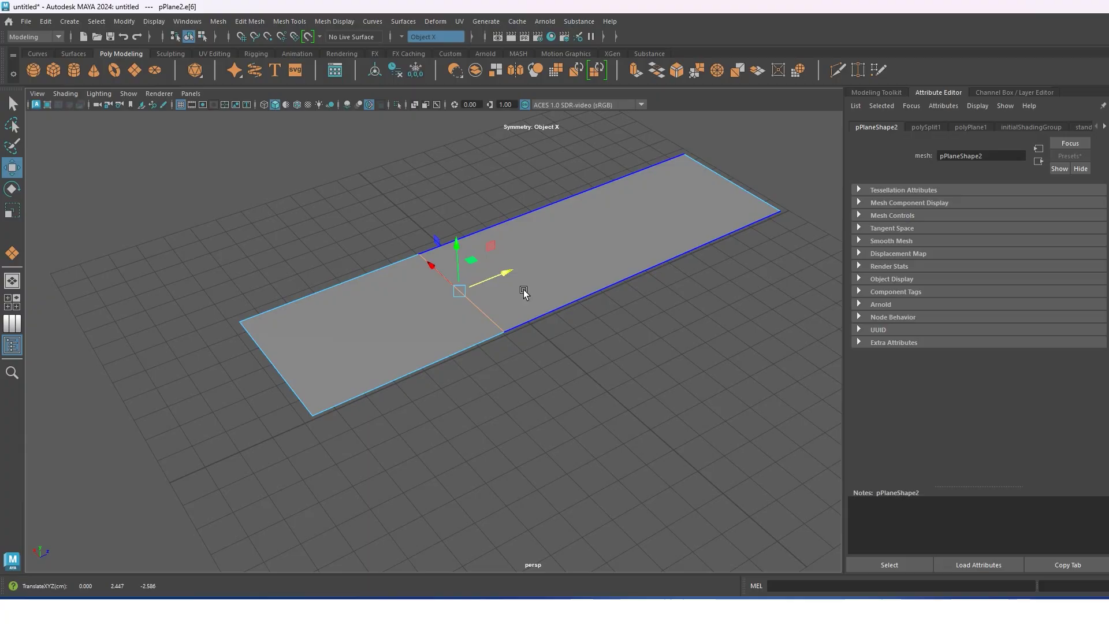
# Connect the end edges with a lengthwise middle edge and bevel it into two.
pyautogui.keyDown('alt'); pyautogui.moveTo(524, 289); pyautogui.dragTo(488, 312); pyautogui.keyUp('alt')
pyautogui.click(350, 362)
pyautogui.click(877, 92)
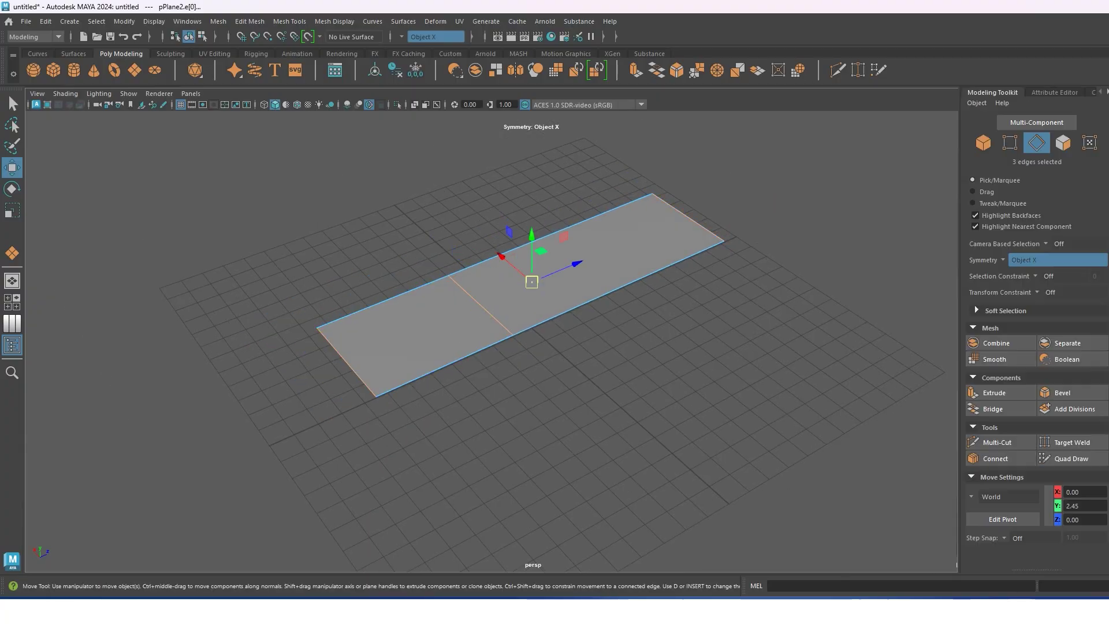
pyautogui.click(994, 466)
pyautogui.keyDown('shift'); pyautogui.moveTo(606, 264); pyautogui.dragTo(655, 269, button='right'); pyautogui.keyUp('shift')
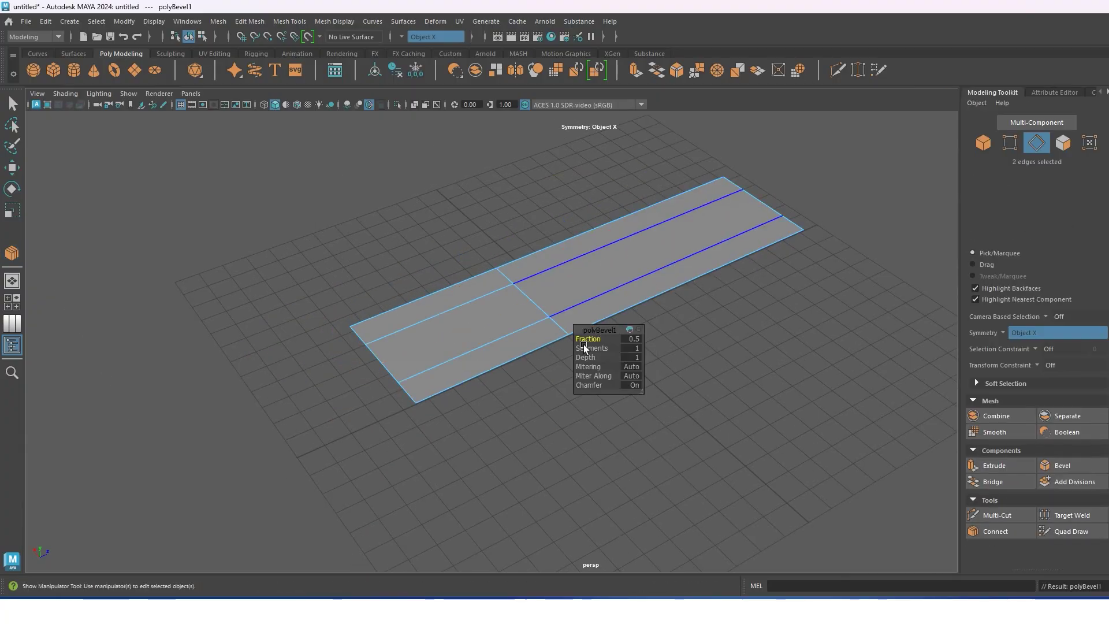
# Adjust the bevel fraction, then cut and slide an angled edge across the middle.
pyautogui.moveTo(598, 339); pyautogui.dragTo(585, 338)
pyautogui.press('w')
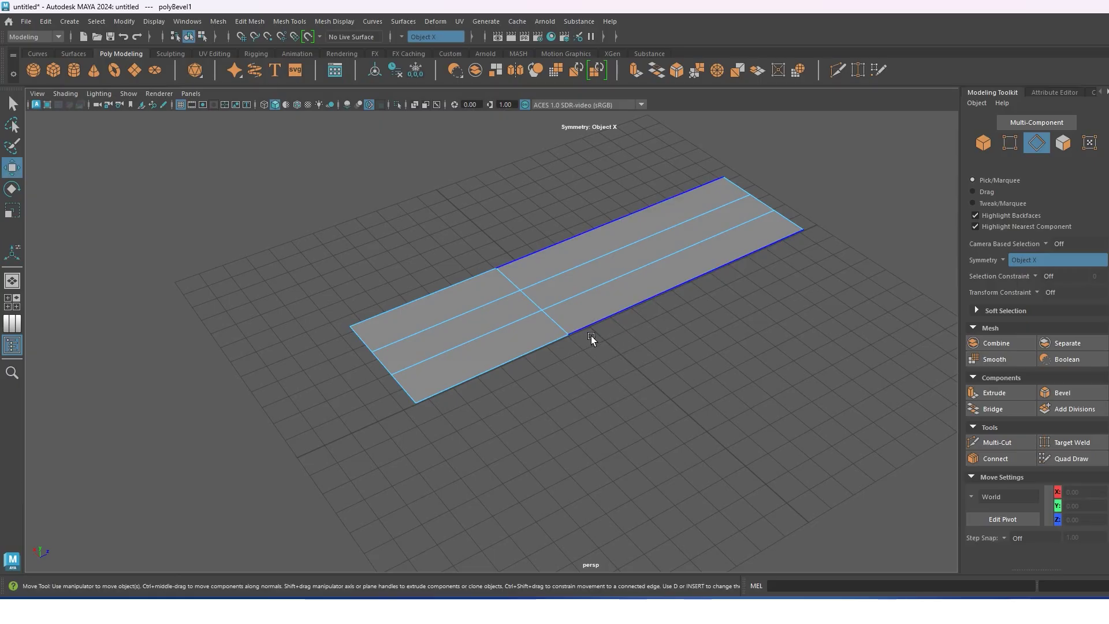
pyautogui.keyDown('shift'); pyautogui.rightClick(556, 303); pyautogui.keyUp('shift')
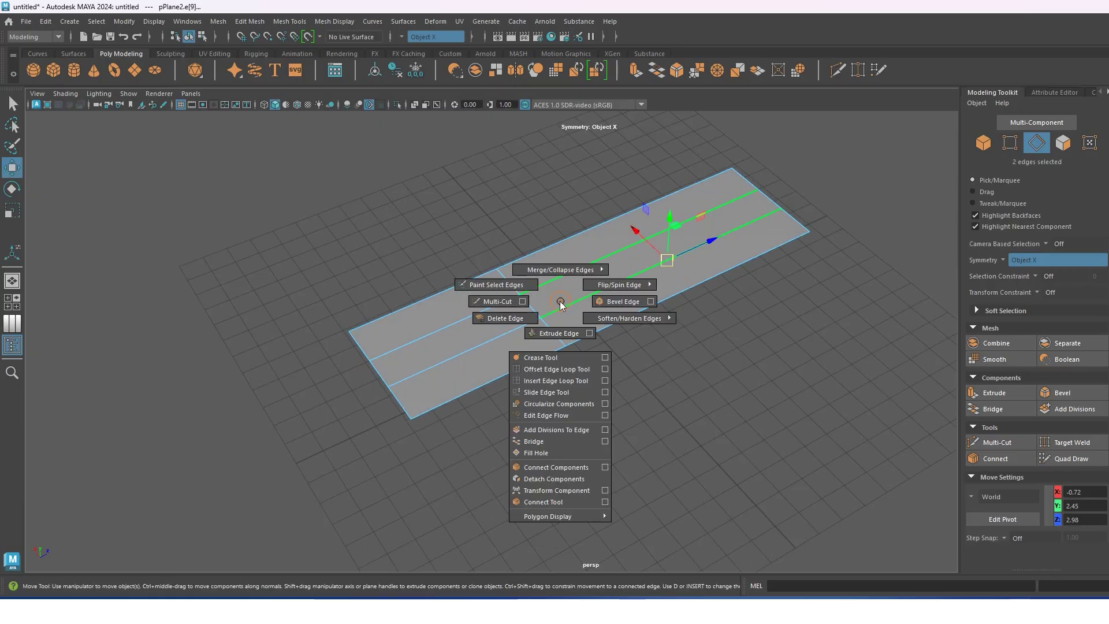
pyautogui.keyDown('shift'); pyautogui.moveTo(558, 303); pyautogui.dragTo(561, 345, button='right'); pyautogui.keyUp('shift')
pyautogui.press('w')
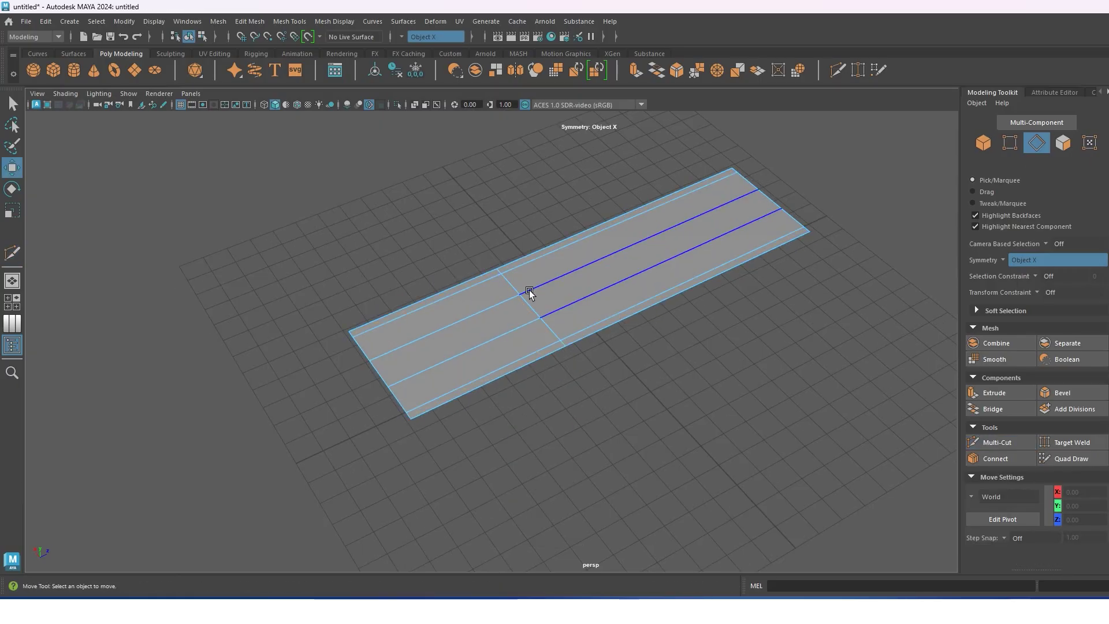
pyautogui.click(497, 268)
pyautogui.moveTo(526, 264); pyautogui.dragTo(507, 267)
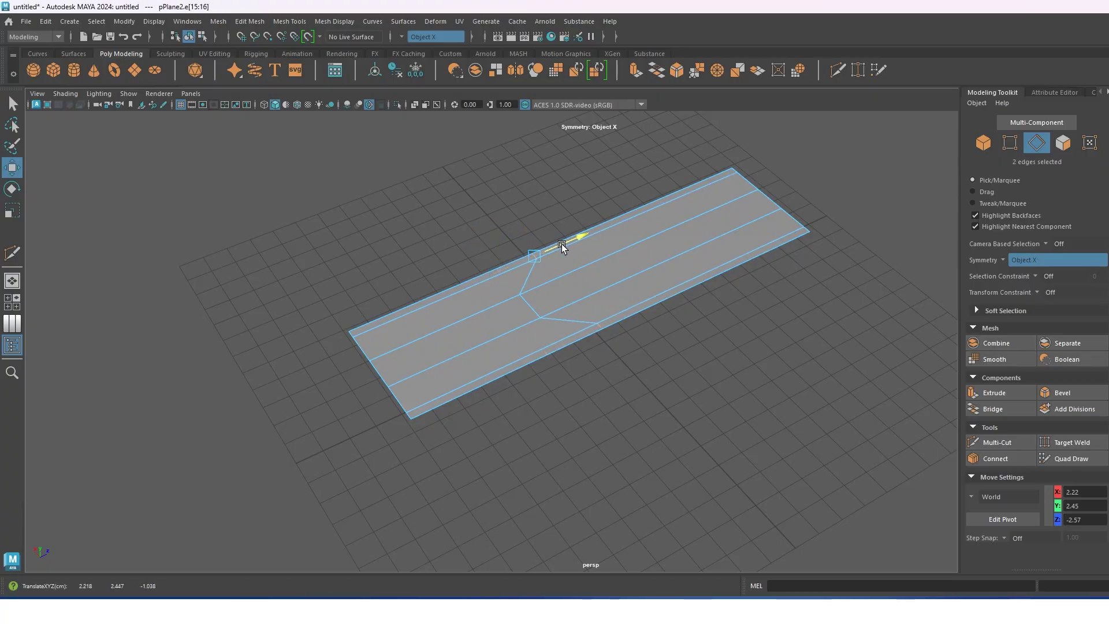
# Chamfer the nose end, notch the tail end, and add more Multi-Cut edges.
pyautogui.click(353, 335)
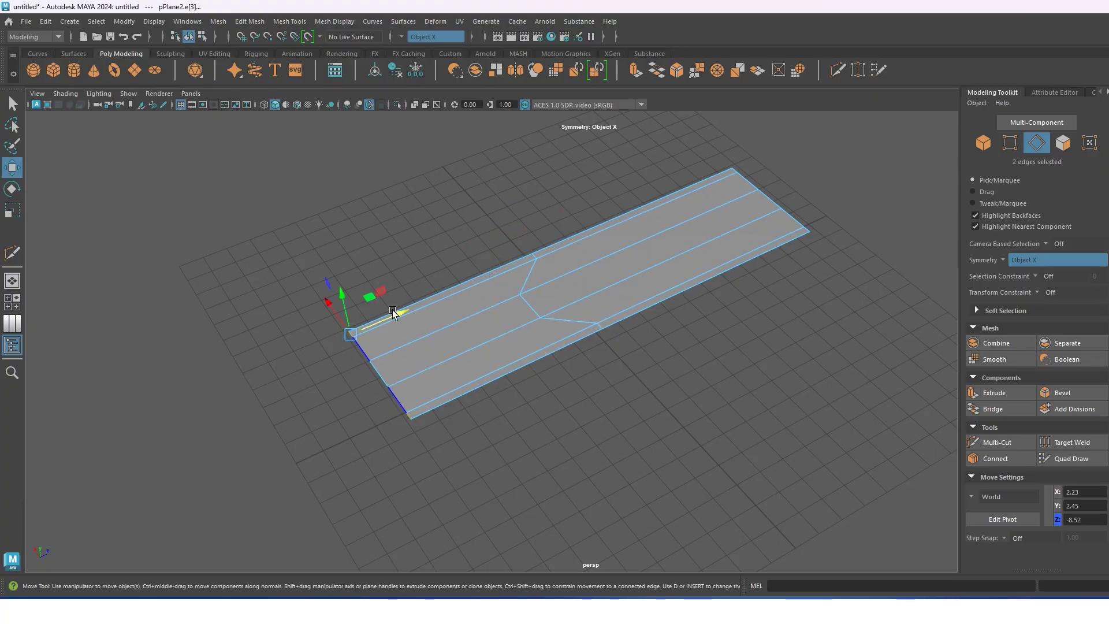
pyautogui.moveTo(394, 310); pyautogui.dragTo(429, 309)
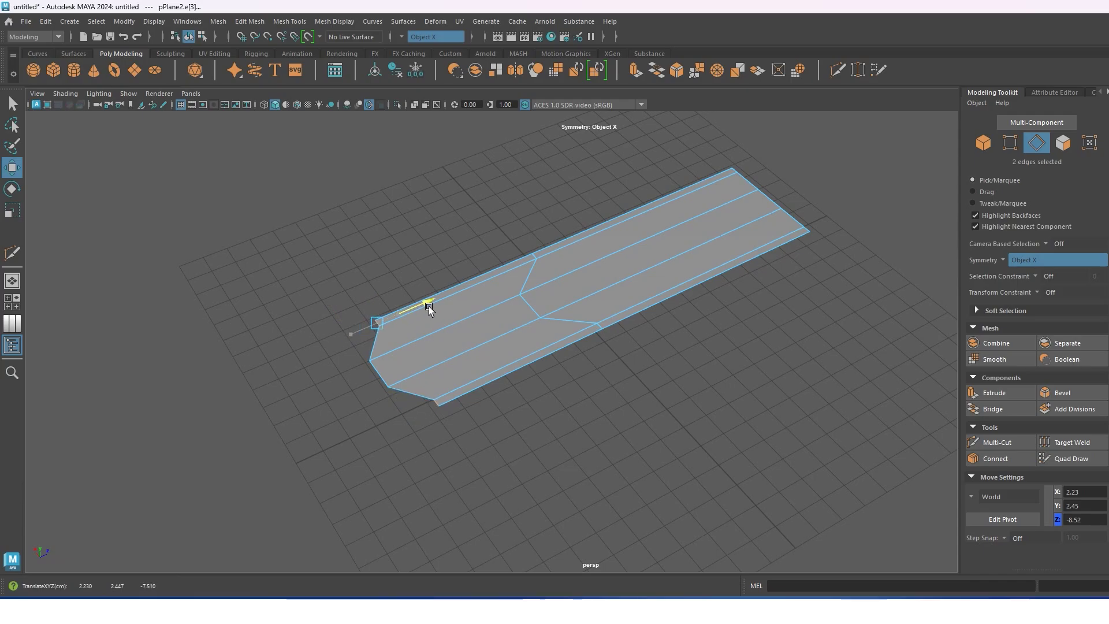
pyautogui.click(761, 188)
pyautogui.moveTo(761, 189)
pyautogui.mouseDown()
pyautogui.moveTo(761, 212)
pyautogui.moveTo(706, 247)
pyautogui.moveTo(542, 299)
pyautogui.moveTo(589, 290)
pyautogui.moveTo(661, 300)
pyautogui.mouseUp()
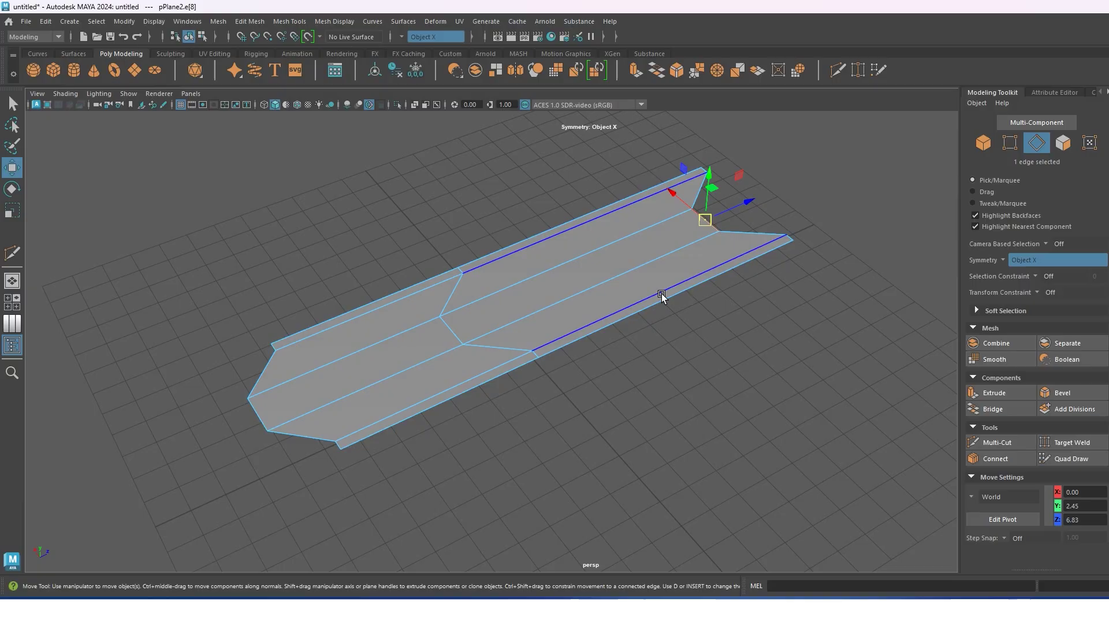
pyautogui.hotkey('ctrl', 'shift', 'x')
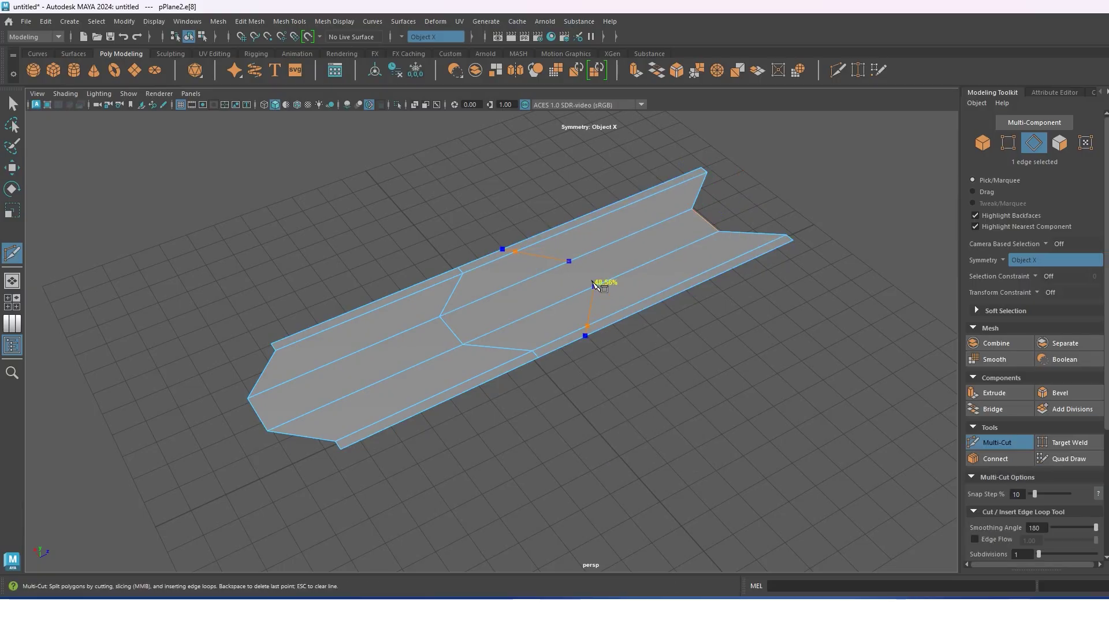
pyautogui.press('Return')
# Select all deck faces and extrude them to give the deck thickness.
pyautogui.moveTo(601, 282); pyautogui.dragTo(560, 272, button='right')
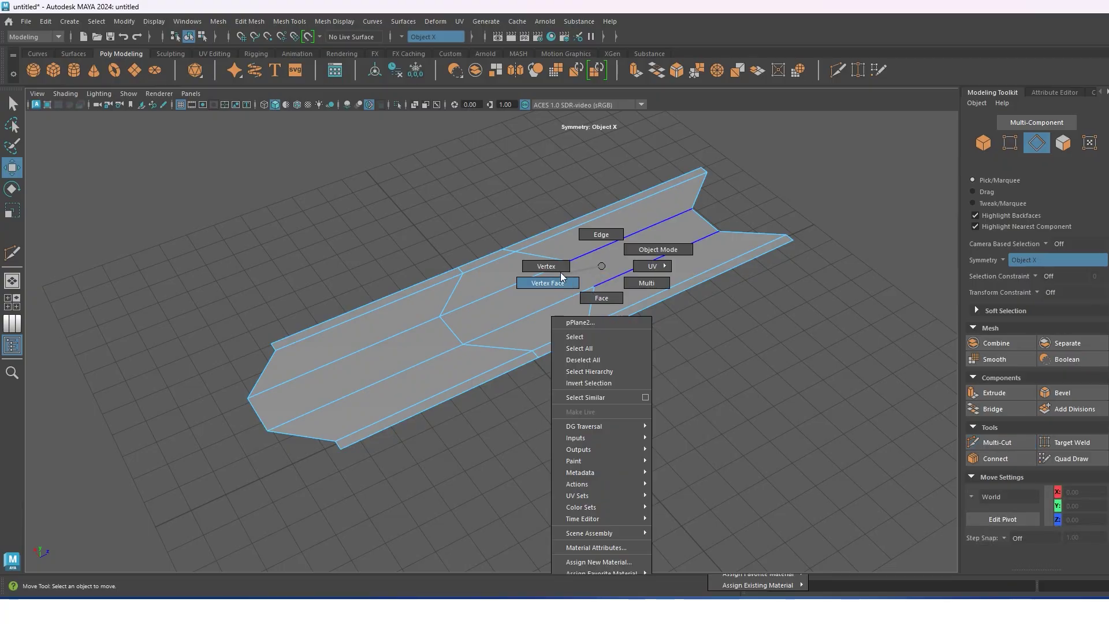
pyautogui.press('w')
pyautogui.click(585, 354)
pyautogui.moveTo(598, 313)
pyautogui.keyDown('alt'); pyautogui.mouseDown()
pyautogui.moveTo(618, 302)
pyautogui.moveTo(570, 261)
pyautogui.mouseUp(); pyautogui.keyUp('alt')
pyautogui.press('F11')
pyautogui.moveTo(464, 272)
pyautogui.mouseDown()
pyautogui.moveTo(559, 239)
pyautogui.moveTo(537, 253)
pyautogui.mouseUp()
pyautogui.hotkey('ctrl', 'e')
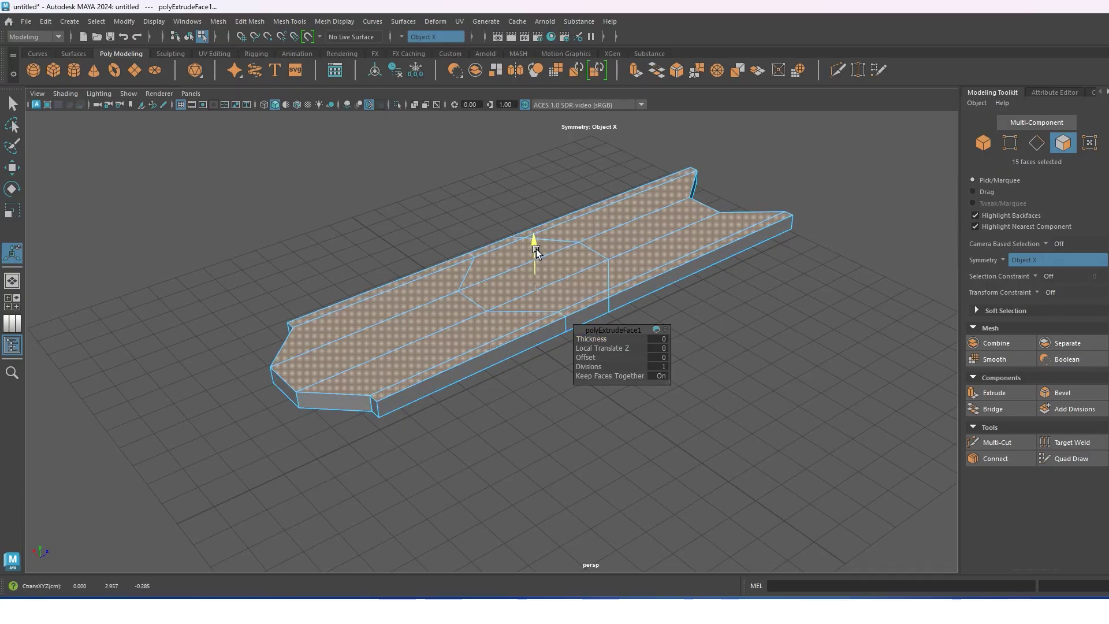
pyautogui.press('w')
# Select the central outline edge loop of the deck.
pyautogui.press('F10')
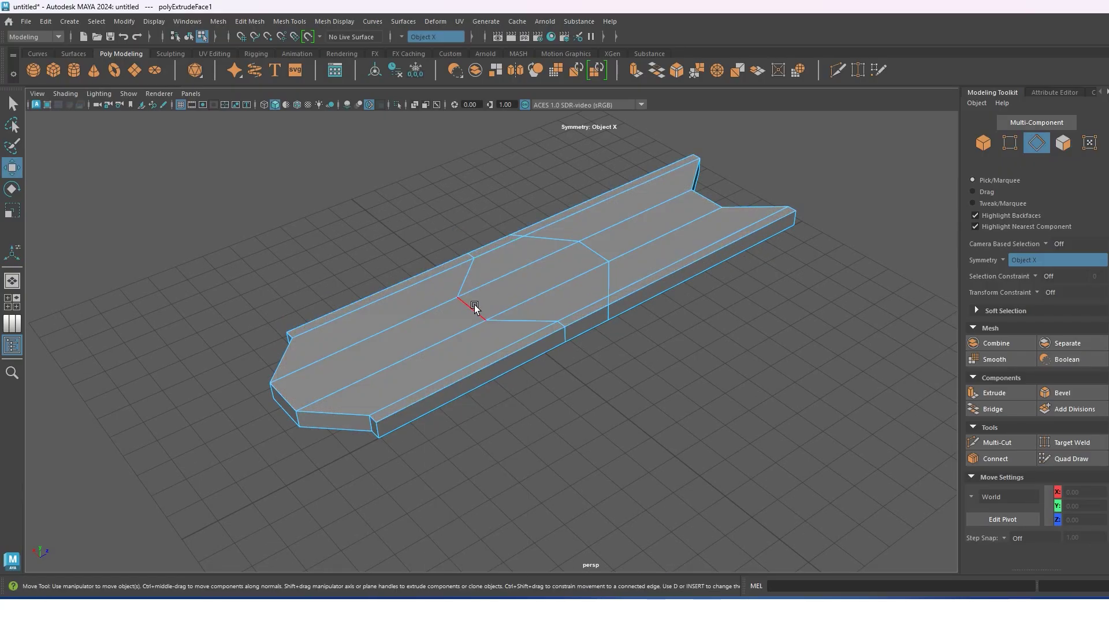
pyautogui.click(476, 310)
pyautogui.moveTo(594, 307)
pyautogui.keyDown('alt'); pyautogui.mouseDown()
pyautogui.moveTo(618, 318)
pyautogui.moveTo(586, 273)
pyautogui.moveTo(553, 294)
pyautogui.mouseUp(); pyautogui.keyUp('alt')
pyautogui.doubleClick(557, 321)
pyautogui.moveTo(613, 317)
pyautogui.keyDown('alt'); pyautogui.mouseDown()
pyautogui.moveTo(608, 295)
pyautogui.moveTo(642, 277)
pyautogui.moveTo(689, 297)
pyautogui.moveTo(810, 304)
pyautogui.moveTo(637, 267)
pyautogui.mouseUp(); pyautogui.keyUp('alt')
# Bevel the outline edges with a narrow fraction of about 0.11.
pyautogui.keyDown('shift'); pyautogui.moveTo(638, 268); pyautogui.dragTo(680, 273, button='right'); pyautogui.keyUp('shift')
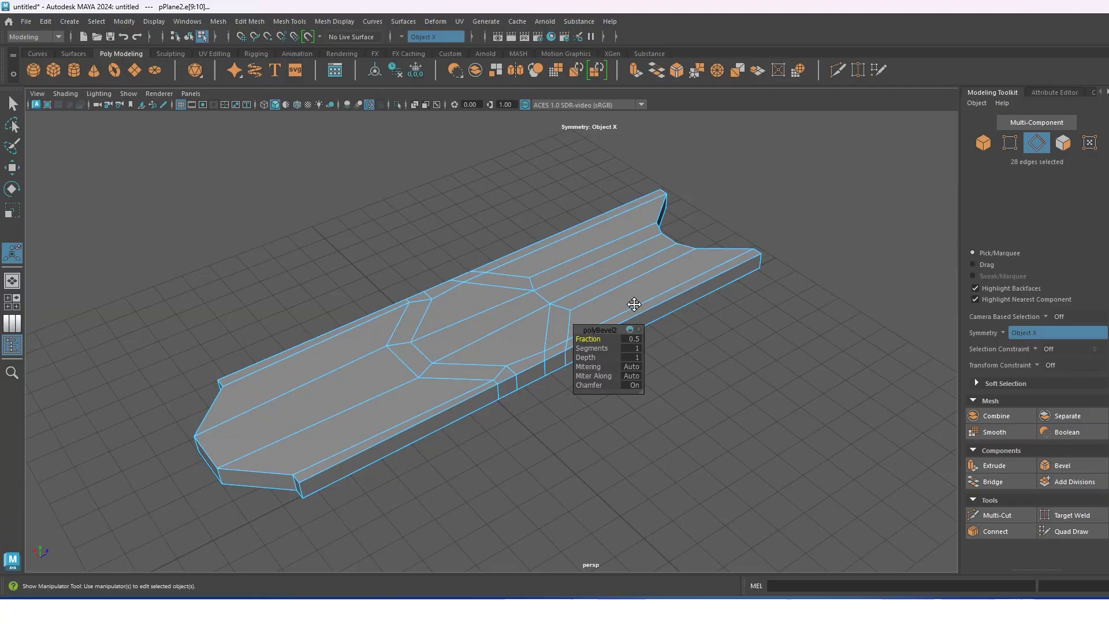
pyautogui.moveTo(605, 340); pyautogui.dragTo(572, 338)
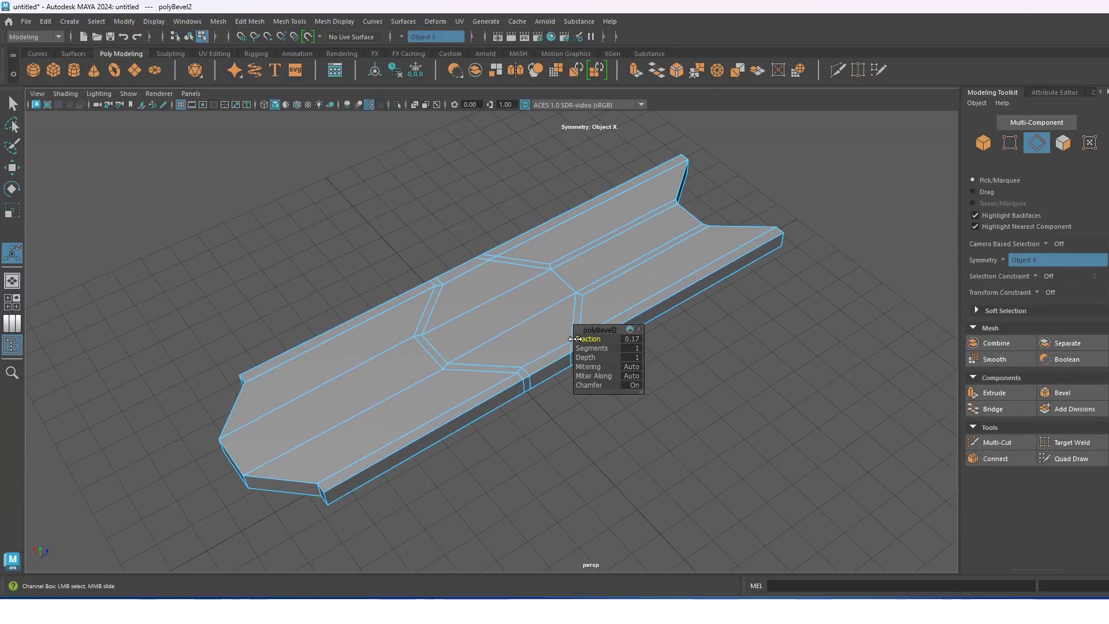
pyautogui.press('w')
pyautogui.moveTo(540, 296)
pyautogui.keyDown('alt'); pyautogui.mouseDown()
pyautogui.moveTo(611, 315)
pyautogui.moveTo(400, 279)
pyautogui.mouseUp(); pyautogui.keyUp('alt')
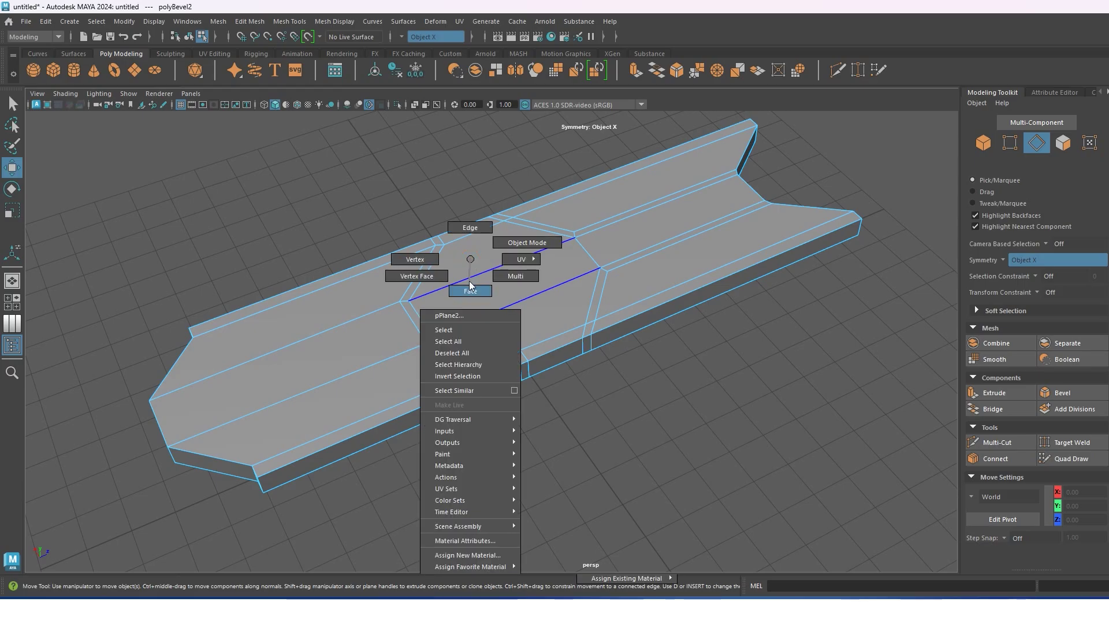
# Extrude the thin bevel face loops inward with offset to form recessed grooves.
pyautogui.moveTo(483, 269); pyautogui.dragTo(483, 286, button='right')
pyautogui.doubleClick(422, 265)
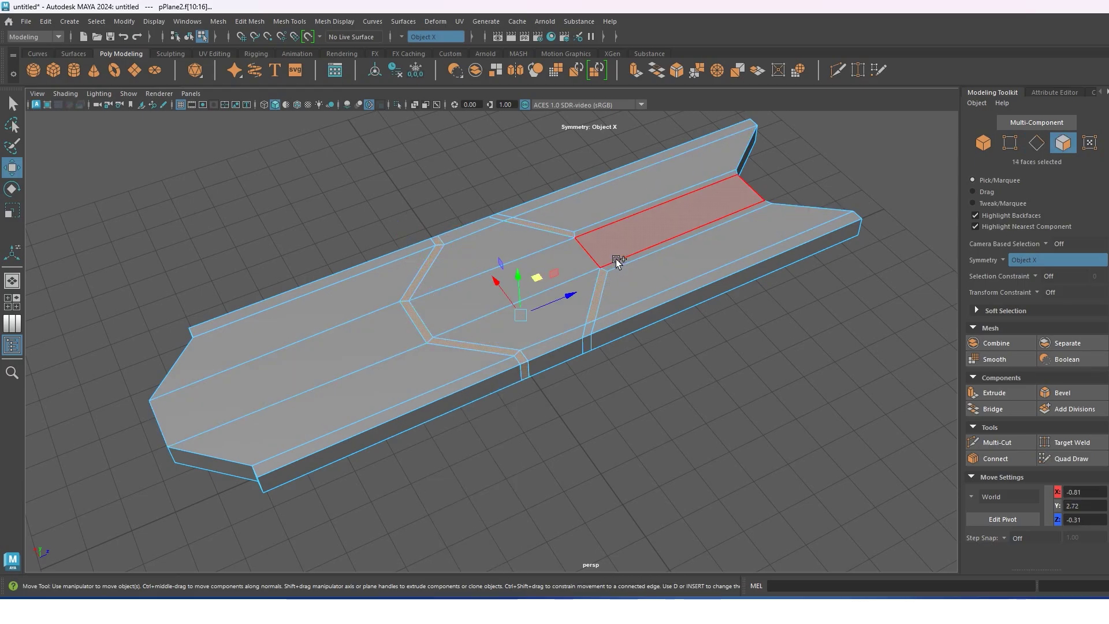
pyautogui.keyDown('shift'); pyautogui.doubleClick(620, 263); pyautogui.keyUp('shift')
pyautogui.moveTo(613, 267)
pyautogui.keyDown('alt'); pyautogui.mouseDown()
pyautogui.moveTo(558, 250)
pyautogui.moveTo(523, 302)
pyautogui.mouseUp(); pyautogui.keyUp('alt')
pyautogui.hotkey('ctrl', 'e')
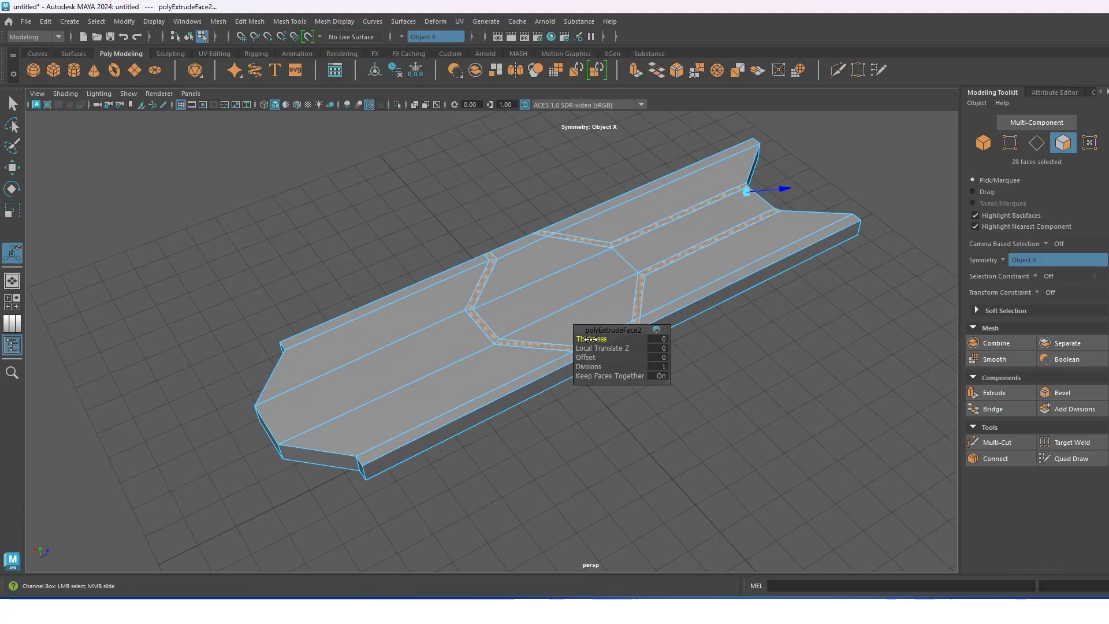
pyautogui.moveTo(584, 357); pyautogui.dragTo(588, 358)
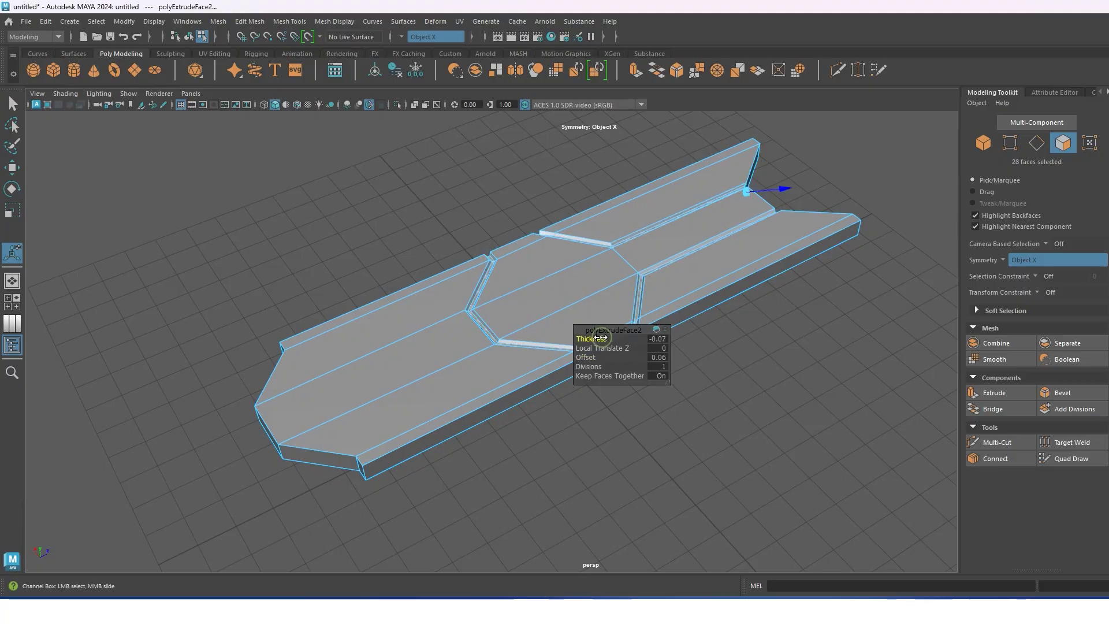
pyautogui.scroll(4, 571, 338)
pyautogui.keyDown('alt'); pyautogui.moveTo(534, 336); pyautogui.dragTo(551, 367, button='middle'); pyautogui.keyUp('alt')
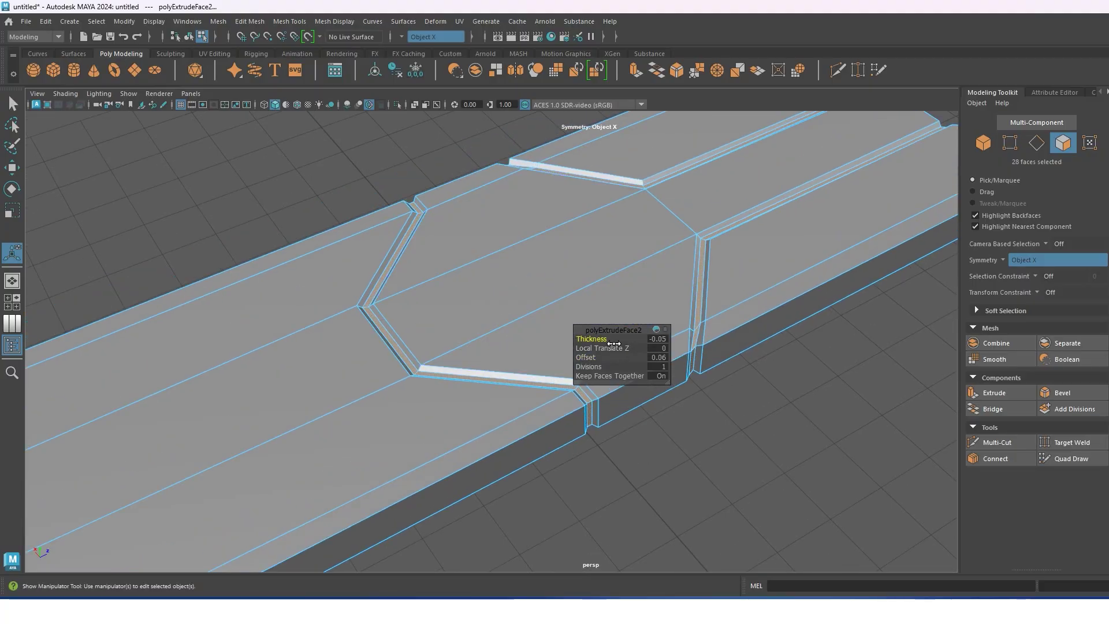
pyautogui.moveTo(586, 340); pyautogui.dragTo(632, 338)
pyautogui.press('w')
# Push the small side faces outward and view the deck from the top.
pyautogui.click(631, 338)
pyautogui.press('r')
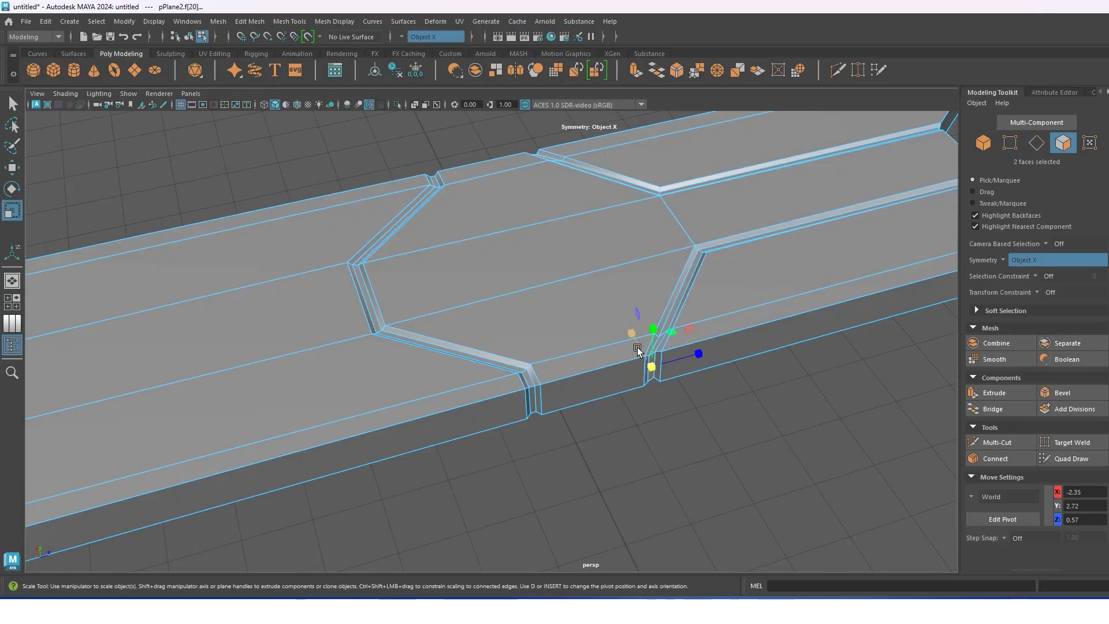
pyautogui.press('w')
pyautogui.moveTo(687, 364); pyautogui.dragTo(686, 358)
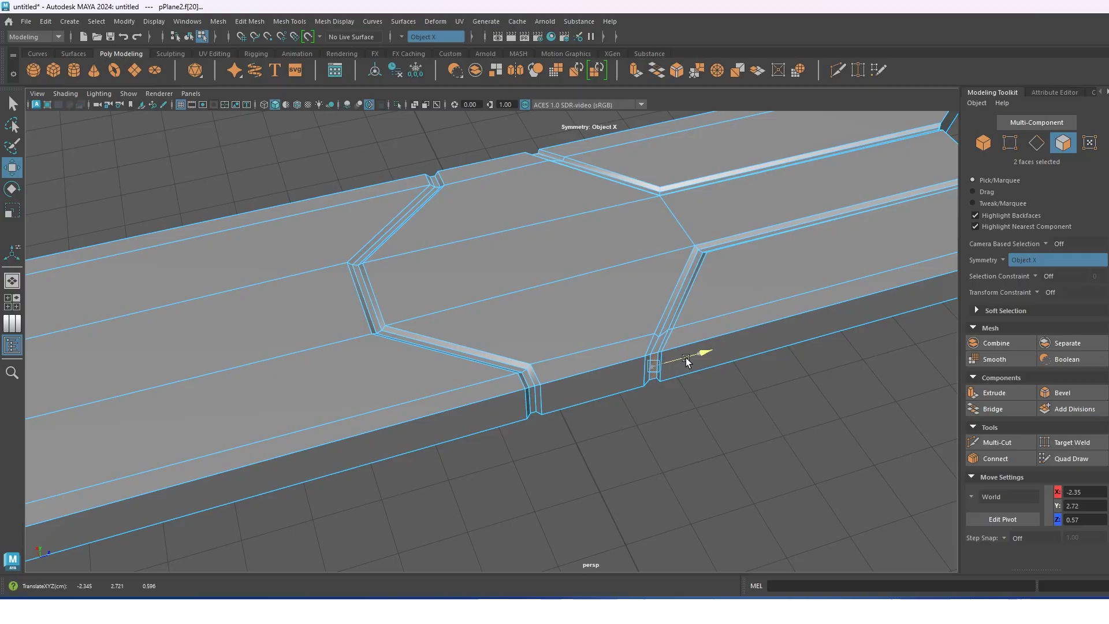
pyautogui.keyDown('alt'); pyautogui.moveTo(698, 281); pyautogui.dragTo(632, 296, button='right'); pyautogui.keyUp('alt')
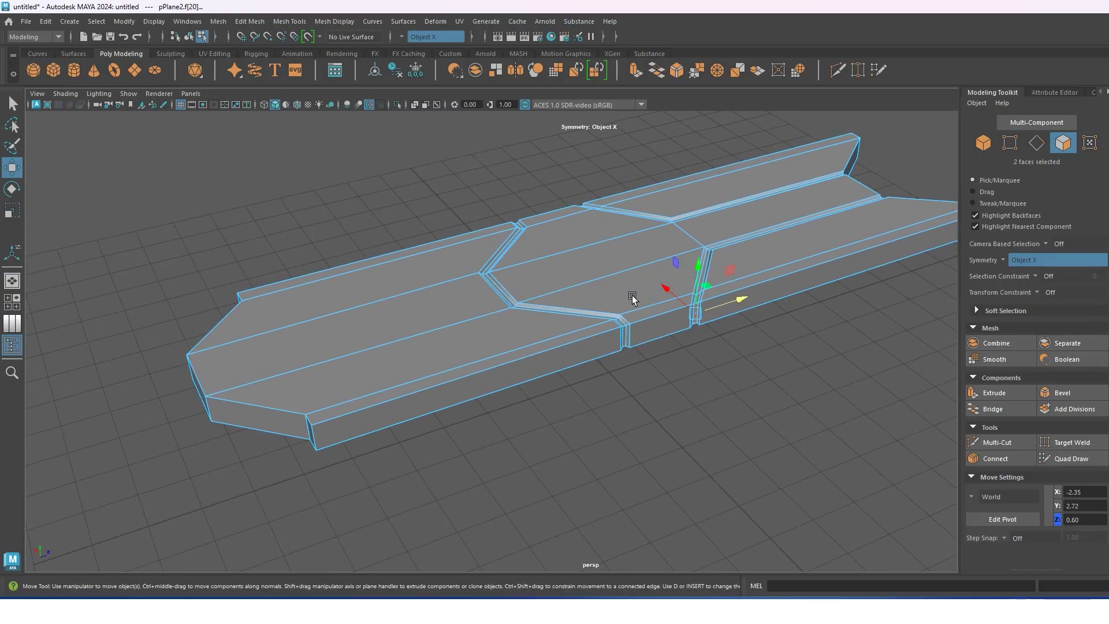
pyautogui.press('space')
pyautogui.moveTo(632, 296); pyautogui.dragTo(632, 271)
pyautogui.moveTo(578, 277)
pyautogui.mouseDown(button='right')
pyautogui.moveTo(575, 242)
pyautogui.moveTo(555, 294)
pyautogui.mouseUp(button='right')
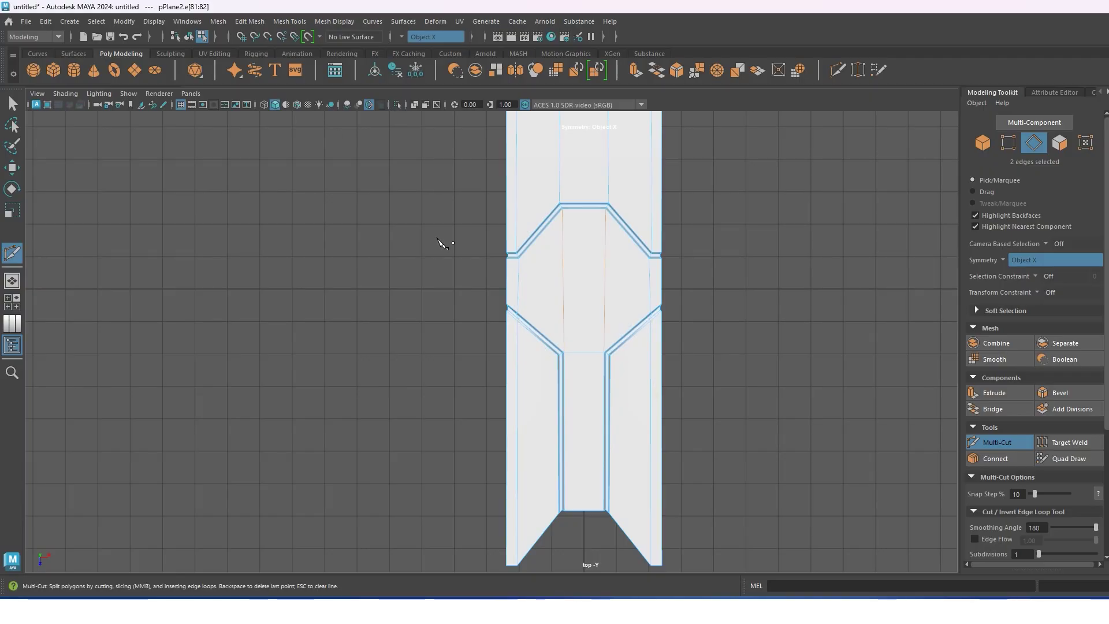
# Insert three edge loops across the deck's middle section with Multi-Cut.
pyautogui.press('space')
pyautogui.moveTo(443, 243); pyautogui.dragTo(443, 219)
pyautogui.keyDown('alt'); pyautogui.moveTo(549, 322); pyautogui.dragTo(467, 289, button='right'); pyautogui.keyUp('alt')
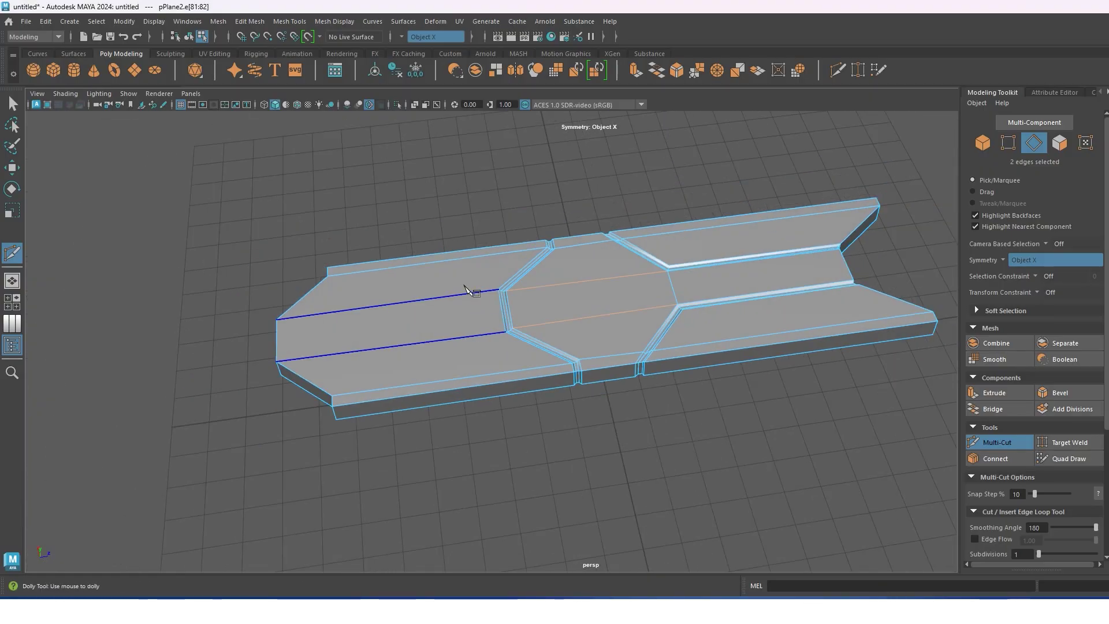
pyautogui.keyDown('ctrl'); pyautogui.click(480, 376); pyautogui.keyUp('ctrl')
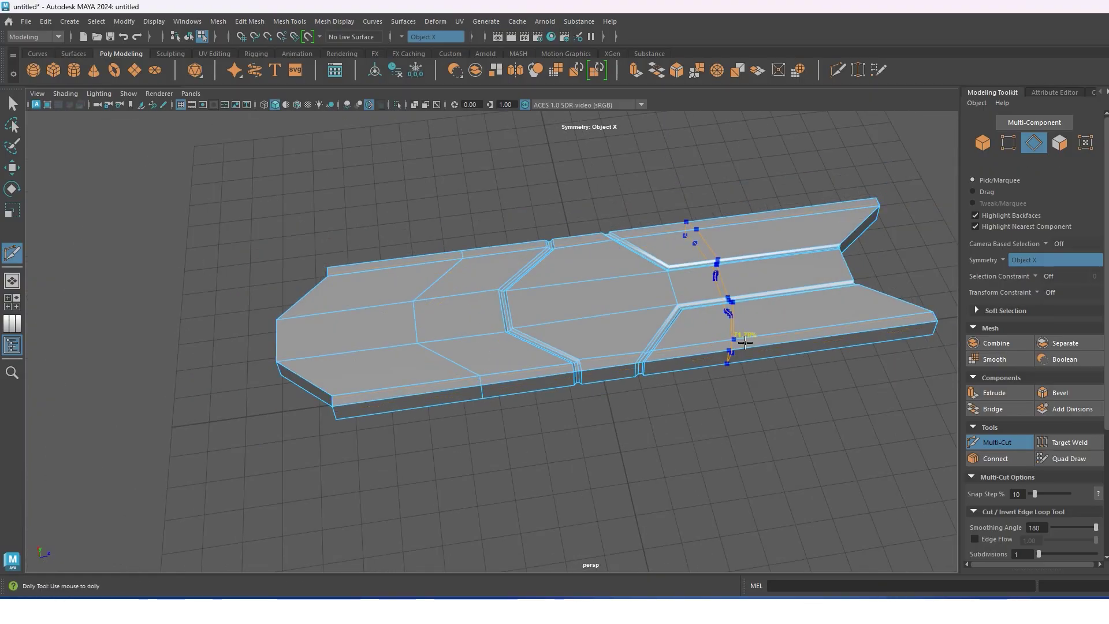
pyautogui.keyDown('ctrl'); pyautogui.click(708, 346); pyautogui.keyUp('ctrl')
pyautogui.keyDown('ctrl'); pyautogui.click(856, 322); pyautogui.keyUp('ctrl')
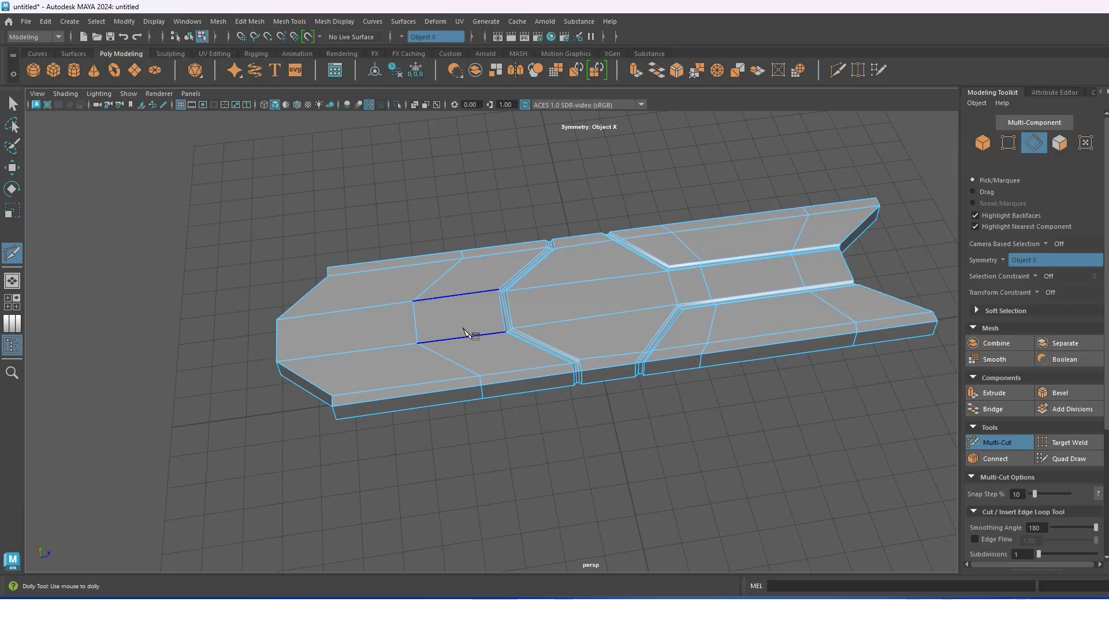
pyautogui.press('w')
pyautogui.rightClick(426, 266)
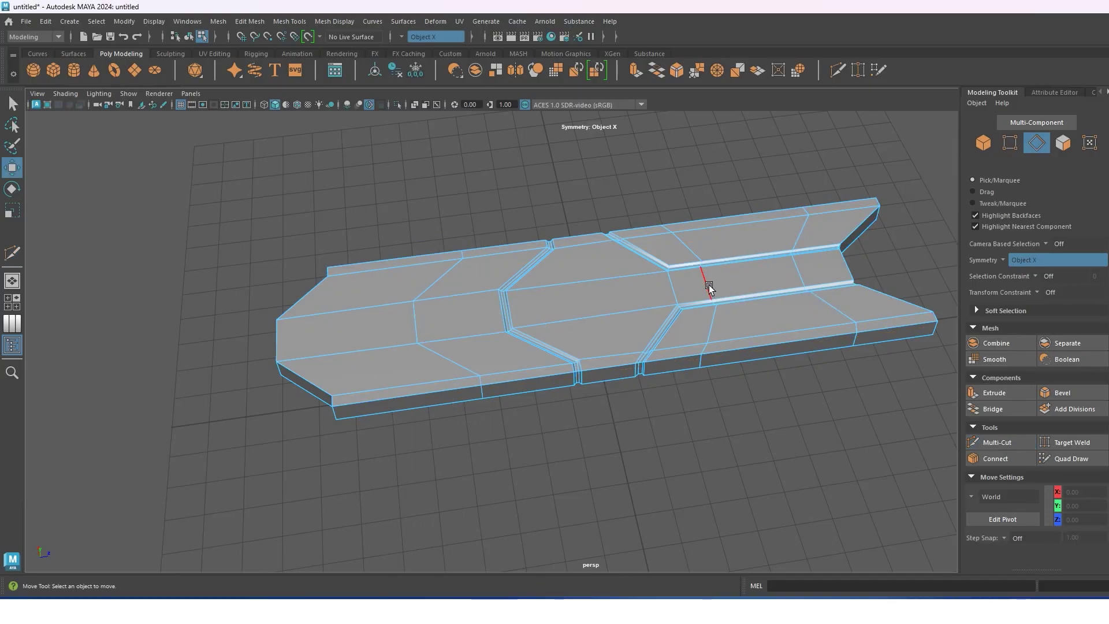
# Bevel the deck's long side edges with a fraction of about 0.43.
pyautogui.keyDown('alt'); pyautogui.moveTo(709, 285); pyautogui.dragTo(906, 272); pyautogui.keyUp('alt')
pyautogui.click(500, 376)
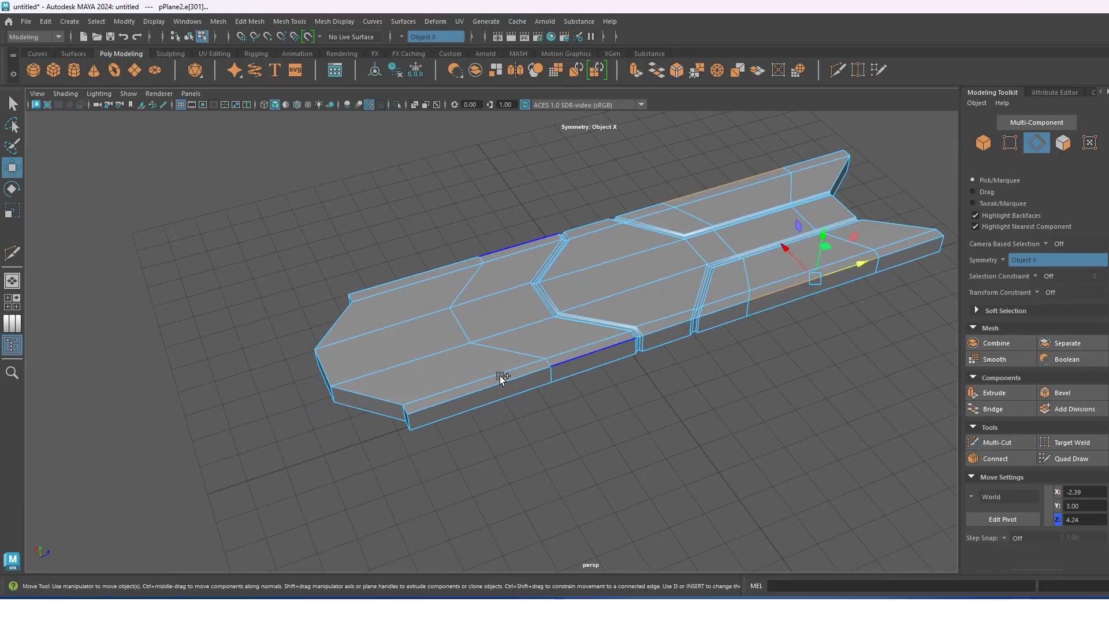
pyautogui.keyDown('alt'); pyautogui.moveTo(634, 317); pyautogui.dragTo(659, 310); pyautogui.keyUp('alt')
pyautogui.moveTo(651, 292); pyautogui.dragTo(691, 294, button='right')
pyautogui.keyDown('alt'); pyautogui.moveTo(691, 294); pyautogui.dragTo(698, 332); pyautogui.keyUp('alt')
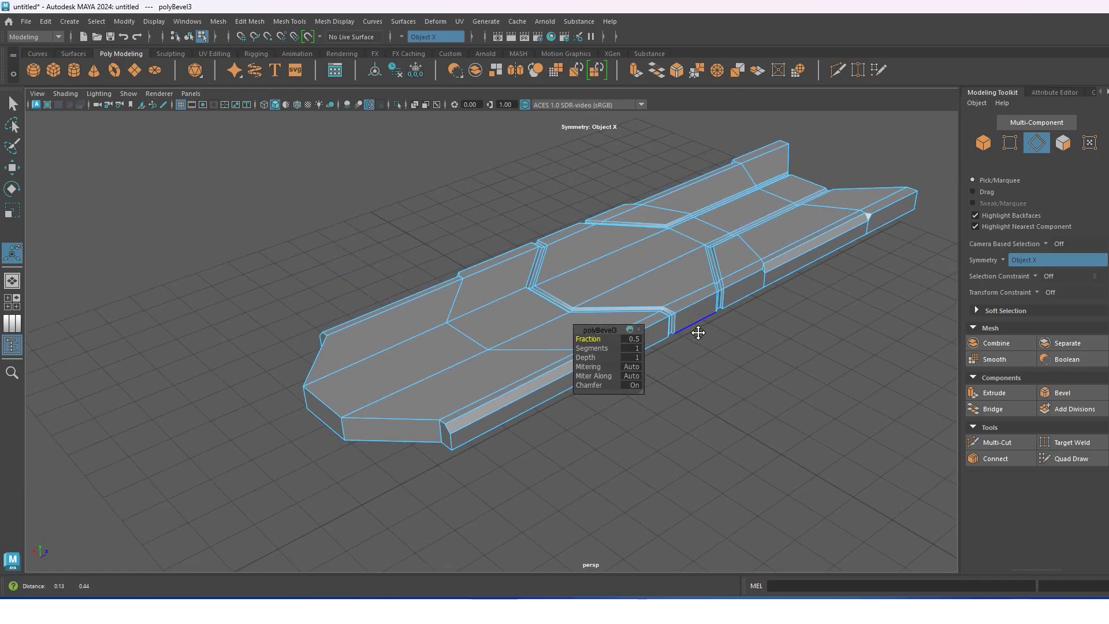
pyautogui.hotkey('ctrl', 'z')
pyautogui.press('w')
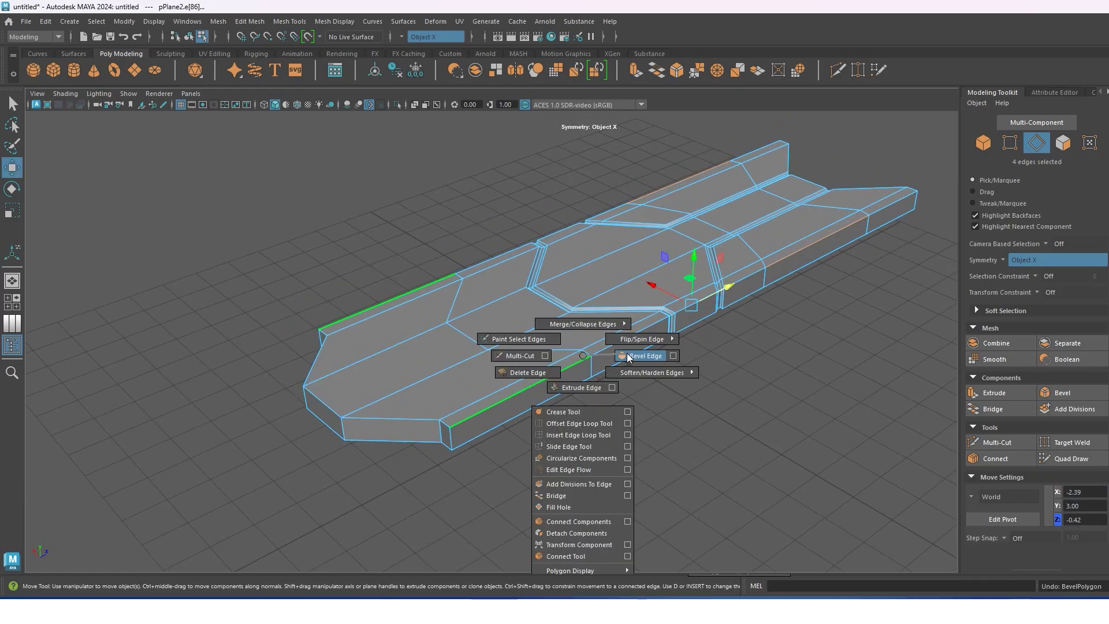
pyautogui.moveTo(582, 355); pyautogui.dragTo(604, 331, button='right')
pyautogui.moveTo(605, 330); pyautogui.dragTo(692, 351)
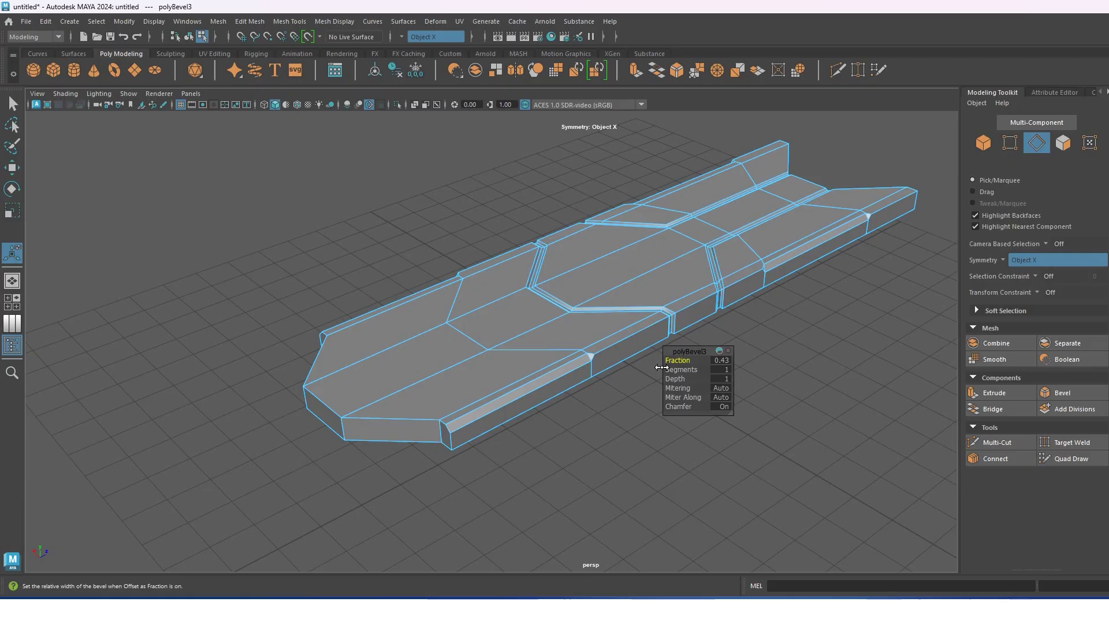
pyautogui.press('w')
# Begin a new cut across the front panel near the octagon plate.
pyautogui.keyDown('alt'); pyautogui.moveTo(609, 350); pyautogui.dragTo(675, 358); pyautogui.keyUp('alt')
pyautogui.click(578, 262)
pyautogui.moveTo(578, 261); pyautogui.dragTo(516, 264, button='right')
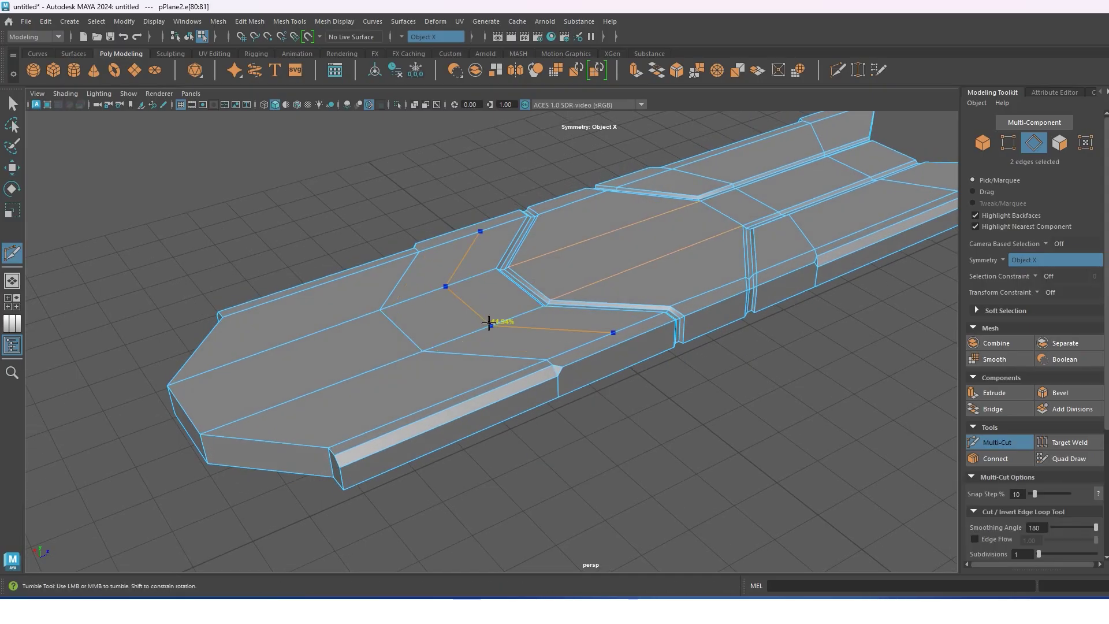
# Cut new edges across the deck top and slide them sideways into place.
pyautogui.keyDown('ctrl'); pyautogui.click(489, 323); pyautogui.keyUp('ctrl')
pyautogui.press('Return')
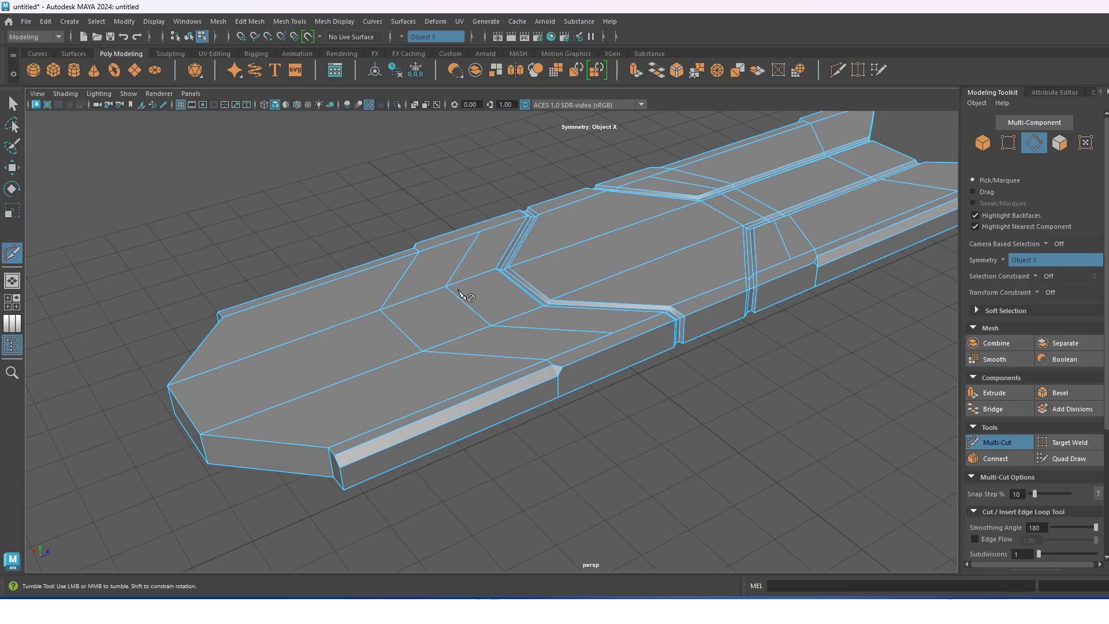
pyautogui.click(453, 289)
pyautogui.press('w')
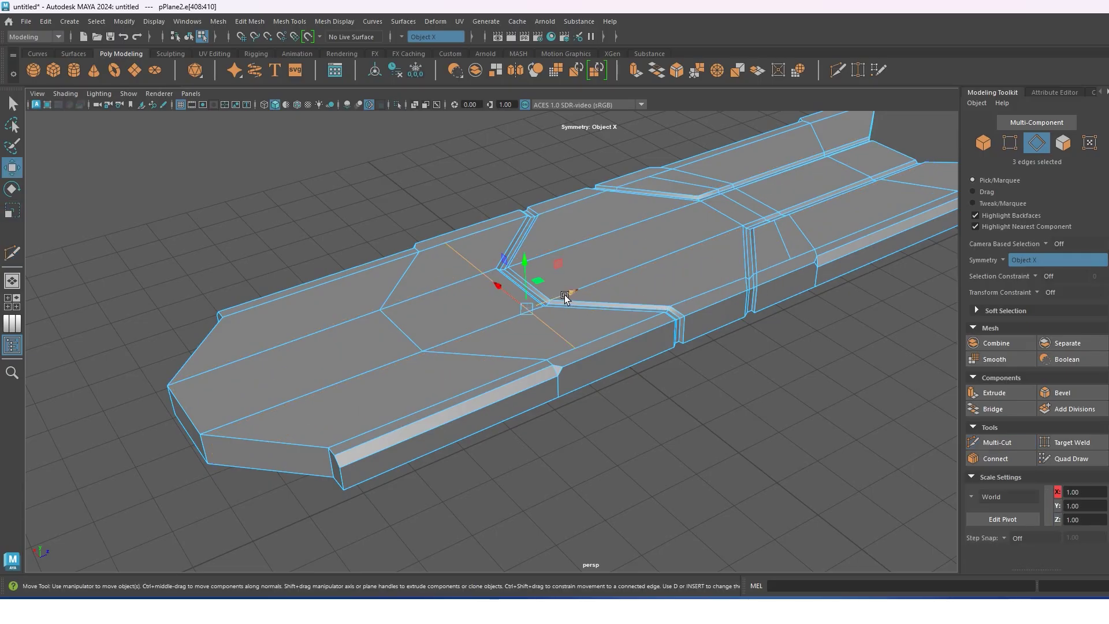
pyautogui.moveTo(564, 295); pyautogui.dragTo(542, 300)
pyautogui.doubleClick(791, 229)
pyautogui.press('r')
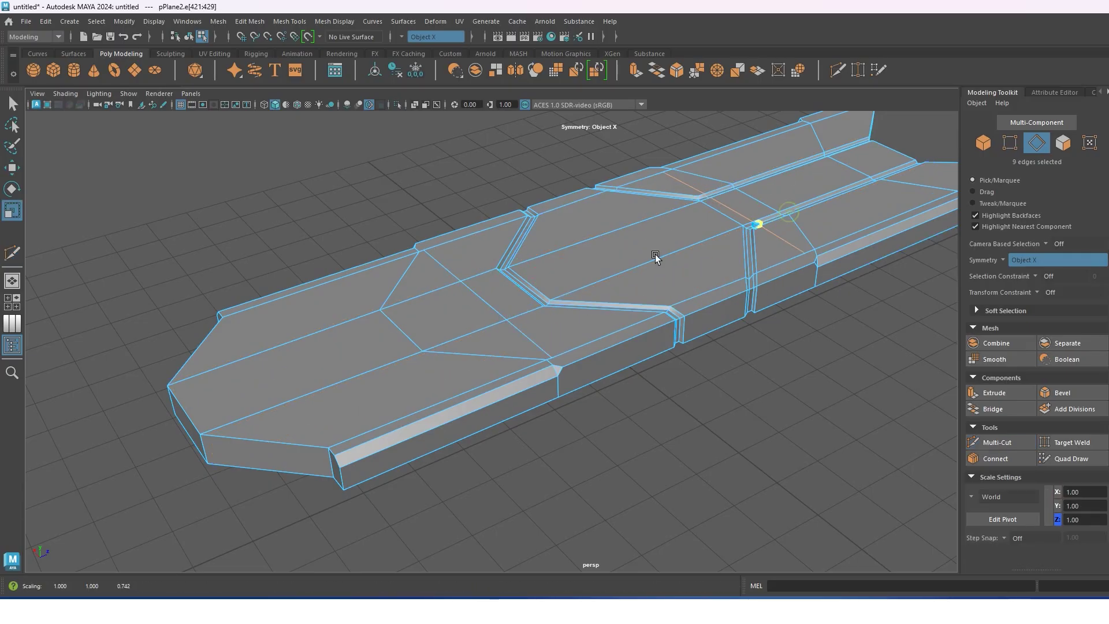
pyautogui.press('w')
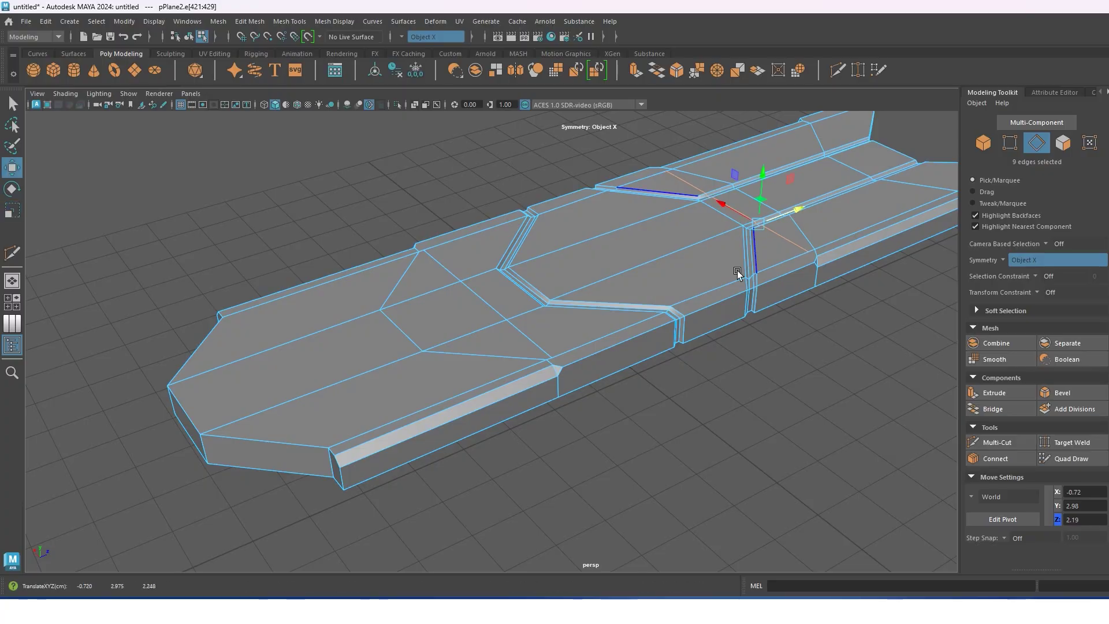
pyautogui.keyDown('alt'); pyautogui.moveTo(738, 273); pyautogui.dragTo(701, 280); pyautogui.keyUp('alt')
# Cut another set of edges across the side panels.
pyautogui.rightClick(656, 248)
pyautogui.keyDown('shift'); pyautogui.moveTo(656, 243); pyautogui.dragTo(673, 327, button='right'); pyautogui.keyUp('shift')
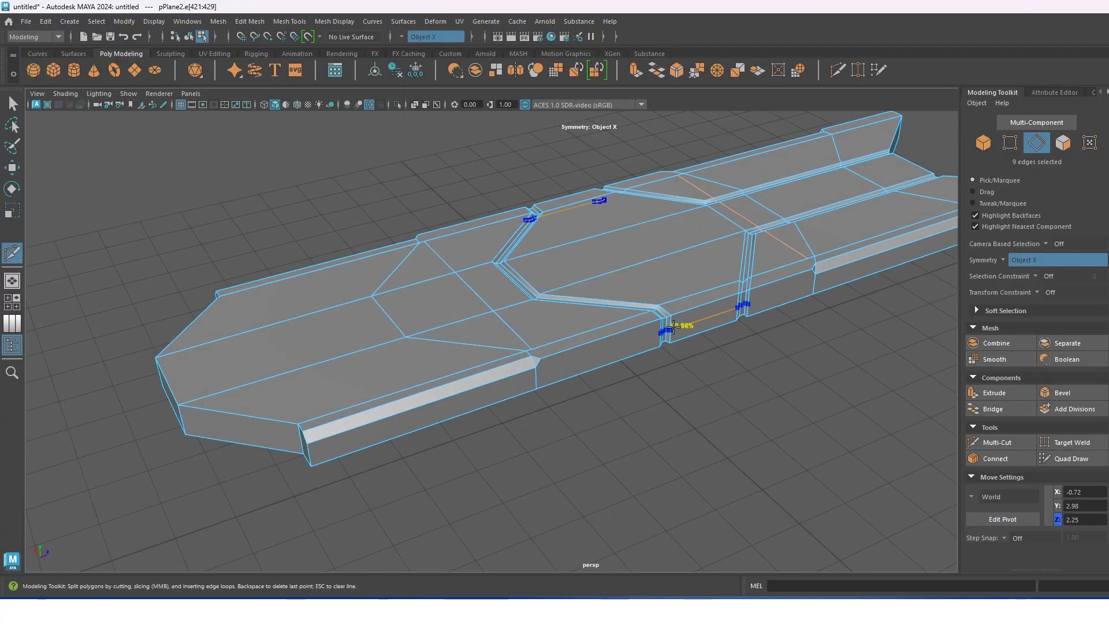
pyautogui.press('Return')
pyautogui.press('r')
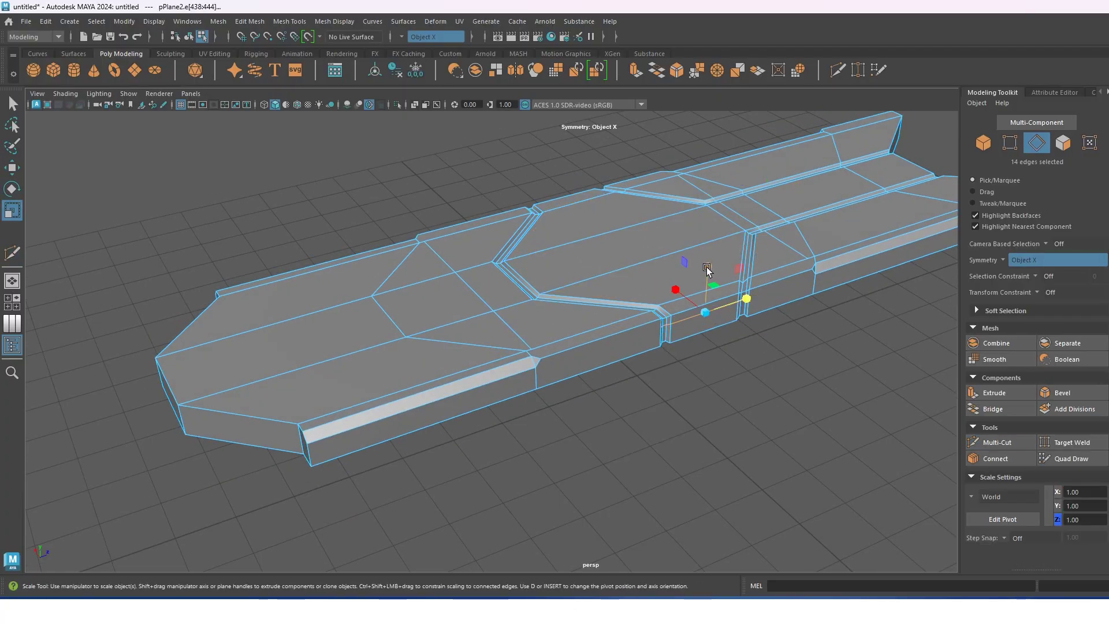
pyautogui.press('w')
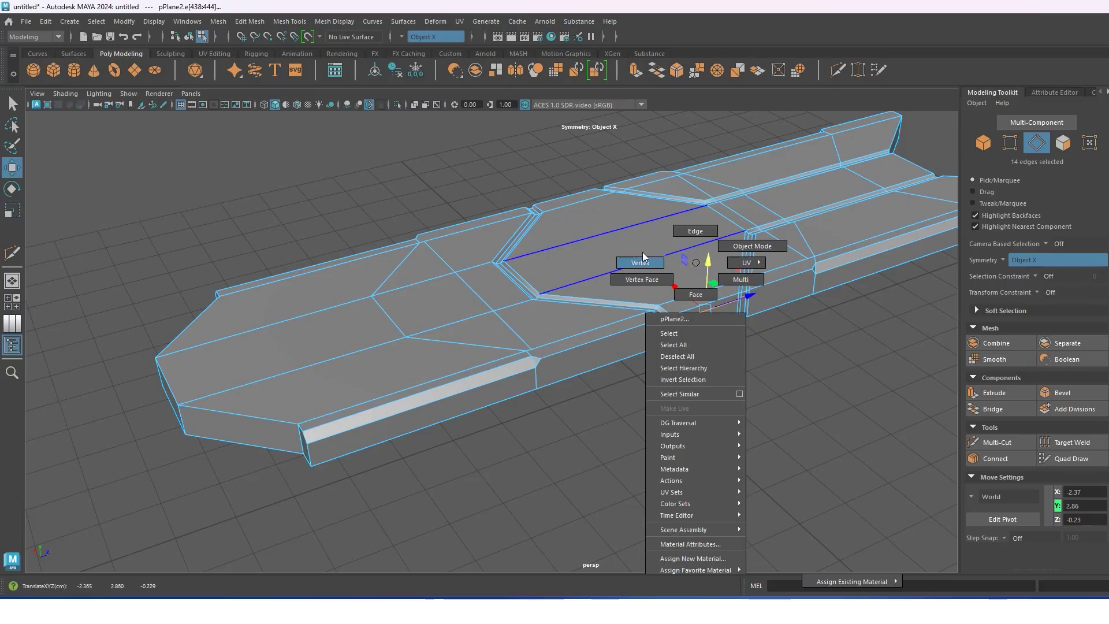
# Connect two vertices with a new edge and shift a crosswise edge slightly.
pyautogui.moveTo(665, 267); pyautogui.dragTo(643, 252, button='right')
pyautogui.click(643, 341)
pyautogui.click(995, 458)
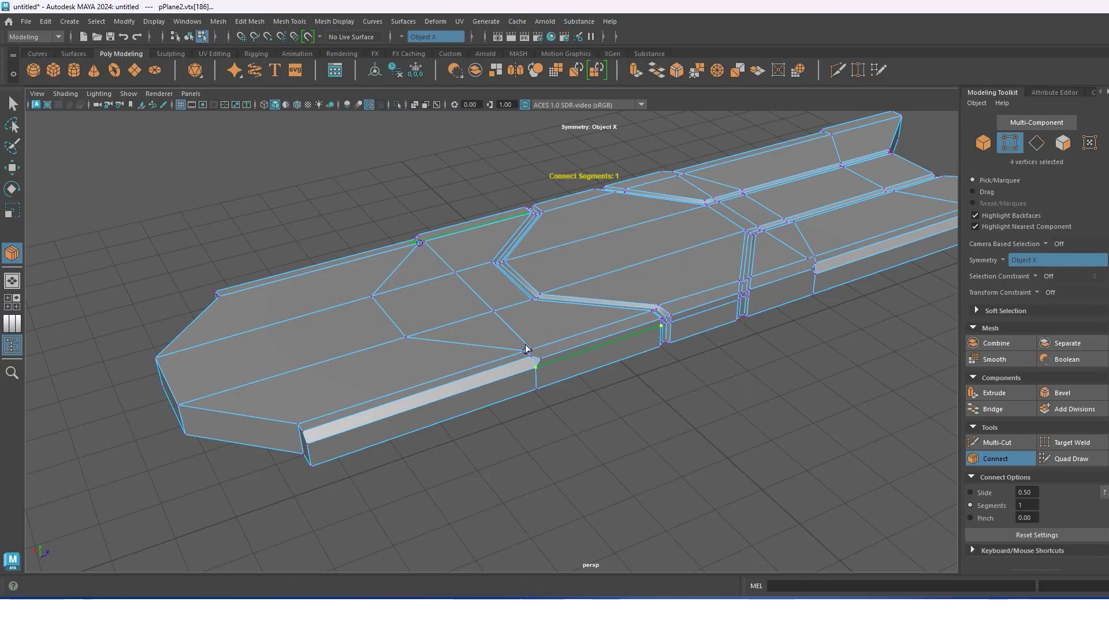
pyautogui.press('w')
pyautogui.click(547, 357)
pyautogui.click(979, 463)
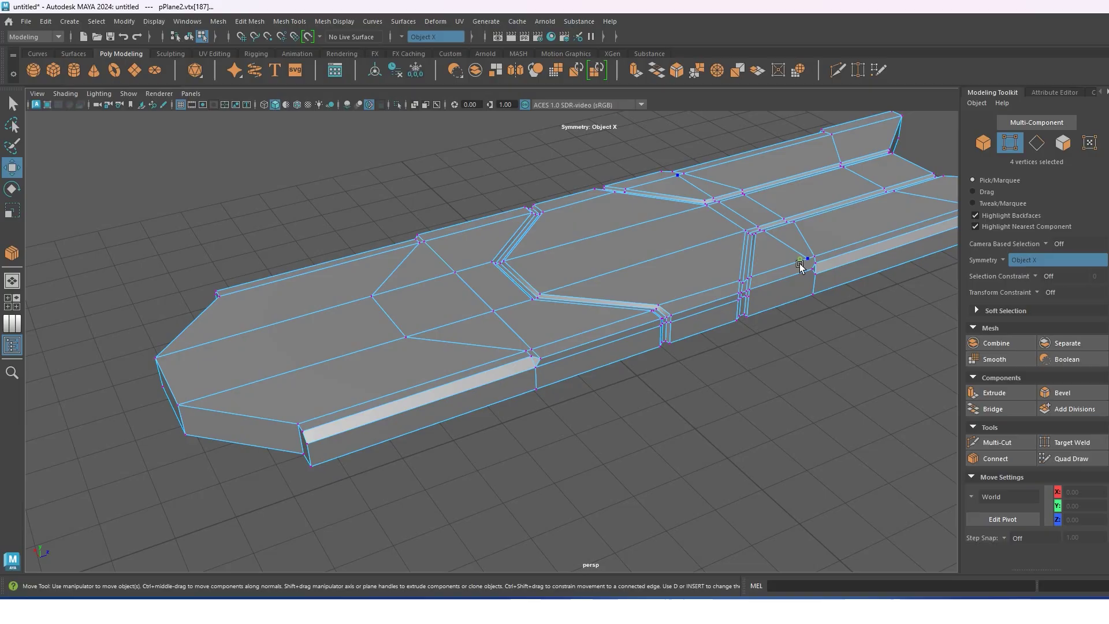
pyautogui.press('g')
pyautogui.press('w')
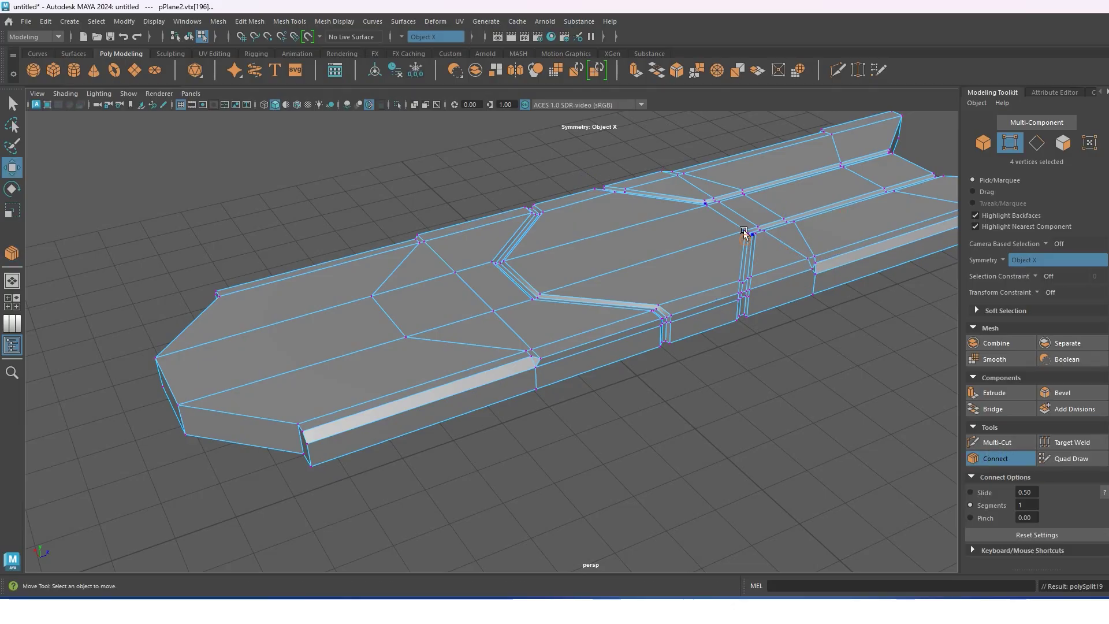
pyautogui.moveTo(793, 224); pyautogui.dragTo(791, 224)
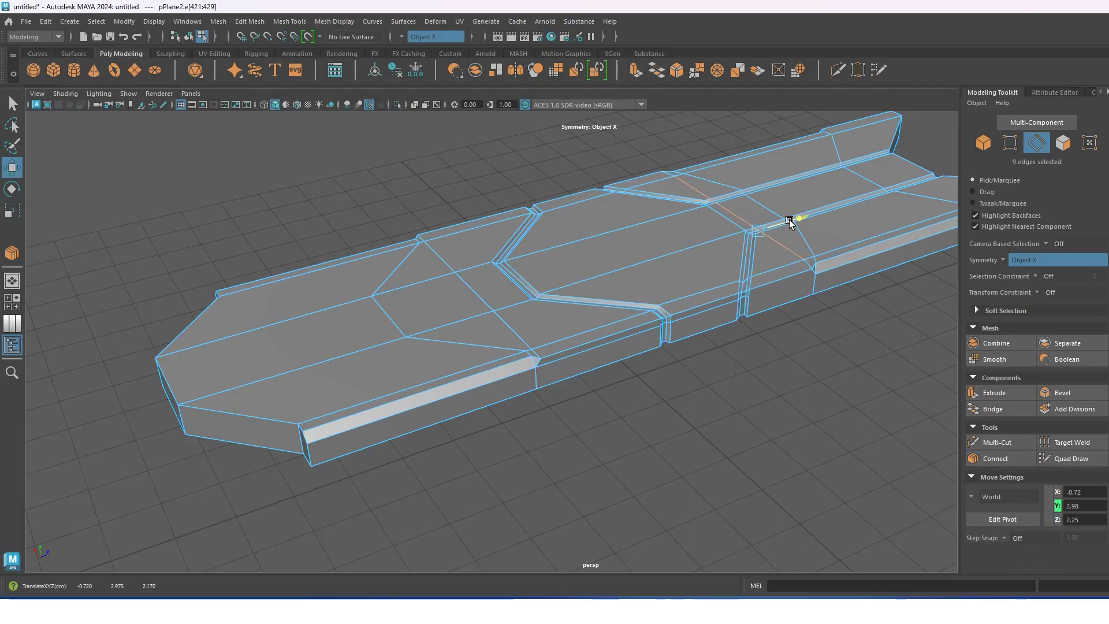
pyautogui.moveTo(740, 284)
pyautogui.keyDown('alt'); pyautogui.mouseDown()
pyautogui.moveTo(635, 230)
pyautogui.moveTo(536, 272)
pyautogui.mouseUp(); pyautogui.keyUp('alt')
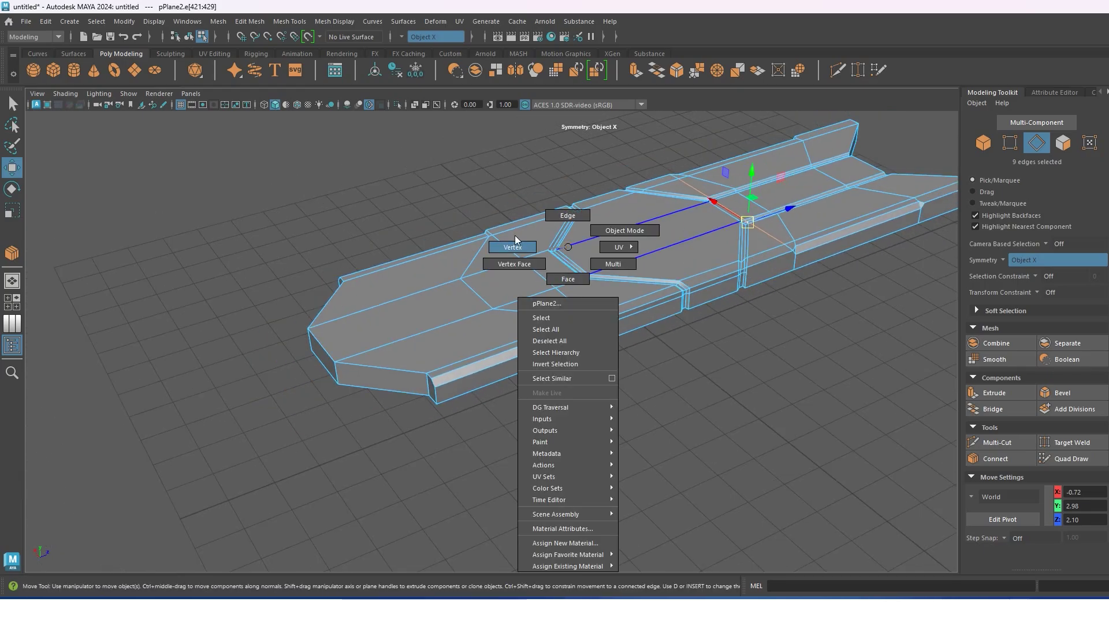
pyautogui.moveTo(567, 247); pyautogui.dragTo(515, 234, button='right')
pyautogui.moveTo(543, 344)
pyautogui.keyDown('alt'); pyautogui.mouseDown()
pyautogui.moveTo(557, 339)
pyautogui.moveTo(493, 296)
pyautogui.mouseUp(); pyautogui.keyUp('alt')
# Inset the deck's end faces and extrude them inward into a recess.
pyautogui.moveTo(494, 299); pyautogui.dragTo(480, 353, button='right')
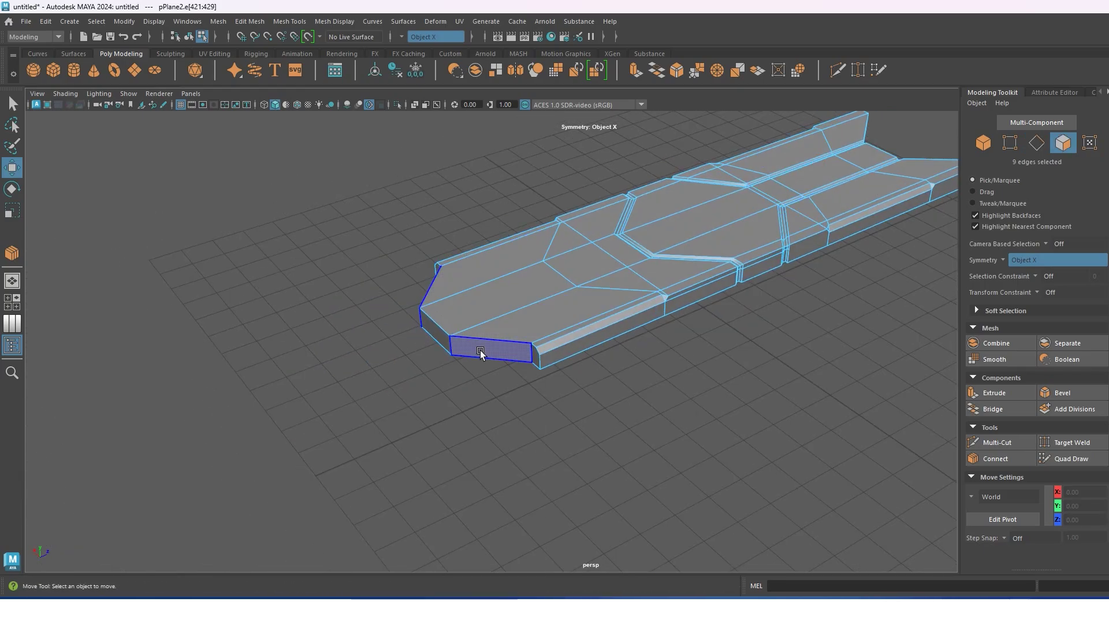
pyautogui.click(481, 351)
pyautogui.keyDown('shift'); pyautogui.moveTo(520, 266); pyautogui.dragTo(520, 243, button='right'); pyautogui.keyUp('shift')
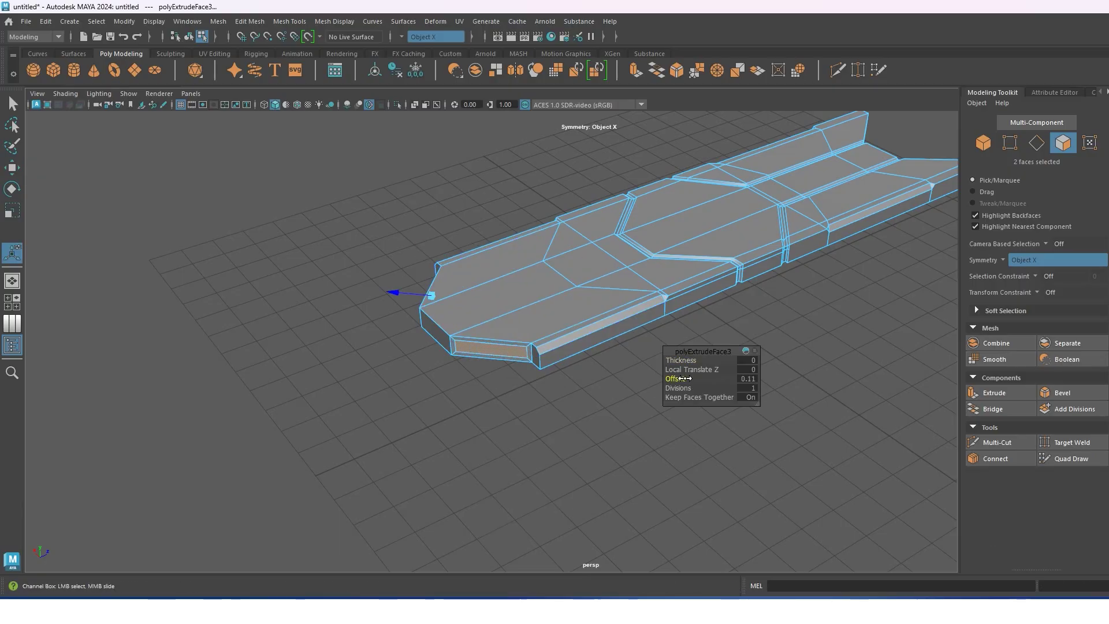
pyautogui.hotkey('ctrl', 'e')
pyautogui.keyDown('alt'); pyautogui.moveTo(636, 352); pyautogui.dragTo(619, 264); pyautogui.keyUp('alt')
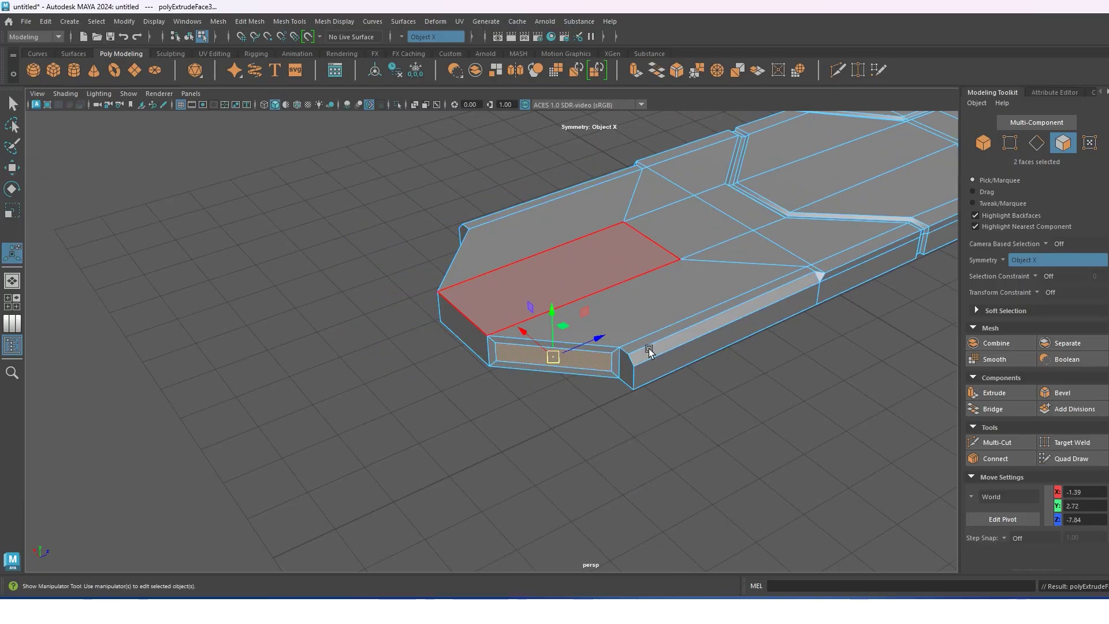
pyautogui.moveTo(680, 361); pyautogui.dragTo(551, 347)
# Reposition the recessed vent faces, then select the edge loop around the recess.
pyautogui.press('w')
pyautogui.scroll(-2, 578, 335)
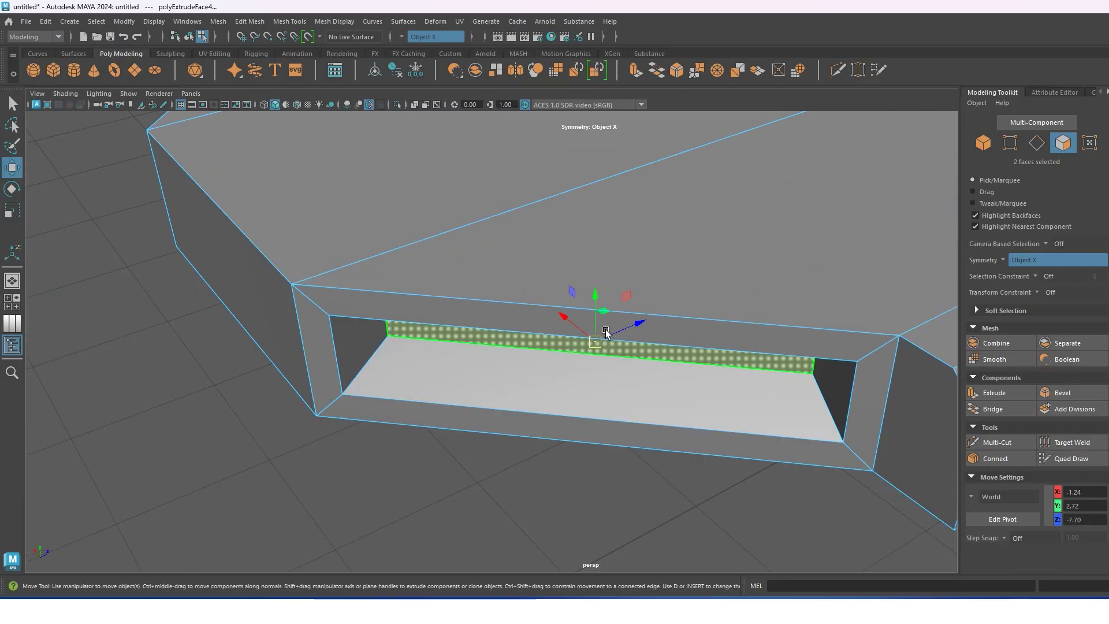
pyautogui.scroll(-2, 601, 312)
pyautogui.moveTo(596, 293); pyautogui.dragTo(595, 274)
pyautogui.moveTo(566, 322)
pyautogui.mouseDown()
pyautogui.moveTo(601, 319)
pyautogui.moveTo(611, 345)
pyautogui.moveTo(602, 374)
pyautogui.moveTo(681, 324)
pyautogui.moveTo(693, 342)
pyautogui.moveTo(671, 326)
pyautogui.mouseUp()
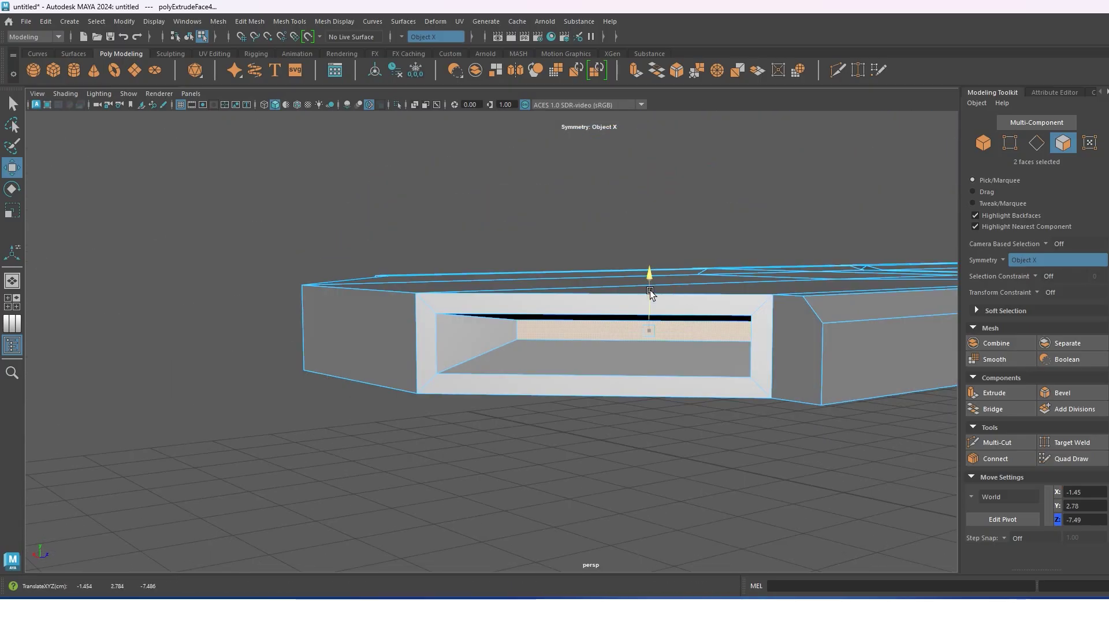
pyautogui.moveTo(650, 290)
pyautogui.mouseDown()
pyautogui.moveTo(629, 374)
pyautogui.moveTo(577, 376)
pyautogui.moveTo(502, 345)
pyautogui.moveTo(539, 313)
pyautogui.mouseUp()
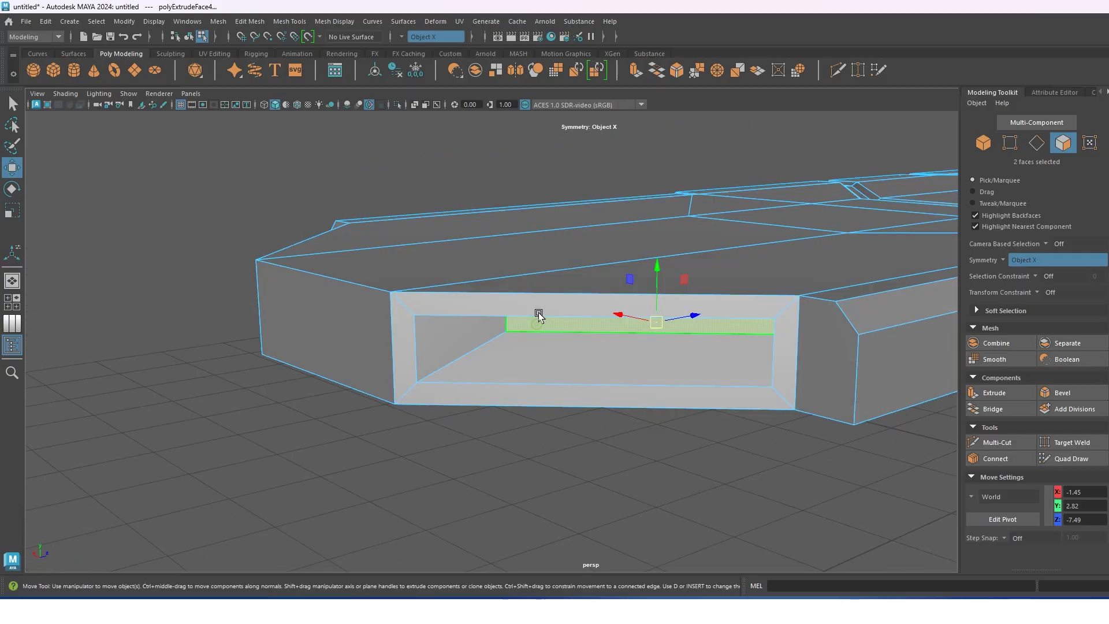
pyautogui.doubleClick(466, 322)
# Bevel the edges around the side vent recess with two segments.
pyautogui.press('3')
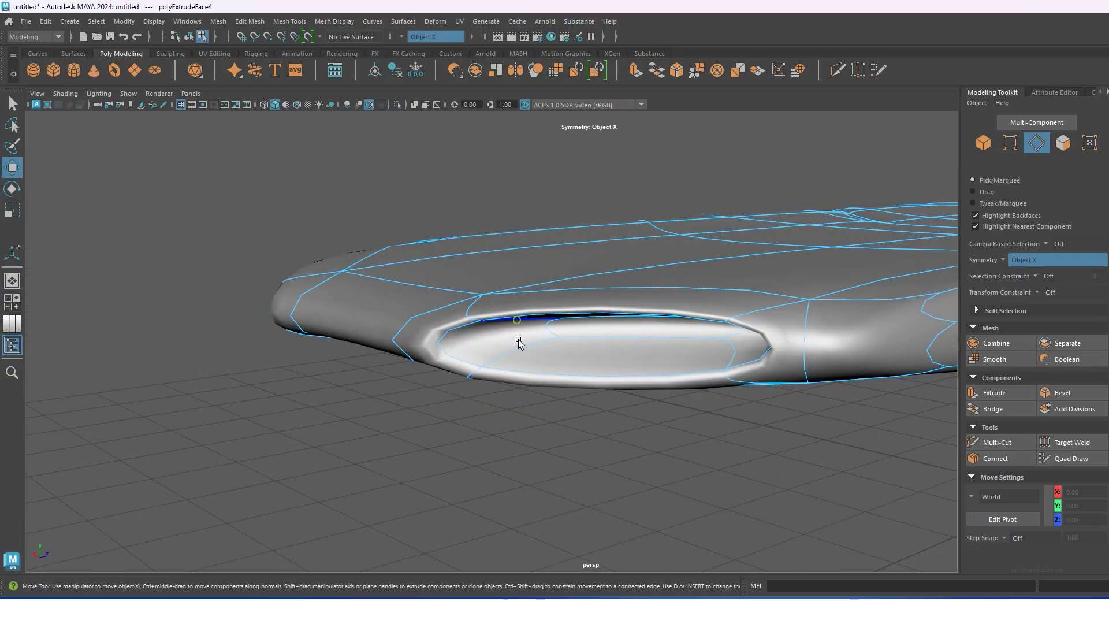
pyautogui.click(517, 319)
pyautogui.keyDown('shift'); pyautogui.click(752, 341); pyautogui.keyUp('shift')
pyautogui.keyDown('alt'); pyautogui.moveTo(775, 310); pyautogui.dragTo(693, 359); pyautogui.keyUp('alt')
pyautogui.press('1')
pyautogui.keyDown('shift'); pyautogui.click(415, 286); pyautogui.keyUp('shift')
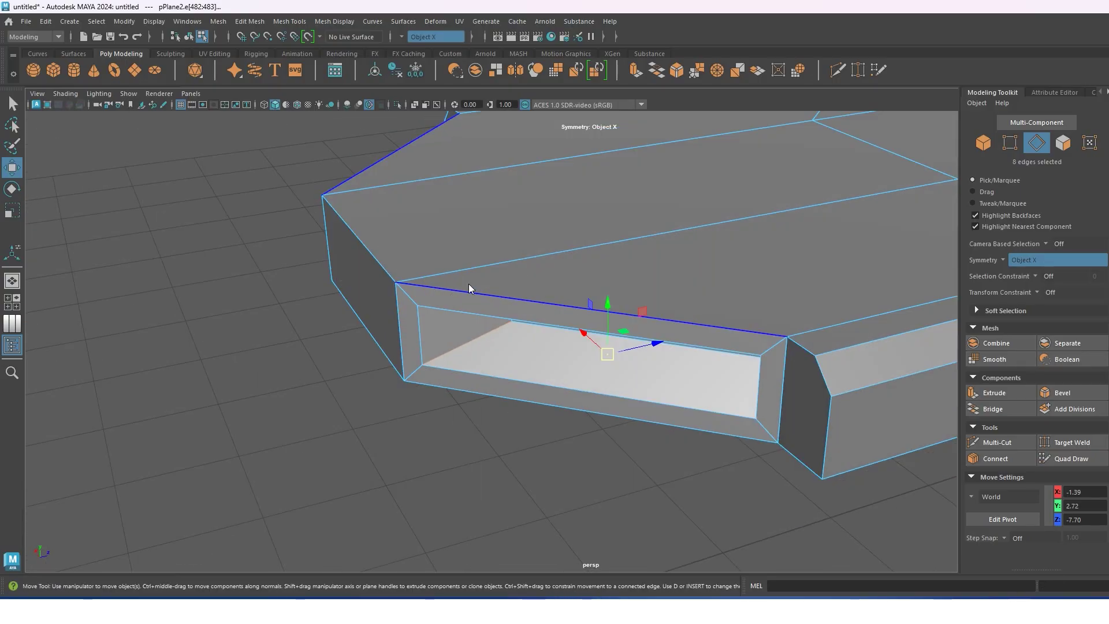
pyautogui.hotkey('ctrl', 'b')
pyautogui.moveTo(469, 283)
pyautogui.keyDown('alt'); pyautogui.mouseDown()
pyautogui.moveTo(702, 309)
pyautogui.moveTo(645, 319)
pyautogui.mouseUp(); pyautogui.keyUp('alt')
pyautogui.moveTo(680, 369); pyautogui.dragTo(692, 369)
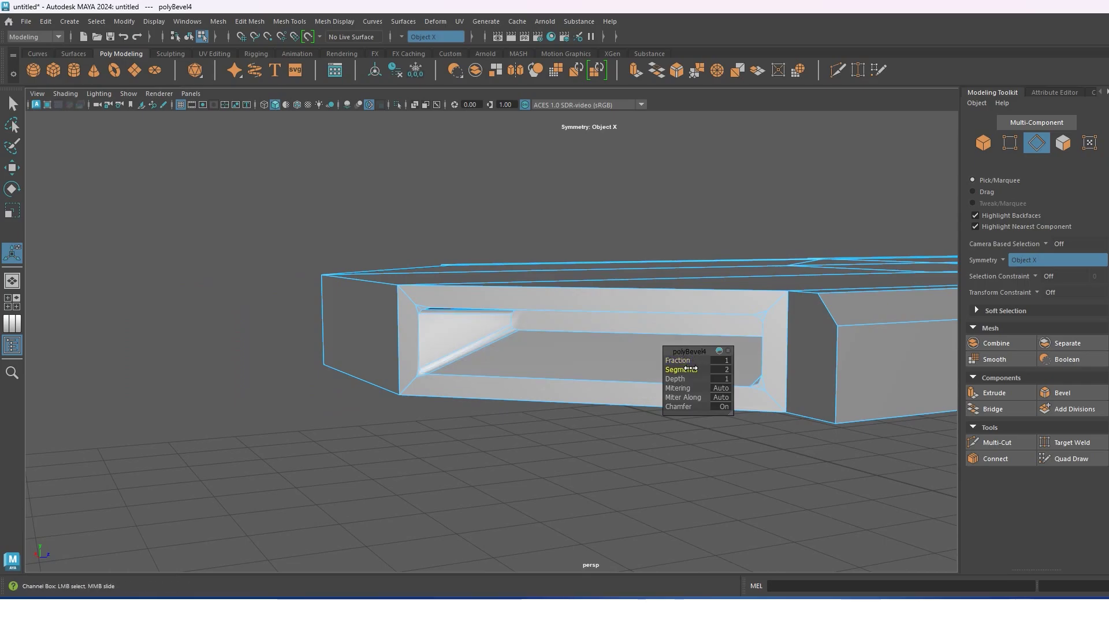
pyautogui.keyDown('alt'); pyautogui.moveTo(548, 350); pyautogui.dragTo(537, 324); pyautogui.keyUp('alt')
# Weld a stray vertex inside the vent recess.
pyautogui.moveTo(495, 297); pyautogui.dragTo(495, 237, button='right')
pyautogui.click(508, 323)
pyautogui.press('w')
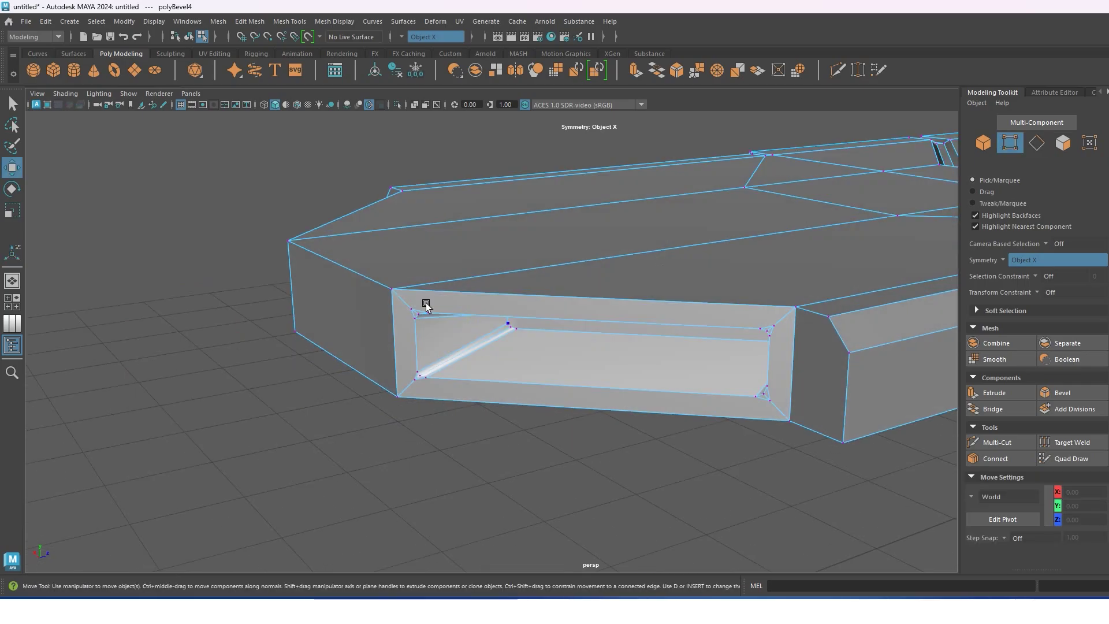
pyautogui.click(1070, 442)
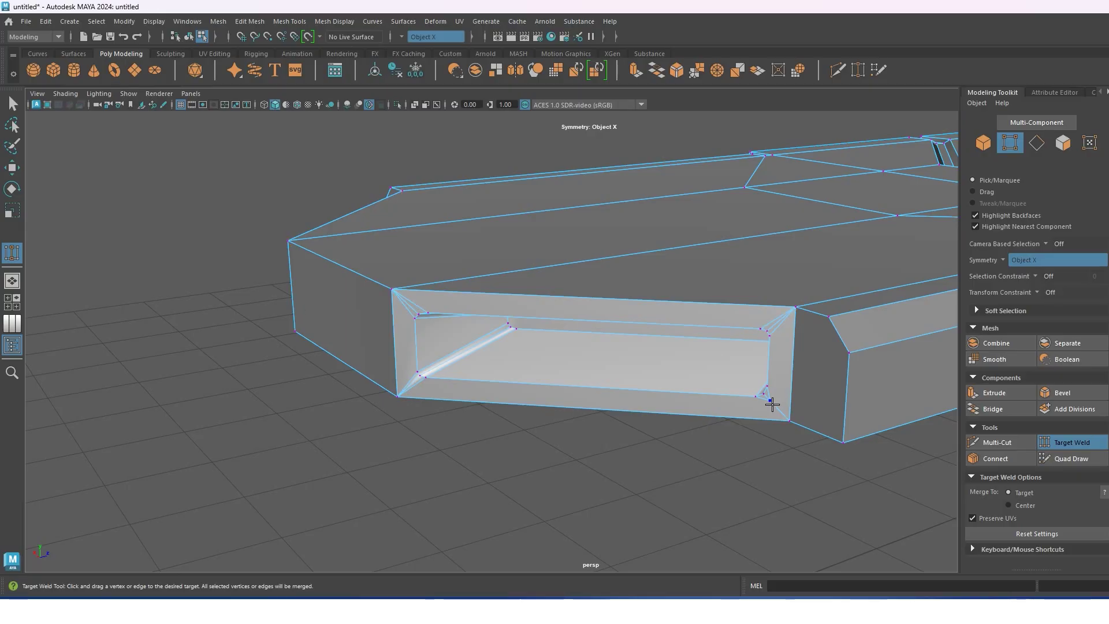
pyautogui.moveTo(610, 398)
pyautogui.keyDown('alt'); pyautogui.mouseDown()
pyautogui.moveTo(569, 317)
pyautogui.moveTo(530, 321)
pyautogui.mouseUp(); pyautogui.keyUp('alt')
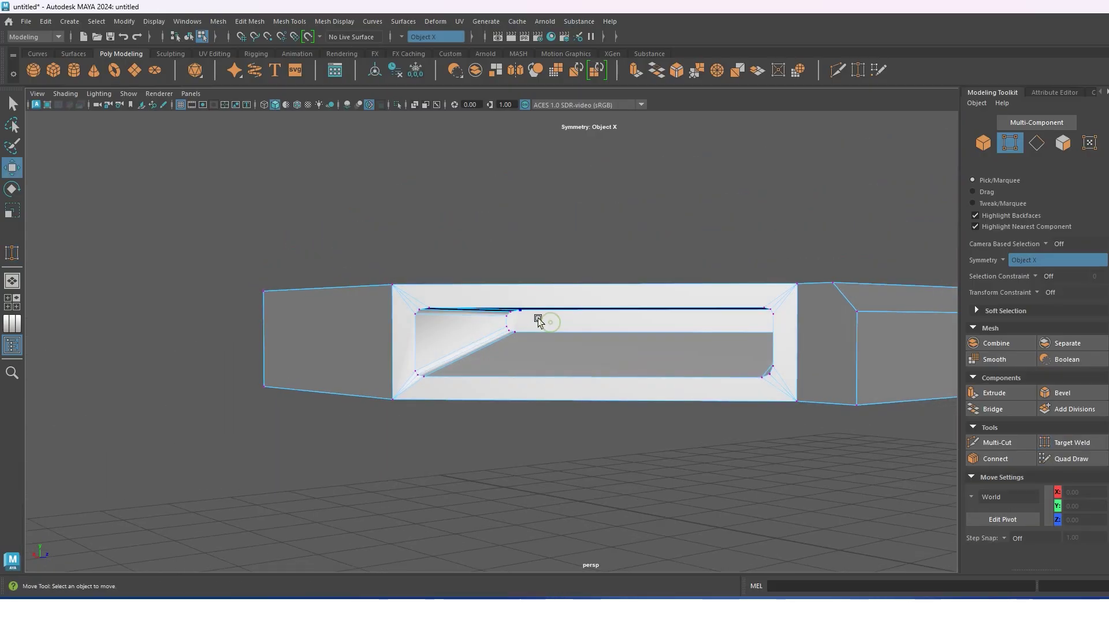
# Join the first pair of vent recess vertices with a new edge.
pyautogui.click(515, 332)
pyautogui.press('w')
pyautogui.keyDown('alt'); pyautogui.moveTo(624, 355); pyautogui.dragTo(661, 341); pyautogui.keyUp('alt')
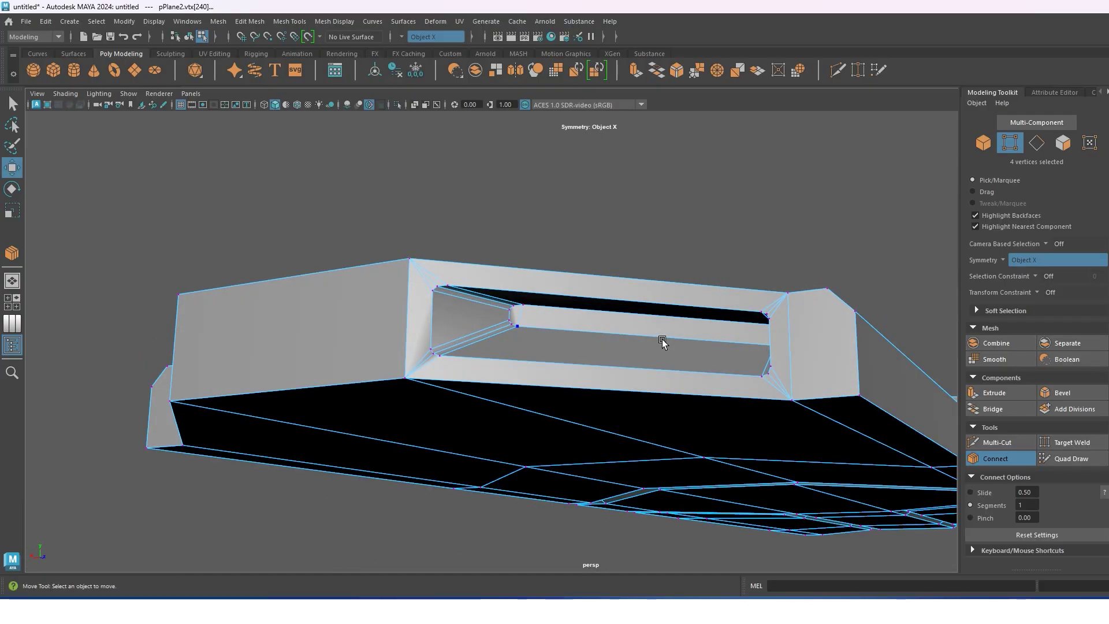
pyautogui.click(512, 330)
pyautogui.click(996, 458)
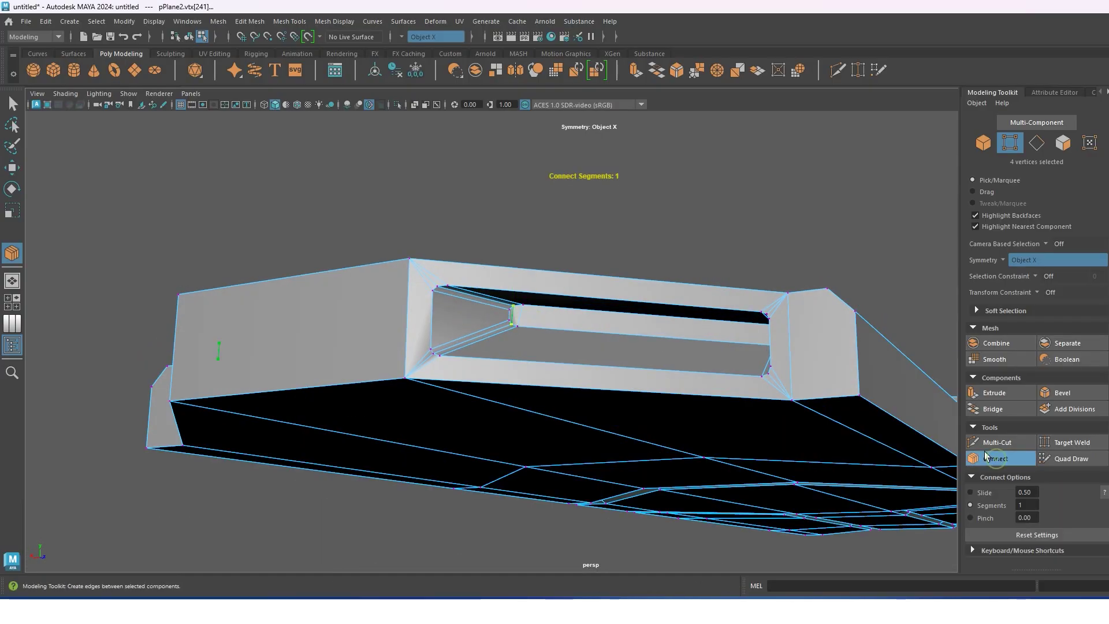
# Connect the near and far vent corner vertices with two more edges.
pyautogui.moveTo(663, 341)
pyautogui.keyDown('alt'); pyautogui.mouseDown()
pyautogui.moveTo(681, 347)
pyautogui.moveTo(695, 313)
pyautogui.mouseUp(); pyautogui.keyUp('alt')
pyautogui.click(695, 314)
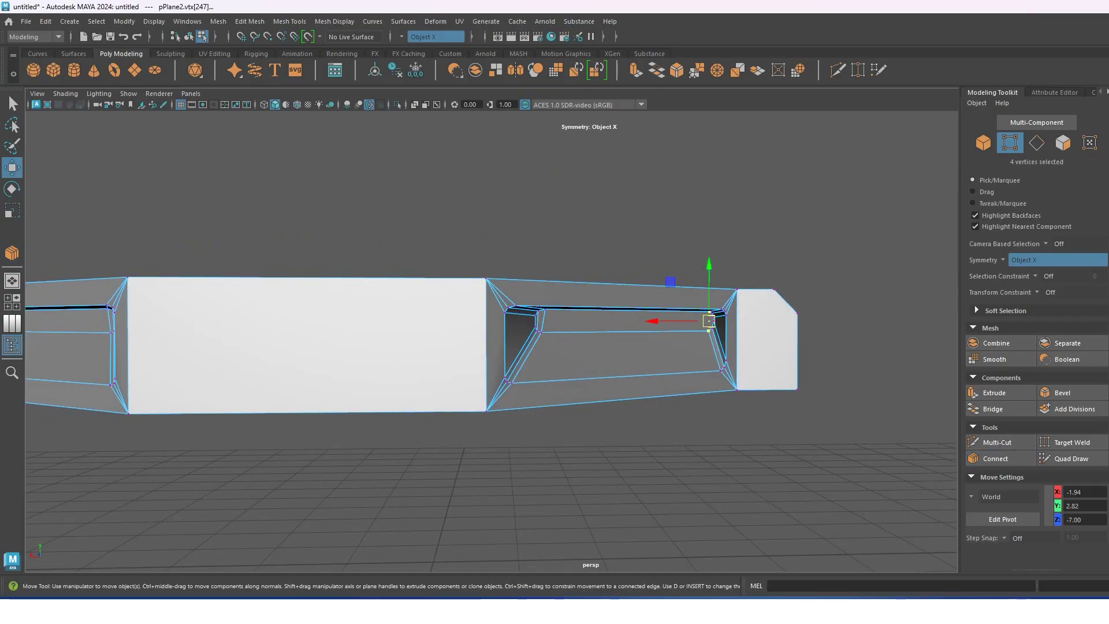
pyautogui.click(995, 458)
pyautogui.scroll(3, 740, 339)
pyautogui.scroll(3, 809, 317)
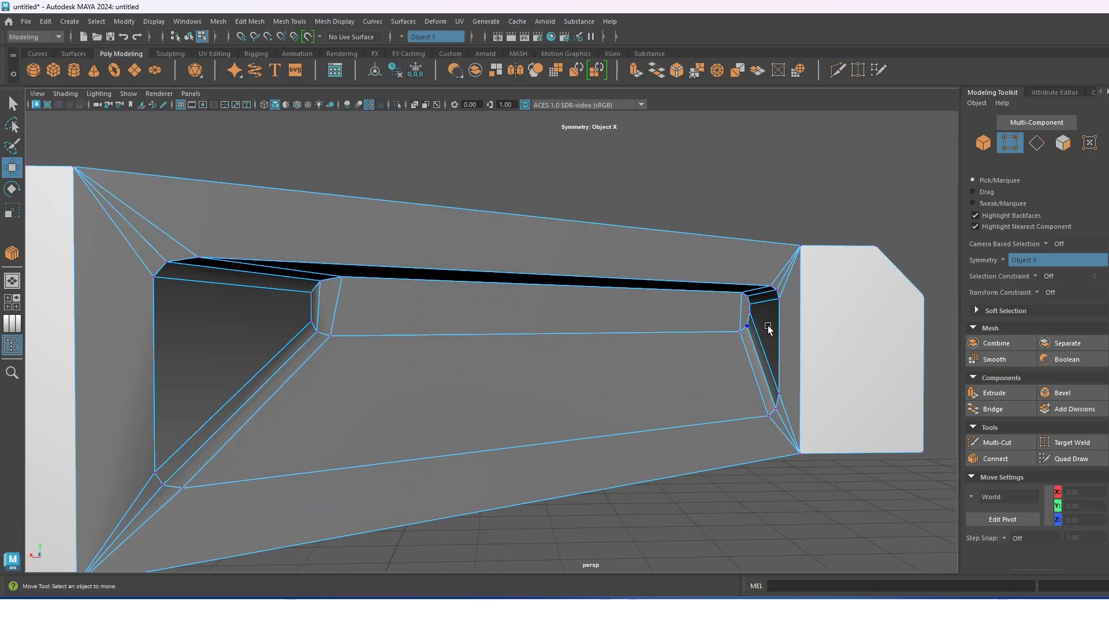
pyautogui.click(754, 297)
pyautogui.click(996, 458)
pyautogui.moveTo(673, 386)
pyautogui.keyDown('alt'); pyautogui.mouseDown()
pyautogui.moveTo(512, 291)
pyautogui.moveTo(800, 330)
pyautogui.moveTo(788, 318)
pyautogui.mouseUp(); pyautogui.keyUp('alt')
# Set smoothing on the edges bordering the vent's inner panel faces.
pyautogui.rightClick(511, 290)
pyautogui.click(372, 315)
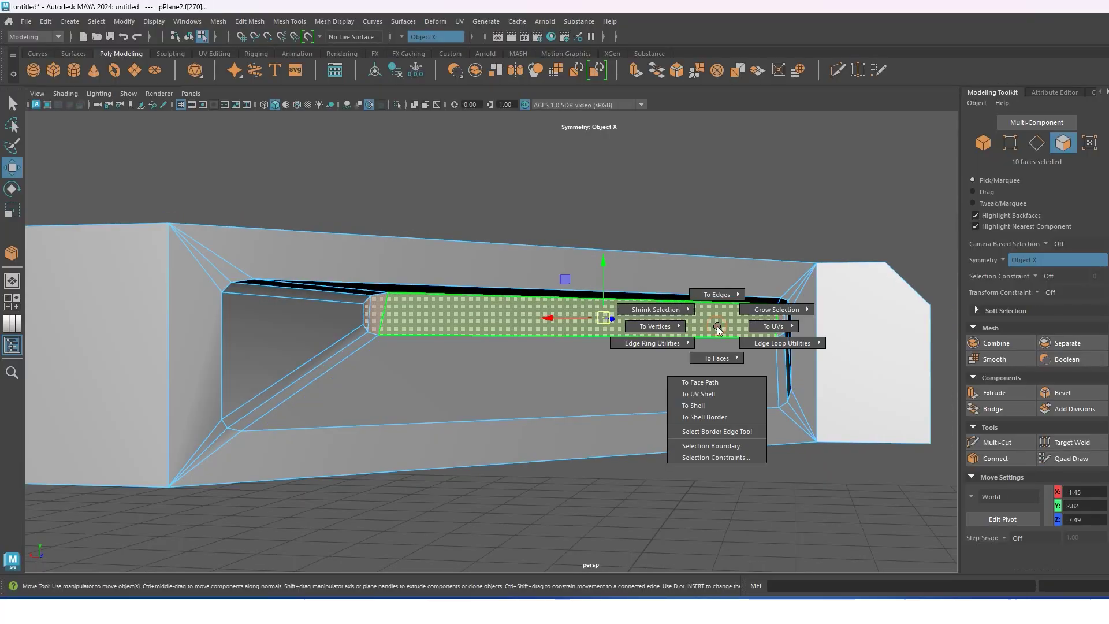
pyautogui.keyDown('shift'); pyautogui.moveTo(718, 317); pyautogui.dragTo(687, 302, button='right'); pyautogui.keyUp('shift')
pyautogui.keyDown('shift'); pyautogui.rightClick(689, 303); pyautogui.keyUp('shift')
pyautogui.click(712, 317)
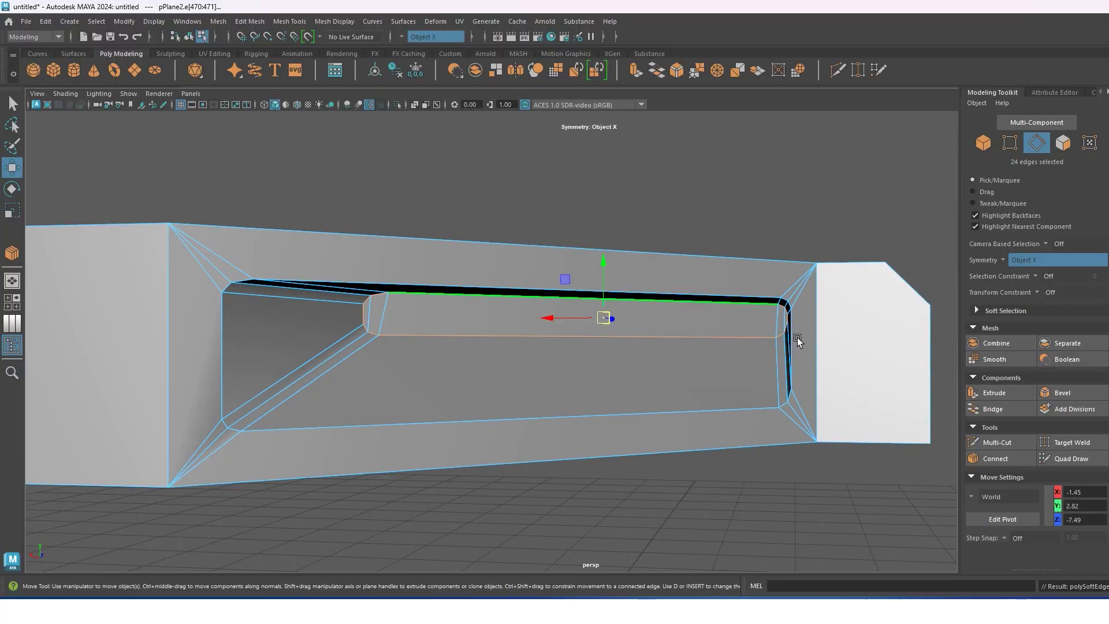
pyautogui.moveTo(717, 323)
pyautogui.keyDown('alt'); pyautogui.mouseDown()
pyautogui.moveTo(731, 349)
pyautogui.moveTo(663, 378)
pyautogui.moveTo(721, 331)
pyautogui.moveTo(675, 243)
pyautogui.mouseUp(); pyautogui.keyUp('alt')
# Save the deck scene under the name Hoverboard, then deselect the mesh.
pyautogui.press('F8')
pyautogui.press('q')
pyautogui.hotkey('ctrl', 's')
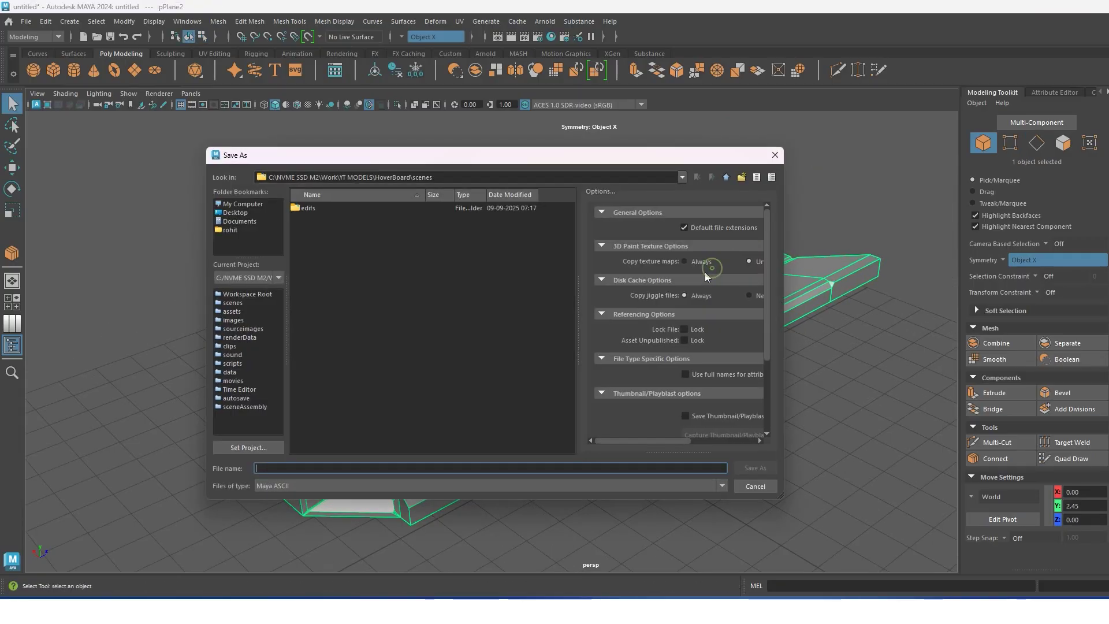
pyautogui.write('Hoverboard')
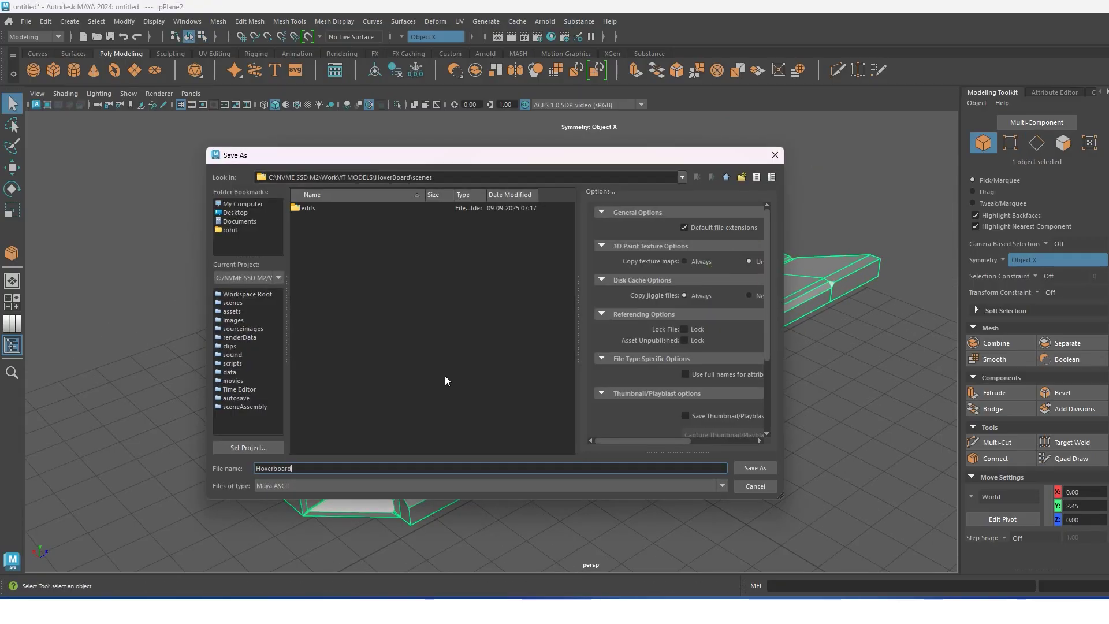
pyautogui.press('Return')
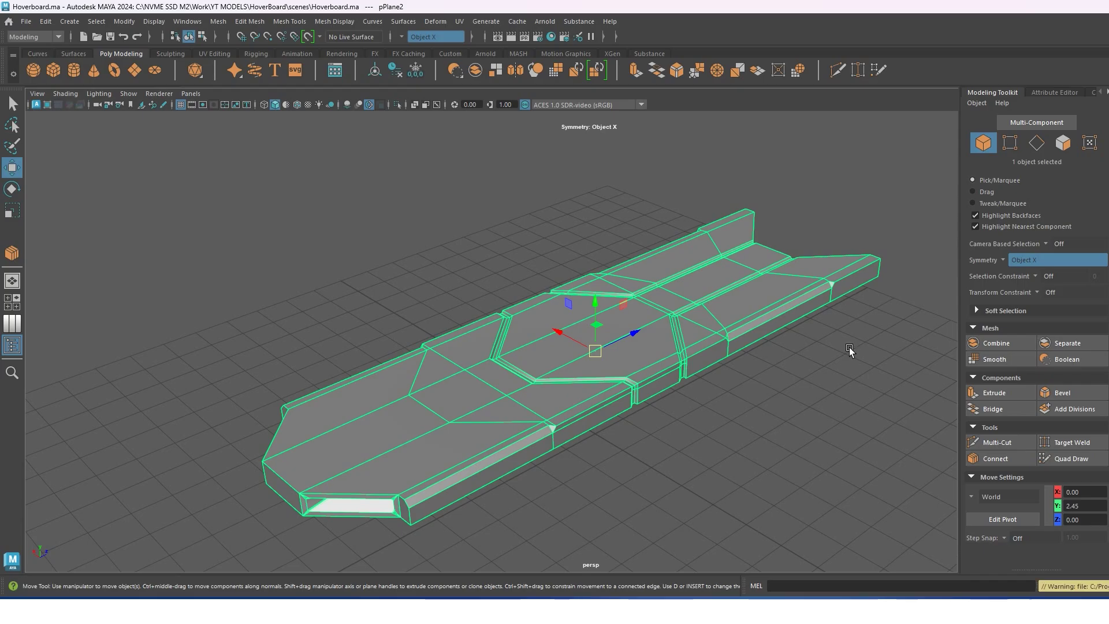
pyautogui.click(849, 348)
pyautogui.scroll(-3, 808, 351)
# Extrude the large front deck faces with offset 0.16 and thickness 0.06.
pyautogui.click(297, 105)
pyautogui.scroll(3, 425, 290)
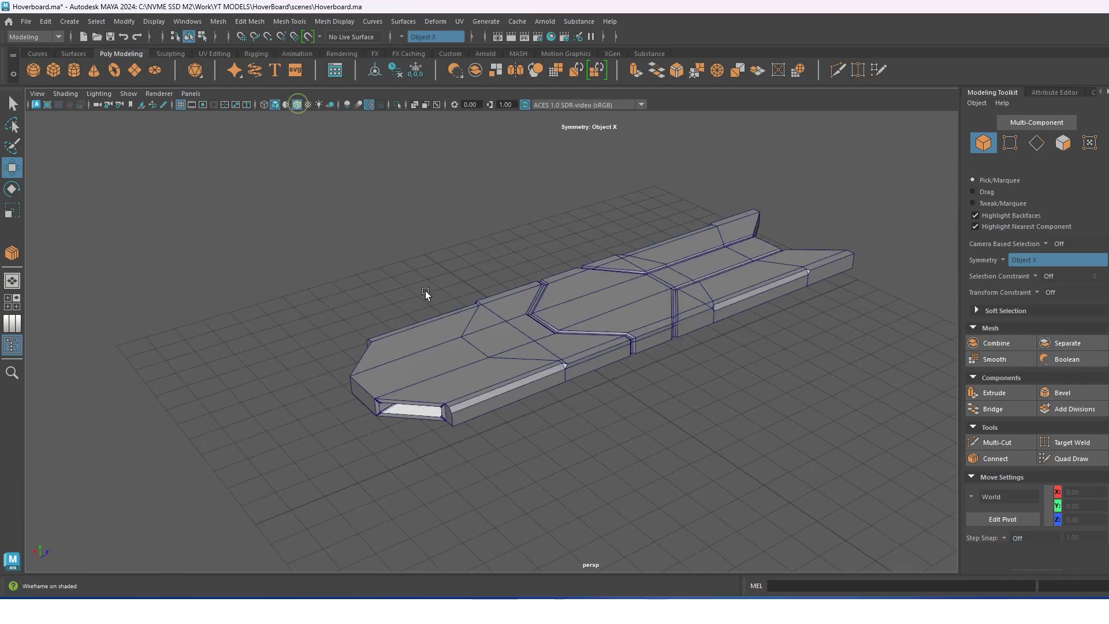
pyautogui.click(475, 353)
pyautogui.scroll(2, 507, 231)
pyautogui.press('F11')
pyautogui.click(497, 271)
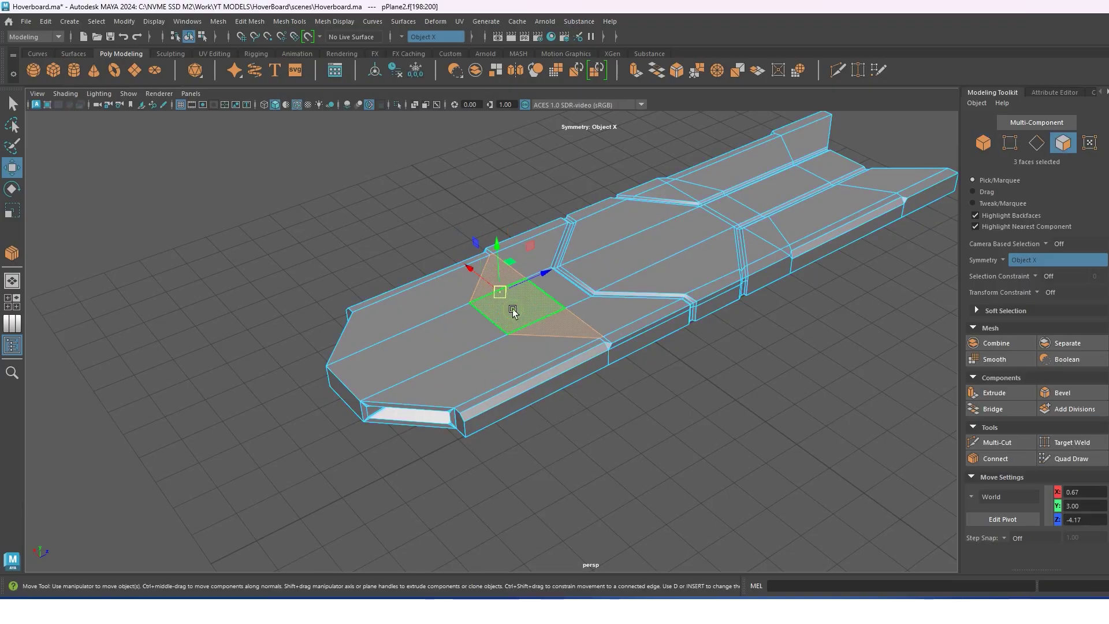
pyautogui.scroll(1, 497, 272)
pyautogui.keyDown('shift'); pyautogui.click(404, 289); pyautogui.keyUp('shift')
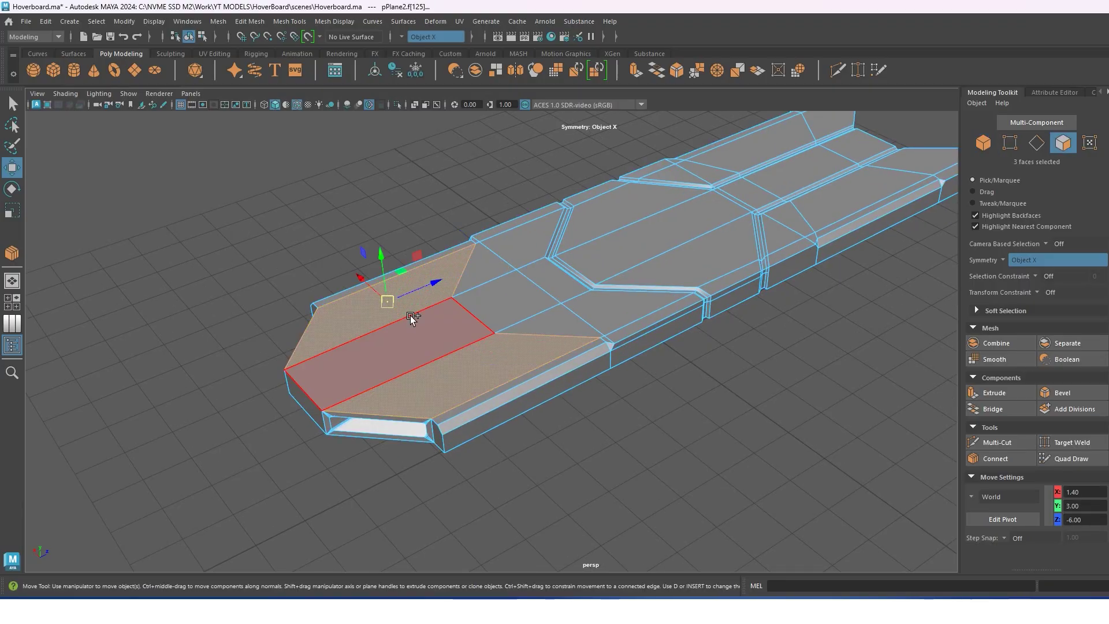
pyautogui.keyDown('shift'); pyautogui.click(410, 316); pyautogui.keyUp('shift')
pyautogui.keyDown('shift'); pyautogui.click(494, 270); pyautogui.keyUp('shift')
pyautogui.keyDown('shift'); pyautogui.moveTo(494, 284); pyautogui.dragTo(666, 368, button='right'); pyautogui.keyUp('shift')
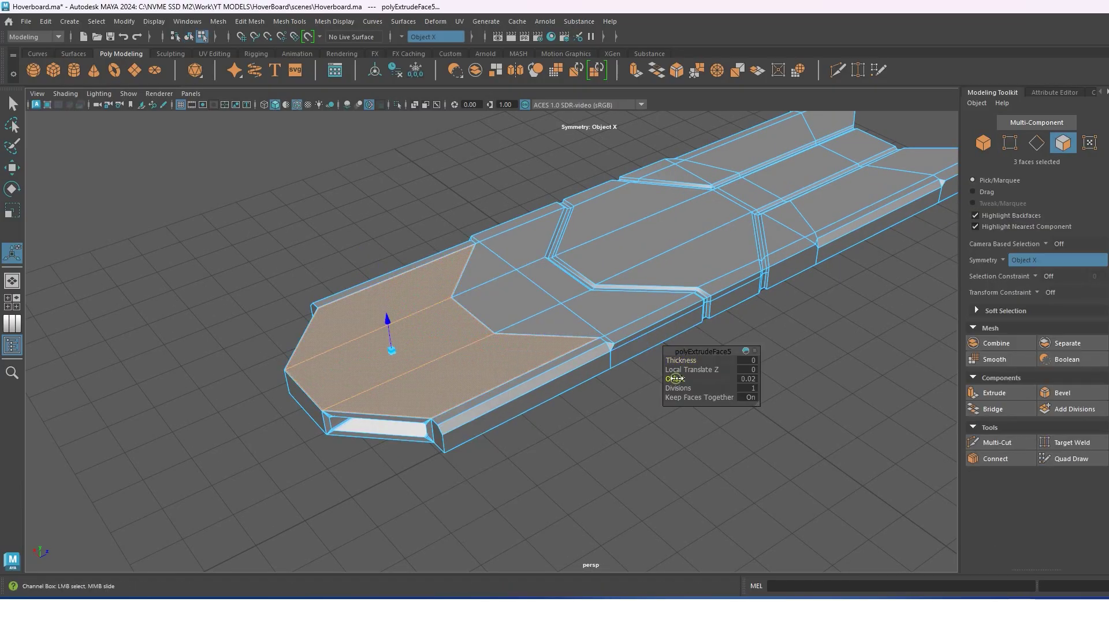
pyautogui.moveTo(676, 378); pyautogui.dragTo(685, 378)
pyautogui.keyDown('alt'); pyautogui.moveTo(604, 340); pyautogui.dragTo(690, 359); pyautogui.keyUp('alt')
# Extrude the angled triangle faces beside the centre with offset 0.06.
pyautogui.moveTo(515, 266)
pyautogui.keyDown('alt'); pyautogui.mouseDown()
pyautogui.moveTo(508, 272)
pyautogui.moveTo(675, 380)
pyautogui.mouseUp(); pyautogui.keyUp('alt')
pyautogui.click(511, 275)
pyautogui.hotkey('ctrl', 'e')
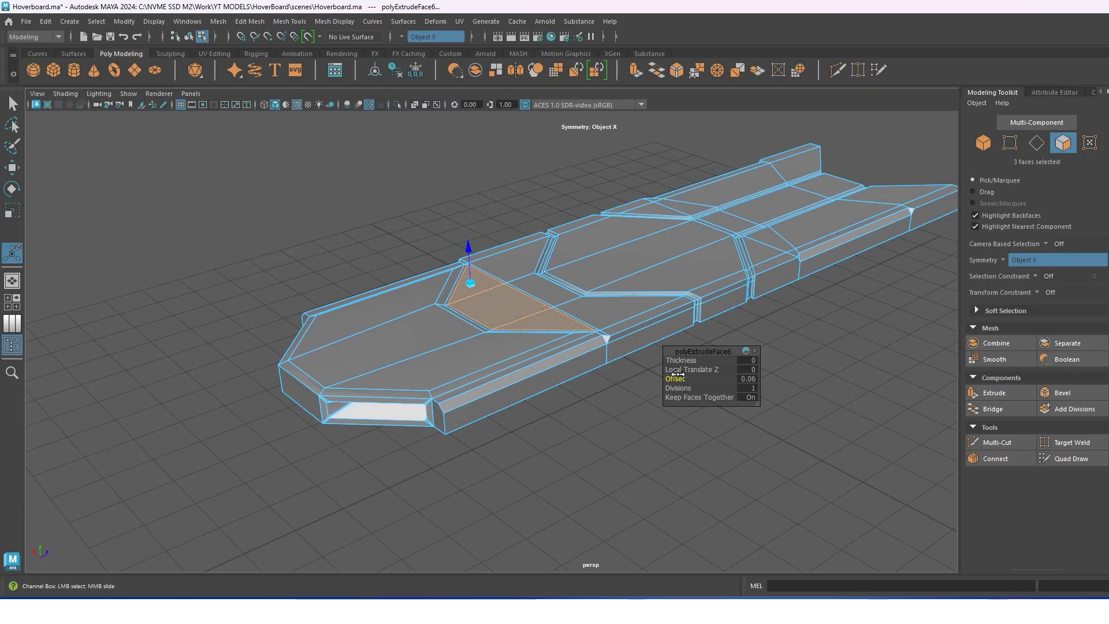
pyautogui.moveTo(599, 330)
pyautogui.keyDown('alt'); pyautogui.mouseDown()
pyautogui.moveTo(626, 327)
pyautogui.moveTo(518, 378)
pyautogui.mouseUp(); pyautogui.keyUp('alt')
pyautogui.press('w')
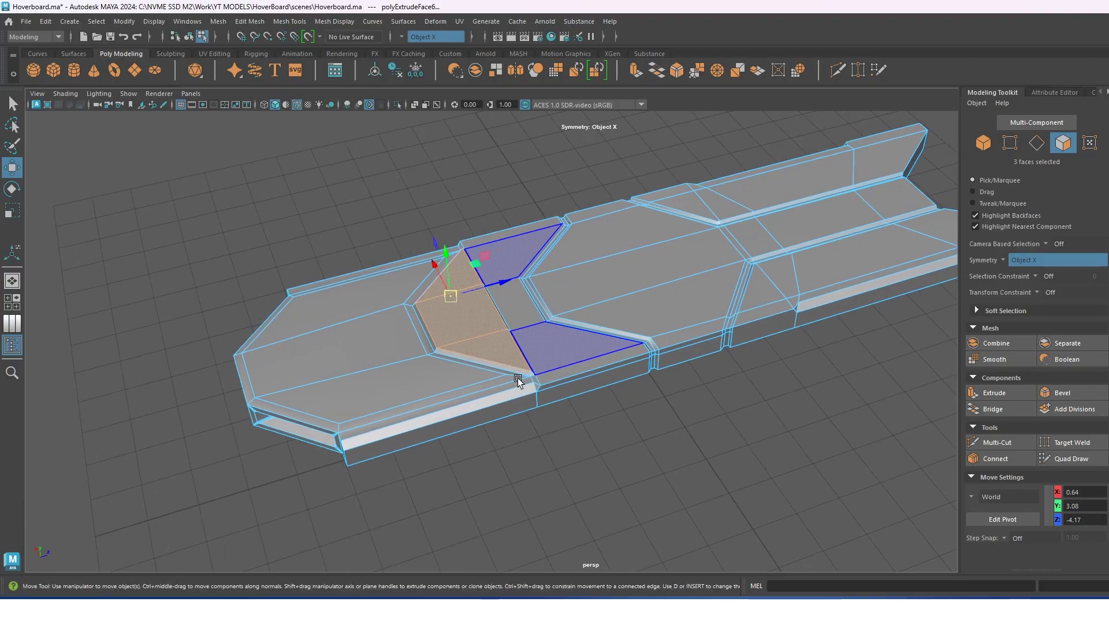
pyautogui.scroll(5, 518, 379)
pyautogui.scroll(-3, 495, 309)
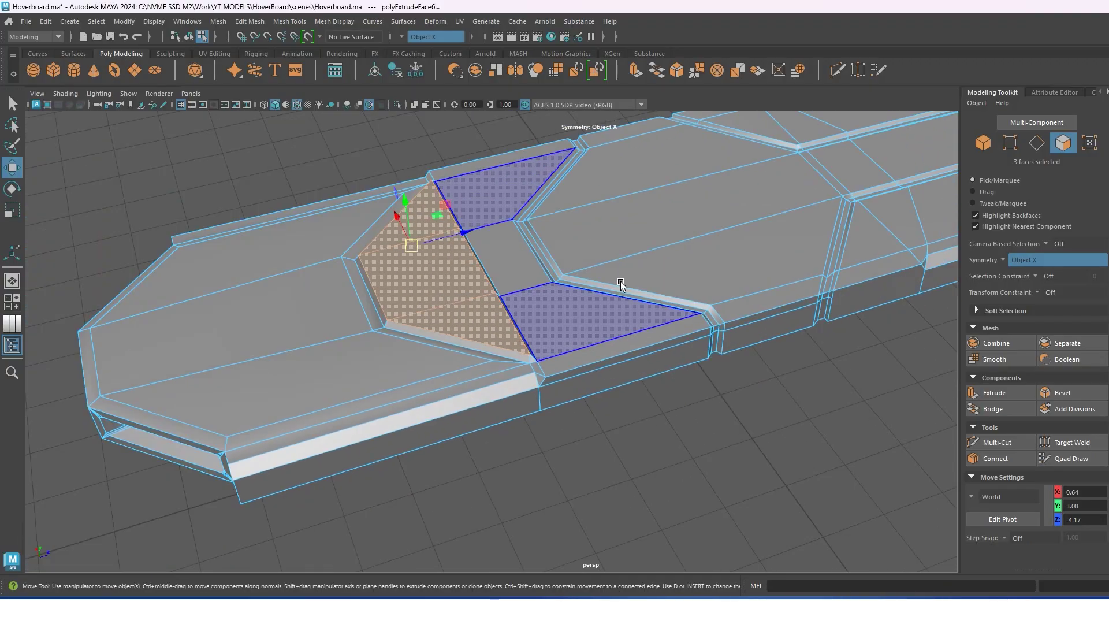
pyautogui.scroll(-2, 619, 285)
pyautogui.click(669, 242)
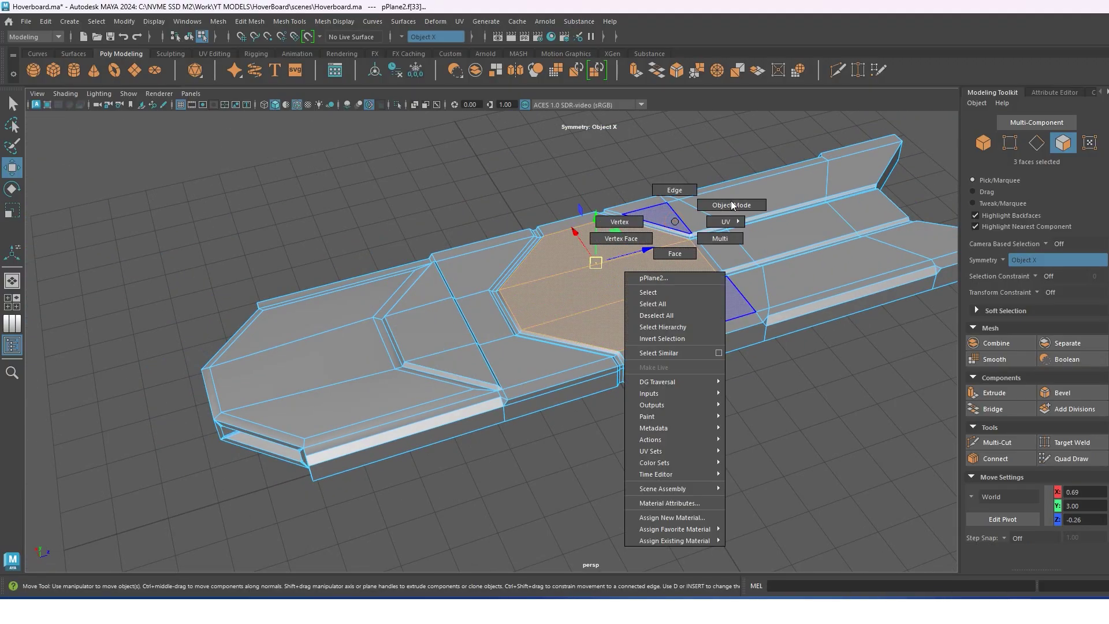
# Create a polygon cube centred at X 0 and lift it onto the deck.
pyautogui.moveTo(669, 241); pyautogui.dragTo(730, 200, button='right')
pyautogui.keyDown('alt'); pyautogui.moveTo(730, 200); pyautogui.dragTo(708, 341); pyautogui.keyUp('alt')
pyautogui.keyDown('shift'); pyautogui.moveTo(705, 342); pyautogui.dragTo(689, 404, button='right'); pyautogui.keyUp('shift')
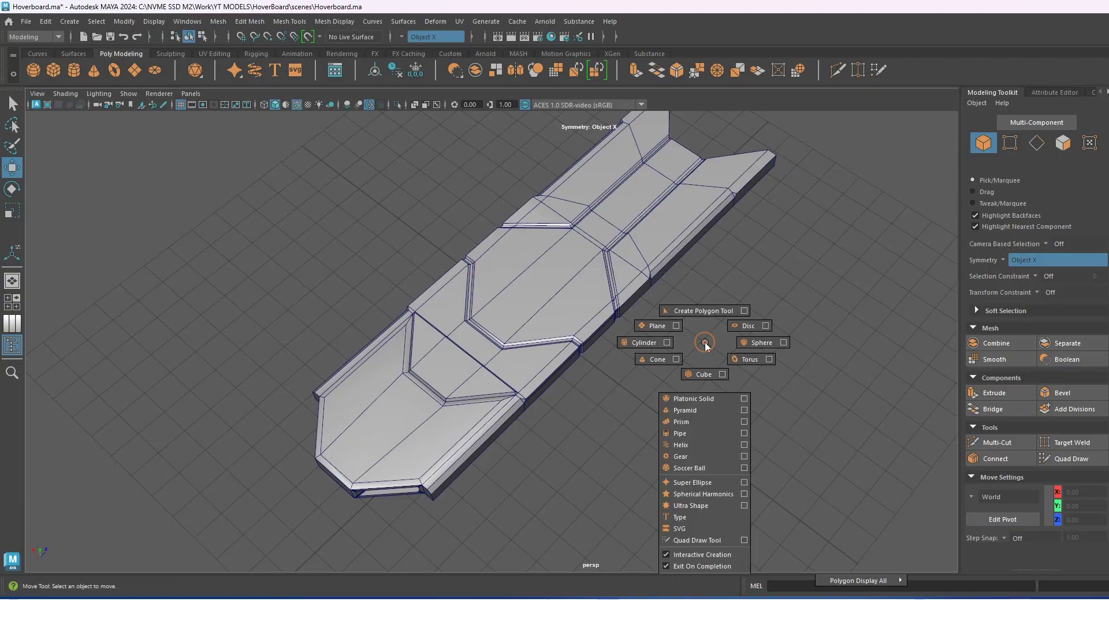
pyautogui.moveTo(714, 420); pyautogui.dragTo(523, 254)
pyautogui.press('space')
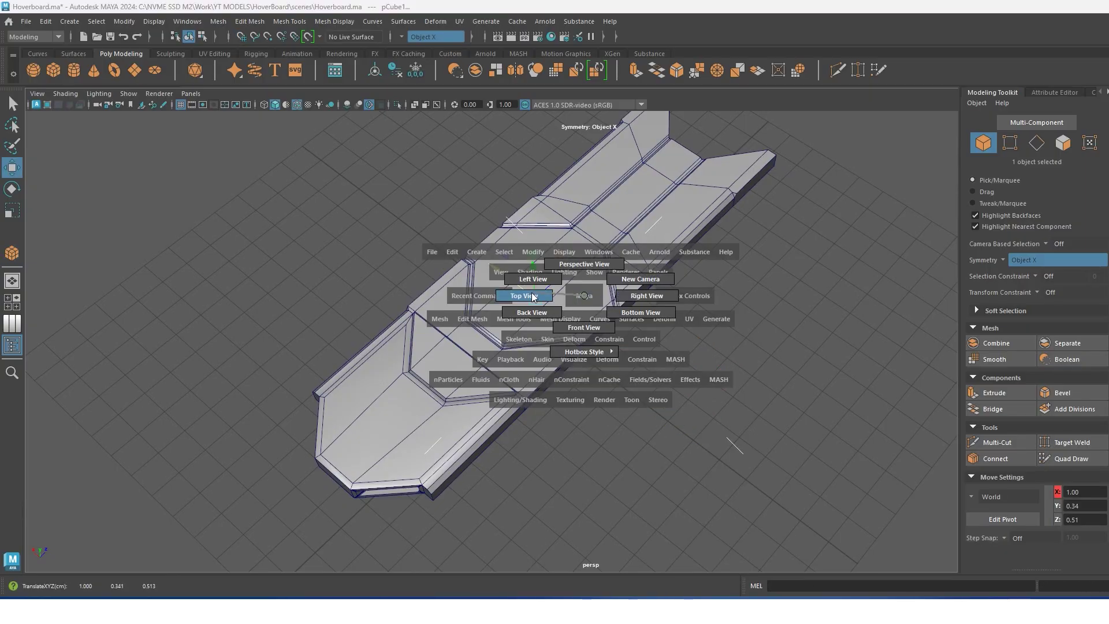
pyautogui.moveTo(549, 292); pyautogui.dragTo(552, 254)
pyautogui.press('space')
pyautogui.moveTo(581, 310); pyautogui.dragTo(569, 175)
pyautogui.press('space')
pyautogui.moveTo(601, 231); pyautogui.dragTo(601, 266)
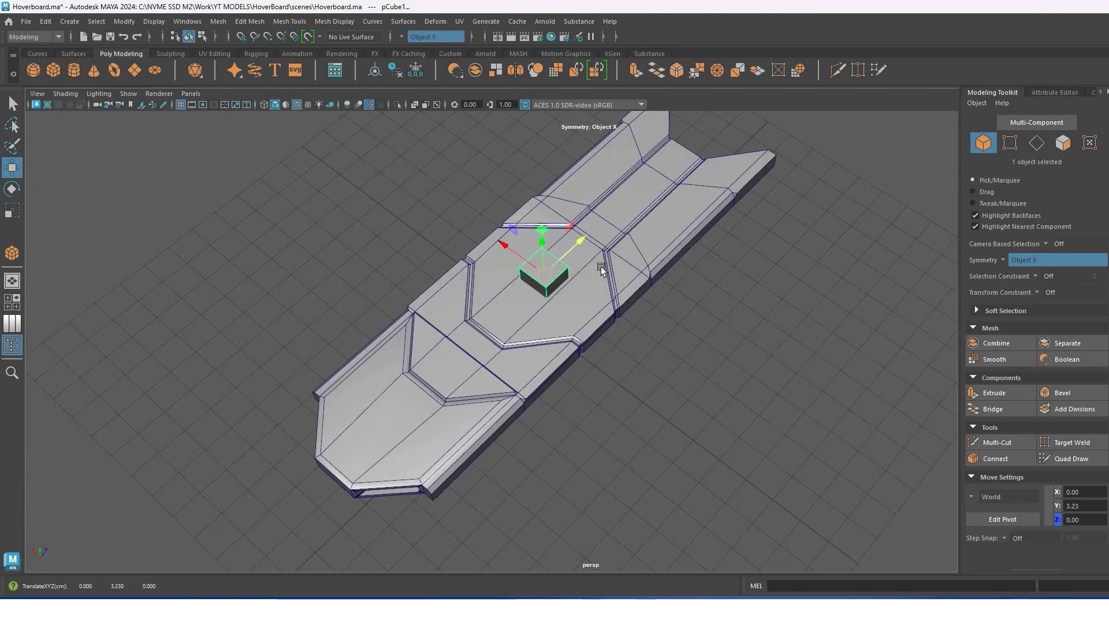
pyautogui.scroll(5, 587, 255)
pyautogui.moveTo(627, 307)
pyautogui.keyDown('alt'); pyautogui.mouseDown()
pyautogui.moveTo(530, 284)
pyautogui.moveTo(584, 312)
pyautogui.mouseUp(); pyautogui.keyUp('alt')
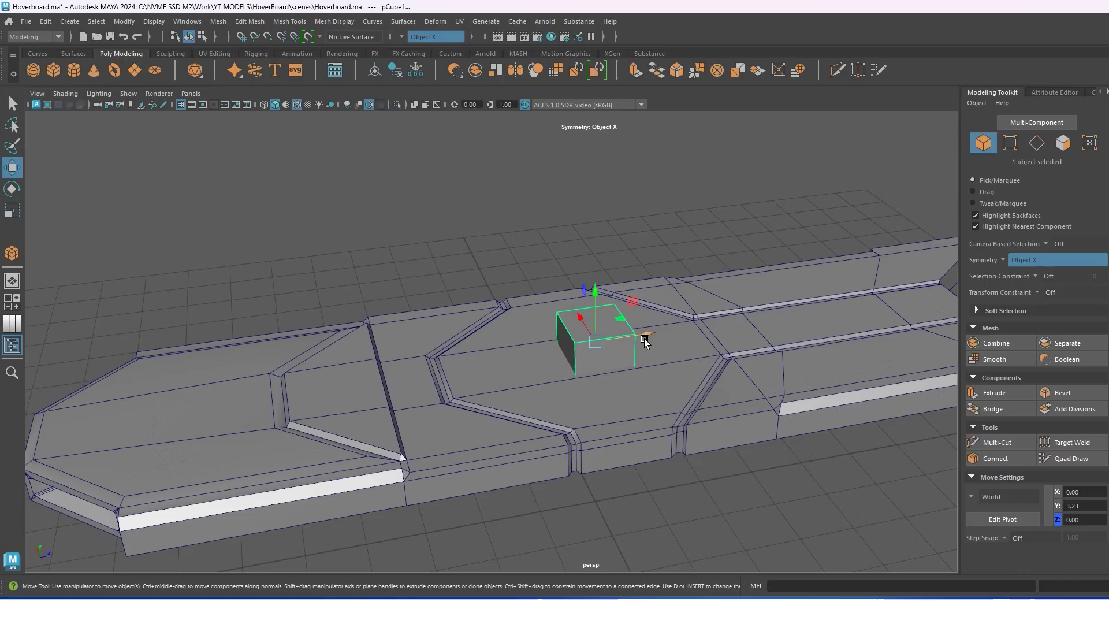
pyautogui.scroll(-3, 637, 335)
# Scale the cube wider and flatten its height into a thin square slab.
pyautogui.press('r')
pyautogui.moveTo(637, 335)
pyautogui.mouseDown()
pyautogui.moveTo(715, 344)
pyautogui.moveTo(620, 356)
pyautogui.moveTo(505, 300)
pyautogui.moveTo(595, 376)
pyautogui.moveTo(634, 330)
pyautogui.moveTo(569, 355)
pyautogui.mouseUp()
pyautogui.scroll(2, 620, 357)
pyautogui.press('w')
pyautogui.press('r')
pyautogui.moveTo(590, 297); pyautogui.dragTo(588, 318)
pyautogui.press('w')
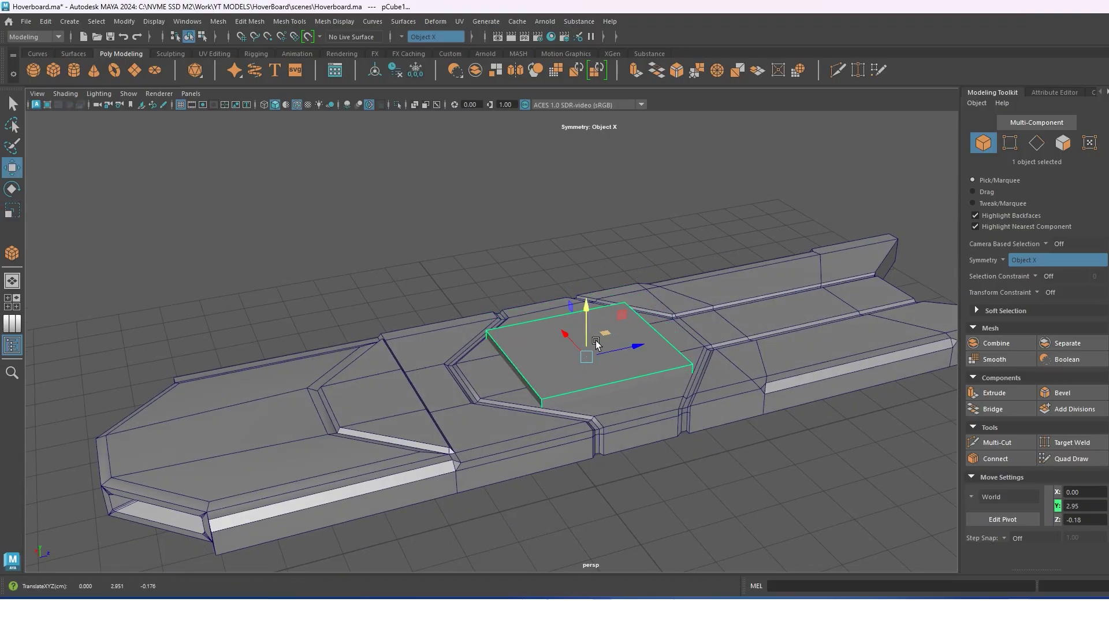
pyautogui.click(396, 104)
pyautogui.press('F11')
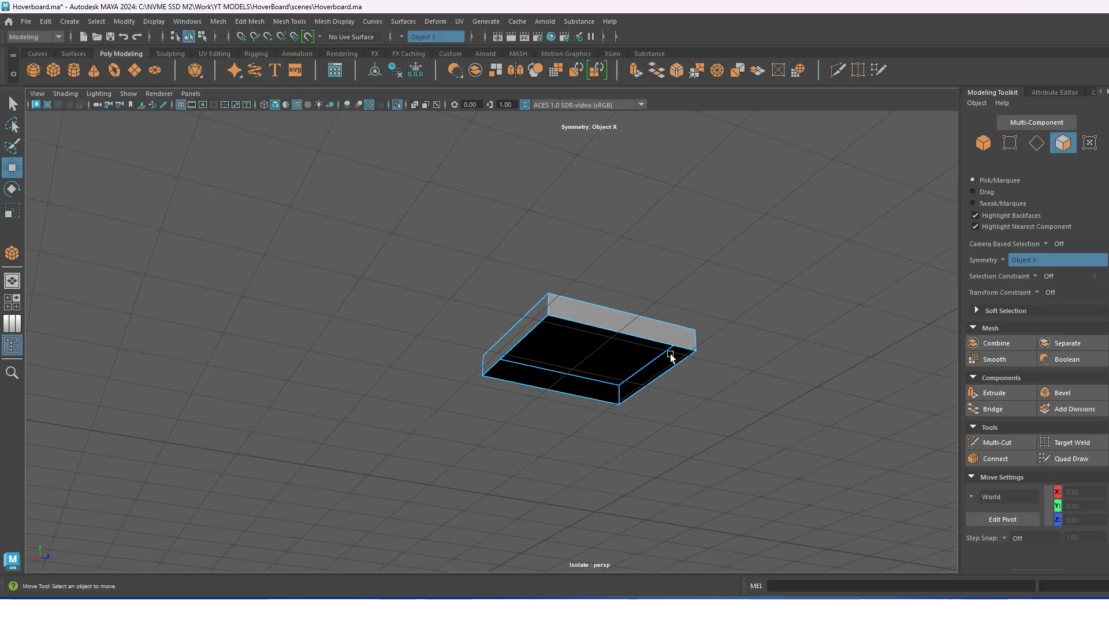
pyautogui.hotkey('ctrl', '1')
# Bevel the slab's pair of top edges to form an octagon.
pyautogui.press('F10')
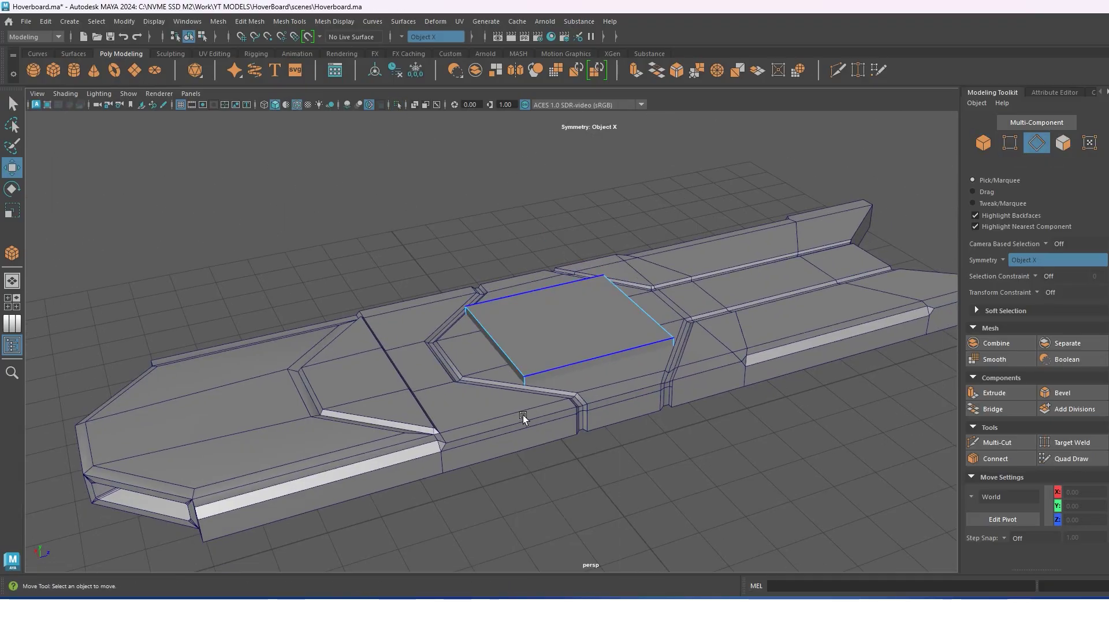
pyautogui.click(525, 377)
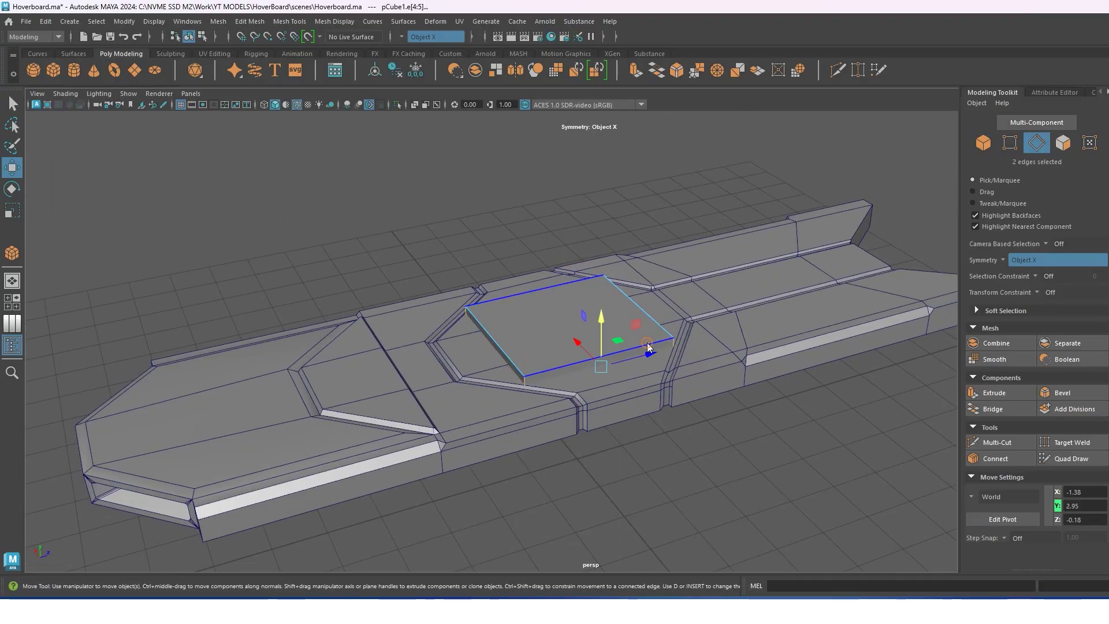
pyautogui.hotkey('ctrl', 'b')
pyautogui.moveTo(624, 383)
pyautogui.keyDown('alt'); pyautogui.mouseDown()
pyautogui.moveTo(617, 396)
pyautogui.moveTo(595, 309)
pyautogui.mouseUp(); pyautogui.keyUp('alt')
pyautogui.press('w')
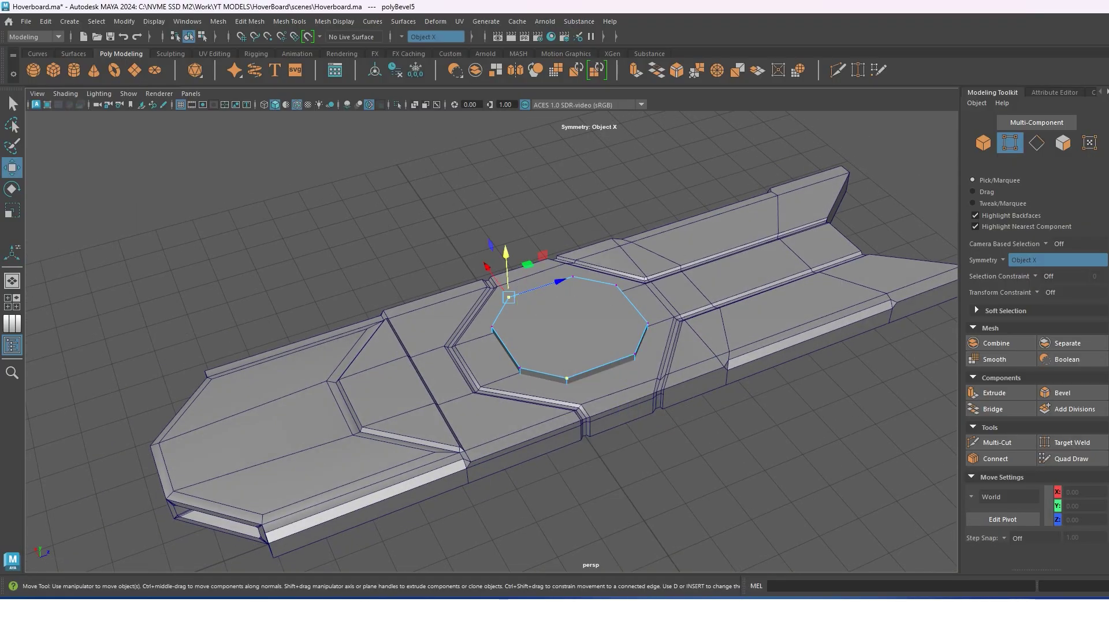
# Connect vertices across the octagon and bevel three top faces with a reduced fraction.
pyautogui.click(996, 458)
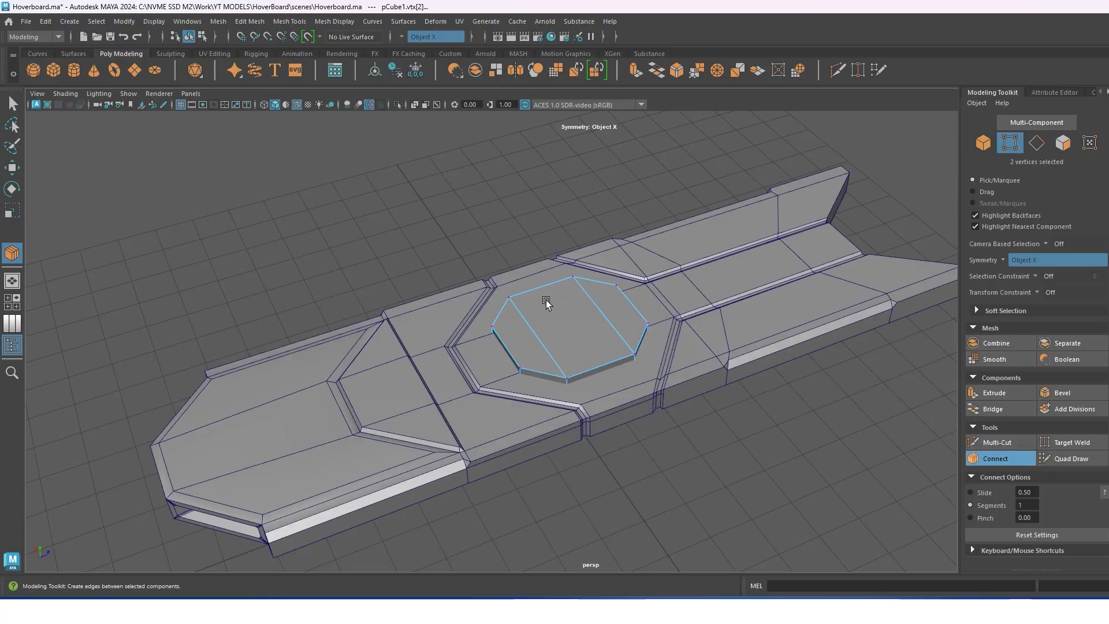
pyautogui.moveTo(547, 303); pyautogui.dragTo(595, 285, button='right')
pyautogui.press('w')
pyautogui.moveTo(631, 322)
pyautogui.keyDown('alt'); pyautogui.mouseDown()
pyautogui.moveTo(611, 340)
pyautogui.moveTo(631, 317)
pyautogui.mouseUp(); pyautogui.keyUp('alt')
pyautogui.keyDown('shift'); pyautogui.moveTo(631, 316); pyautogui.dragTo(688, 324, button='right'); pyautogui.keyUp('shift')
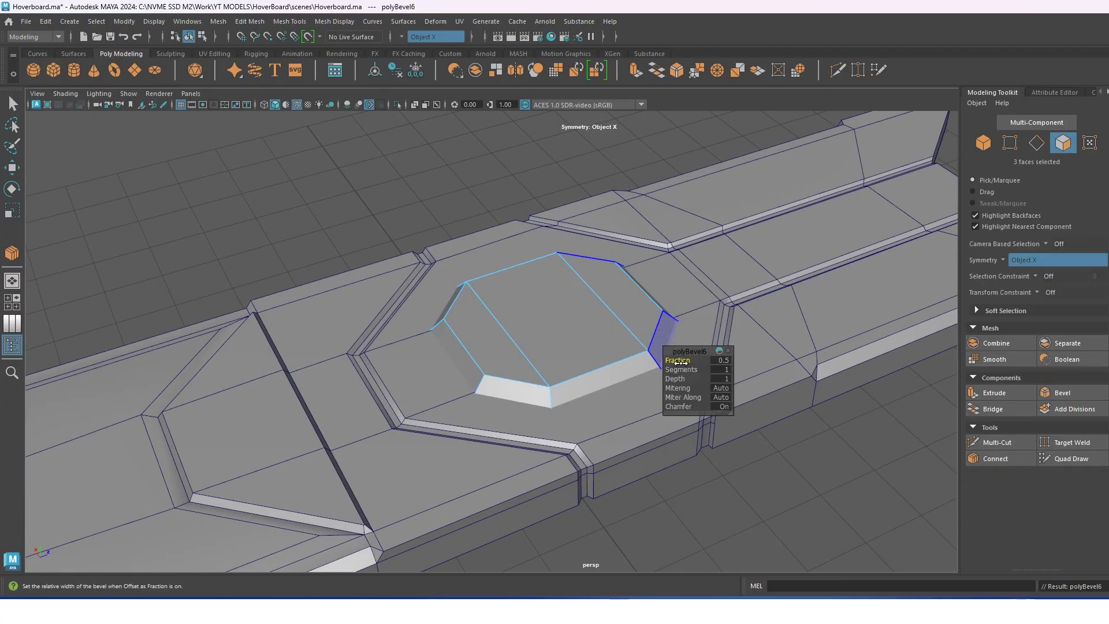
pyautogui.moveTo(673, 358); pyautogui.dragTo(668, 358)
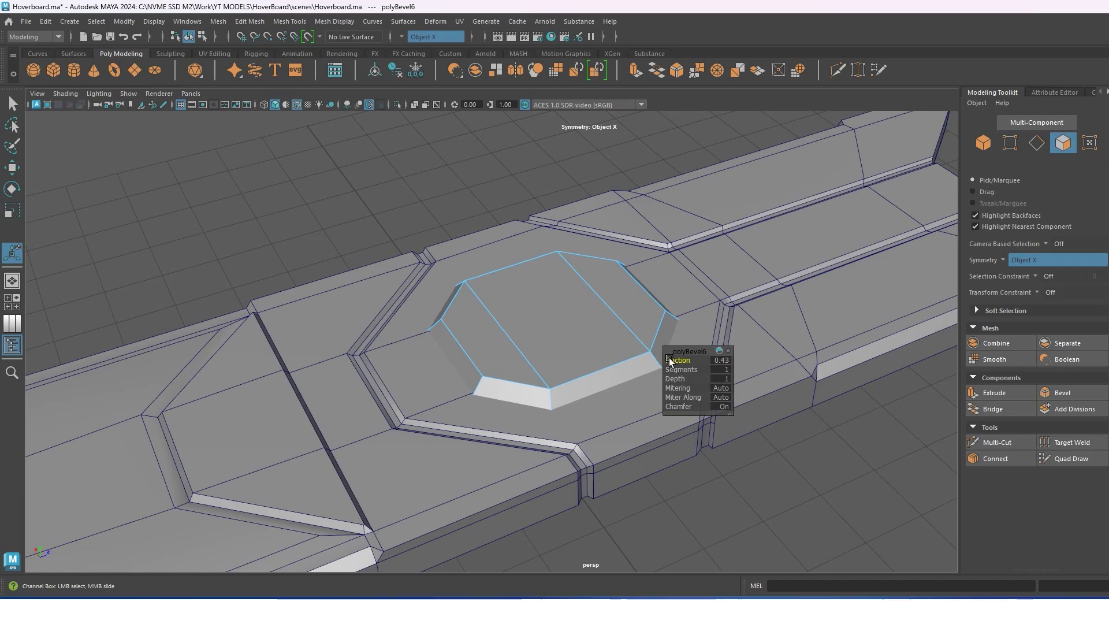
pyautogui.press('w')
# Bevel two rim edges across the octagon plate.
pyautogui.moveTo(532, 300); pyautogui.dragTo(549, 242, button='right')
pyautogui.click(595, 370)
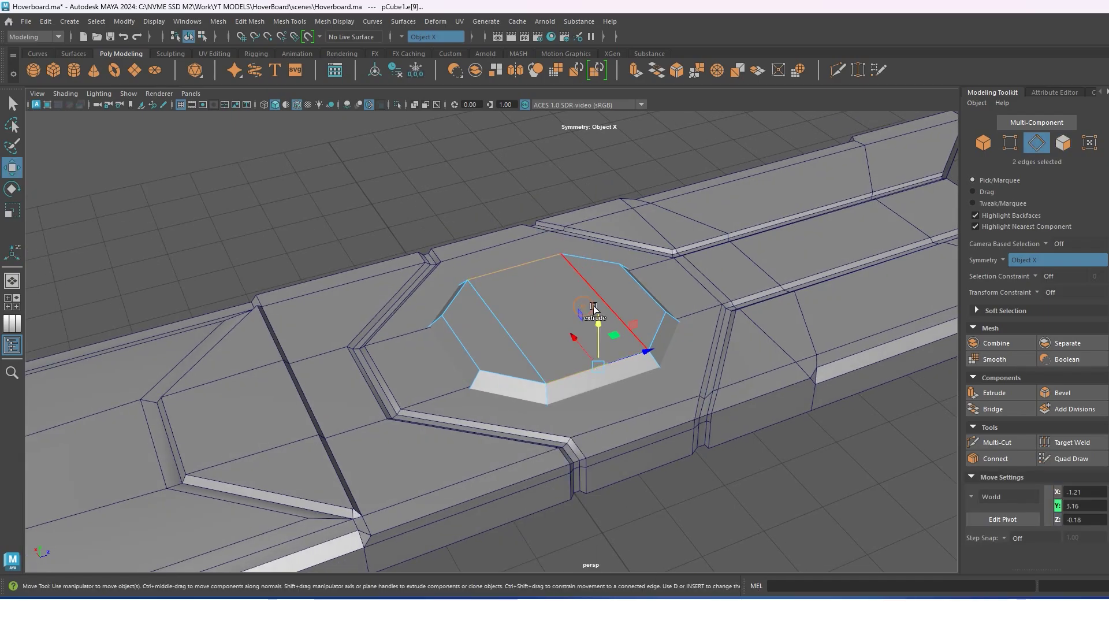
pyautogui.keyDown('alt'); pyautogui.moveTo(595, 309); pyautogui.dragTo(679, 334); pyautogui.keyUp('alt')
pyautogui.hotkey('ctrl', 'b')
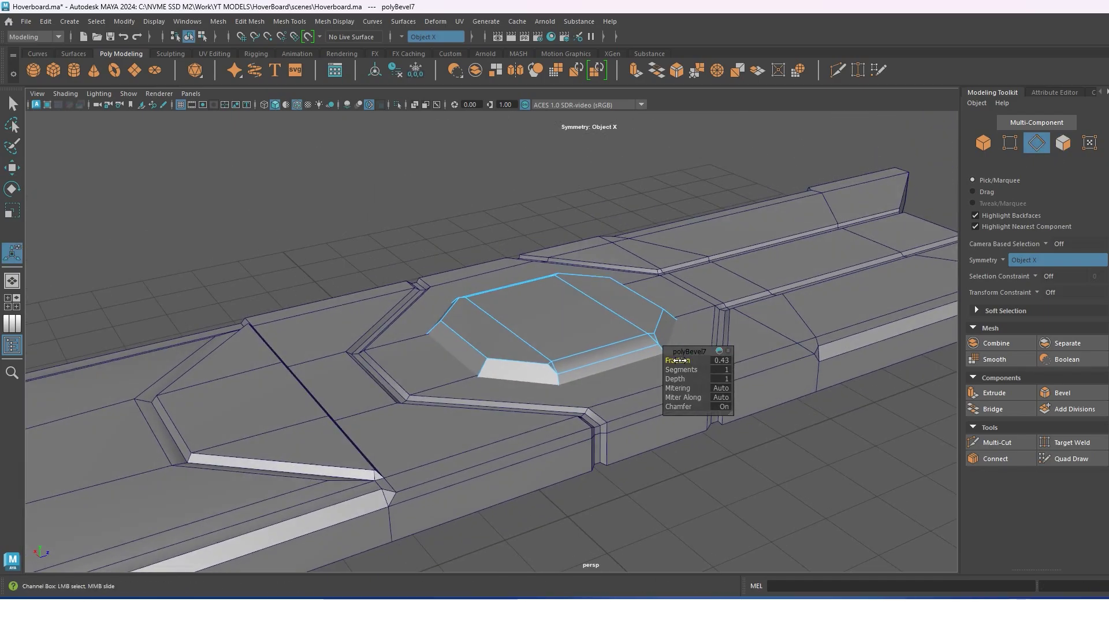
pyautogui.press('w')
pyautogui.keyDown('alt'); pyautogui.moveTo(627, 376); pyautogui.dragTo(533, 297); pyautogui.keyUp('alt')
pyautogui.moveTo(533, 301)
pyautogui.mouseDown(button='right')
pyautogui.moveTo(473, 306)
pyautogui.moveTo(465, 362)
pyautogui.mouseUp(button='right')
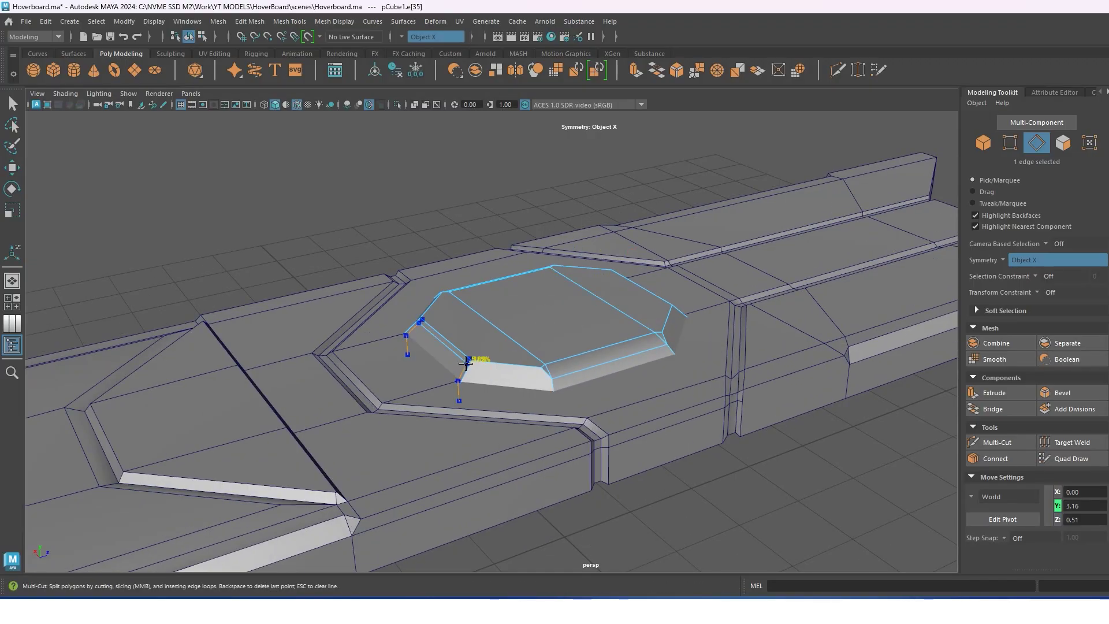
pyautogui.keyDown('alt'); pyautogui.moveTo(701, 339); pyautogui.dragTo(671, 349); pyautogui.keyUp('alt')
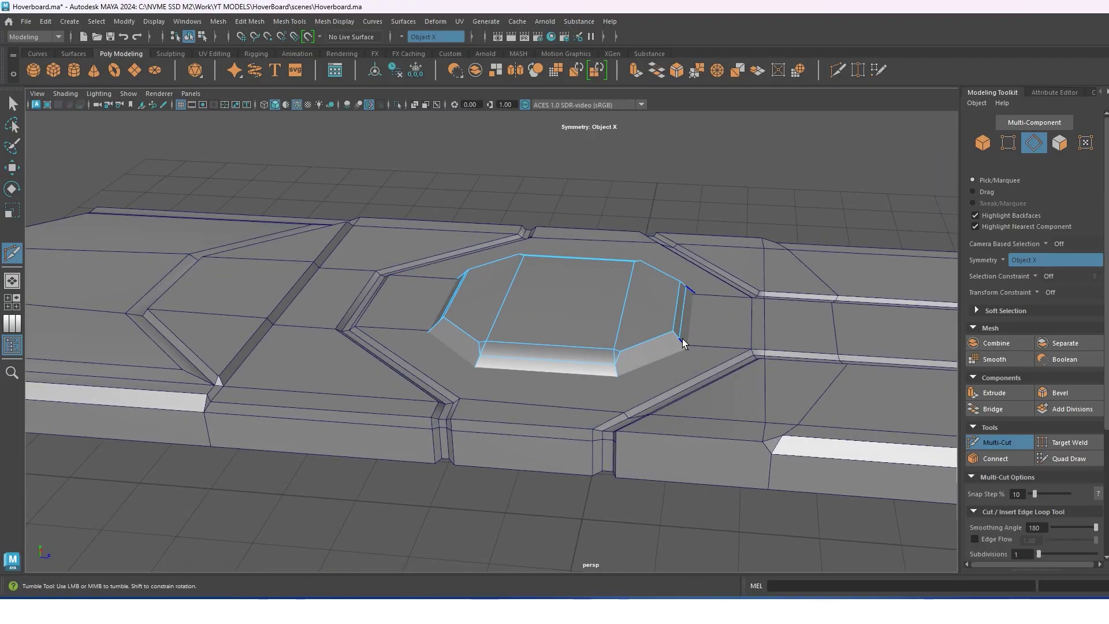
# Join corner vertices on the octagon top with two new connecting edges.
pyautogui.moveTo(657, 267); pyautogui.dragTo(613, 265, button='right')
pyautogui.click(677, 339)
pyautogui.press('w')
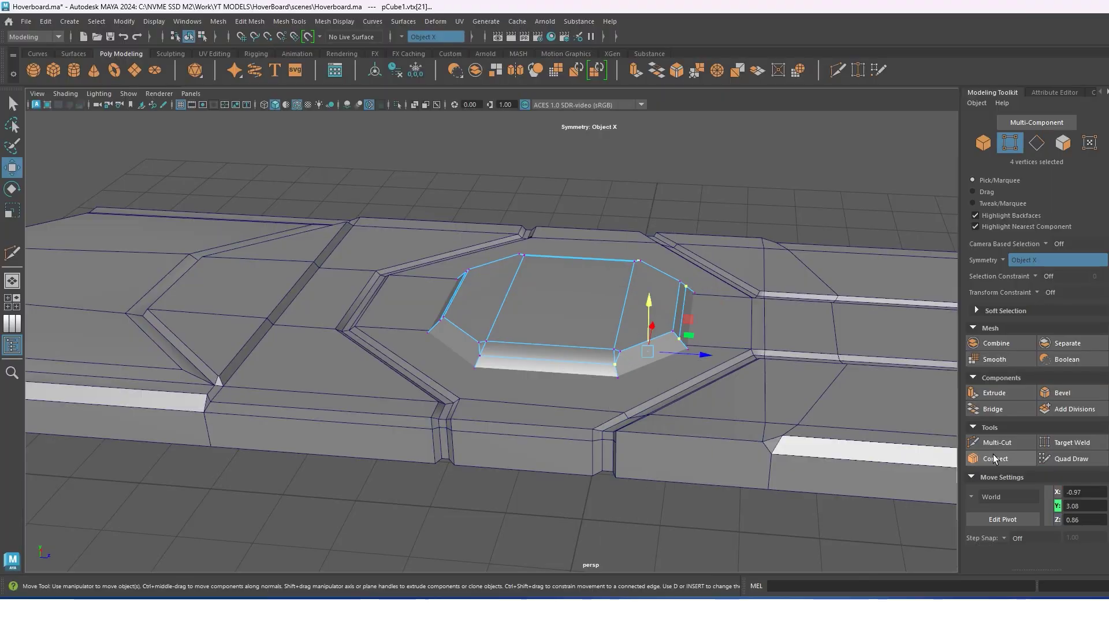
pyautogui.click(994, 458)
pyautogui.press('g')
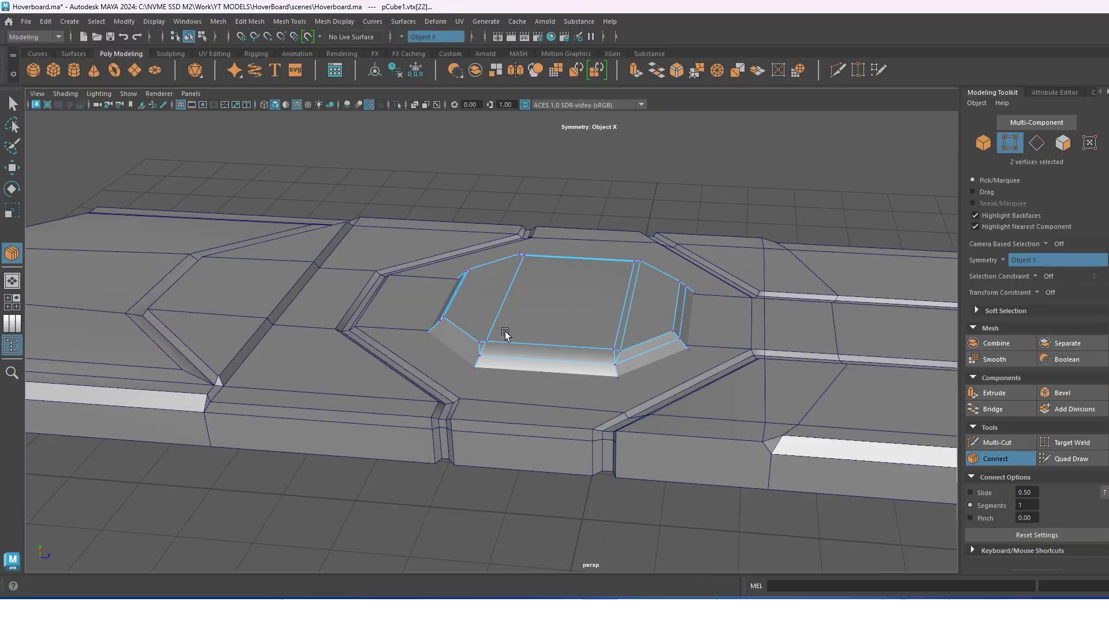
pyautogui.press('w')
pyautogui.press('g')
pyautogui.press('w')
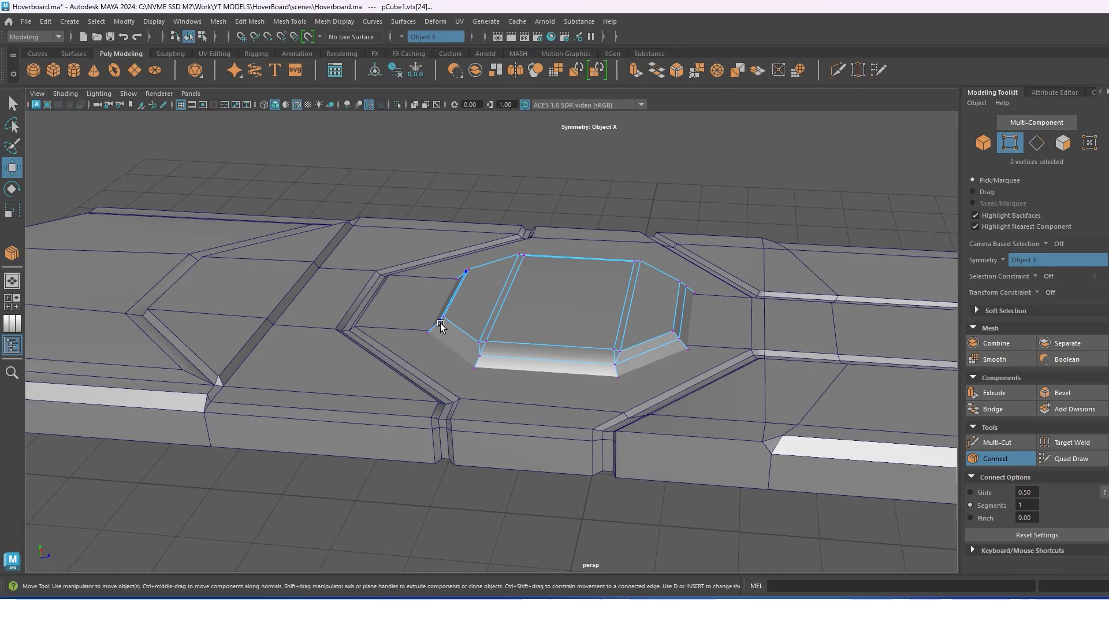
pyautogui.click(440, 322)
pyautogui.click(557, 354)
pyautogui.moveTo(557, 354)
pyautogui.keyDown('alt'); pyautogui.mouseDown()
pyautogui.moveTo(649, 345)
pyautogui.moveTo(601, 346)
pyautogui.mouseUp(); pyautogui.keyUp('alt')
# Harden the top faces' border edges and soften the two new cut edges.
pyautogui.moveTo(579, 266); pyautogui.dragTo(581, 312, button='right')
pyautogui.moveTo(463, 337); pyautogui.dragTo(615, 292)
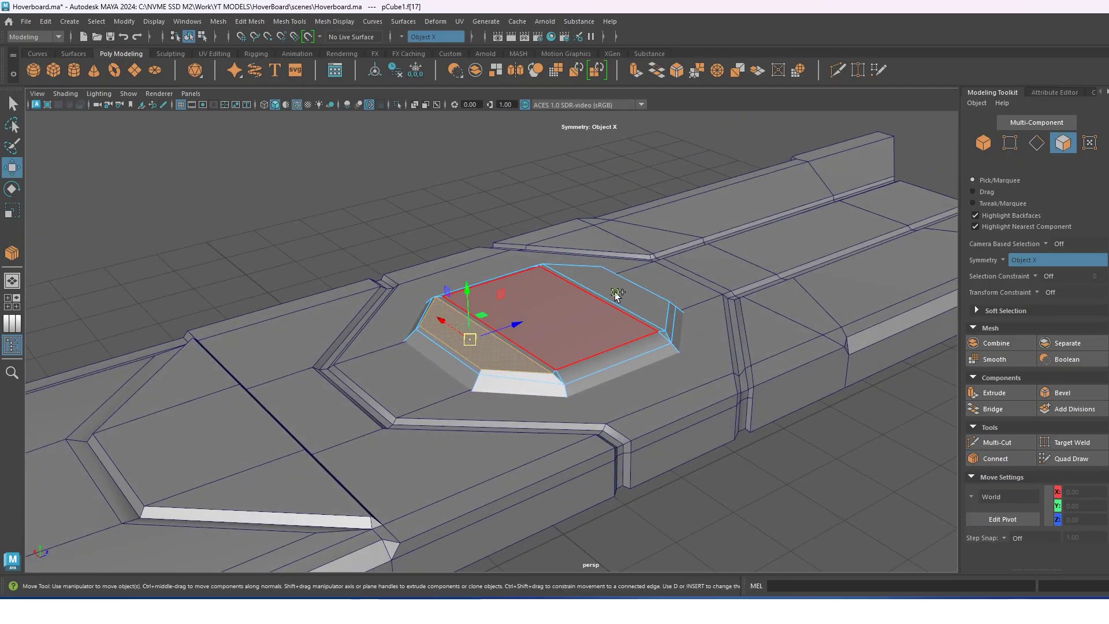
pyautogui.rightClick(614, 293)
pyautogui.moveTo(615, 292)
pyautogui.keyDown('ctrl'); pyautogui.mouseDown(button='right')
pyautogui.moveTo(594, 294)
pyautogui.moveTo(725, 324)
pyautogui.mouseUp(button='right'); pyautogui.keyUp('ctrl')
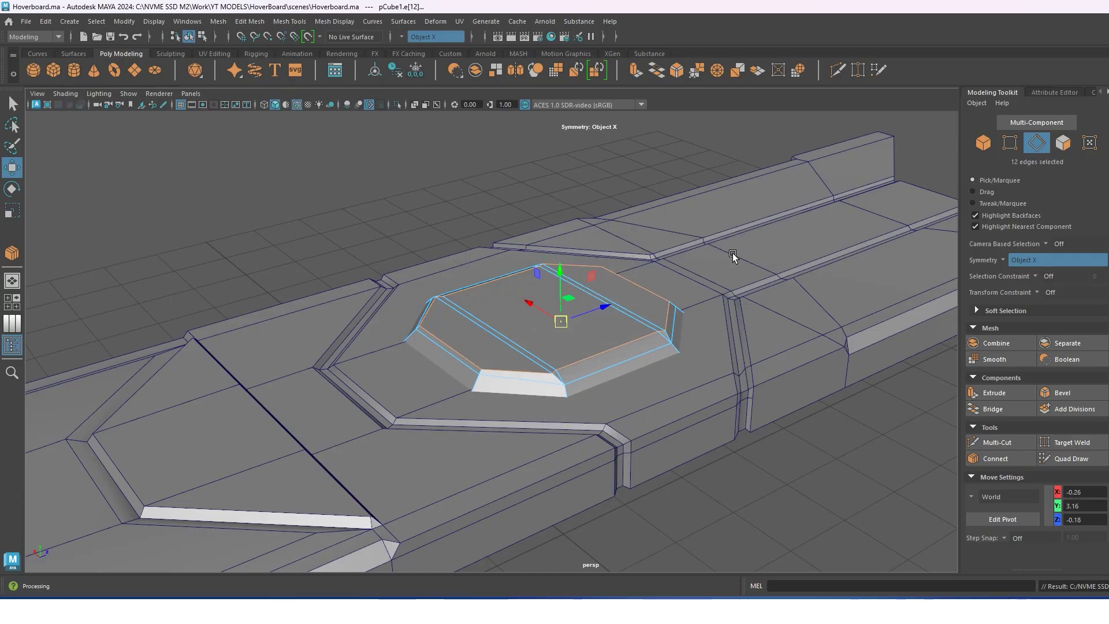
pyautogui.click(643, 342)
pyautogui.keyDown('shift'); pyautogui.moveTo(643, 319); pyautogui.dragTo(592, 377, button='right'); pyautogui.keyUp('shift')
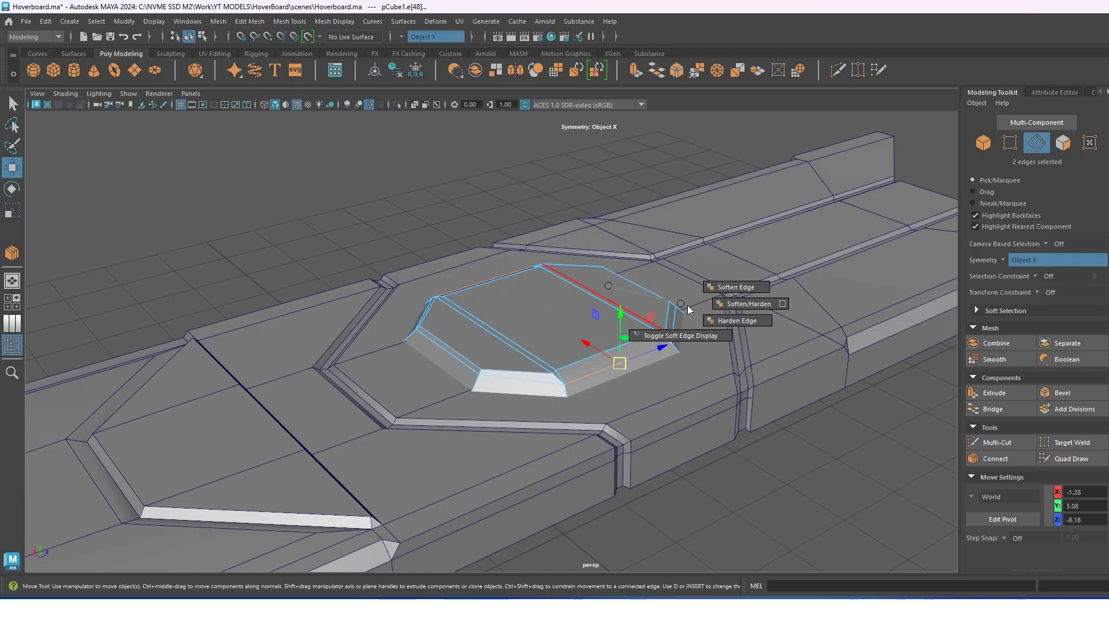
pyautogui.moveTo(581, 380)
pyautogui.keyDown('alt'); pyautogui.mouseDown()
pyautogui.moveTo(589, 353)
pyautogui.moveTo(548, 332)
pyautogui.mouseUp(); pyautogui.keyUp('alt')
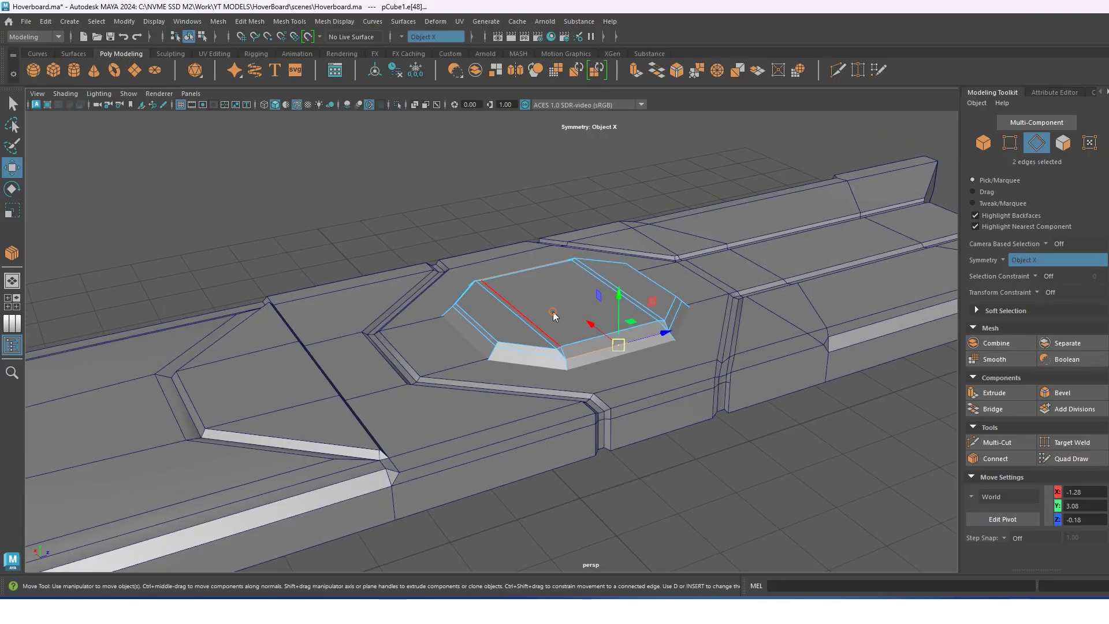
# Bevel the plate's front rim faces.
pyautogui.press('F11')
pyautogui.click(579, 345)
pyautogui.scroll(2, 578, 346)
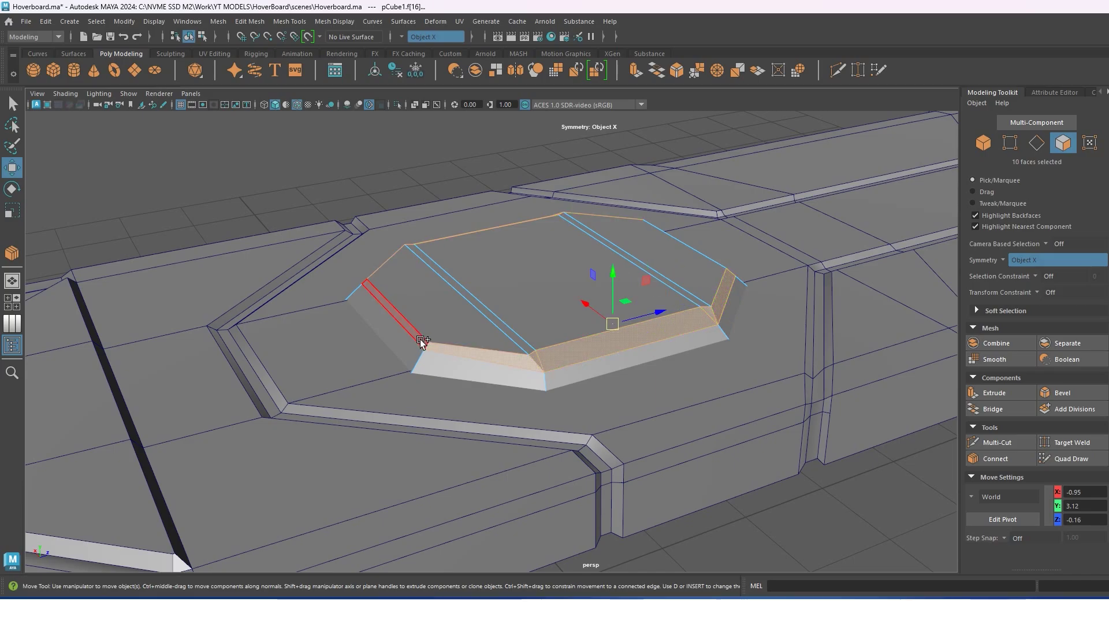
pyautogui.moveTo(707, 294)
pyautogui.keyDown('alt'); pyautogui.mouseDown()
pyautogui.moveTo(689, 301)
pyautogui.moveTo(676, 347)
pyautogui.mouseUp(); pyautogui.keyUp('alt')
pyautogui.hotkey('ctrl', 'b')
# Soften the edge loop around the plate's beveled rim, then select the whole board.
pyautogui.press('w')
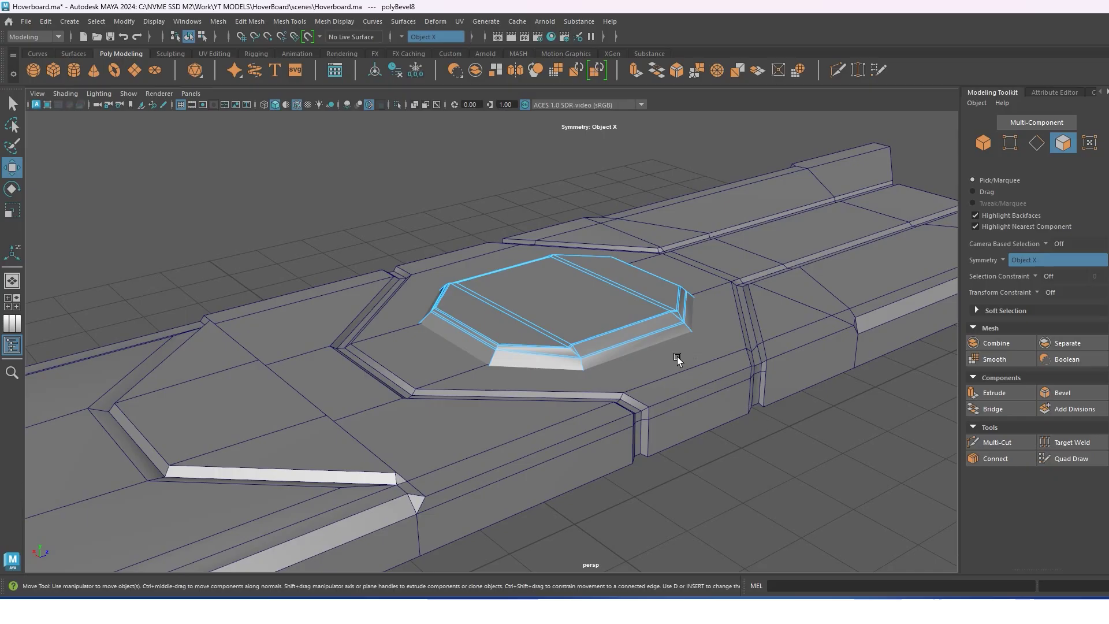
pyautogui.press('F10')
pyautogui.doubleClick(529, 325)
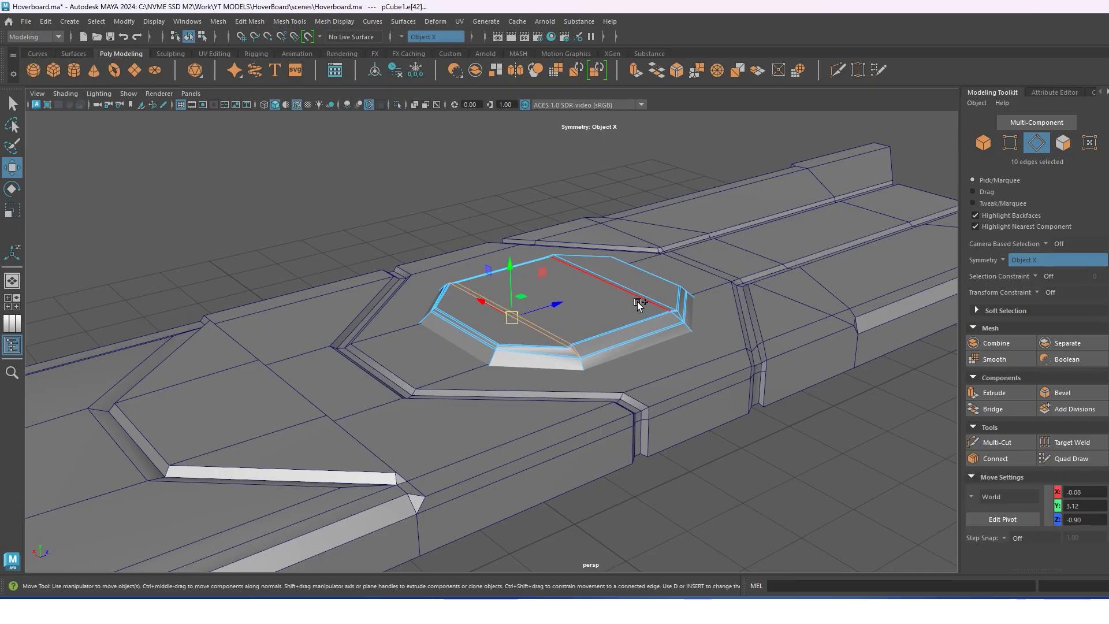
pyautogui.keyDown('alt'); pyautogui.moveTo(650, 329); pyautogui.dragTo(573, 352); pyautogui.keyUp('alt')
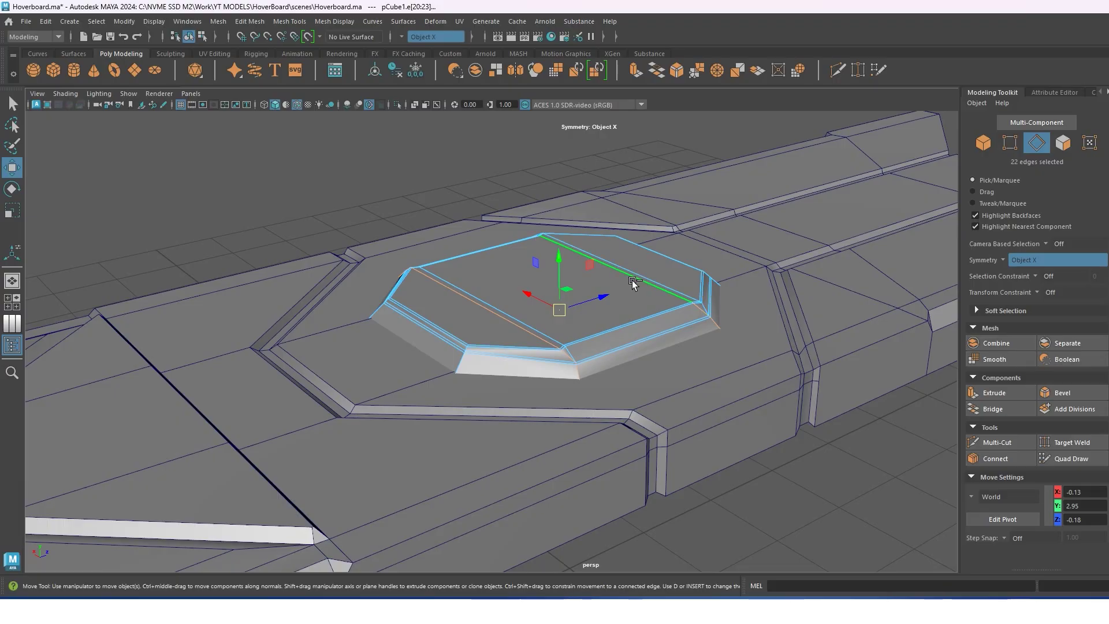
pyautogui.keyDown('shift'); pyautogui.moveTo(634, 283); pyautogui.dragTo(719, 306, button='right'); pyautogui.keyUp('shift')
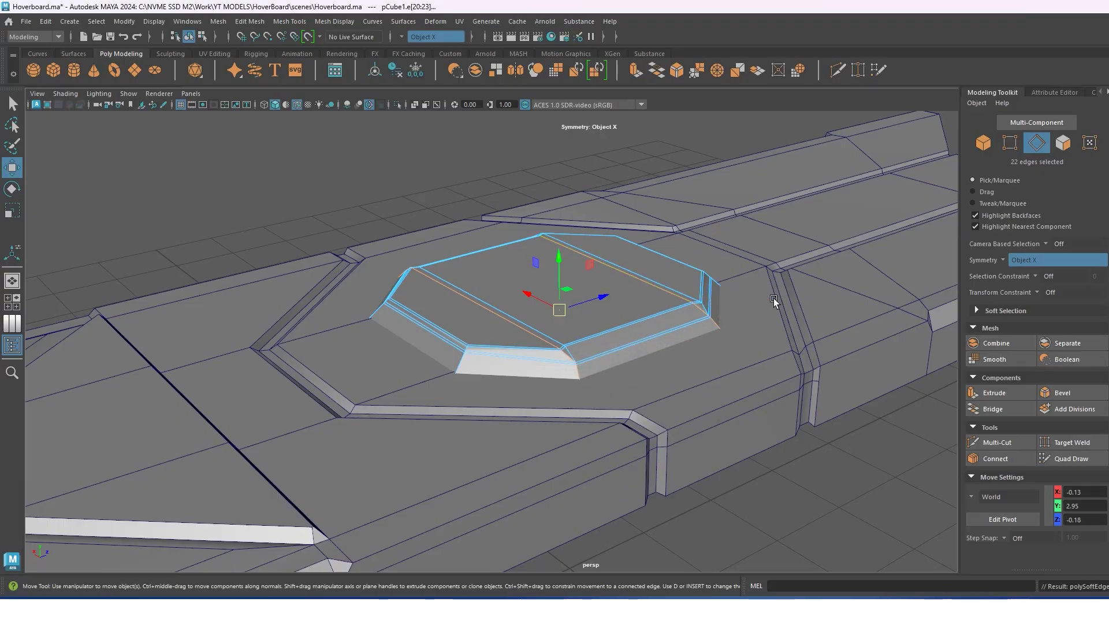
pyautogui.scroll(-5, 730, 247)
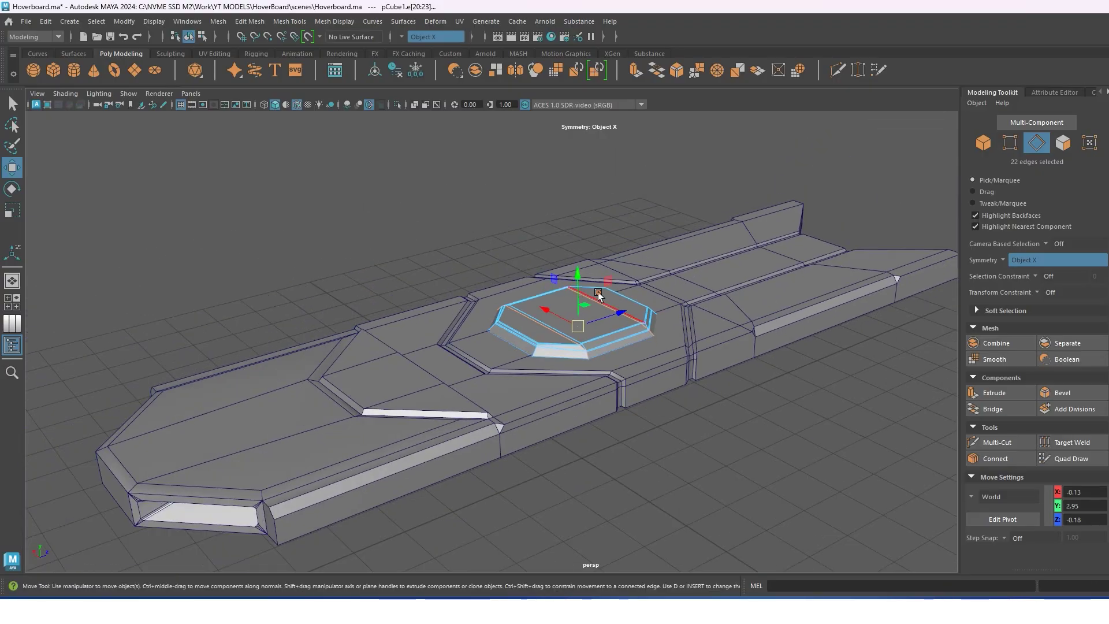
pyautogui.press('F8')
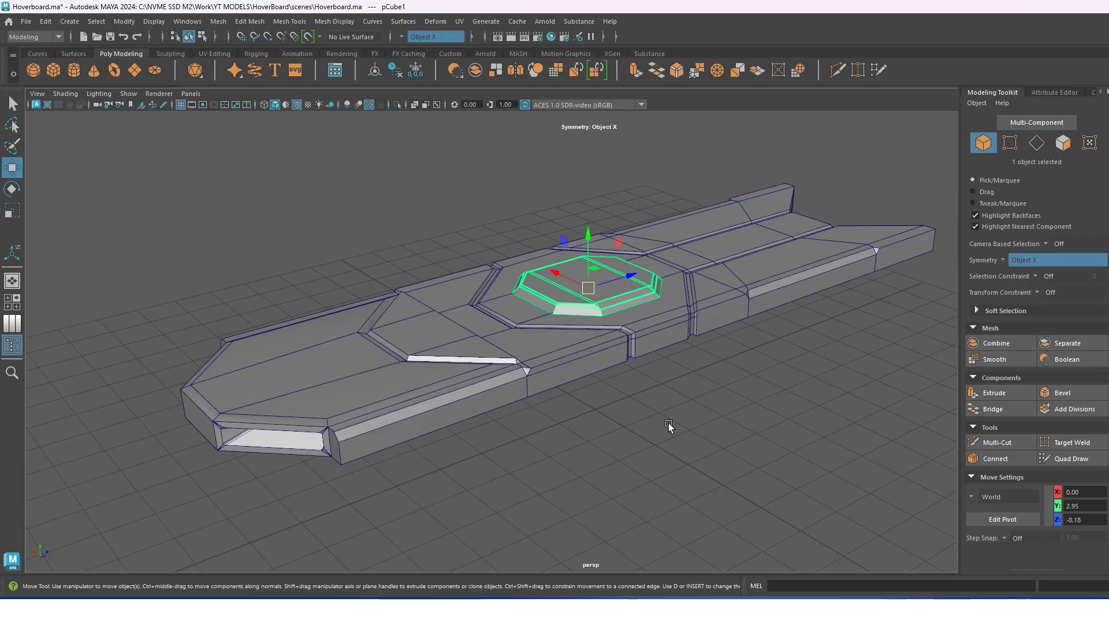
# In Top view, draw a polygon cylinder beside the board's tail and move it under the deck.
pyautogui.keyDown('alt'); pyautogui.moveTo(668, 423); pyautogui.dragTo(551, 390); pyautogui.keyUp('alt')
pyautogui.click(749, 355)
pyautogui.keyDown('alt'); pyautogui.moveTo(749, 354); pyautogui.dragTo(705, 366); pyautogui.keyUp('alt')
pyautogui.press('space')
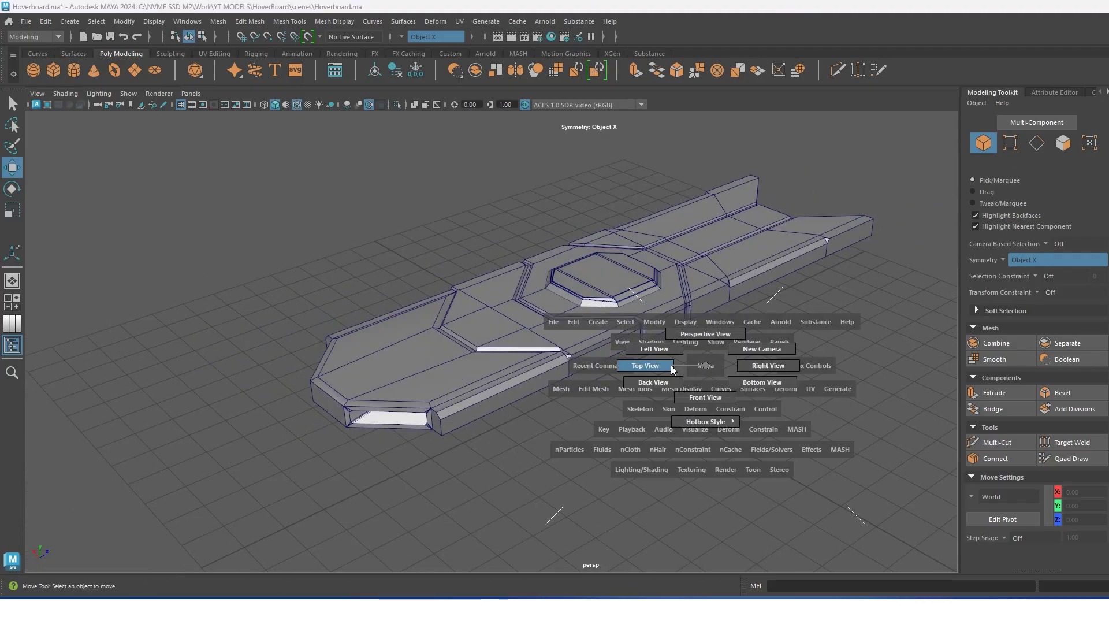
pyautogui.click(671, 365)
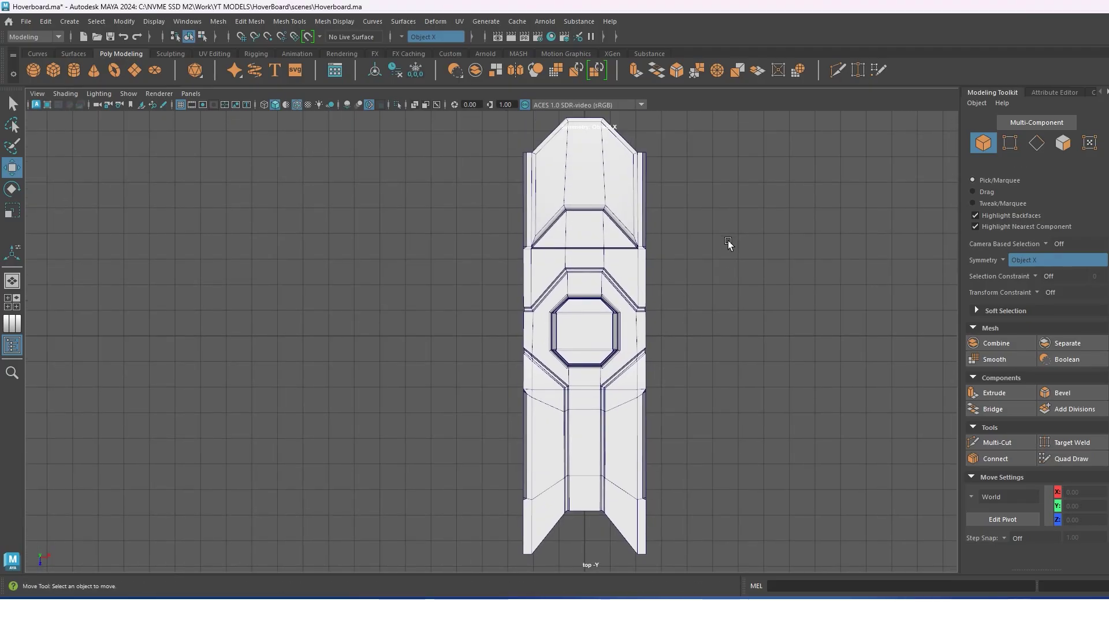
pyautogui.keyDown('shift'); pyautogui.moveTo(703, 229); pyautogui.dragTo(734, 243, button='right'); pyautogui.keyUp('shift')
pyautogui.keyDown('alt'); pyautogui.moveTo(688, 519); pyautogui.dragTo(685, 447, button='middle'); pyautogui.keyUp('alt')
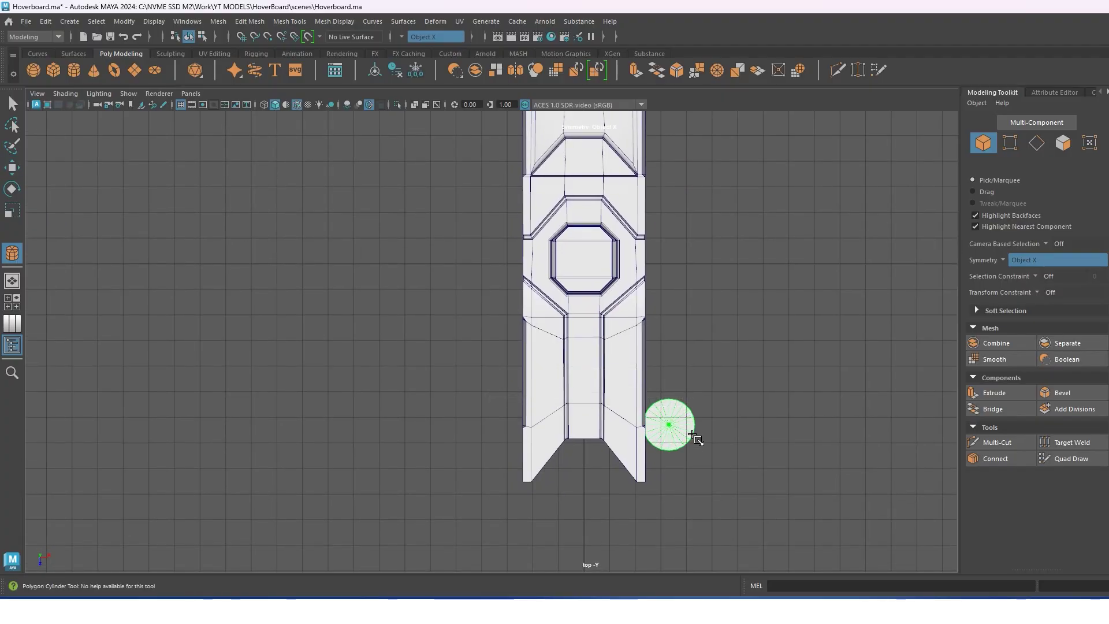
pyautogui.press('w')
pyautogui.press('space')
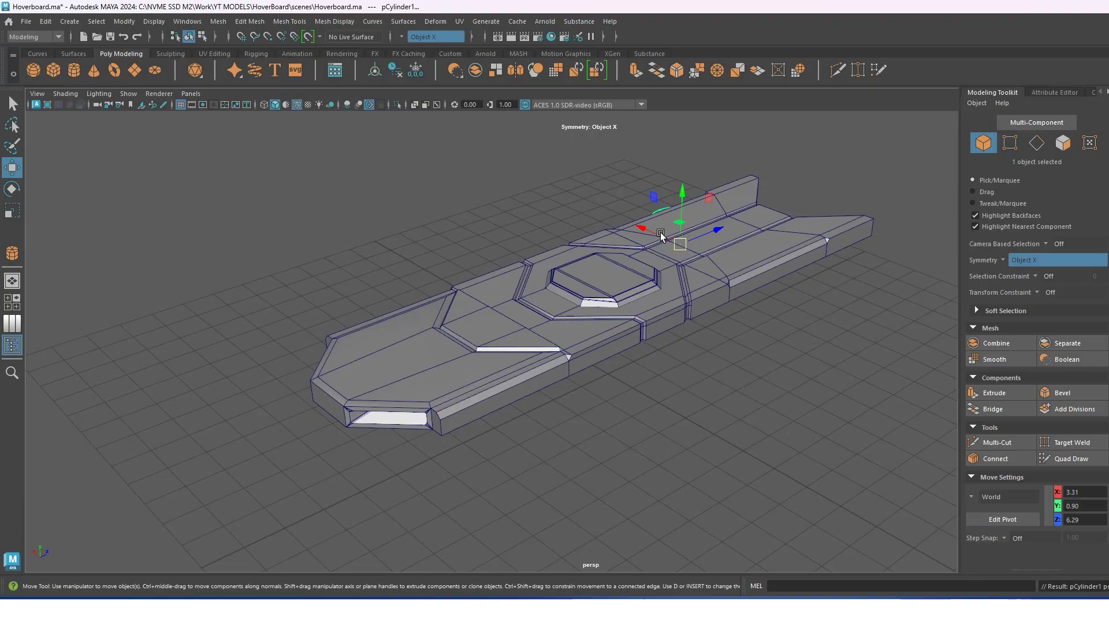
pyautogui.moveTo(661, 234)
pyautogui.mouseDown()
pyautogui.moveTo(782, 362)
pyautogui.moveTo(591, 429)
pyautogui.moveTo(604, 420)
pyautogui.moveTo(542, 368)
pyautogui.moveTo(580, 378)
pyautogui.moveTo(562, 330)
pyautogui.moveTo(567, 277)
pyautogui.mouseUp()
# Adjust the cap subdivisions, then inset and recess the cylinder's top cap into a rim.
pyautogui.press('t')
pyautogui.click(693, 397)
pyautogui.press('w')
pyautogui.rightClick(559, 271)
pyautogui.click(564, 285)
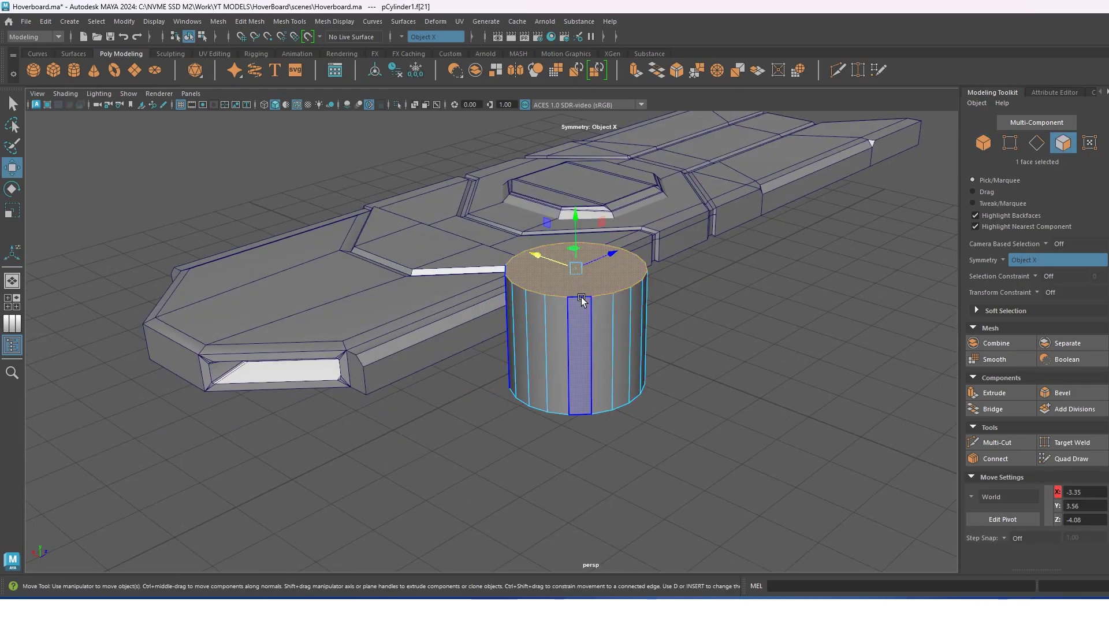
pyautogui.hotkey('ctrl', 'e')
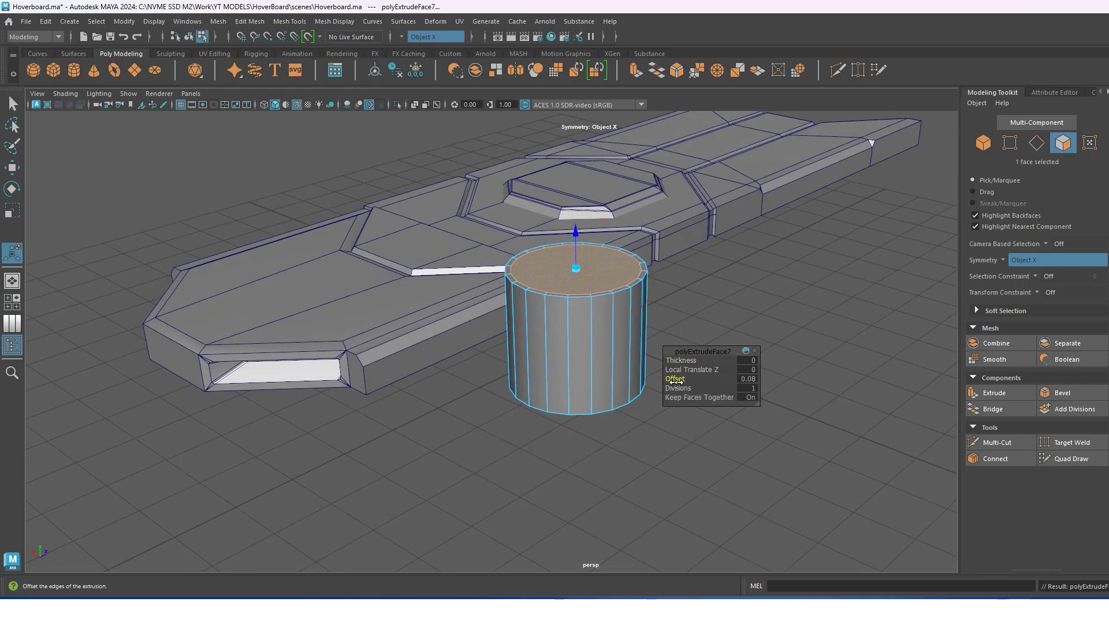
pyautogui.keyDown('shift'); pyautogui.moveTo(563, 270); pyautogui.dragTo(572, 292, button='right'); pyautogui.keyUp('shift')
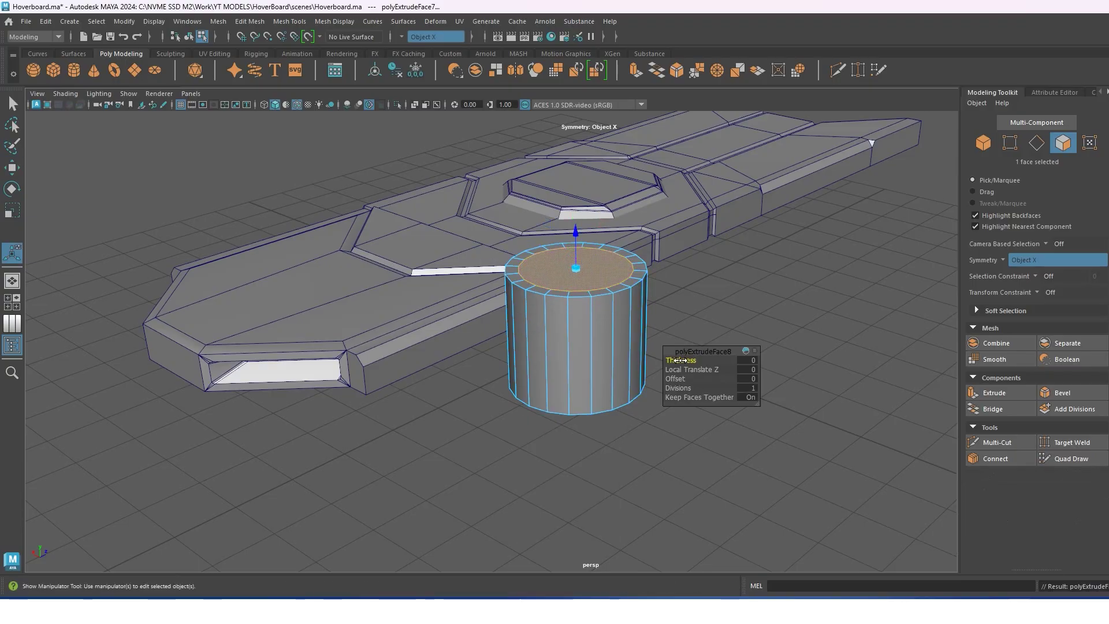
pyautogui.moveTo(687, 360); pyautogui.dragTo(665, 356)
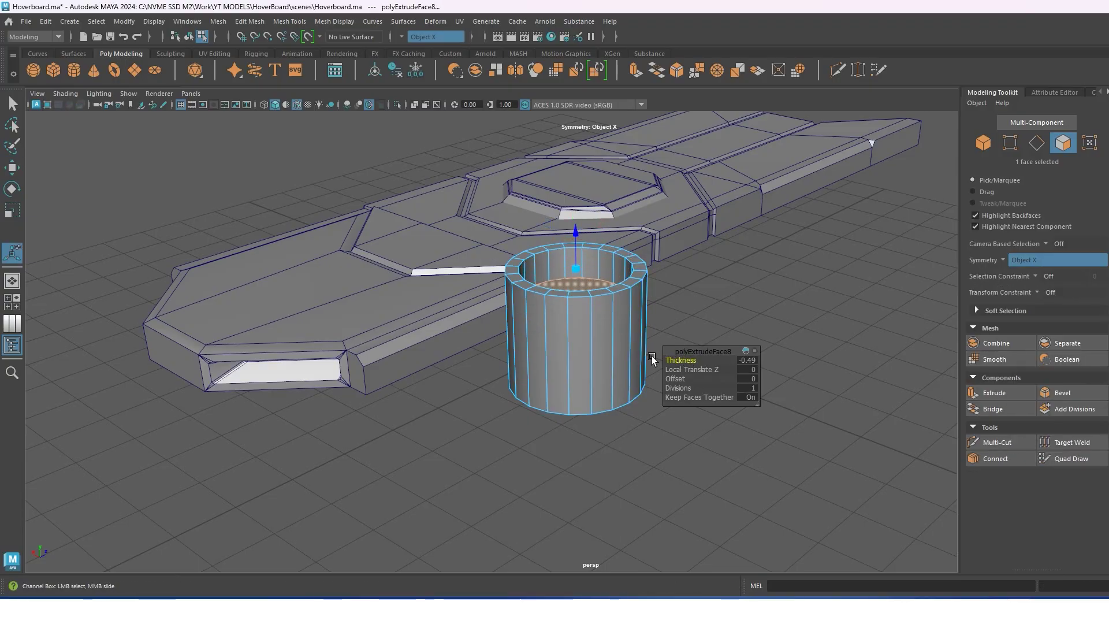
pyautogui.press('w')
# Widen and raise the bottom face to taper the cylinder, then extrude a lower band.
pyautogui.moveTo(578, 301)
pyautogui.keyDown('alt'); pyautogui.mouseDown()
pyautogui.moveTo(657, 265)
pyautogui.moveTo(601, 329)
pyautogui.moveTo(615, 342)
pyautogui.mouseUp(); pyautogui.keyUp('alt')
pyautogui.press('r')
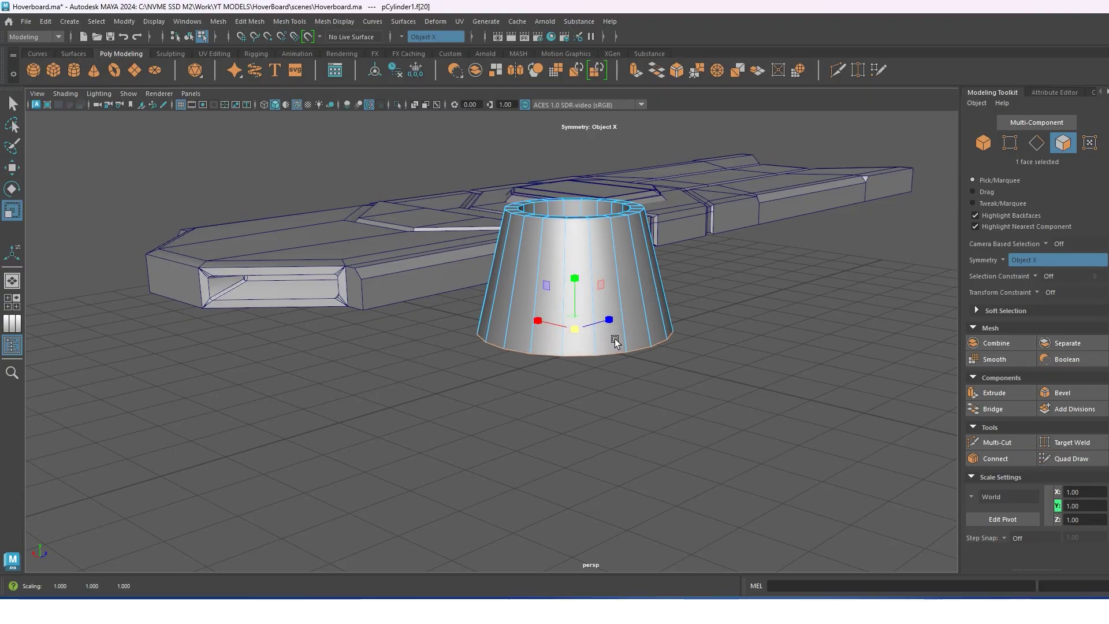
pyautogui.press('w')
pyautogui.moveTo(575, 312)
pyautogui.mouseDown()
pyautogui.moveTo(572, 254)
pyautogui.moveTo(594, 270)
pyautogui.mouseUp()
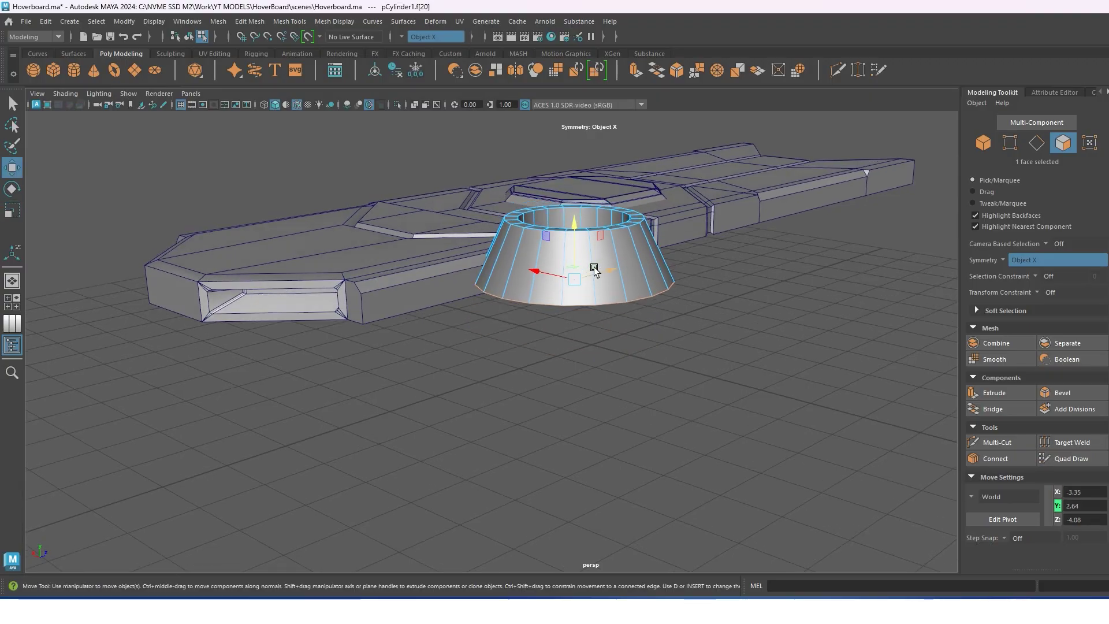
pyautogui.keyDown('shift'); pyautogui.moveTo(578, 234); pyautogui.dragTo(587, 286); pyautogui.keyUp('shift')
# Soften the cylinder's vertical edges.
pyautogui.moveTo(568, 276); pyautogui.dragTo(568, 243, button='right')
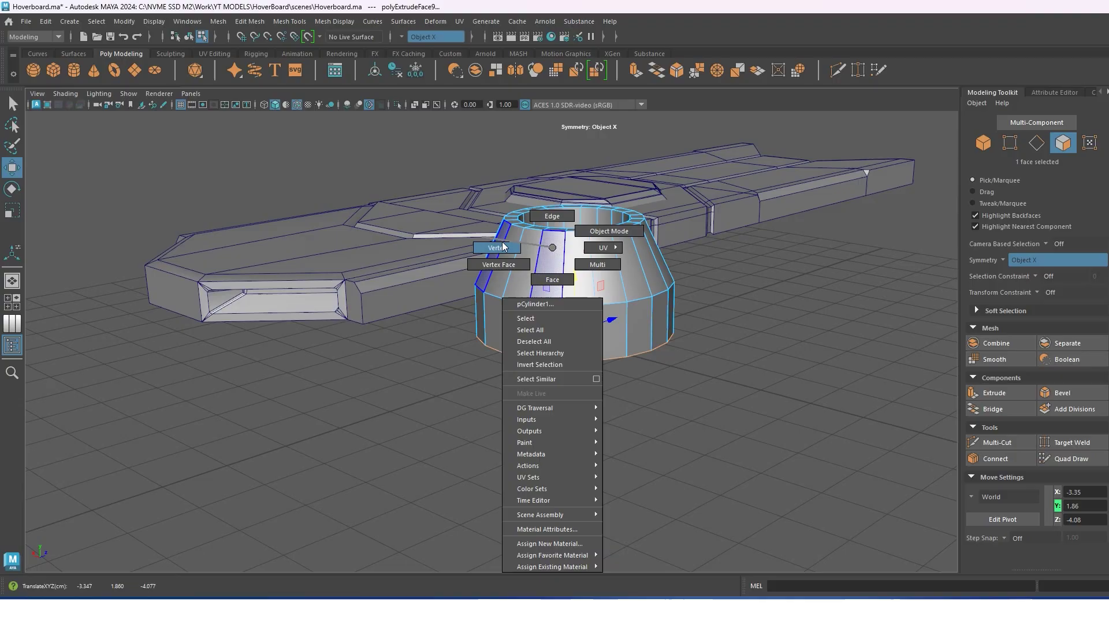
pyautogui.keyDown('alt'); pyautogui.moveTo(568, 243); pyautogui.dragTo(578, 173); pyautogui.keyUp('alt')
pyautogui.moveTo(578, 163); pyautogui.dragTo(376, 197)
pyautogui.keyDown('alt'); pyautogui.moveTo(501, 127); pyautogui.dragTo(572, 271); pyautogui.keyUp('alt')
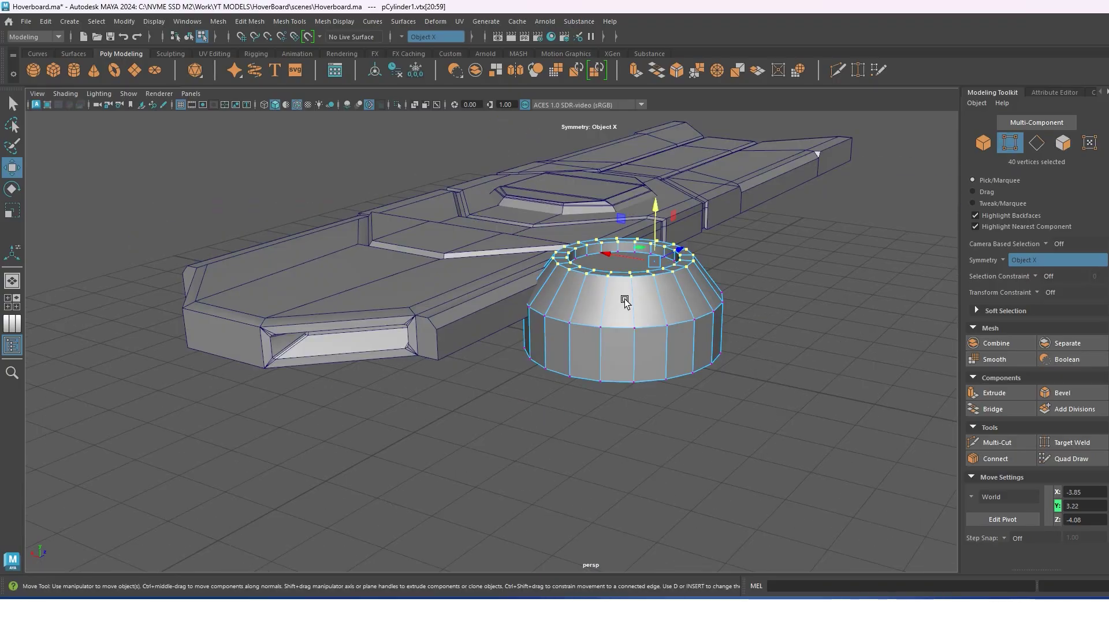
pyautogui.moveTo(572, 271)
pyautogui.mouseDown(button='right')
pyautogui.moveTo(624, 307)
pyautogui.moveTo(627, 277)
pyautogui.mouseUp(button='right')
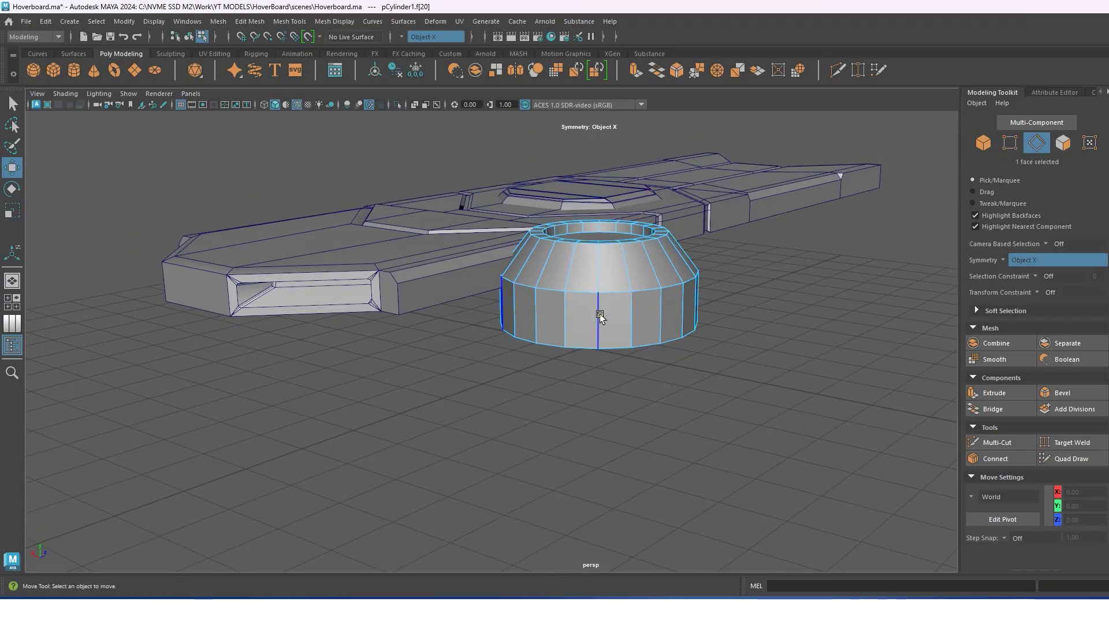
pyautogui.doubleClick(684, 320)
pyautogui.keyDown('shift'); pyautogui.rightClick(684, 320); pyautogui.keyUp('shift')
pyautogui.keyDown('alt'); pyautogui.moveTo(683, 319); pyautogui.dragTo(602, 309); pyautogui.keyUp('alt')
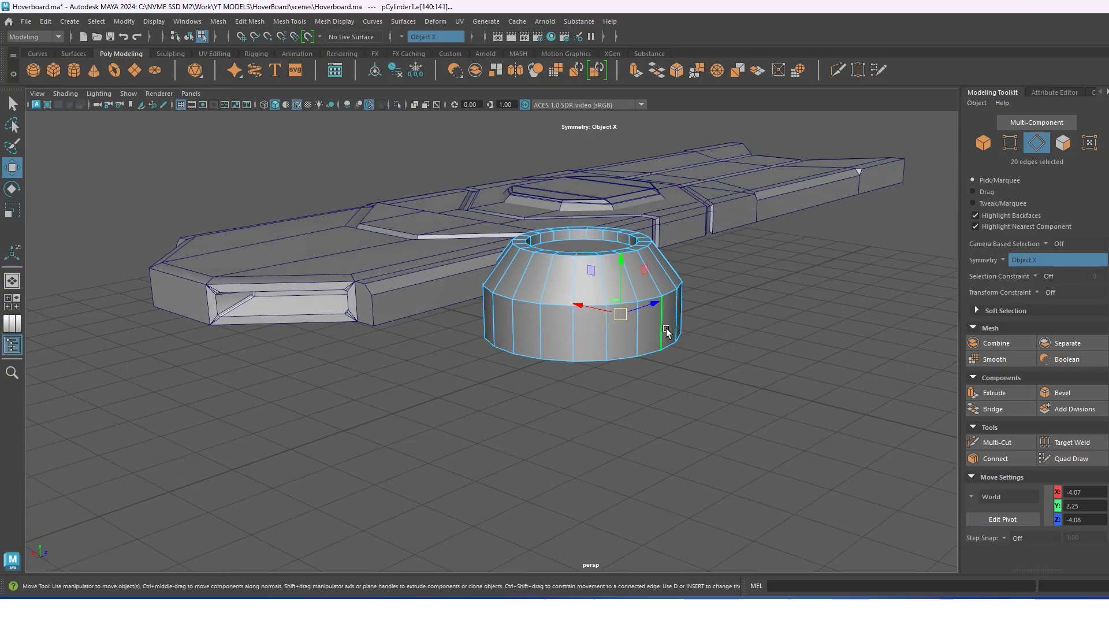
# Extrude the bottom cap face and inset it with offset 0.44 to form a rim.
pyautogui.moveTo(602, 289); pyautogui.dragTo(602, 310, button='right')
pyautogui.keyDown('alt'); pyautogui.moveTo(593, 263); pyautogui.dragTo(589, 235); pyautogui.keyUp('alt')
pyautogui.click(589, 235)
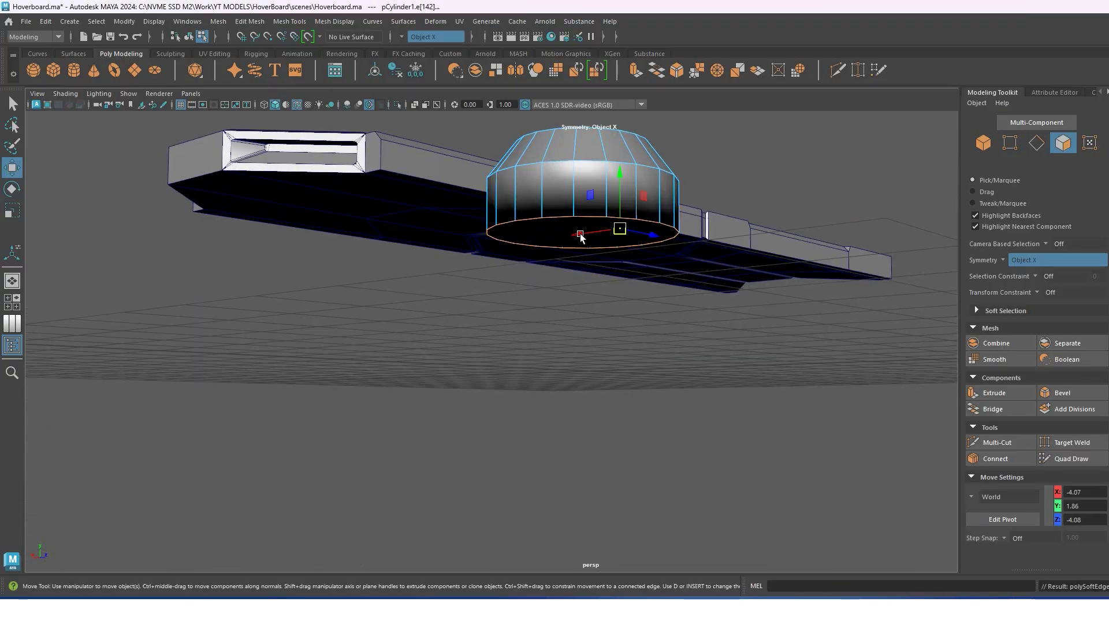
pyautogui.press('f')
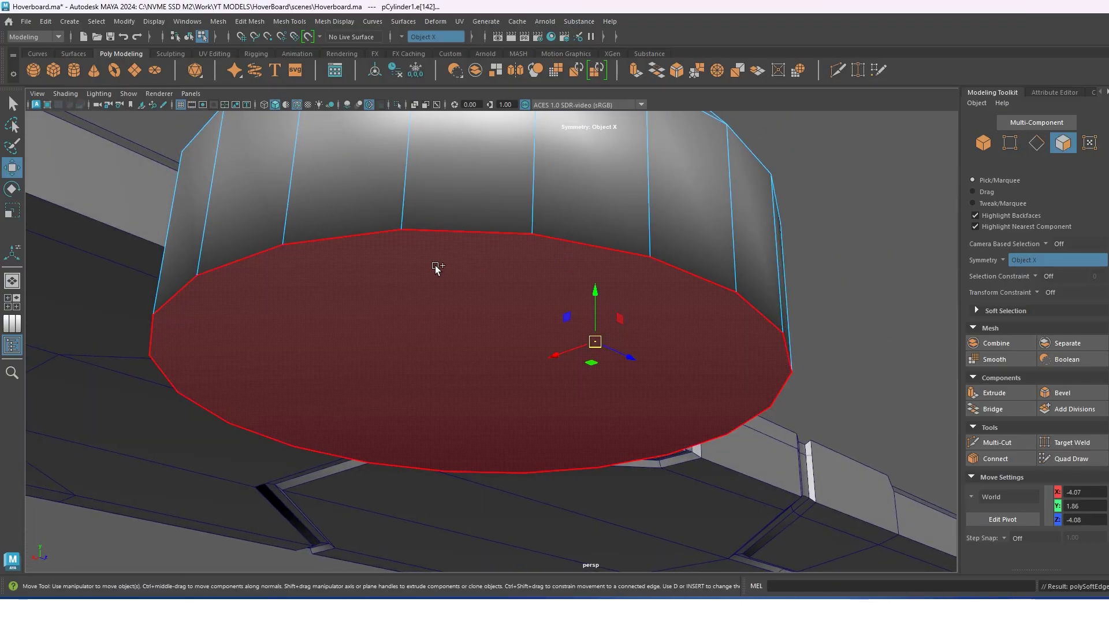
pyautogui.hotkey('ctrl', 'e')
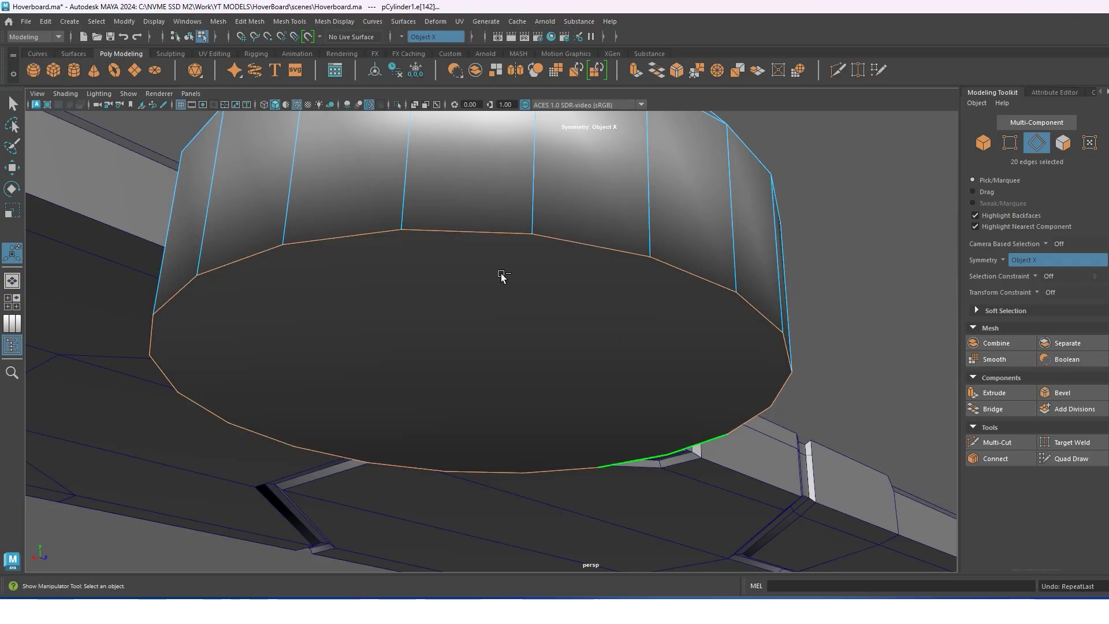
pyautogui.press('q')
pyautogui.press('F11')
pyautogui.click(493, 282)
pyautogui.keyDown('shift'); pyautogui.rightClick(482, 262); pyautogui.keyUp('shift')
pyautogui.keyDown('shift'); pyautogui.moveTo(484, 265); pyautogui.dragTo(483, 295, button='right'); pyautogui.keyUp('shift')
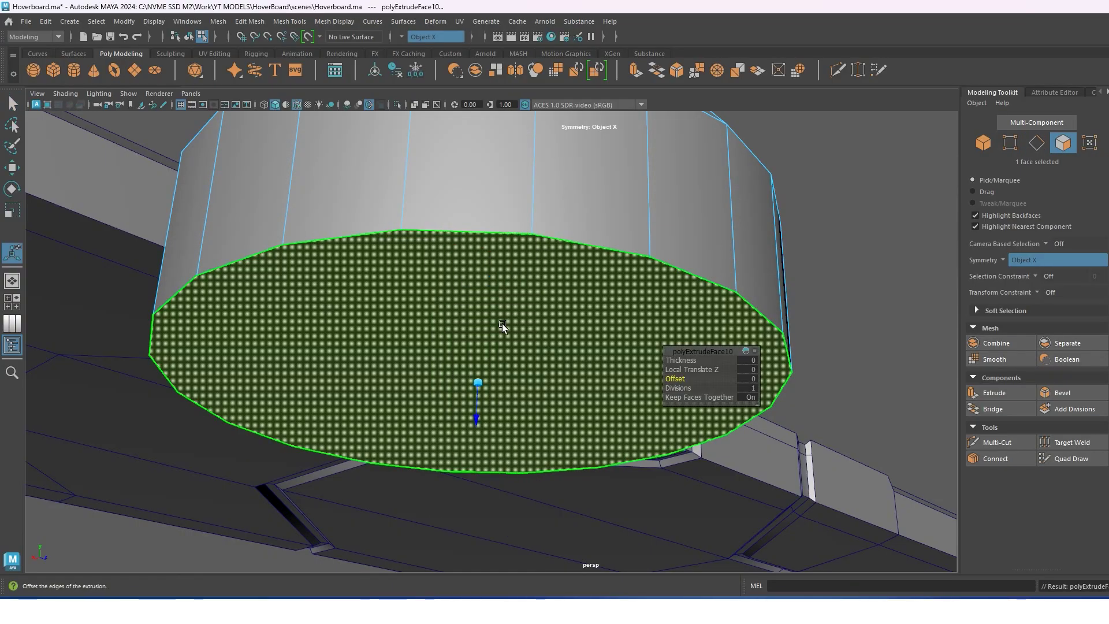
pyautogui.moveTo(682, 382); pyautogui.dragTo(703, 380)
# Extrude the inset centre face again and raise it slightly along Y.
pyautogui.press('w')
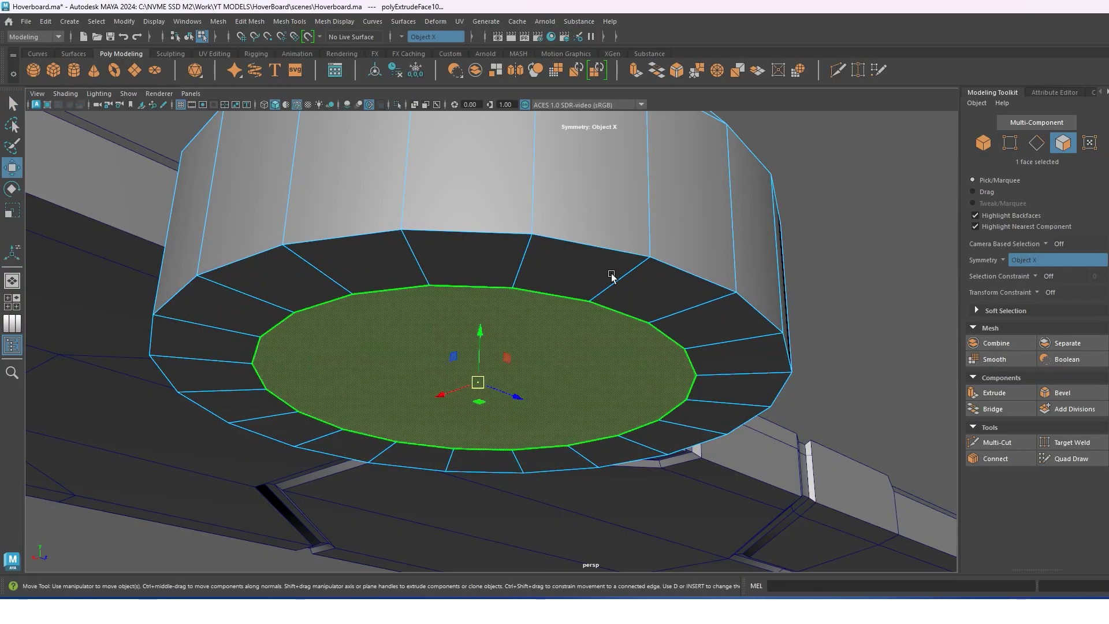
pyautogui.keyDown('shift'); pyautogui.rightClick(611, 268); pyautogui.keyUp('shift')
pyautogui.keyDown('shift'); pyautogui.moveTo(610, 289); pyautogui.dragTo(609, 298, button='right'); pyautogui.keyUp('shift')
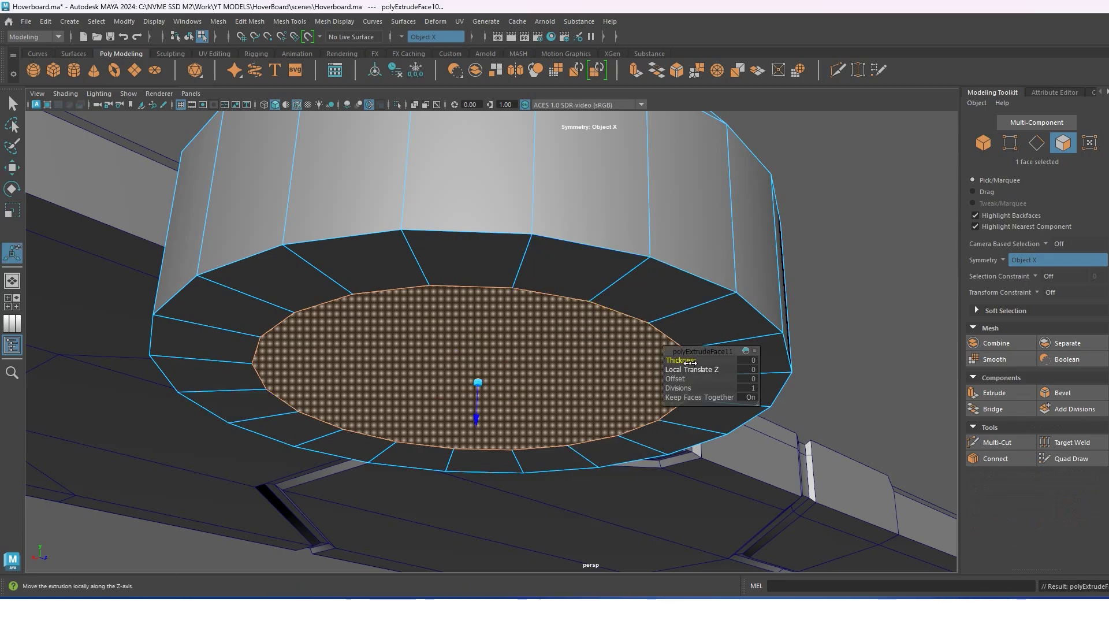
pyautogui.moveTo(480, 346); pyautogui.dragTo(480, 324)
pyautogui.keyDown('alt'); pyautogui.moveTo(578, 358); pyautogui.dragTo(584, 272); pyautogui.keyUp('alt')
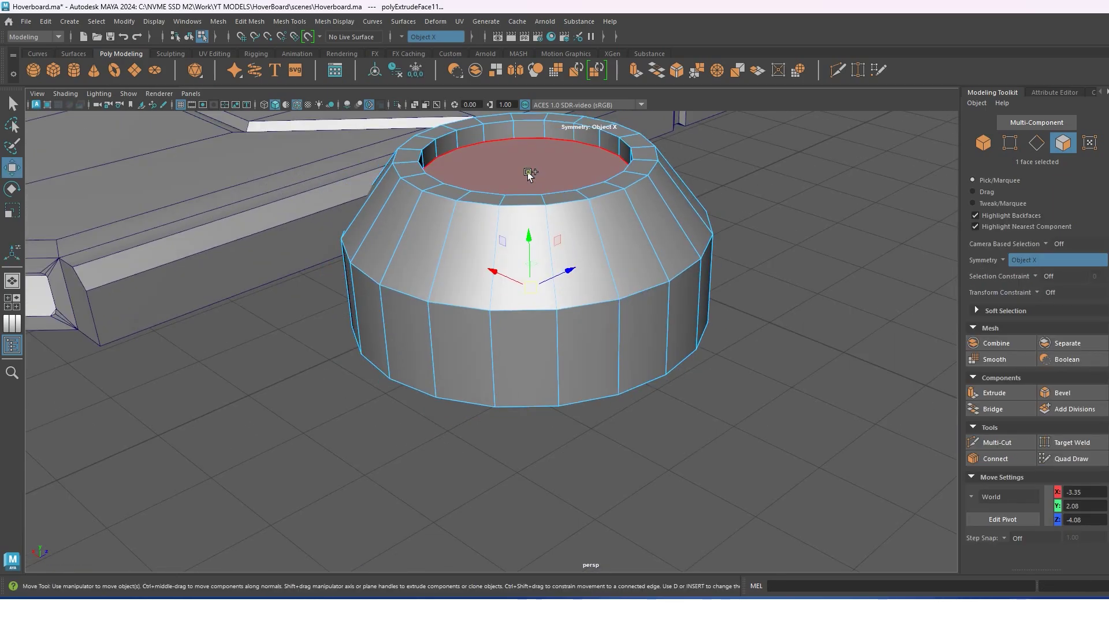
# Delete the top face and bridge the edge loops to form the ring's inner walls.
pyautogui.press('Delete')
pyautogui.moveTo(528, 174)
pyautogui.keyDown('alt'); pyautogui.mouseDown()
pyautogui.moveTo(571, 226)
pyautogui.moveTo(560, 300)
pyautogui.moveTo(552, 261)
pyautogui.mouseUp(); pyautogui.keyUp('alt')
pyautogui.doubleClick(564, 268)
pyautogui.click(994, 409)
pyautogui.doubleClick(551, 260)
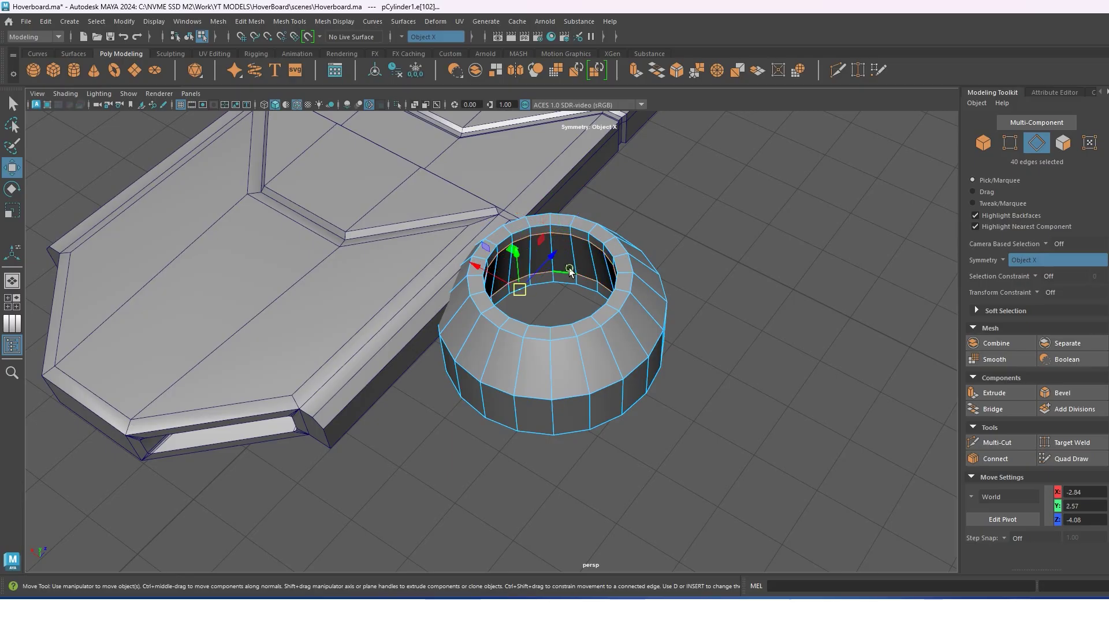
# Try scaling the lower inner edge loop with symmetry off, then undo the attempt.
pyautogui.keyDown('alt'); pyautogui.moveTo(604, 247); pyautogui.dragTo(595, 248); pyautogui.keyUp('alt')
pyautogui.doubleClick(528, 319)
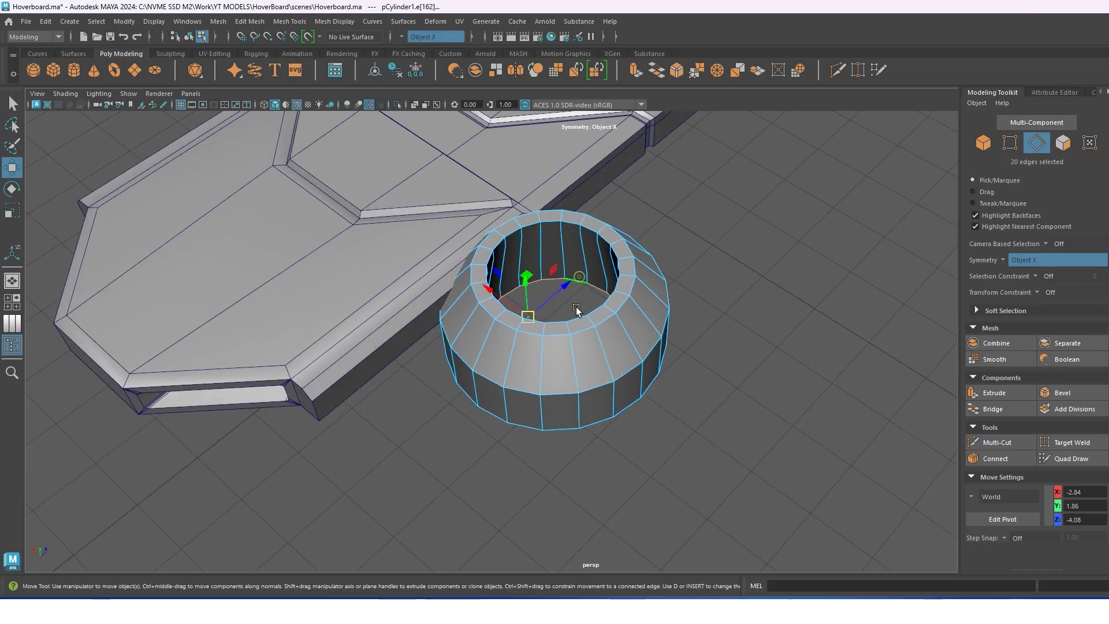
pyautogui.press('r')
pyautogui.click(403, 39)
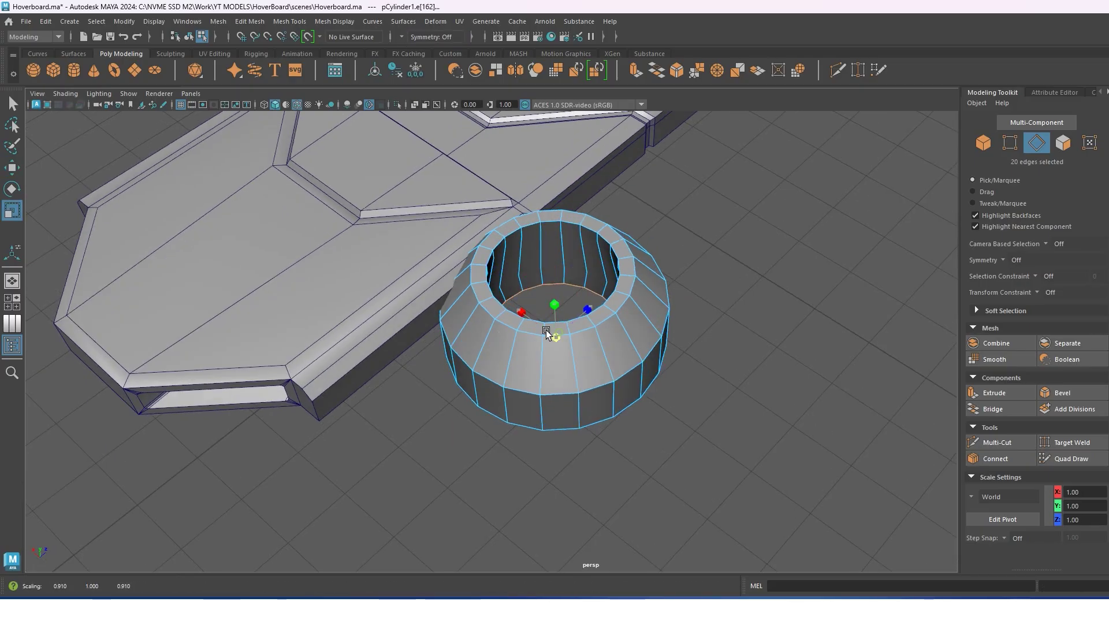
pyautogui.keyDown('alt'); pyautogui.moveTo(547, 329); pyautogui.dragTo(562, 232); pyautogui.keyUp('alt')
pyautogui.hotkey('ctrl', 'z')
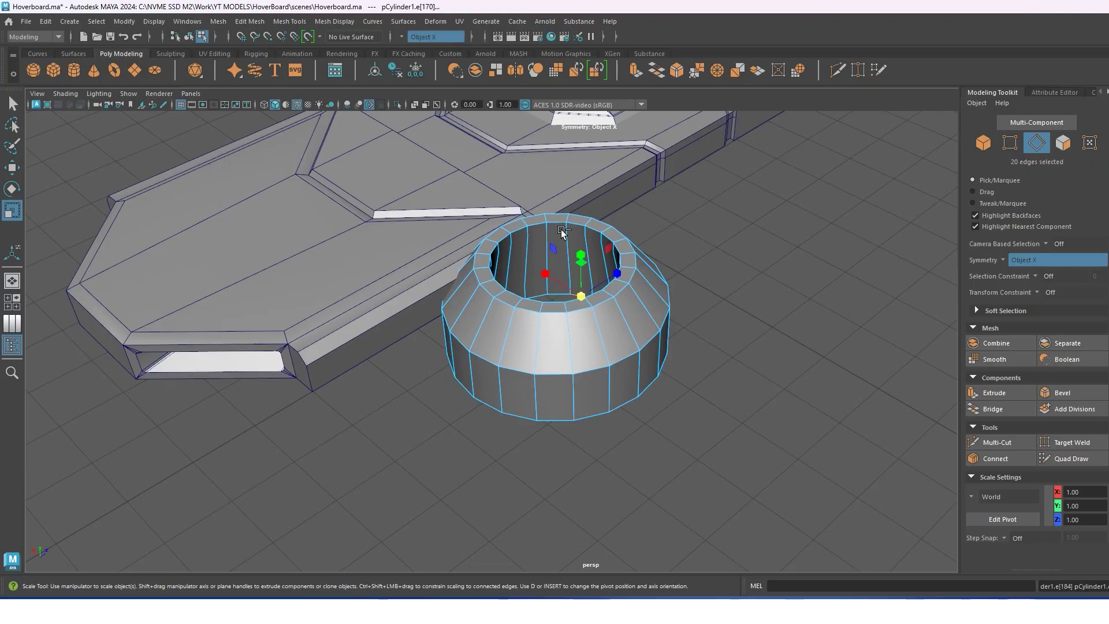
pyautogui.hotkey('ctrl', 'z')
pyautogui.press('w')
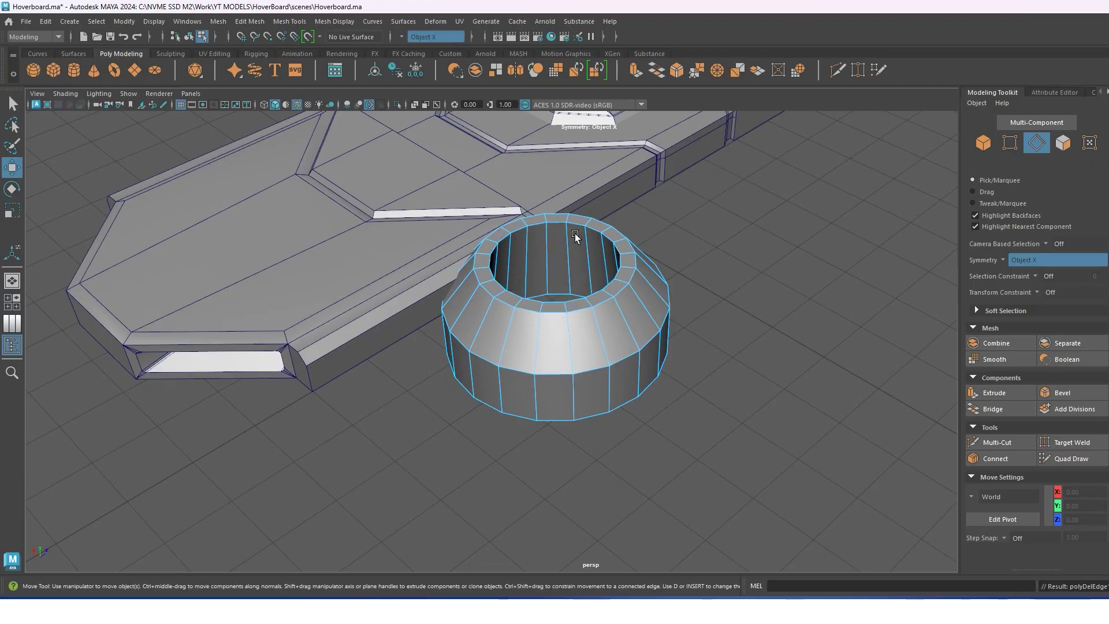
# Reselect the inner edge loop and scale it from the top view with symmetry off.
pyautogui.doubleClick(556, 300)
pyautogui.moveTo(555, 300)
pyautogui.keyDown('alt'); pyautogui.mouseDown()
pyautogui.moveTo(555, 347)
pyautogui.moveTo(548, 191)
pyautogui.mouseUp(); pyautogui.keyUp('alt')
pyautogui.click(402, 35)
pyautogui.press('r')
pyautogui.press('f')
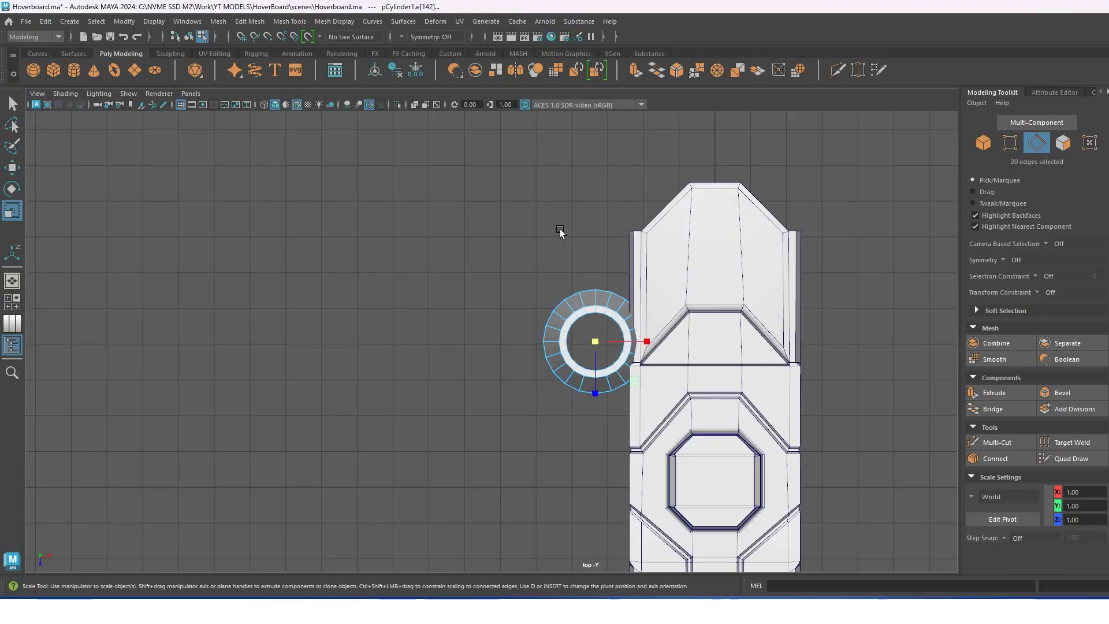
pyautogui.click(592, 292)
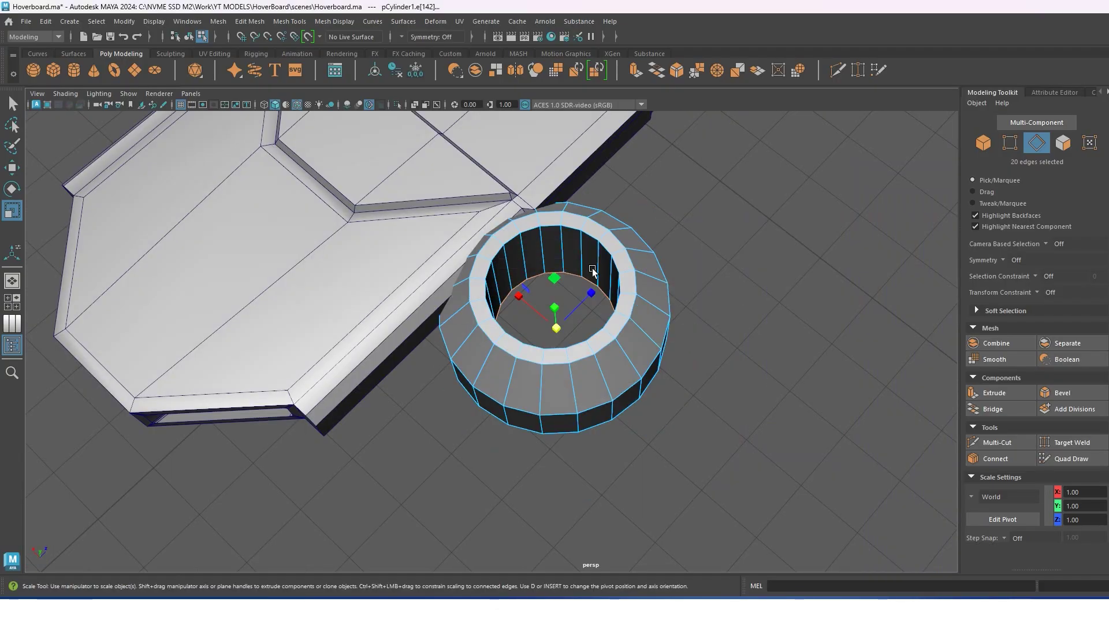
pyautogui.press('w')
pyautogui.keyDown('alt'); pyautogui.moveTo(593, 292); pyautogui.dragTo(605, 252); pyautogui.keyUp('alt')
# Raise the ring's top vertices, select the lower vertex ring, and reposition the cylinder.
pyautogui.rightClick(588, 234)
pyautogui.click(494, 225)
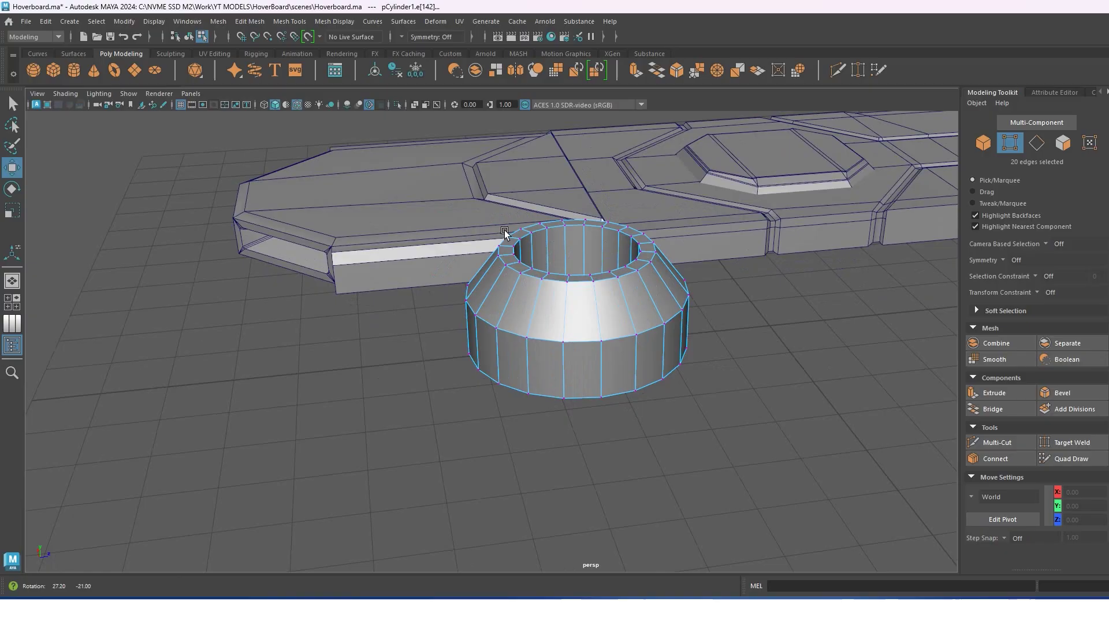
pyautogui.moveTo(505, 230)
pyautogui.keyDown('alt'); pyautogui.mouseDown()
pyautogui.moveTo(429, 220)
pyautogui.moveTo(710, 283)
pyautogui.mouseUp(); pyautogui.keyUp('alt')
pyautogui.moveTo(580, 208); pyautogui.dragTo(584, 222)
pyautogui.moveTo(338, 252); pyautogui.dragTo(774, 324)
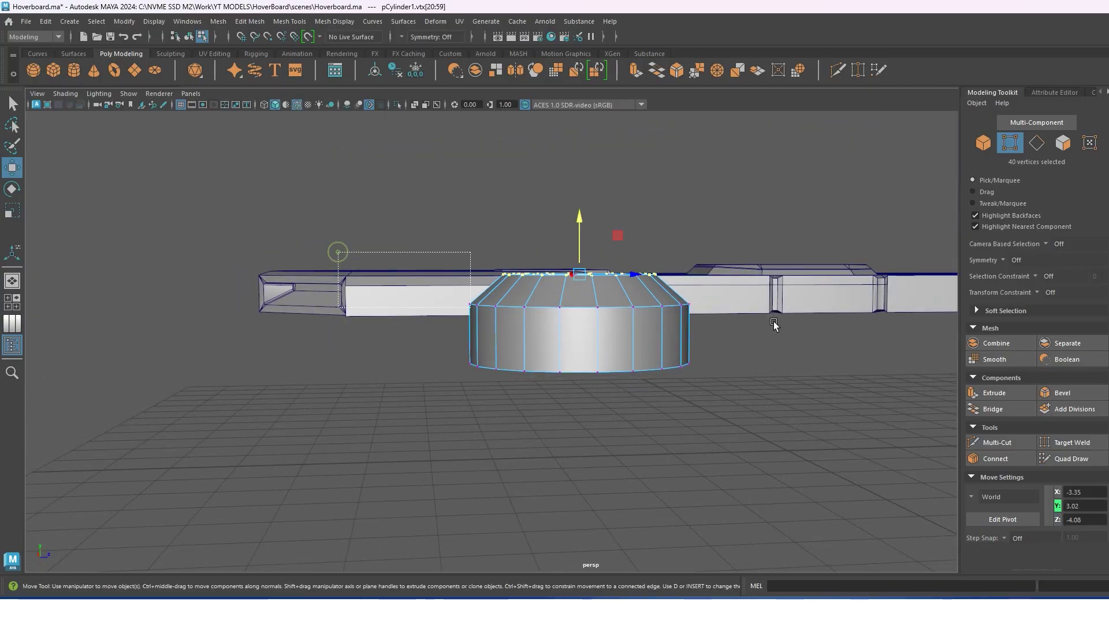
pyautogui.hotkey('shift', '.')
pyautogui.keyDown('alt'); pyautogui.moveTo(587, 242); pyautogui.dragTo(588, 272); pyautogui.keyUp('alt')
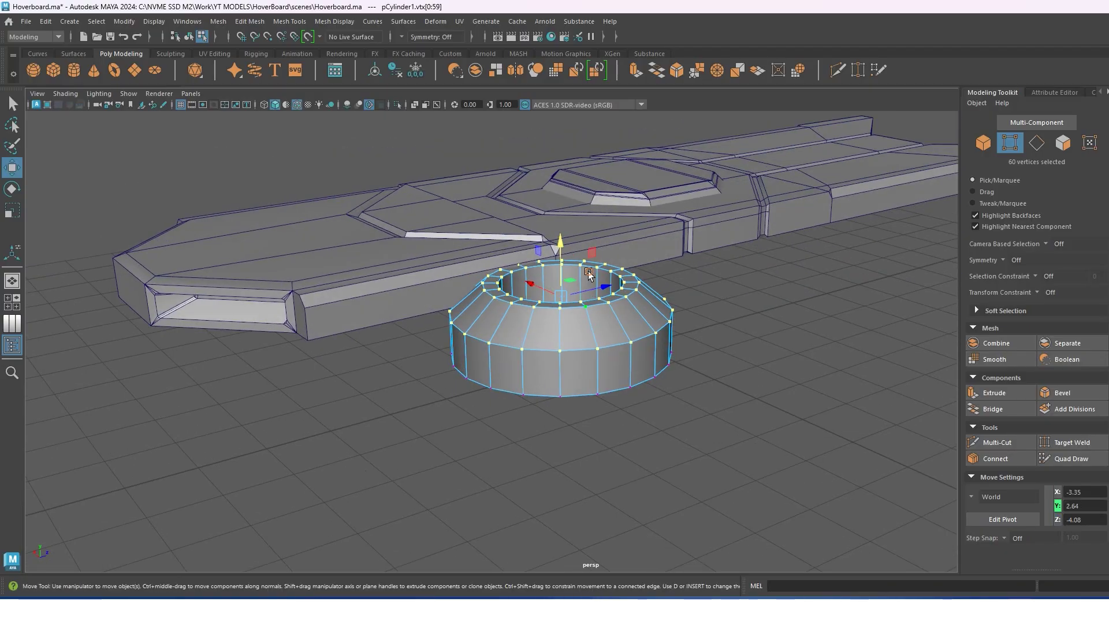
pyautogui.press('F8')
pyautogui.moveTo(585, 315)
pyautogui.keyDown('alt'); pyautogui.mouseDown()
pyautogui.moveTo(545, 276)
pyautogui.moveTo(570, 312)
pyautogui.moveTo(664, 334)
pyautogui.moveTo(637, 262)
pyautogui.mouseUp(); pyautogui.keyUp('alt')
# Bevel the ring's rim edges with fraction 0.5 and 2 segments into a rounded torus.
pyautogui.press('F11')
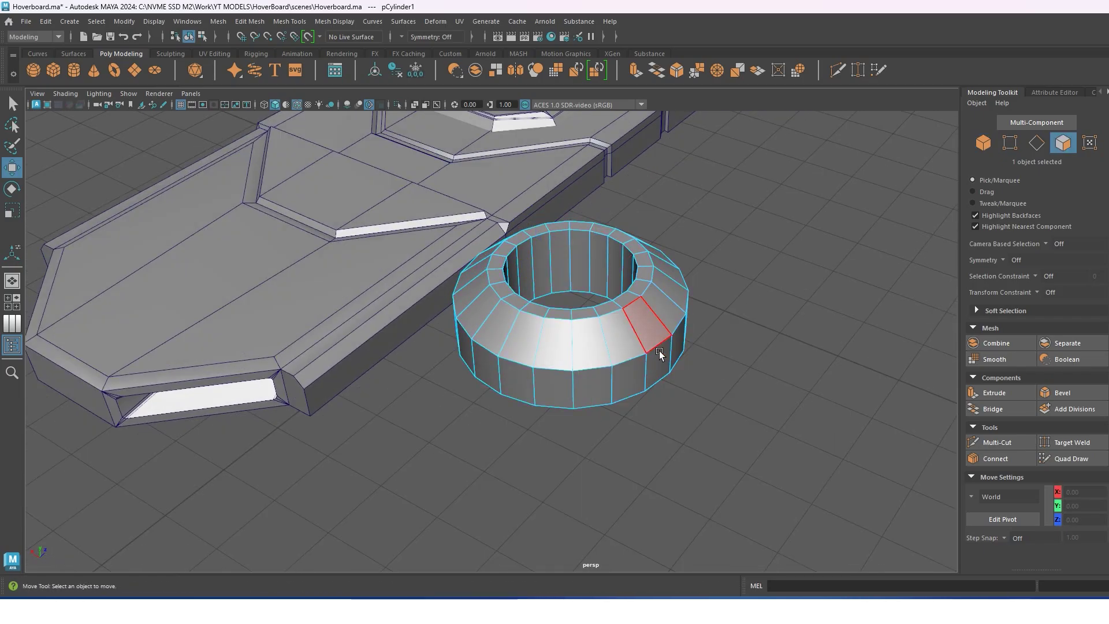
pyautogui.click(640, 280)
pyautogui.press('q')
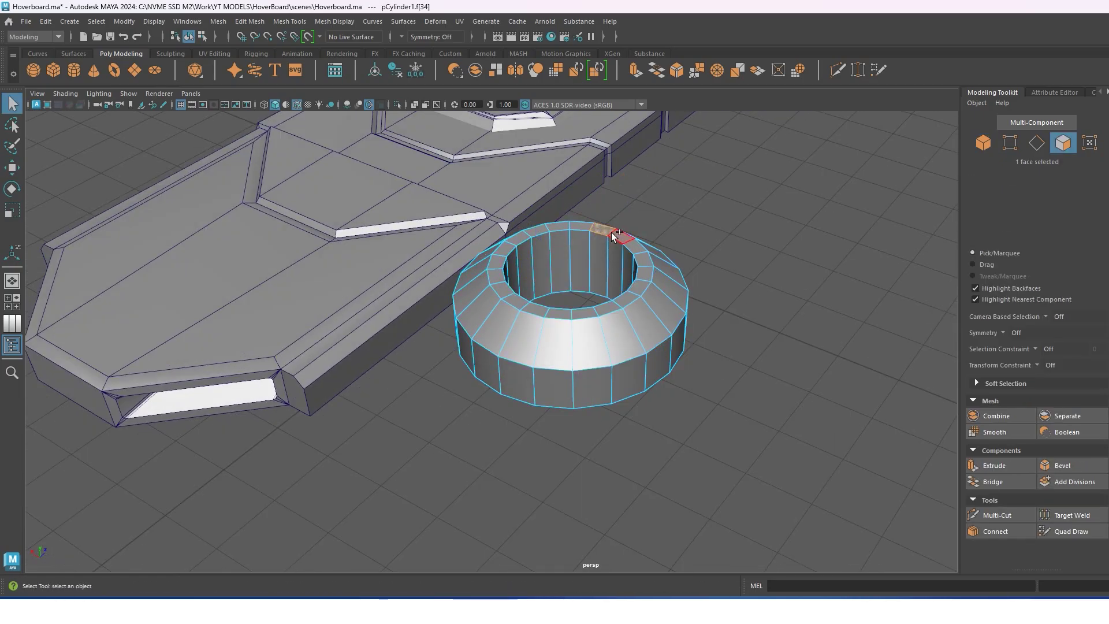
pyautogui.moveTo(601, 226)
pyautogui.keyDown('alt'); pyautogui.mouseDown()
pyautogui.moveTo(640, 293)
pyautogui.moveTo(655, 287)
pyautogui.mouseUp(); pyautogui.keyUp('alt')
pyautogui.doubleClick(640, 294)
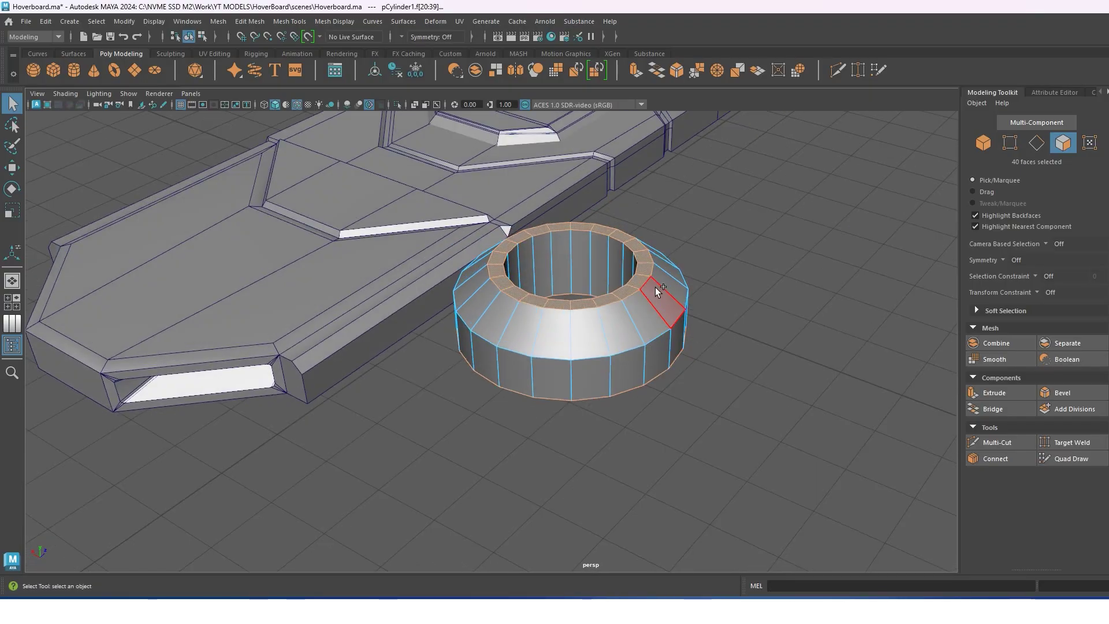
pyautogui.hotkey('ctrl', 'b')
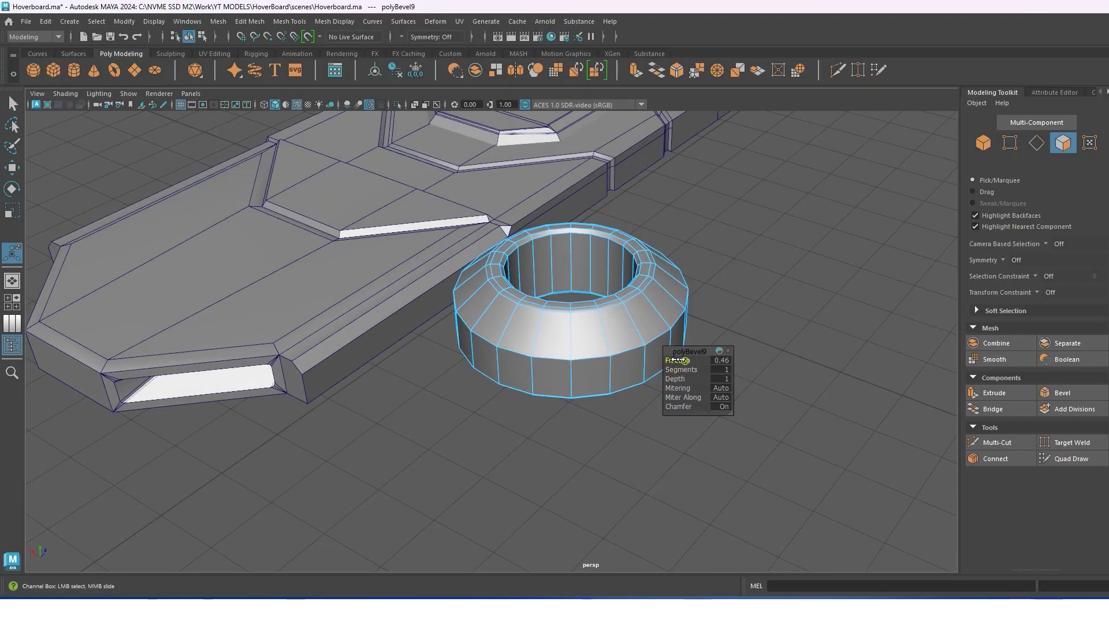
pyautogui.moveTo(656, 297); pyautogui.dragTo(664, 243, button='right')
pyautogui.hotkey('ctrl', 'b')
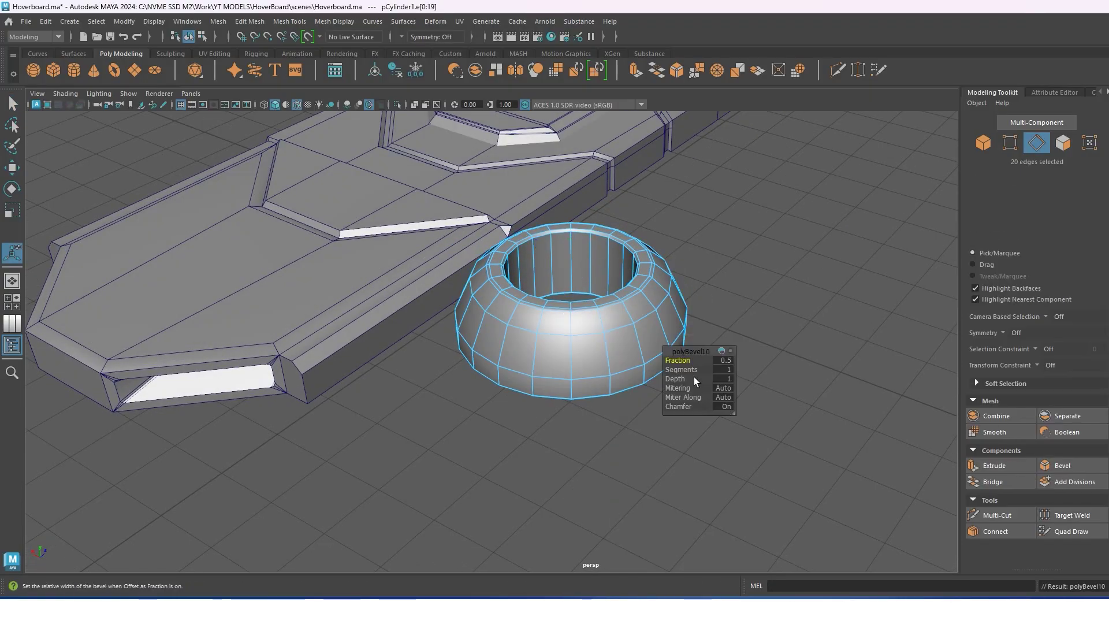
pyautogui.moveTo(694, 373); pyautogui.dragTo(656, 358)
pyautogui.press('w')
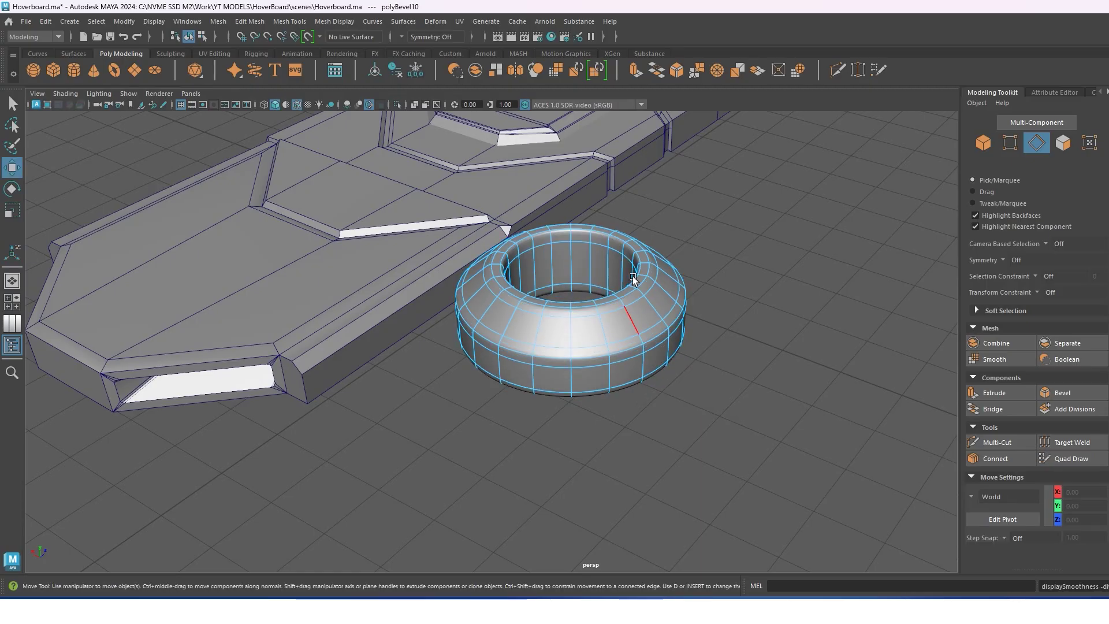
pyautogui.moveTo(595, 255); pyautogui.dragTo(620, 246, button='right')
pyautogui.keyDown('alt'); pyautogui.moveTo(637, 290); pyautogui.dragTo(629, 349); pyautogui.keyUp('alt')
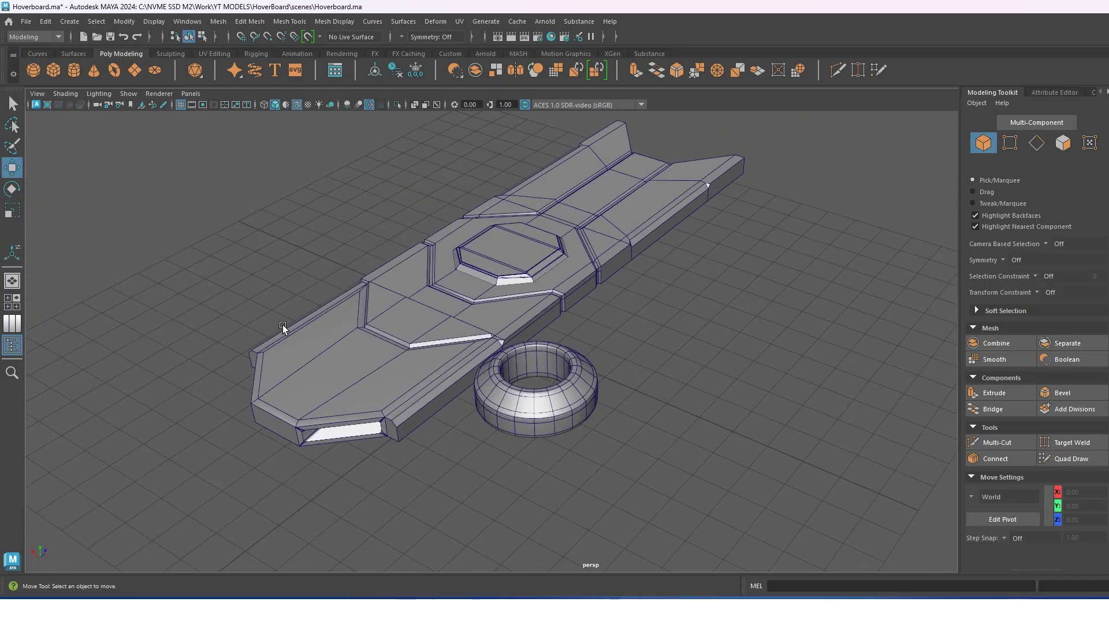
# Draw a hub cylinder inside the torus from the Top view and isolate it.
pyautogui.moveTo(663, 398)
pyautogui.keyDown('alt'); pyautogui.mouseDown()
pyautogui.moveTo(612, 285)
pyautogui.moveTo(640, 296)
pyautogui.moveTo(607, 254)
pyautogui.mouseUp(); pyautogui.keyUp('alt')
pyautogui.press('space')
pyautogui.moveTo(561, 301)
pyautogui.keyDown('shift'); pyautogui.mouseDown(button='right')
pyautogui.moveTo(560, 341)
pyautogui.moveTo(501, 300)
pyautogui.mouseUp(button='right'); pyautogui.keyUp('shift')
pyautogui.moveTo(538, 341); pyautogui.dragTo(582, 381)
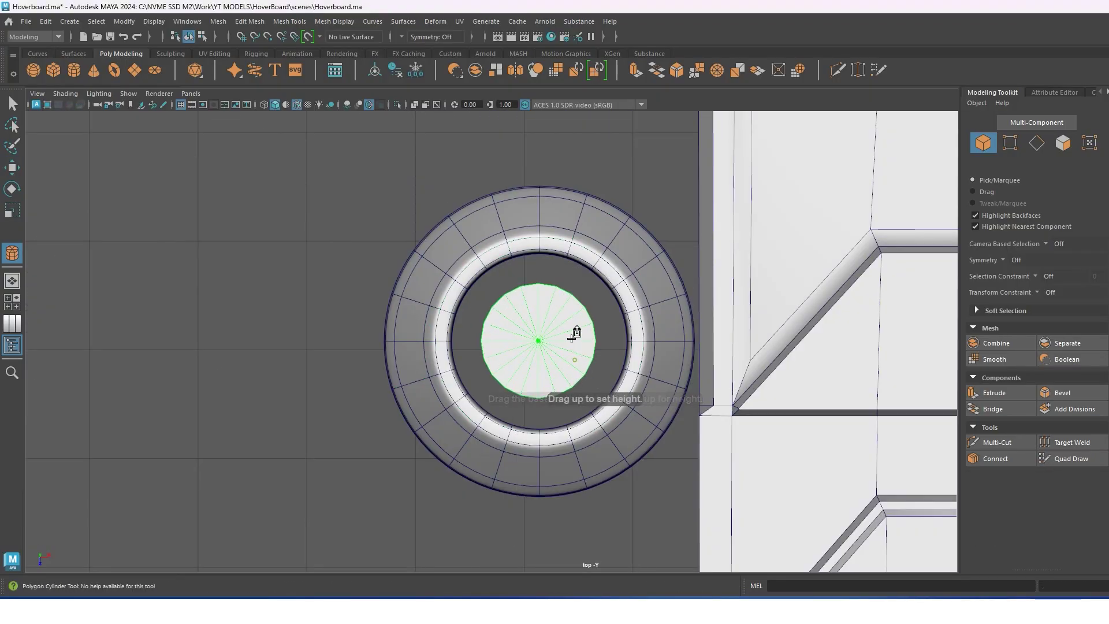
pyautogui.press('w')
pyautogui.press('space')
pyautogui.moveTo(572, 338); pyautogui.dragTo(537, 300)
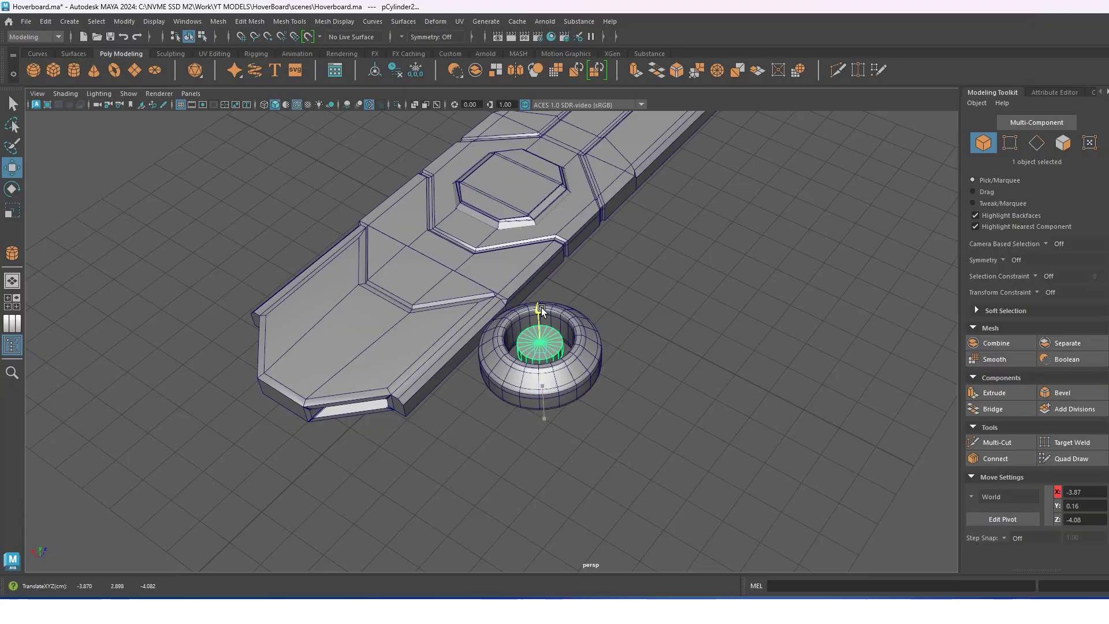
pyautogui.press('f')
pyautogui.scroll(-5, 609, 322)
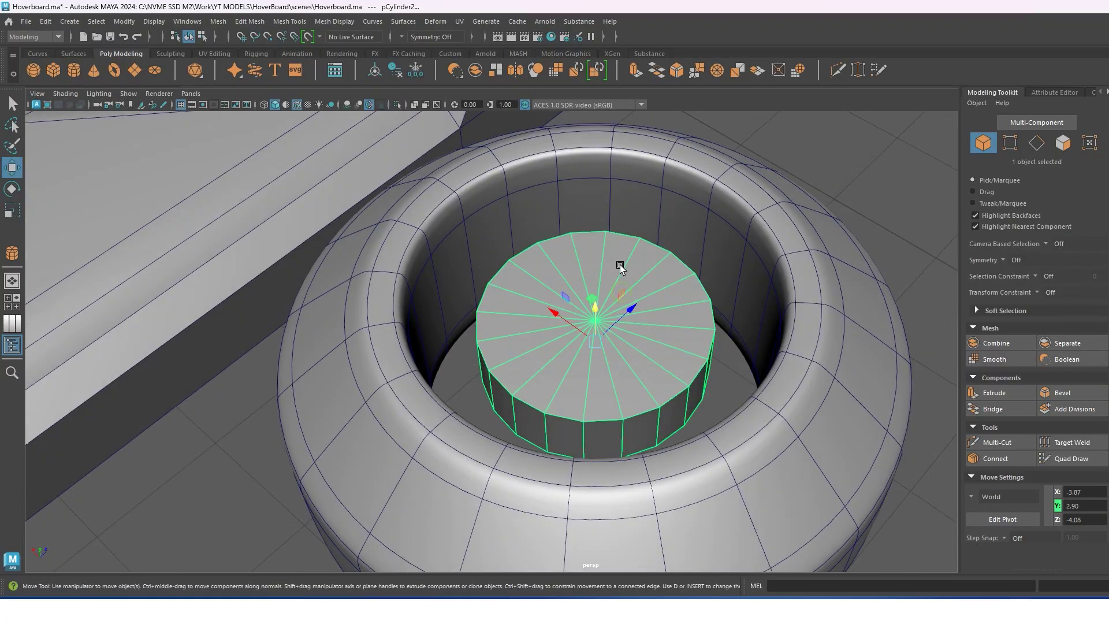
pyautogui.keyDown('alt'); pyautogui.moveTo(396, 248); pyautogui.dragTo(408, 107); pyautogui.keyUp('alt')
pyautogui.click(398, 105)
# Extrude the hub's side faces outward into spokes.
pyautogui.rightClick(610, 209)
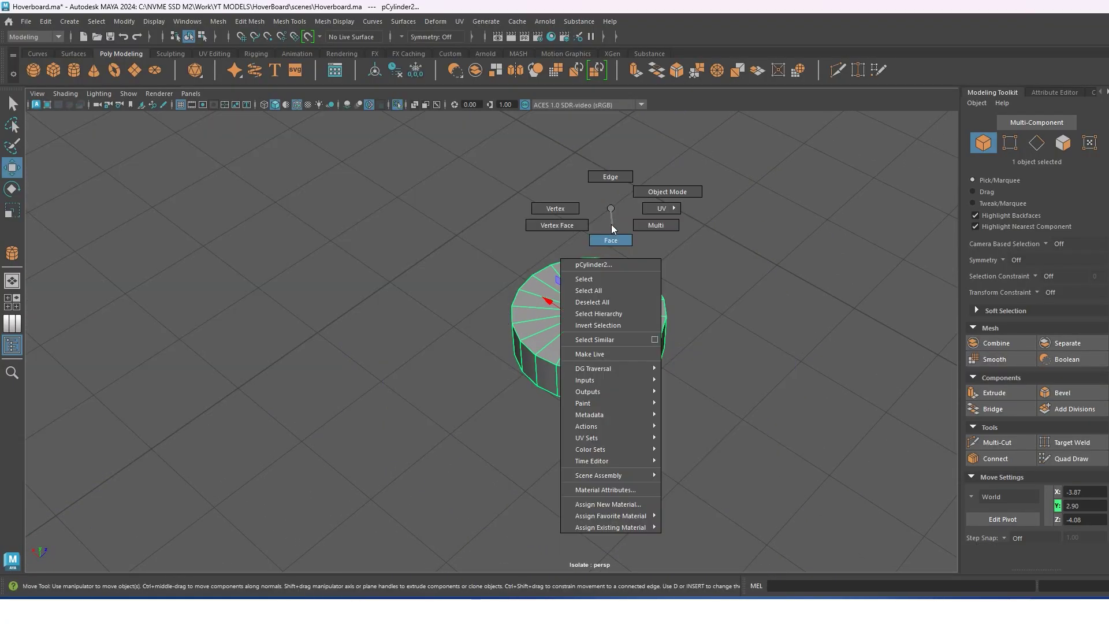
pyautogui.press('t')
pyautogui.moveTo(565, 274); pyautogui.dragTo(610, 376, button='right')
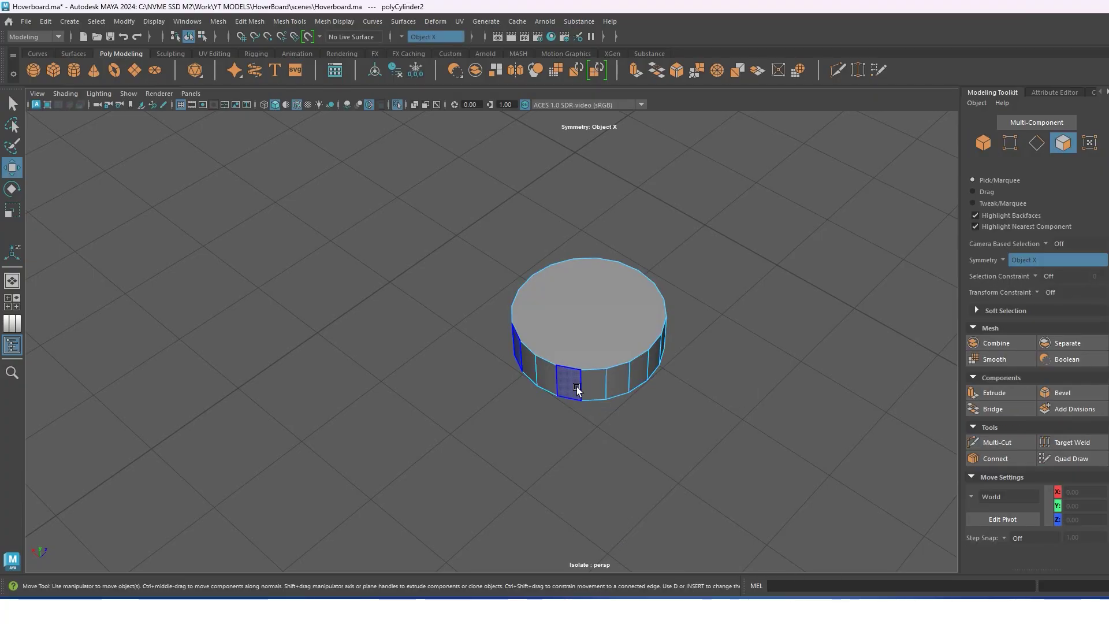
pyautogui.moveTo(586, 383); pyautogui.dragTo(626, 387)
pyautogui.moveTo(734, 376)
pyautogui.keyDown('alt'); pyautogui.mouseDown()
pyautogui.moveTo(652, 386)
pyautogui.moveTo(761, 387)
pyautogui.mouseUp(); pyautogui.keyUp('alt')
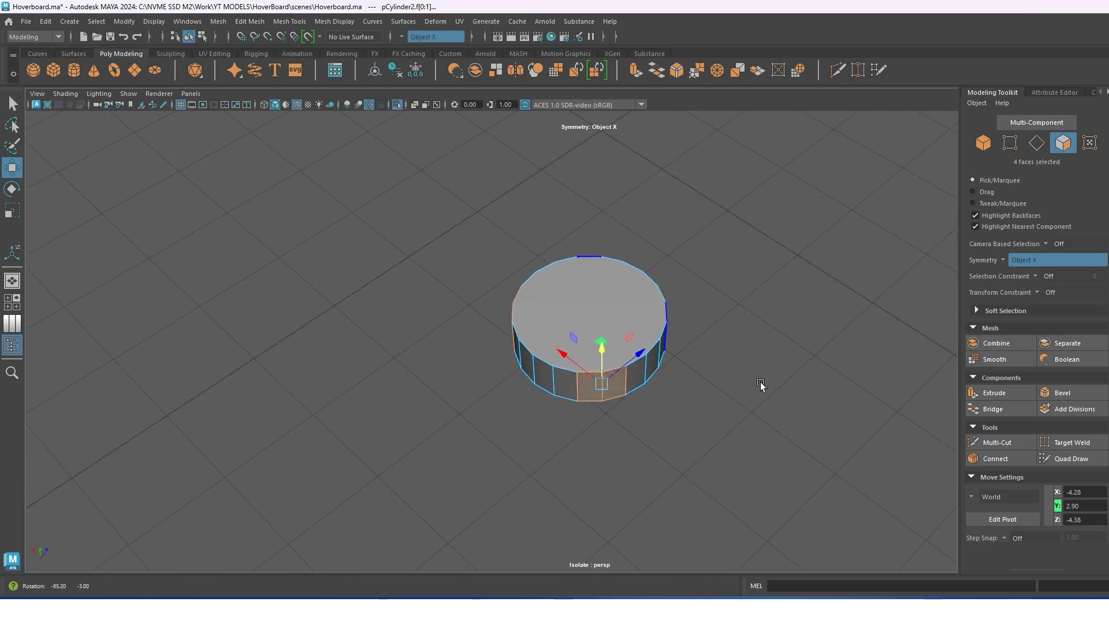
pyautogui.keyDown('shift'); pyautogui.click(664, 383); pyautogui.keyUp('shift')
pyautogui.keyDown('alt'); pyautogui.moveTo(664, 383); pyautogui.dragTo(656, 378); pyautogui.keyUp('alt')
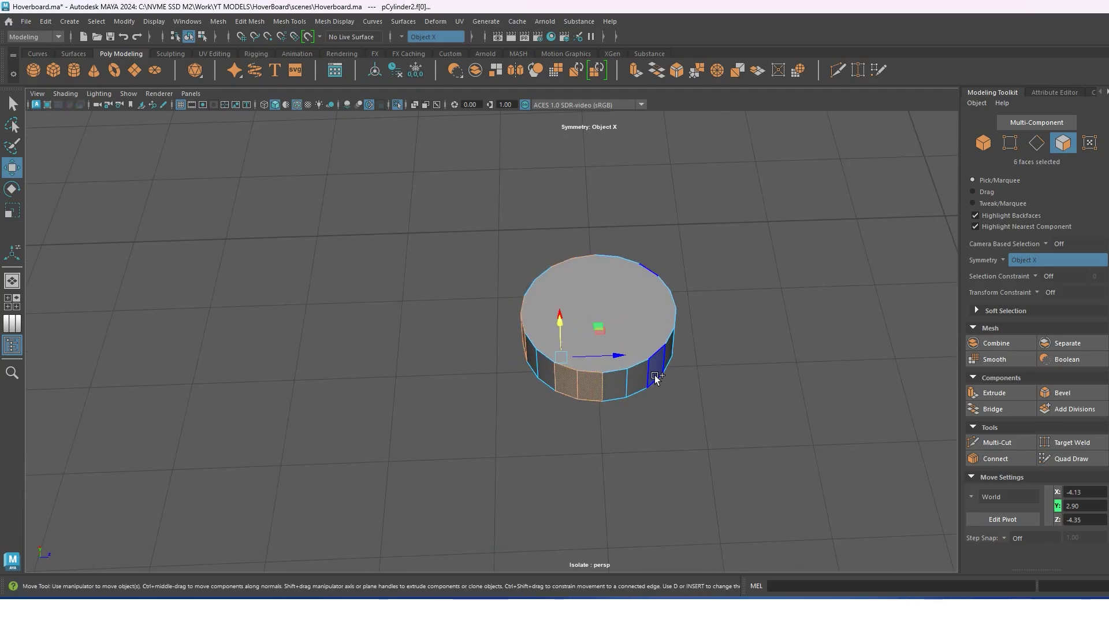
pyautogui.keyDown('shift'); pyautogui.click(797, 345); pyautogui.keyUp('shift')
pyautogui.keyDown('alt'); pyautogui.moveTo(773, 345); pyautogui.dragTo(648, 342); pyautogui.keyUp('alt')
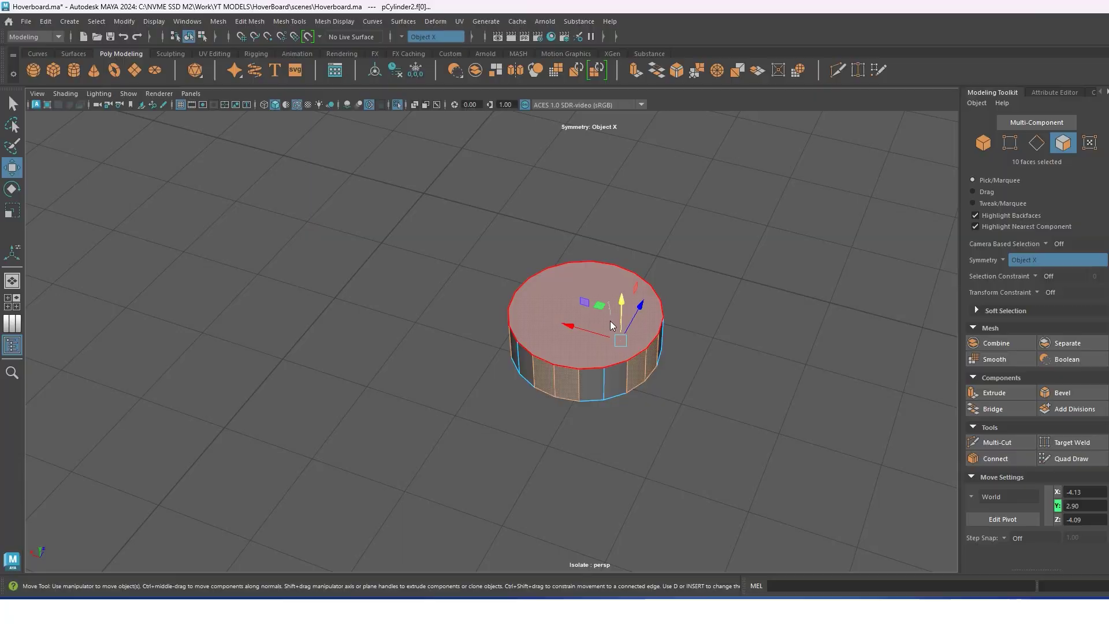
pyautogui.hotkey('ctrl', 'e')
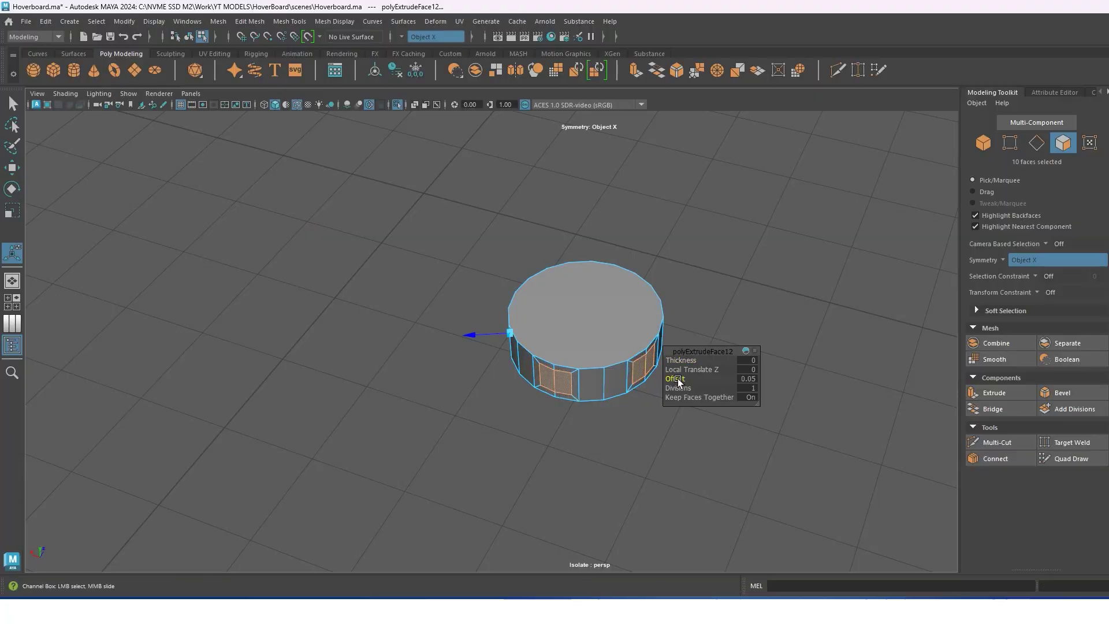
pyautogui.moveTo(679, 360); pyautogui.dragTo(716, 360)
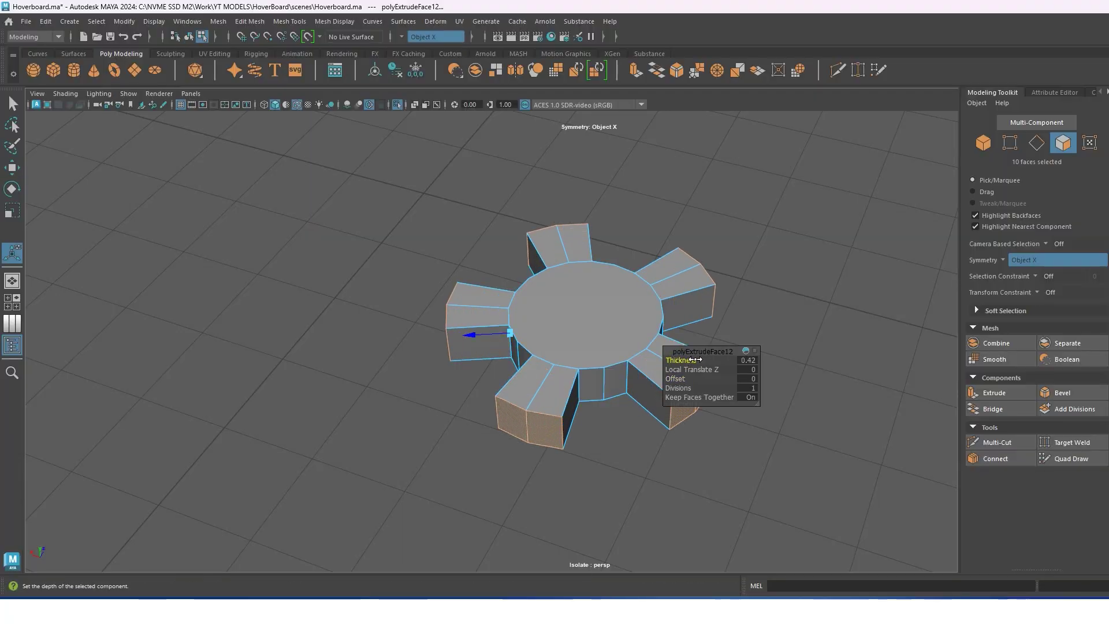
pyautogui.press('w')
# Merge the hub's top and bottom cap faces to a centre point.
pyautogui.click(649, 325)
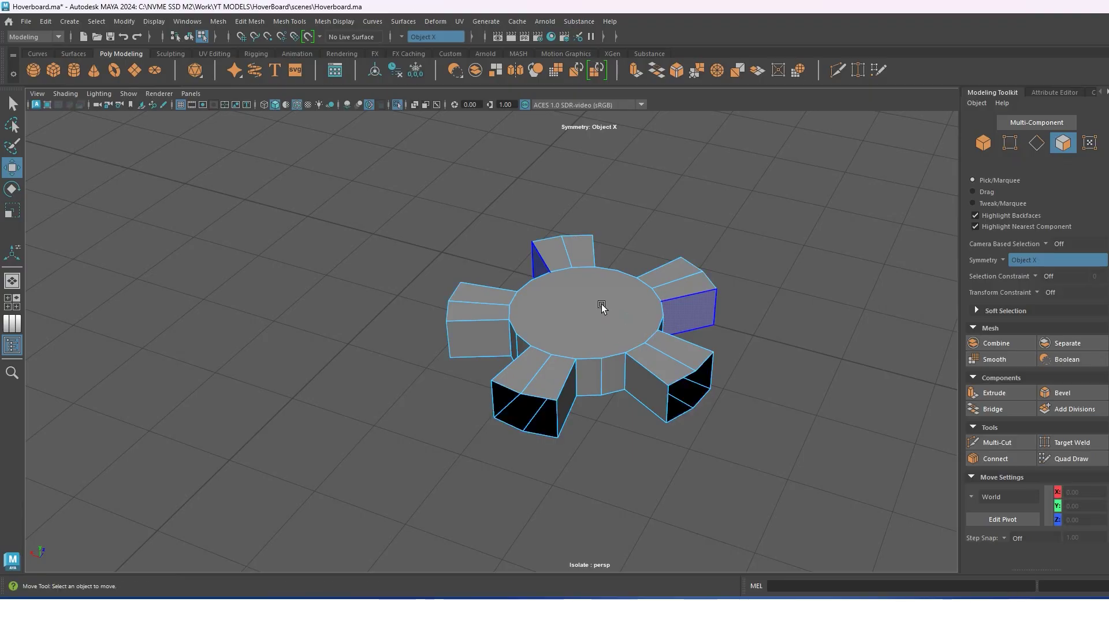
pyautogui.click(597, 297)
pyautogui.press('r')
pyautogui.keyDown('shift'); pyautogui.rightClick(568, 297); pyautogui.keyUp('shift')
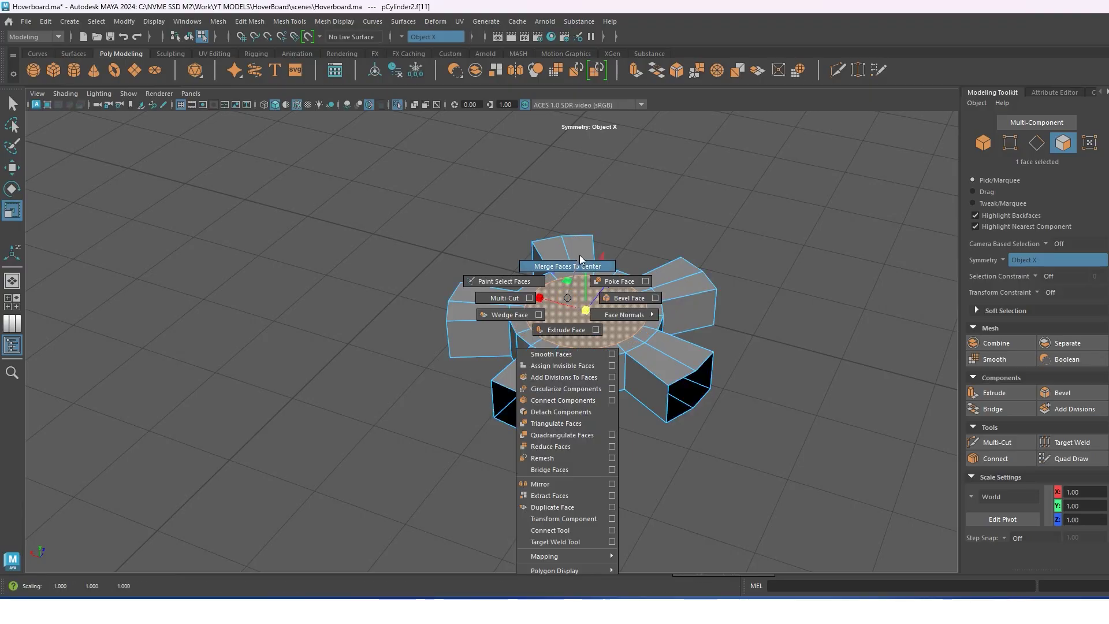
pyautogui.click(581, 217)
pyautogui.keyDown('alt'); pyautogui.moveTo(587, 323); pyautogui.dragTo(597, 364); pyautogui.keyUp('alt')
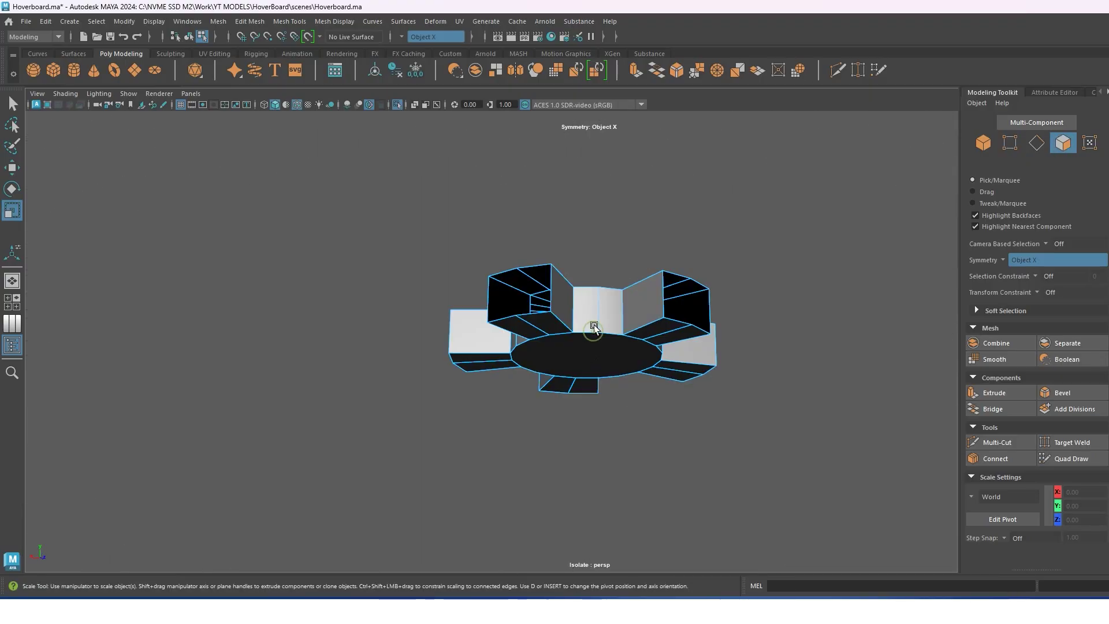
pyautogui.click(597, 364)
pyautogui.keyDown('shift'); pyautogui.rightClick(589, 356); pyautogui.keyUp('shift')
pyautogui.click(587, 280)
pyautogui.press('w')
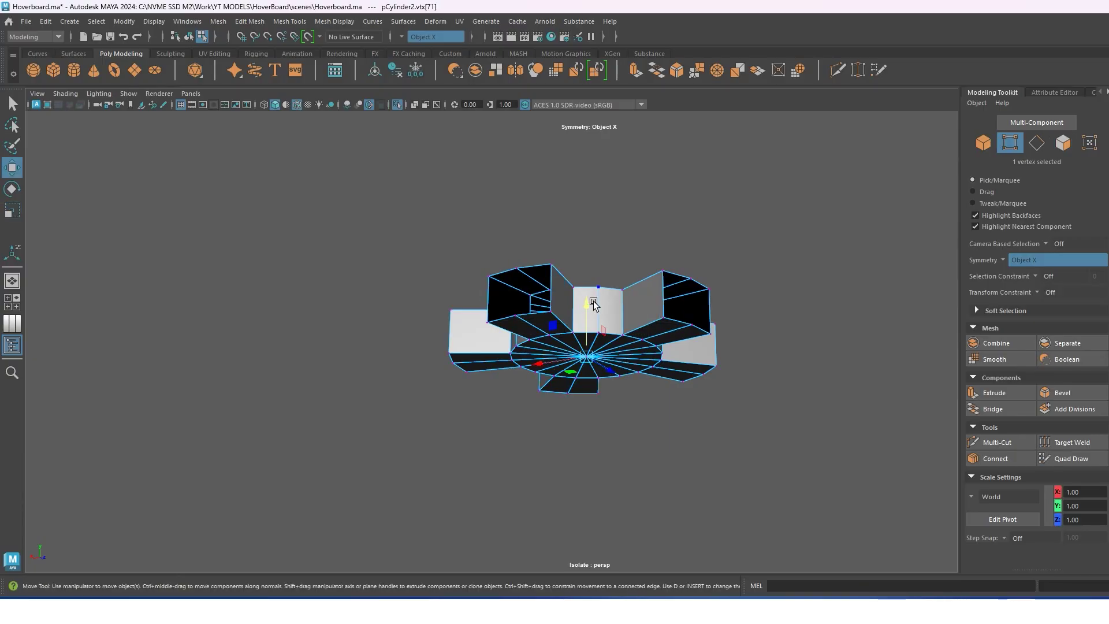
pyautogui.moveTo(586, 280)
pyautogui.keyDown('alt'); pyautogui.mouseDown()
pyautogui.moveTo(608, 333)
pyautogui.moveTo(651, 338)
pyautogui.mouseUp(); pyautogui.keyUp('alt')
# Bevel the selected hub faces with a lower fraction.
pyautogui.press('F11')
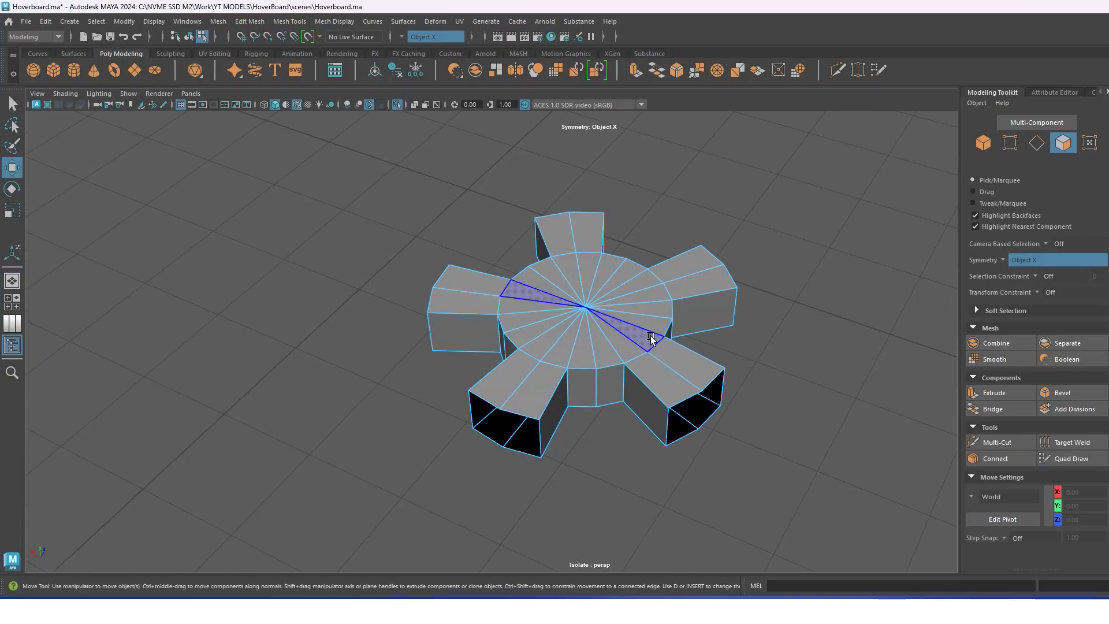
pyautogui.moveTo(396, 210)
pyautogui.mouseDown()
pyautogui.moveTo(866, 488)
pyautogui.moveTo(636, 313)
pyautogui.mouseUp()
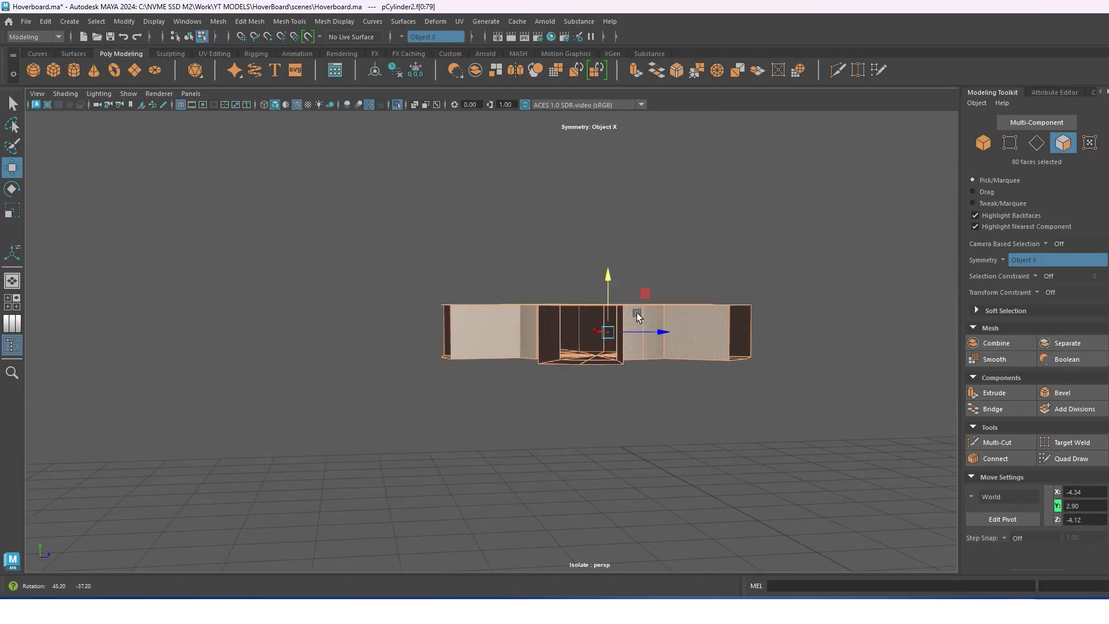
pyautogui.moveTo(401, 328)
pyautogui.keyDown('ctrl'); pyautogui.mouseDown()
pyautogui.moveTo(607, 358)
pyautogui.moveTo(663, 395)
pyautogui.mouseUp(); pyautogui.keyUp('ctrl')
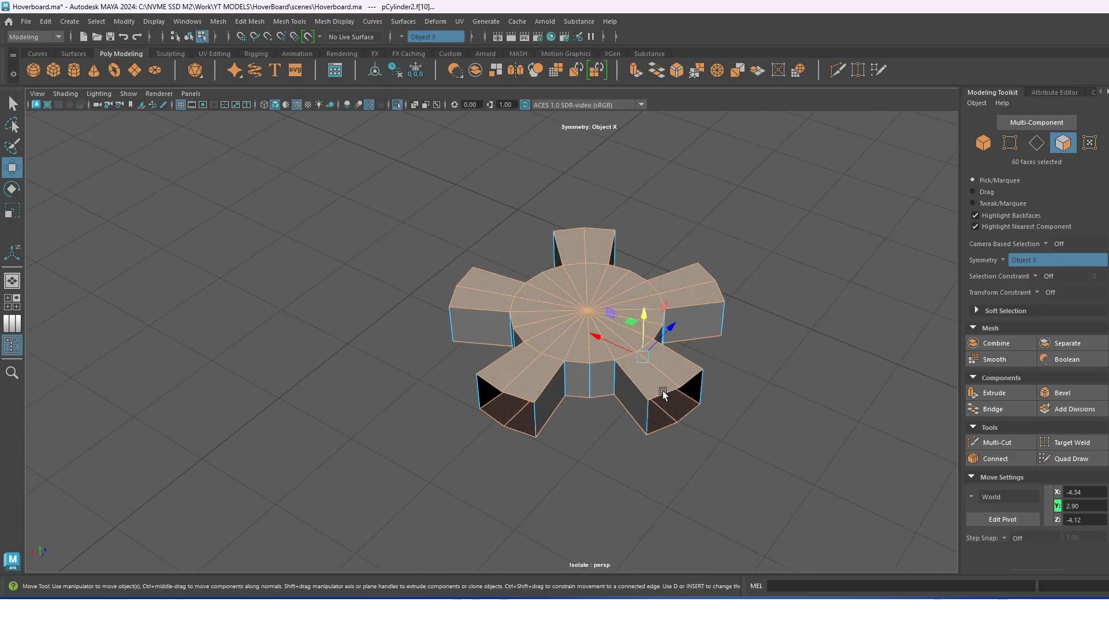
pyautogui.click(396, 109)
pyautogui.keyDown('shift'); pyautogui.moveTo(555, 277); pyautogui.dragTo(619, 240, button='right'); pyautogui.keyUp('shift')
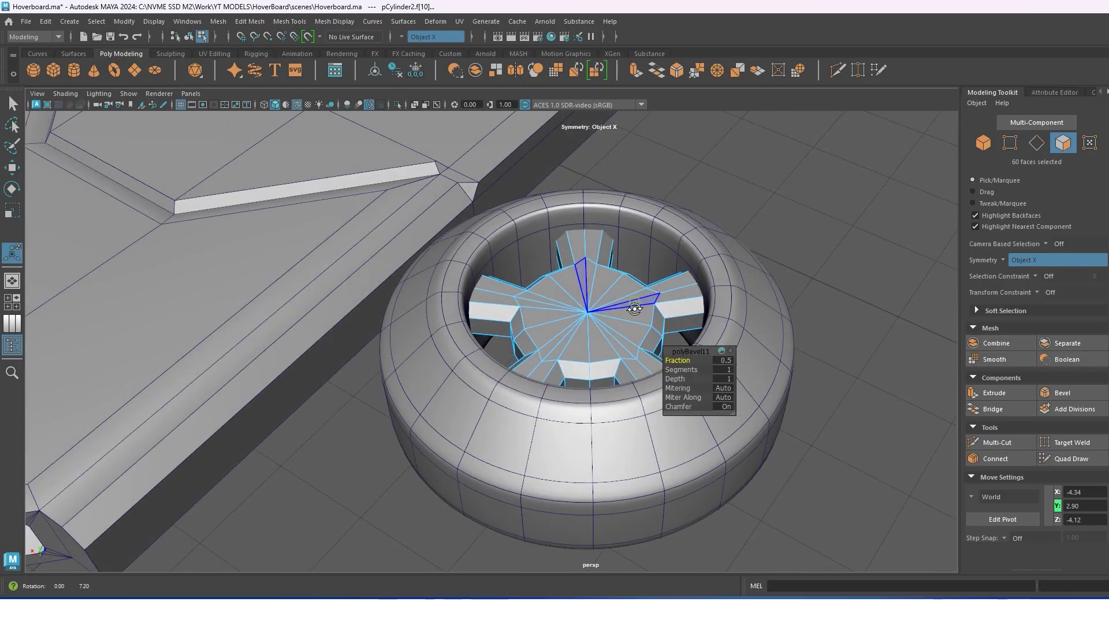
pyautogui.moveTo(680, 366); pyautogui.dragTo(659, 355, button='middle')
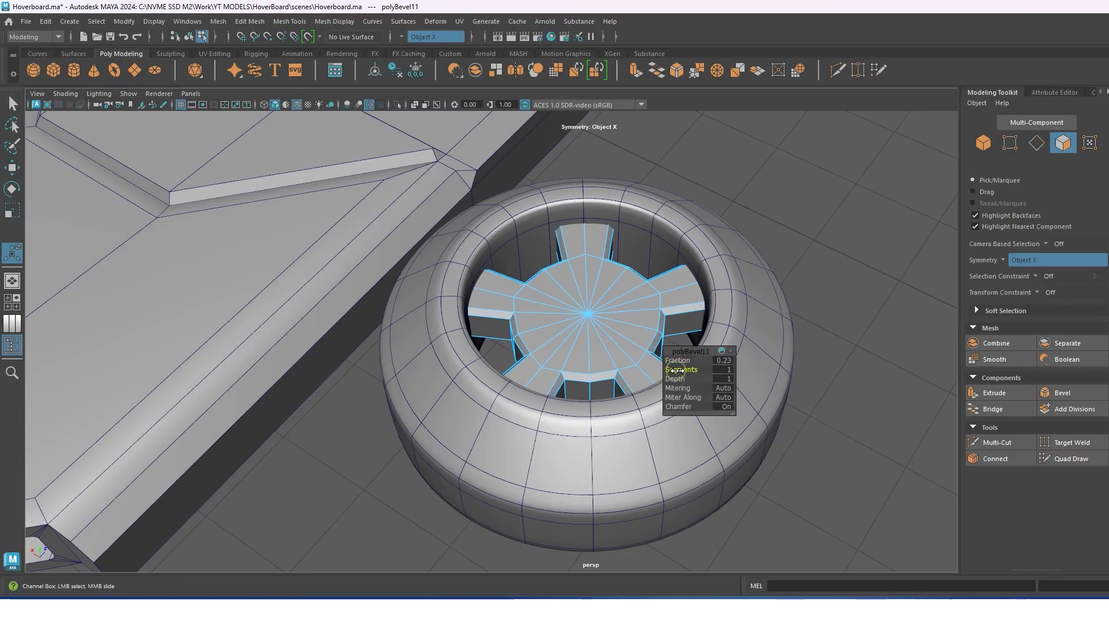
# Select the ring thruster together with its hub.
pyautogui.moveTo(594, 268); pyautogui.dragTo(569, 248, button='right')
pyautogui.moveTo(569, 248)
pyautogui.keyDown('alt'); pyautogui.mouseDown()
pyautogui.moveTo(615, 338)
pyautogui.moveTo(598, 295)
pyautogui.moveTo(669, 290)
pyautogui.moveTo(640, 354)
pyautogui.mouseUp(); pyautogui.keyUp('alt')
pyautogui.press('w')
pyautogui.click(598, 295)
pyautogui.click(669, 290)
pyautogui.click(640, 355)
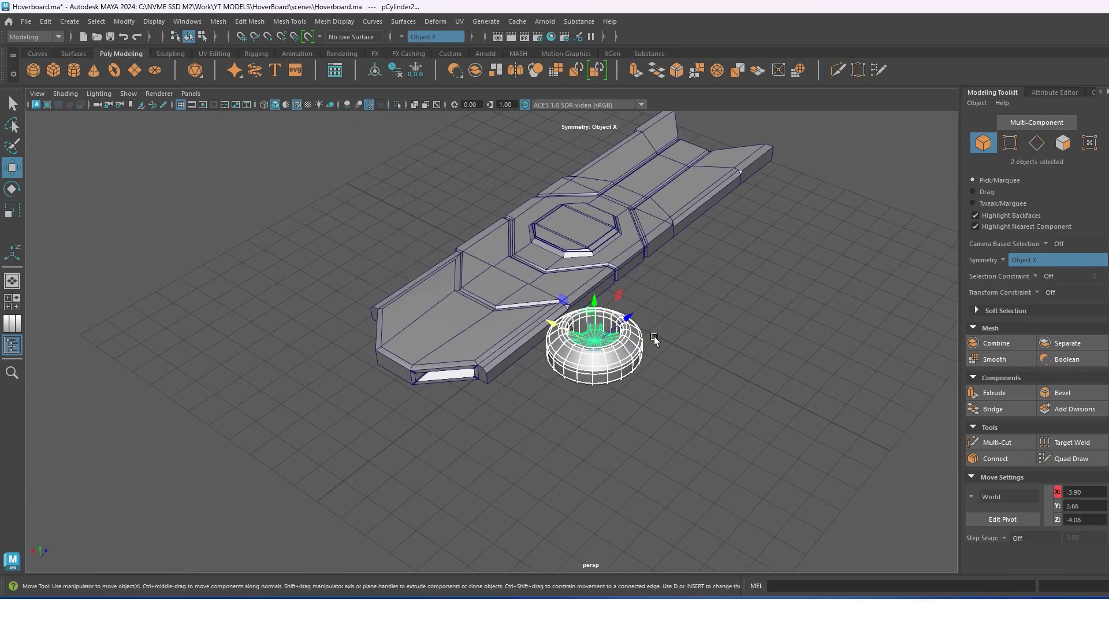
# Duplicate the ring thruster and move the copy along the same side of the board.
pyautogui.moveTo(654, 337)
pyautogui.keyDown('alt'); pyautogui.mouseDown()
pyautogui.moveTo(697, 353)
pyautogui.moveTo(584, 337)
pyautogui.moveTo(661, 297)
pyautogui.moveTo(632, 328)
pyautogui.moveTo(818, 216)
pyautogui.moveTo(598, 308)
pyautogui.moveTo(663, 328)
pyautogui.moveTo(643, 384)
pyautogui.moveTo(629, 385)
pyautogui.mouseUp(); pyautogui.keyUp('alt')
pyautogui.click(661, 296)
pyautogui.click(632, 328)
pyautogui.keyDown('alt'); pyautogui.moveTo(635, 411); pyautogui.dragTo(643, 342, button='middle'); pyautogui.keyUp('alt')
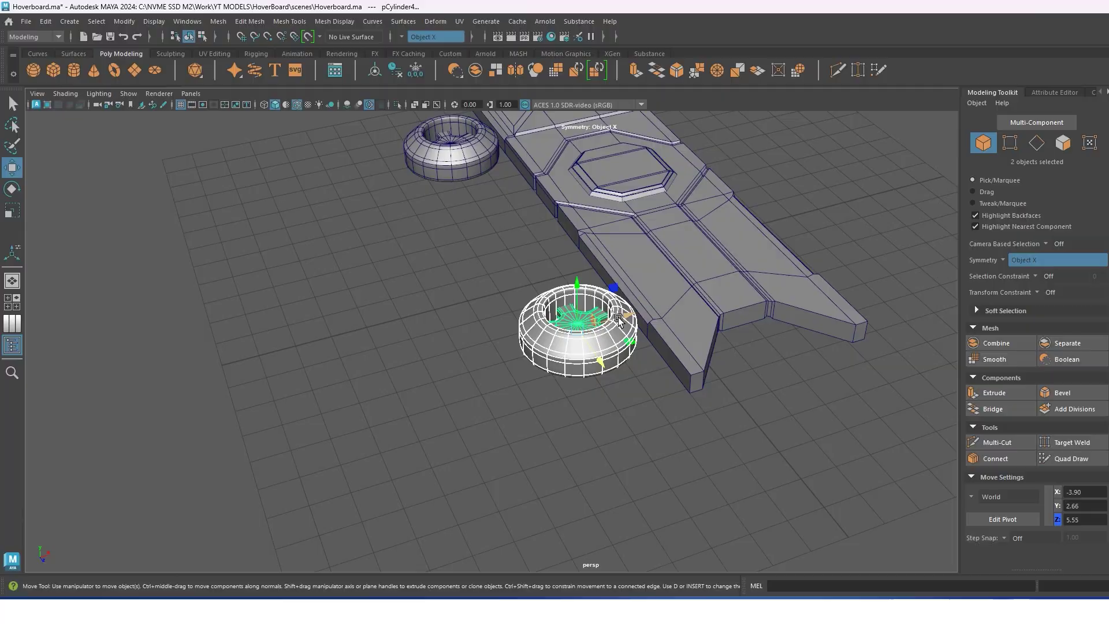
pyautogui.moveTo(543, 329)
pyautogui.keyDown('alt'); pyautogui.mouseDown()
pyautogui.moveTo(775, 316)
pyautogui.moveTo(576, 293)
pyautogui.mouseUp(); pyautogui.keyUp('alt')
# Group both thrusters and mirror the group across the board with Duplicate Special (scale X -1).
pyautogui.moveTo(664, 199)
pyautogui.keyDown('shift'); pyautogui.mouseDown()
pyautogui.moveTo(622, 428)
pyautogui.moveTo(601, 414)
pyautogui.mouseUp(); pyautogui.keyUp('shift')
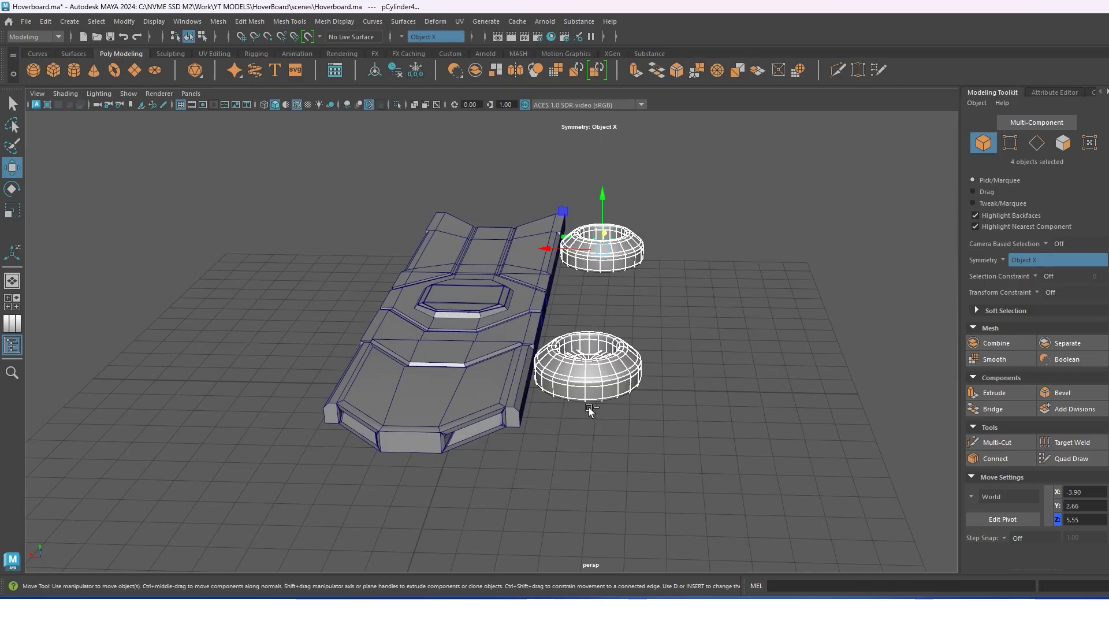
pyautogui.hotkey('ctrl', 'g')
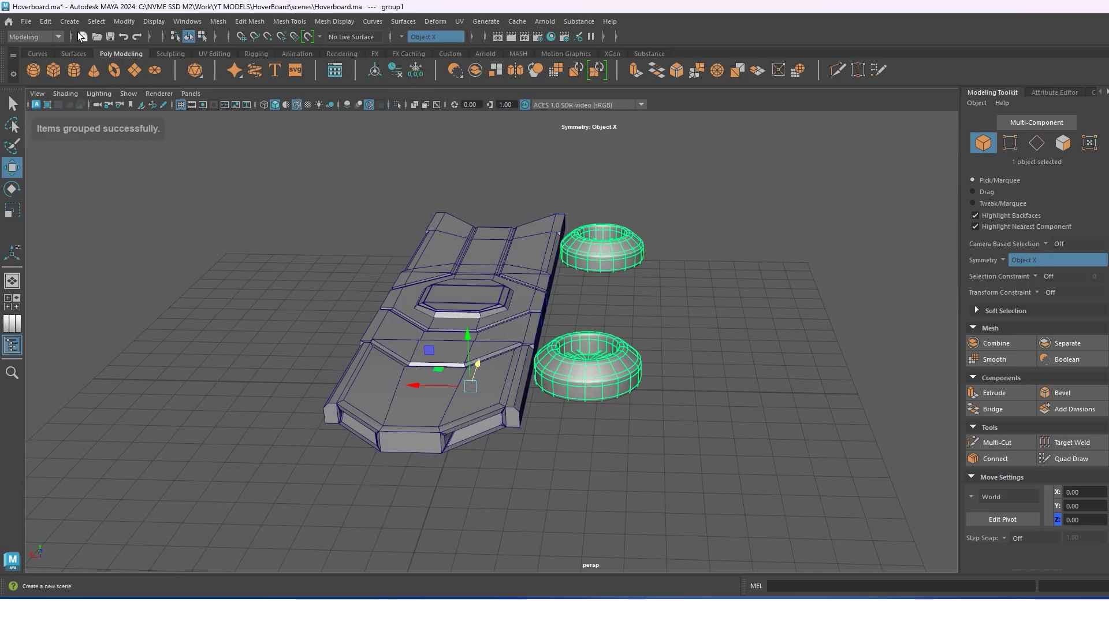
pyautogui.click(46, 21)
pyautogui.click(81, 195)
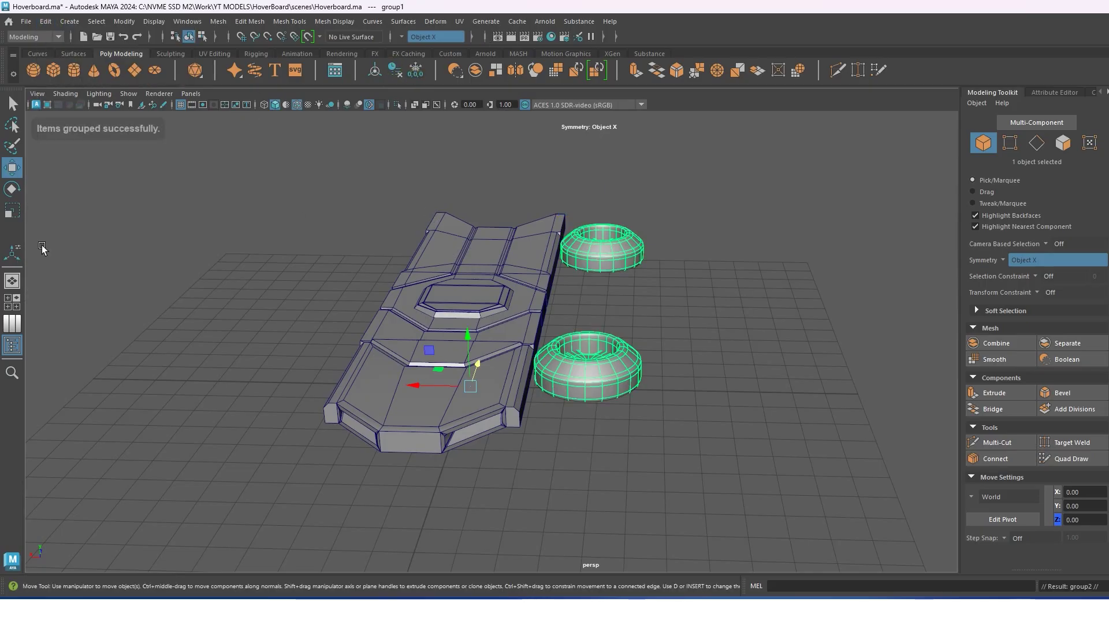
pyautogui.click(634, 297)
pyautogui.moveTo(634, 297)
pyautogui.keyDown('alt'); pyautogui.mouseDown()
pyautogui.moveTo(653, 334)
pyautogui.moveTo(601, 336)
pyautogui.moveTo(545, 311)
pyautogui.moveTo(567, 334)
pyautogui.moveTo(677, 390)
pyautogui.mouseUp(); pyautogui.keyUp('alt')
pyautogui.keyDown('alt'); pyautogui.moveTo(677, 390); pyautogui.dragTo(741, 422, button='middle'); pyautogui.keyUp('alt')
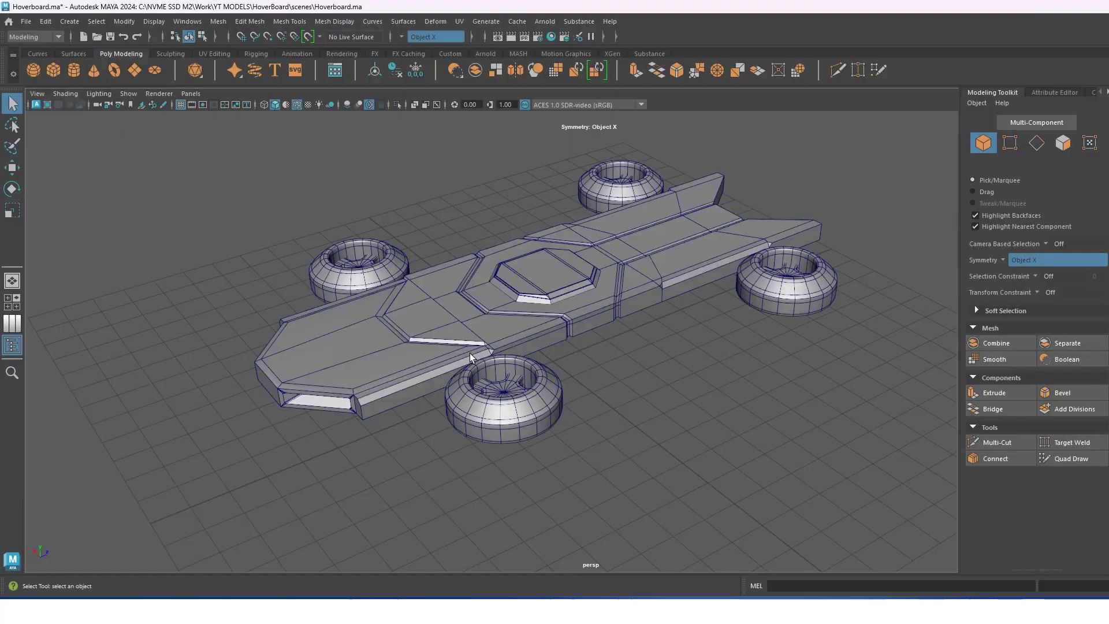
pyautogui.moveTo(470, 353)
pyautogui.keyDown('alt'); pyautogui.mouseDown()
pyautogui.moveTo(477, 325)
pyautogui.moveTo(536, 272)
pyautogui.mouseUp(); pyautogui.keyUp('alt')
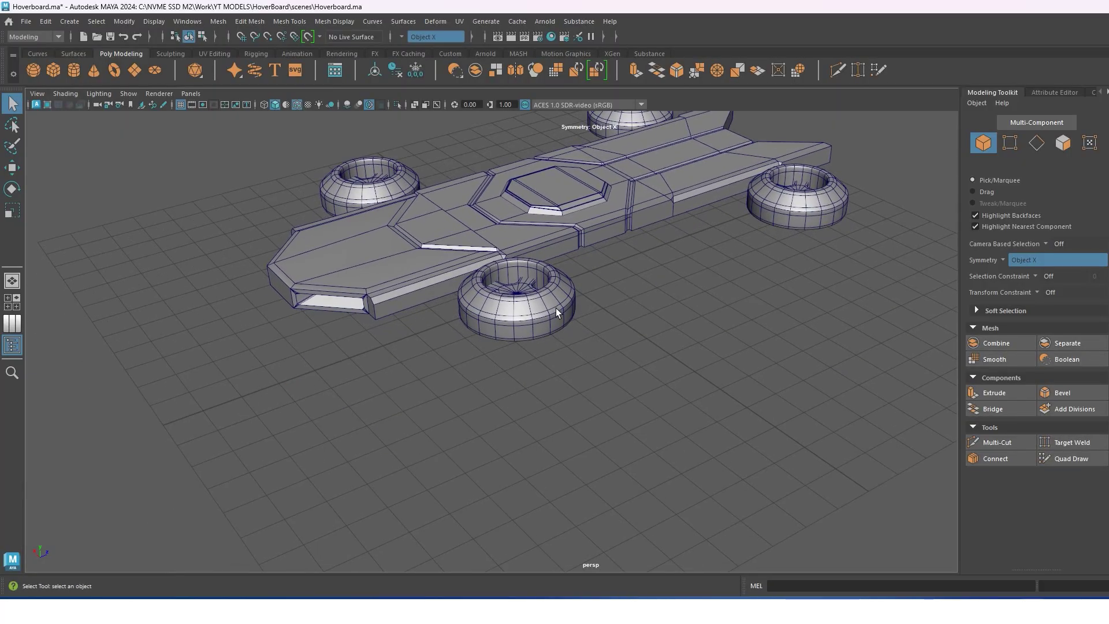
# Draw a polygon plane over the tail of the board in the top view.
pyautogui.moveTo(556, 308)
pyautogui.keyDown('alt'); pyautogui.mouseDown(button='middle')
pyautogui.moveTo(751, 322)
pyautogui.moveTo(583, 360)
pyautogui.mouseUp(button='middle'); pyautogui.keyUp('alt')
pyautogui.moveTo(584, 361)
pyautogui.keyDown('alt'); pyautogui.mouseDown()
pyautogui.moveTo(747, 295)
pyautogui.moveTo(723, 270)
pyautogui.mouseUp(); pyautogui.keyUp('alt')
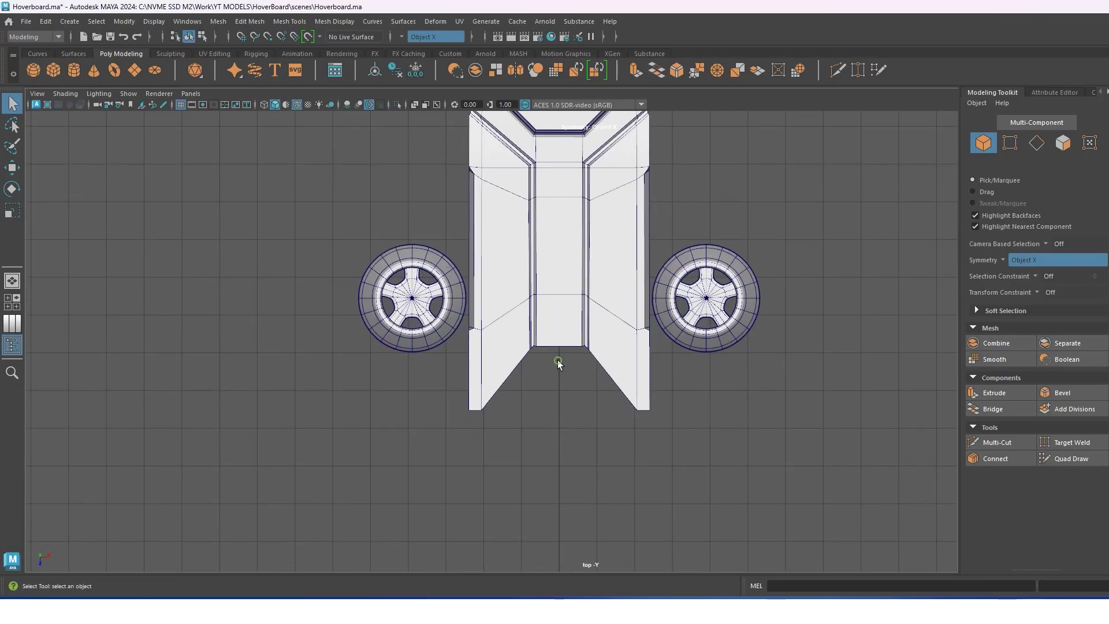
pyautogui.keyDown('shift'); pyautogui.moveTo(558, 358); pyautogui.dragTo(480, 347, button='right'); pyautogui.keyUp('shift')
pyautogui.moveTo(481, 347); pyautogui.dragTo(632, 423)
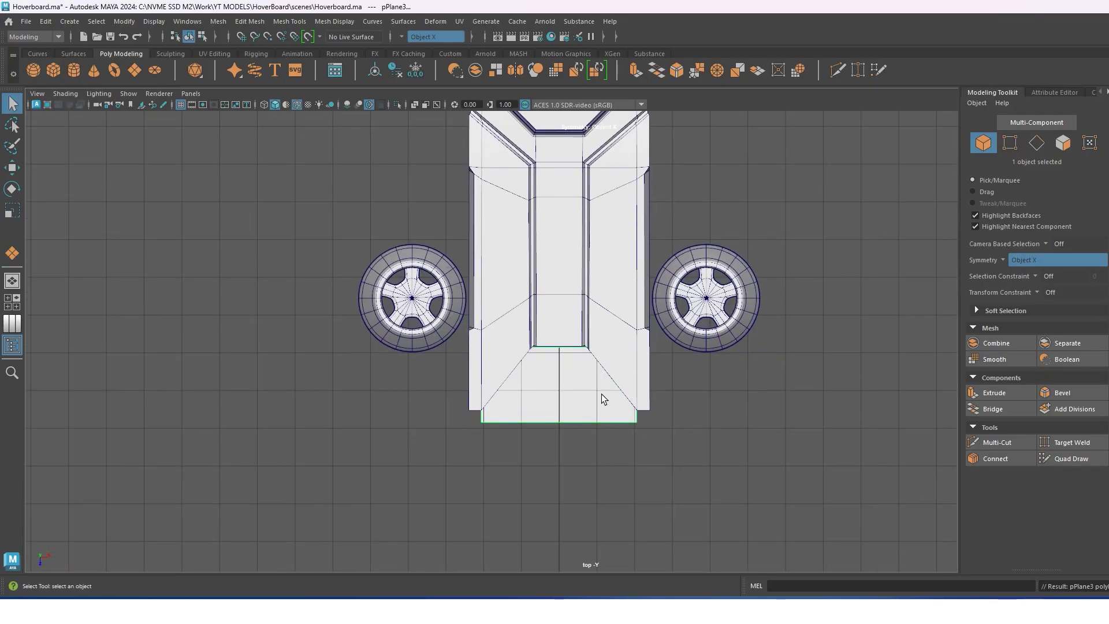
pyautogui.press('w')
pyautogui.moveTo(574, 346); pyautogui.dragTo(591, 295)
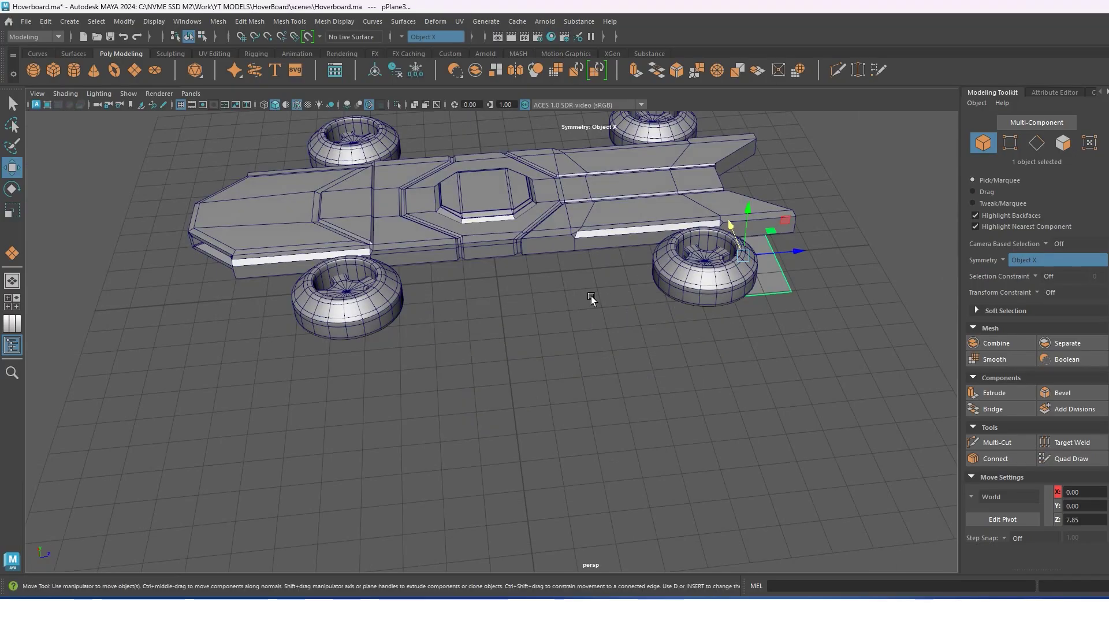
pyautogui.press('f')
pyautogui.moveTo(764, 155)
pyautogui.keyDown('alt'); pyautogui.mouseDown()
pyautogui.moveTo(487, 310)
pyautogui.moveTo(522, 294)
pyautogui.moveTo(546, 332)
pyautogui.mouseUp(); pyautogui.keyUp('alt')
# Cut an edge across the plane and slide its vertices to meet the recess.
pyautogui.moveTo(546, 332); pyautogui.dragTo(556, 275, button='right')
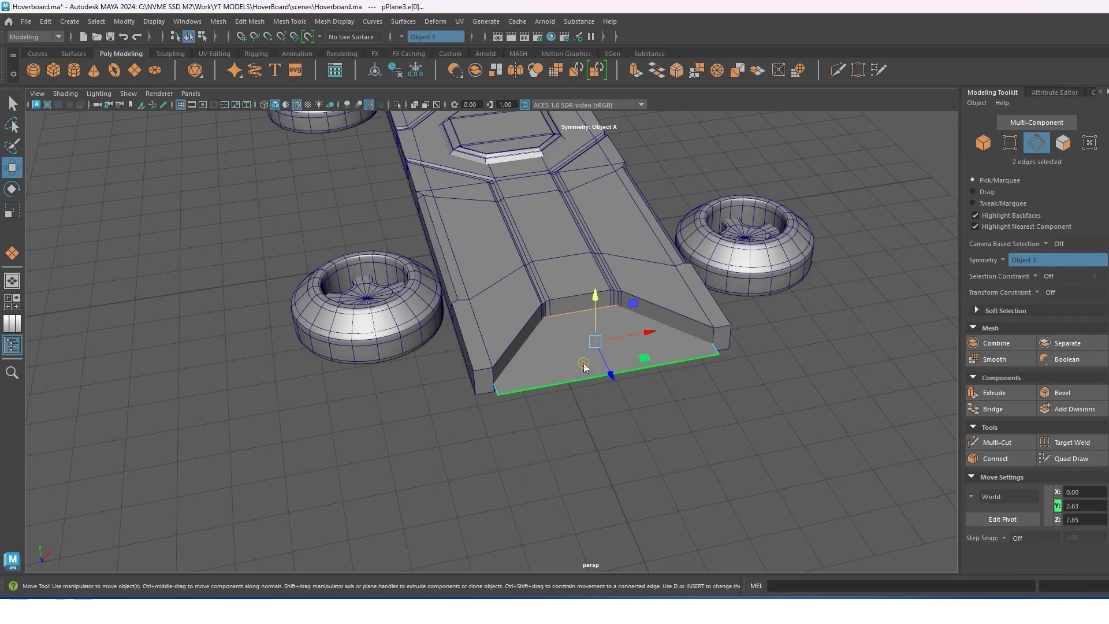
pyautogui.keyDown('shift'); pyautogui.moveTo(585, 367); pyautogui.dragTo(587, 567, button='right'); pyautogui.keyUp('shift')
pyautogui.moveTo(559, 306); pyautogui.dragTo(518, 328, button='right')
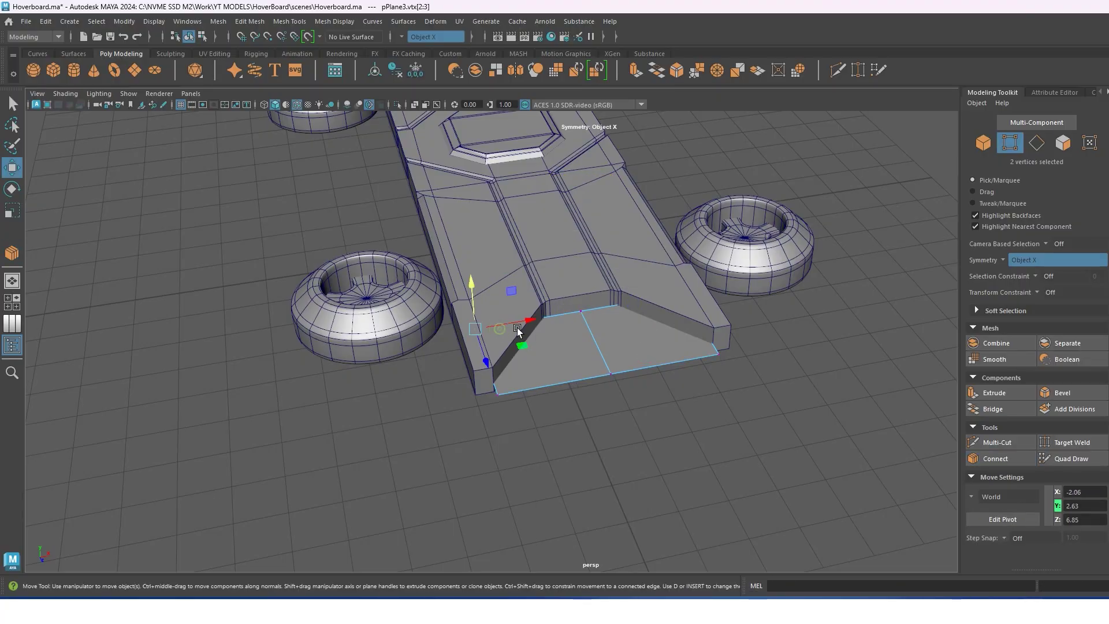
pyautogui.moveTo(518, 328); pyautogui.dragTo(579, 303)
pyautogui.click(503, 396)
pyautogui.moveTo(503, 397)
pyautogui.keyDown('alt'); pyautogui.mouseDown()
pyautogui.moveTo(545, 421)
pyautogui.moveTo(665, 386)
pyautogui.moveTo(651, 317)
pyautogui.moveTo(727, 309)
pyautogui.mouseUp(); pyautogui.keyUp('alt')
# Extrude the plane's edge and faces to raise it into a thick tail block.
pyautogui.press('F10')
pyautogui.click(650, 318)
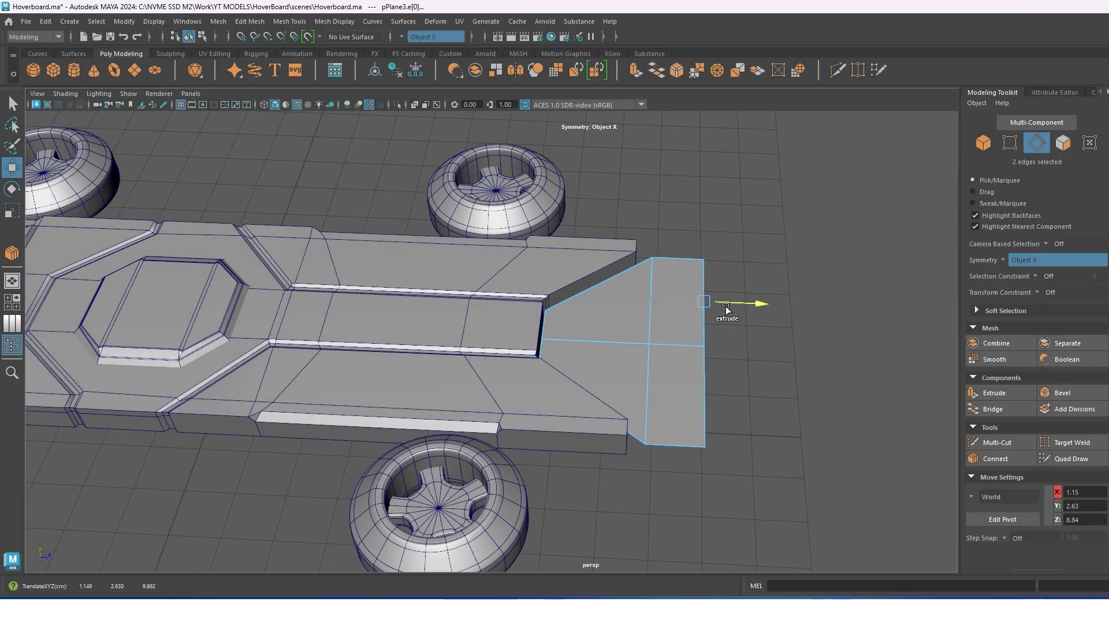
pyautogui.keyDown('alt'); pyautogui.moveTo(662, 371); pyautogui.dragTo(584, 330); pyautogui.keyUp('alt')
pyautogui.moveTo(575, 298); pyautogui.dragTo(664, 228, button='right')
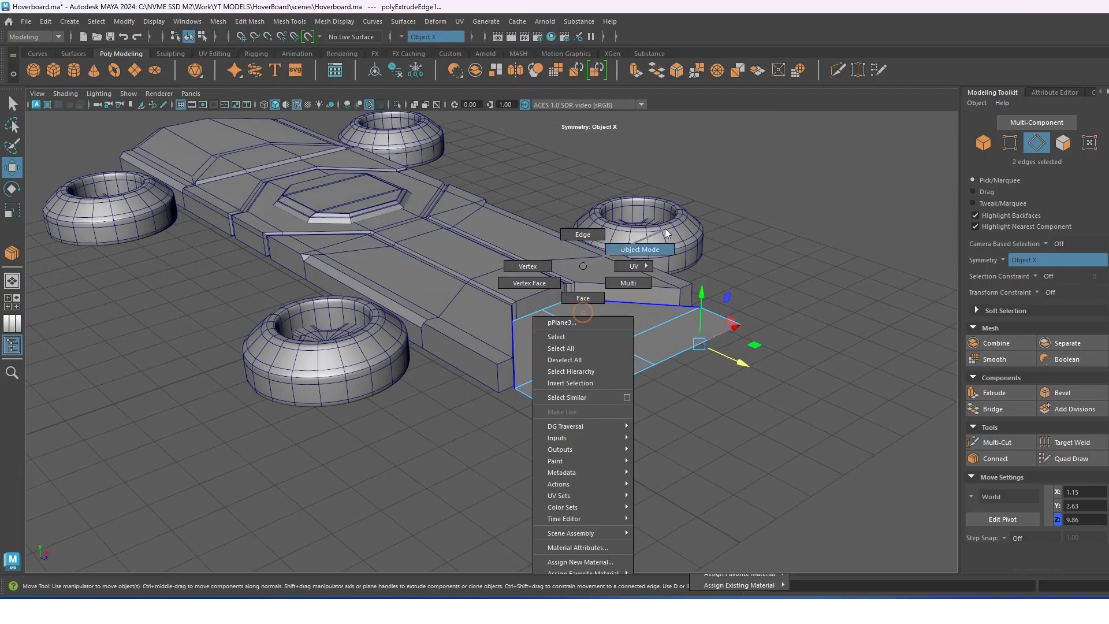
pyautogui.hotkey('ctrl', 'e')
pyautogui.moveTo(574, 283)
pyautogui.mouseDown()
pyautogui.moveTo(555, 274)
pyautogui.moveTo(583, 282)
pyautogui.moveTo(611, 335)
pyautogui.moveTo(591, 303)
pyautogui.moveTo(290, 221)
pyautogui.moveTo(295, 204)
pyautogui.mouseUp()
pyautogui.press('F8')
pyautogui.press('w')
# Cut an edge loop around the tail block and shift it along the block.
pyautogui.press('space')
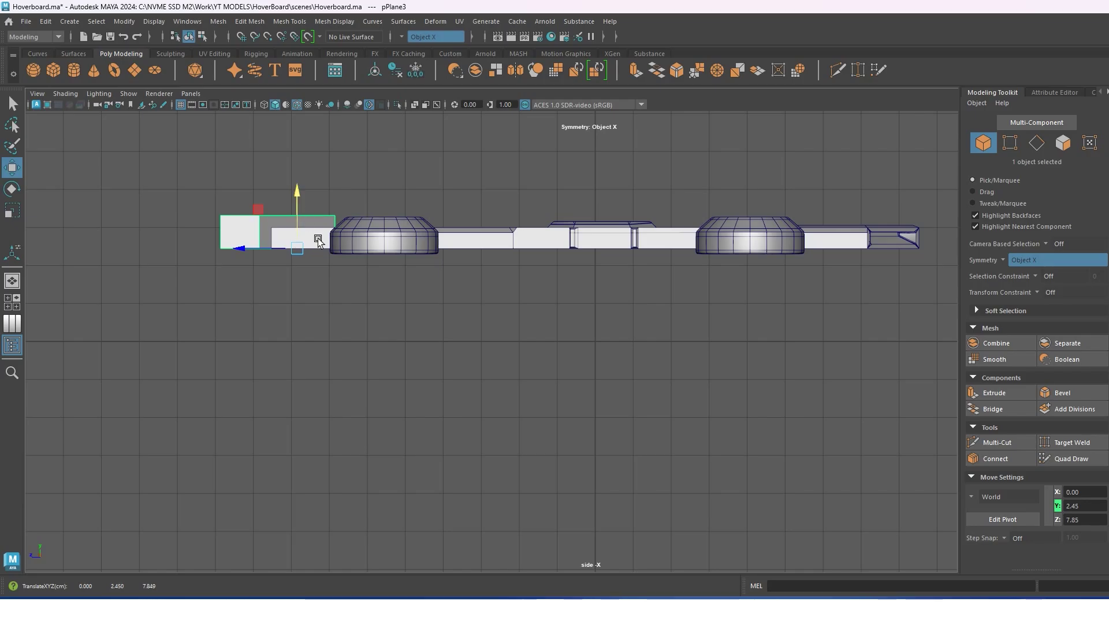
pyautogui.press('space')
pyautogui.moveTo(318, 240)
pyautogui.mouseDown()
pyautogui.moveTo(529, 293)
pyautogui.moveTo(559, 318)
pyautogui.moveTo(682, 324)
pyautogui.mouseUp()
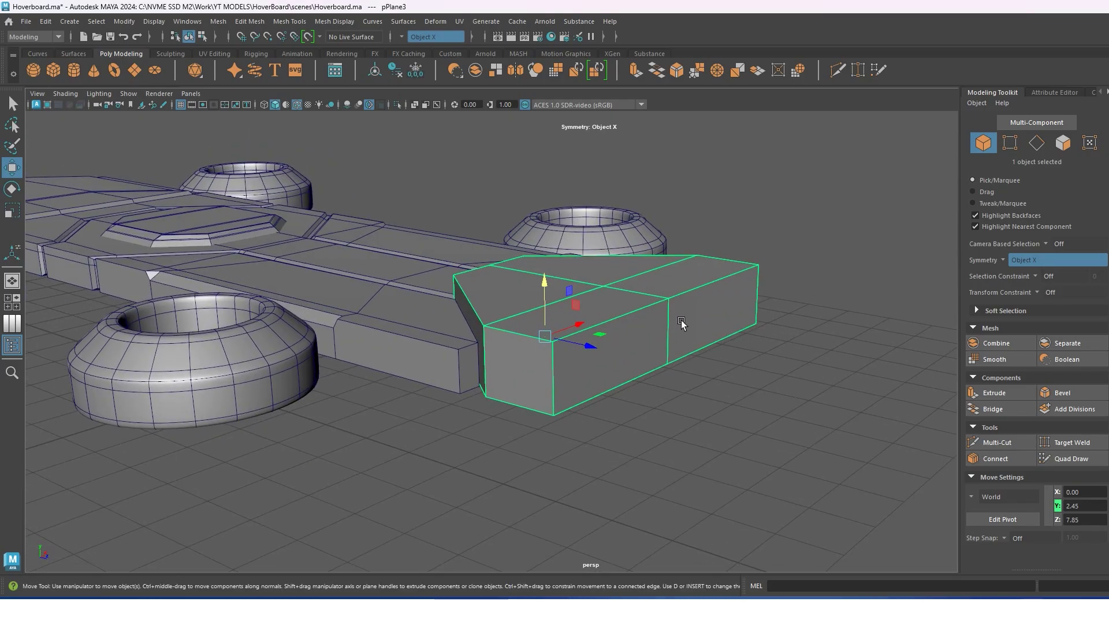
pyautogui.keyDown('shift'); pyautogui.moveTo(682, 324); pyautogui.dragTo(563, 277, button='right'); pyautogui.keyUp('shift')
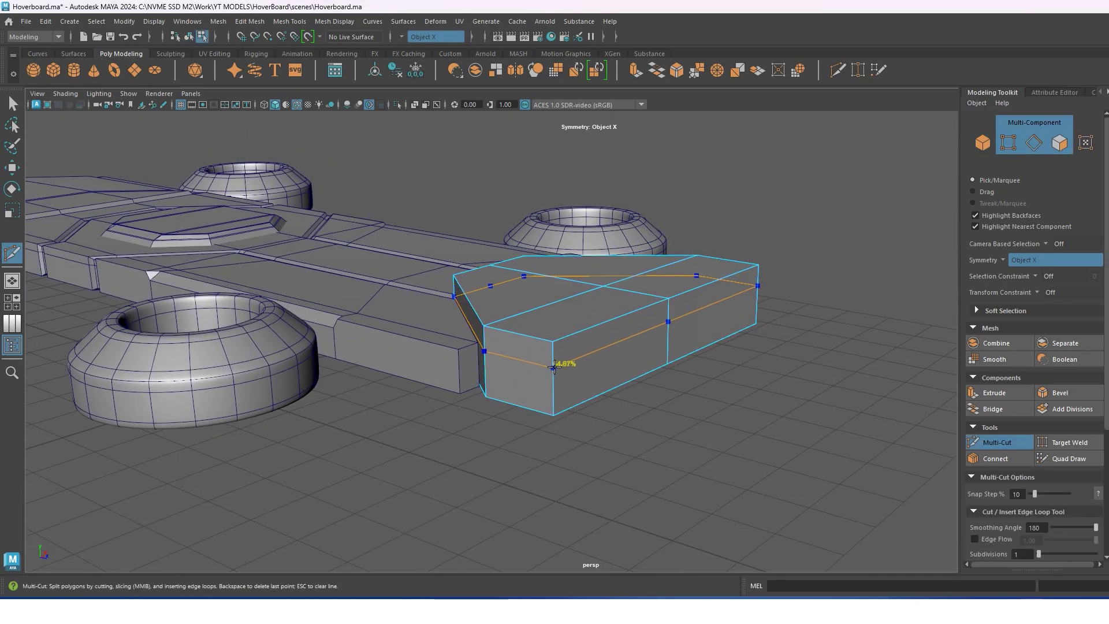
pyautogui.click(555, 365)
pyautogui.press('w')
pyautogui.keyDown('alt'); pyautogui.moveTo(535, 310); pyautogui.dragTo(525, 287); pyautogui.keyUp('alt')
pyautogui.click(479, 273)
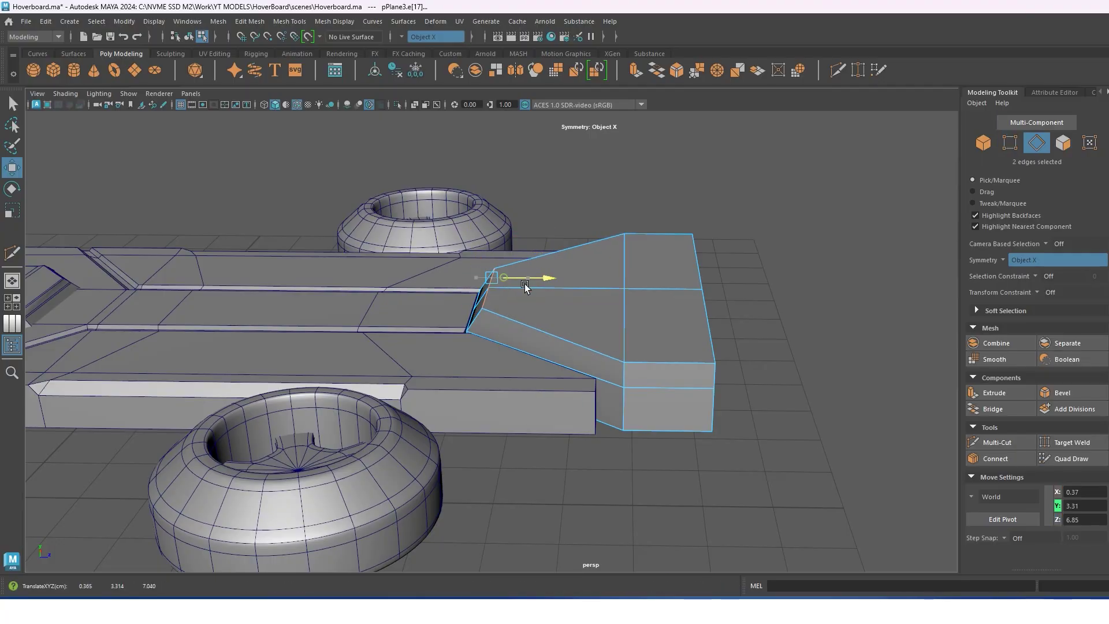
# Bevel the edge loop around the tail block and adjust its width.
pyautogui.doubleClick(537, 325)
pyautogui.moveTo(626, 369)
pyautogui.keyDown('alt'); pyautogui.mouseDown()
pyautogui.moveTo(542, 345)
pyautogui.moveTo(626, 355)
pyautogui.moveTo(479, 293)
pyautogui.mouseUp(); pyautogui.keyUp('alt')
pyautogui.keyDown('shift'); pyautogui.rightClick(468, 322); pyautogui.keyUp('shift')
pyautogui.click(467, 523)
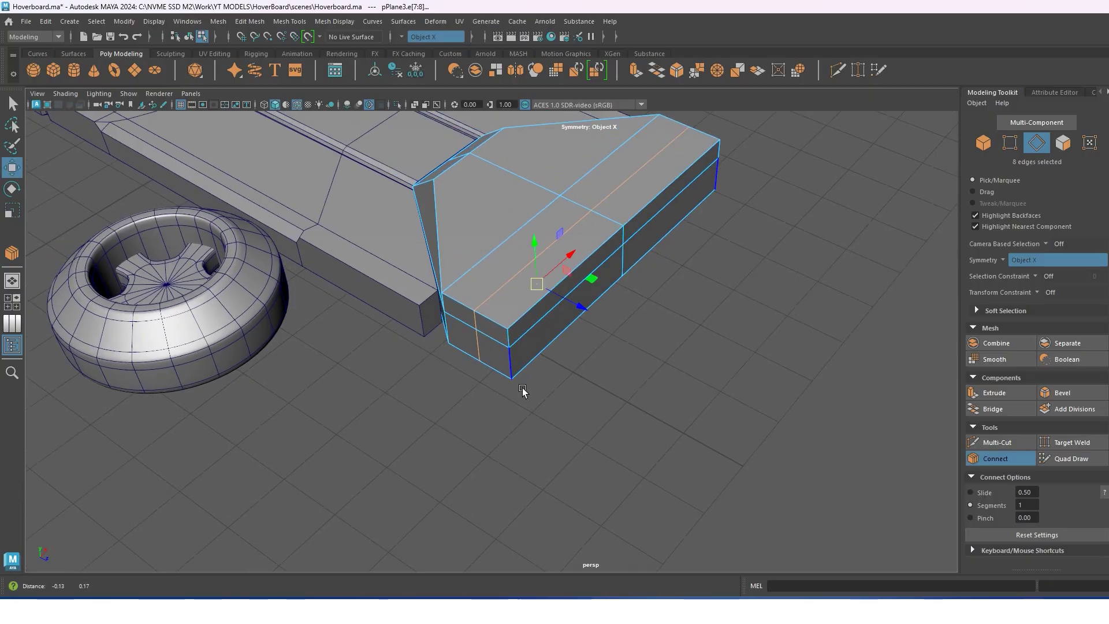
pyautogui.keyDown('alt'); pyautogui.moveTo(523, 387); pyautogui.dragTo(505, 359); pyautogui.keyUp('alt')
pyautogui.keyDown('shift'); pyautogui.moveTo(505, 360); pyautogui.dragTo(569, 359, button='right'); pyautogui.keyUp('shift')
pyautogui.press('w')
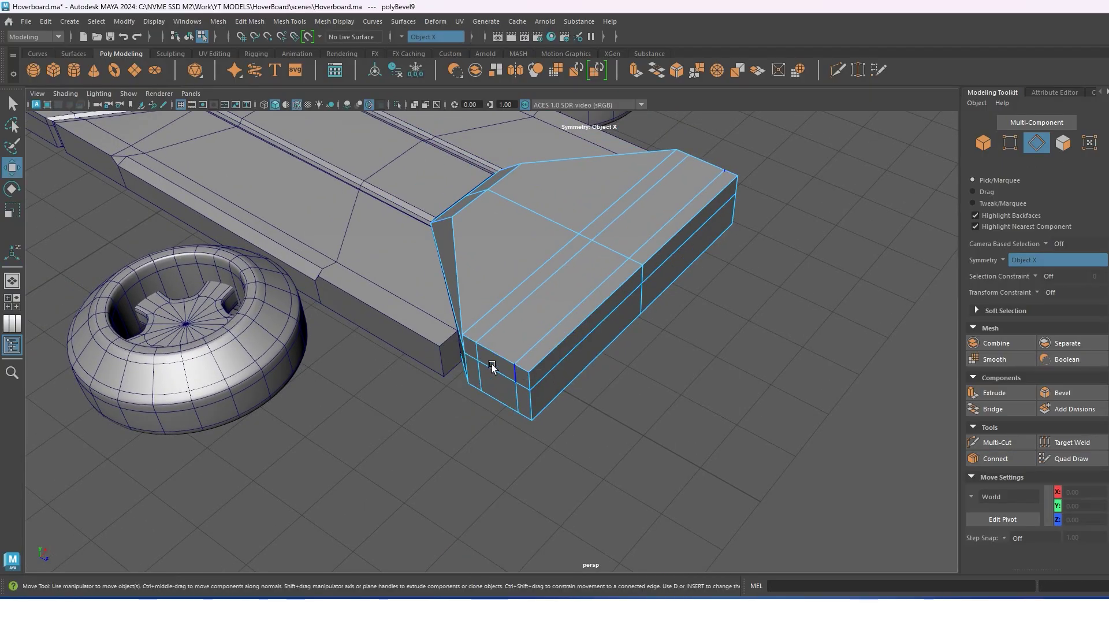
# Undo the unwanted tail bevel and delete the stray edge loop.
pyautogui.keyDown('shift'); pyautogui.moveTo(496, 354); pyautogui.dragTo(555, 354, button='right'); pyautogui.keyUp('shift')
pyautogui.keyDown('alt'); pyautogui.moveTo(555, 354); pyautogui.dragTo(548, 346); pyautogui.keyUp('alt')
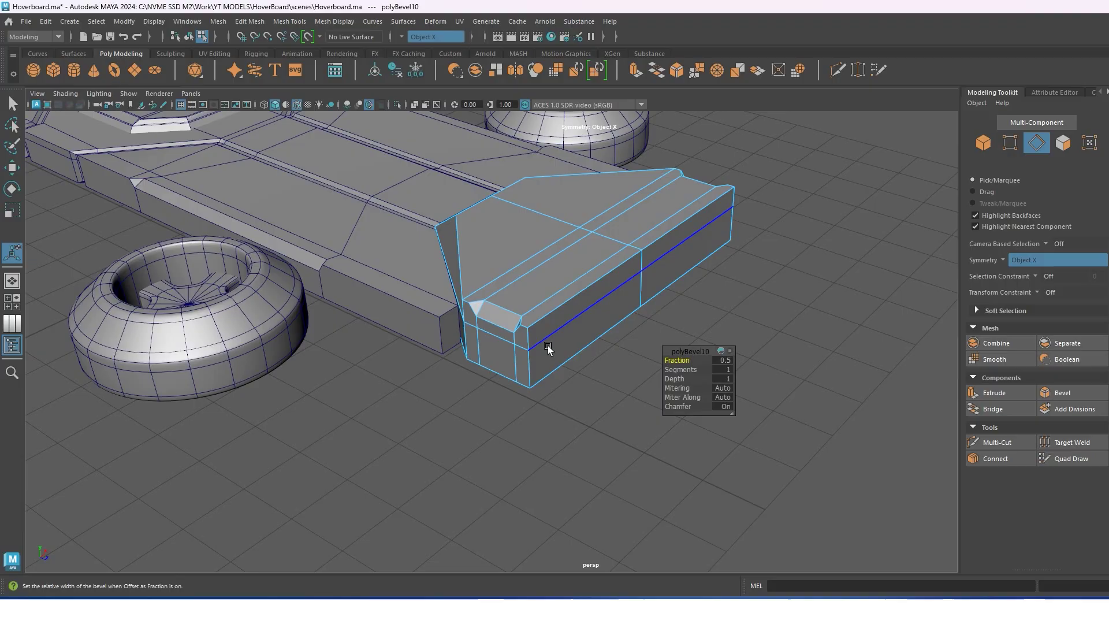
pyautogui.hotkey('ctrl', 'z')
pyautogui.press('w')
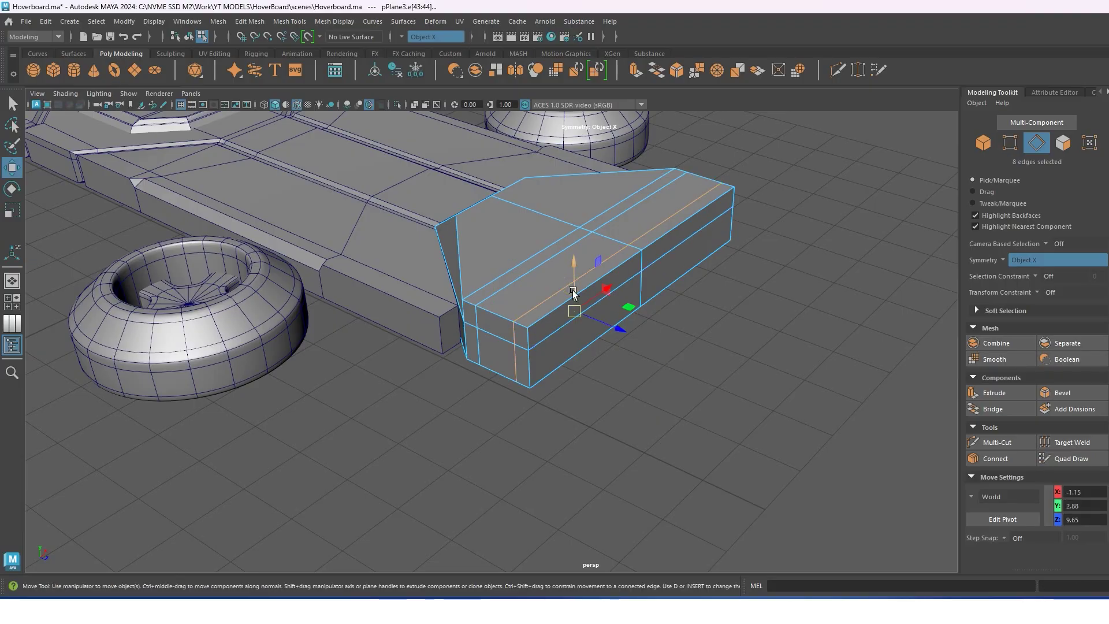
pyautogui.press('Delete')
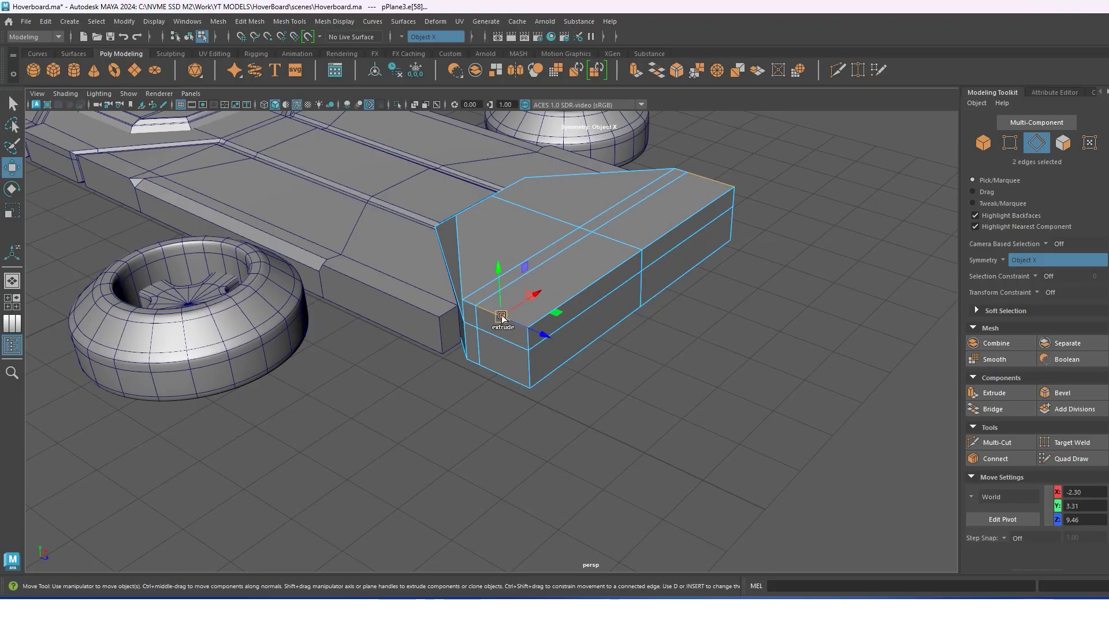
# Chamfer the long top edge of the tail block.
pyautogui.keyDown('shift'); pyautogui.moveTo(502, 318); pyautogui.dragTo(564, 322, button='right'); pyautogui.keyUp('shift')
pyautogui.keyDown('alt'); pyautogui.moveTo(615, 354); pyautogui.dragTo(632, 297); pyautogui.keyUp('alt')
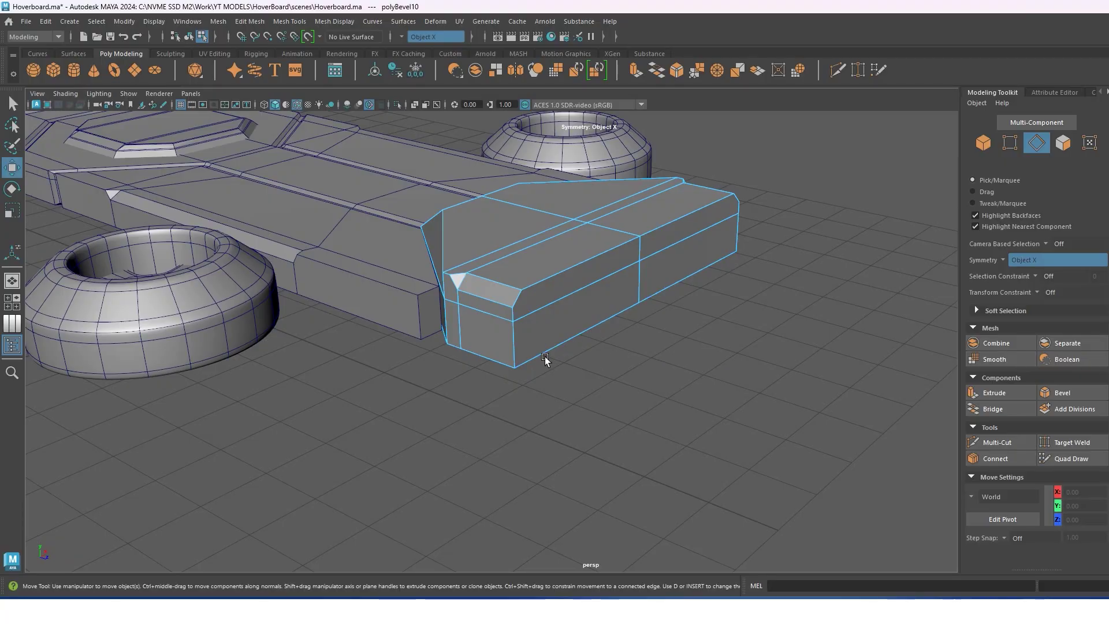
pyautogui.keyDown('alt'); pyautogui.moveTo(545, 356); pyautogui.dragTo(578, 350); pyautogui.keyUp('alt')
pyautogui.keyDown('shift'); pyautogui.moveTo(647, 248); pyautogui.dragTo(594, 251, button='right'); pyautogui.keyUp('shift')
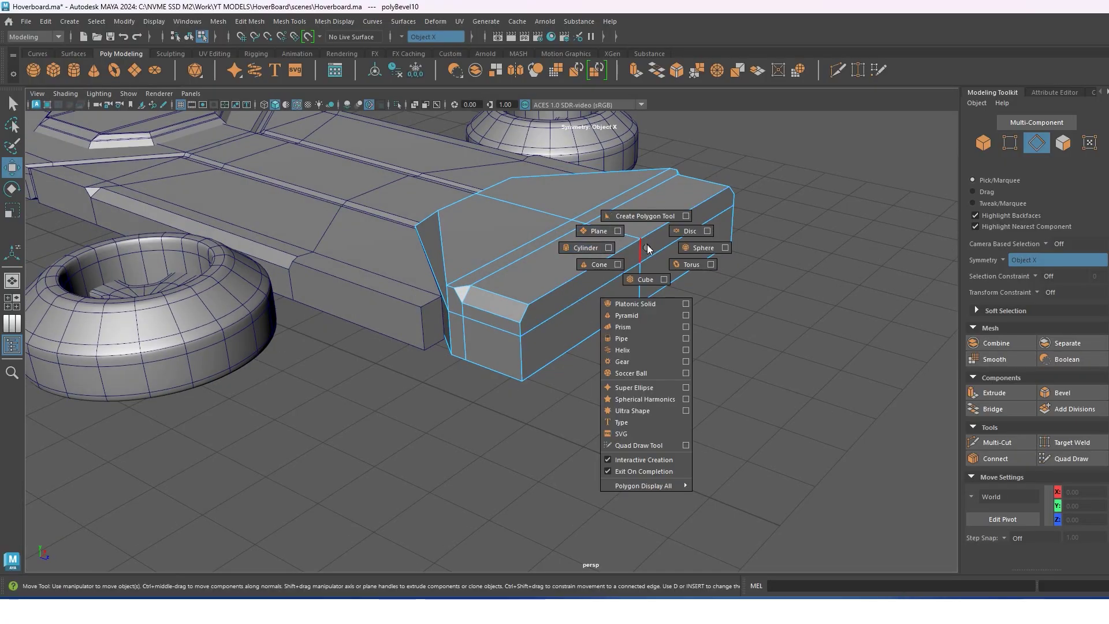
# Add Multi-Cut edges along the tail's top and connect vertices near its front.
pyautogui.keyDown('ctrl'); pyautogui.click(545, 272); pyautogui.keyUp('ctrl')
pyautogui.keyDown('alt'); pyautogui.moveTo(545, 272); pyautogui.dragTo(483, 310); pyautogui.keyUp('alt')
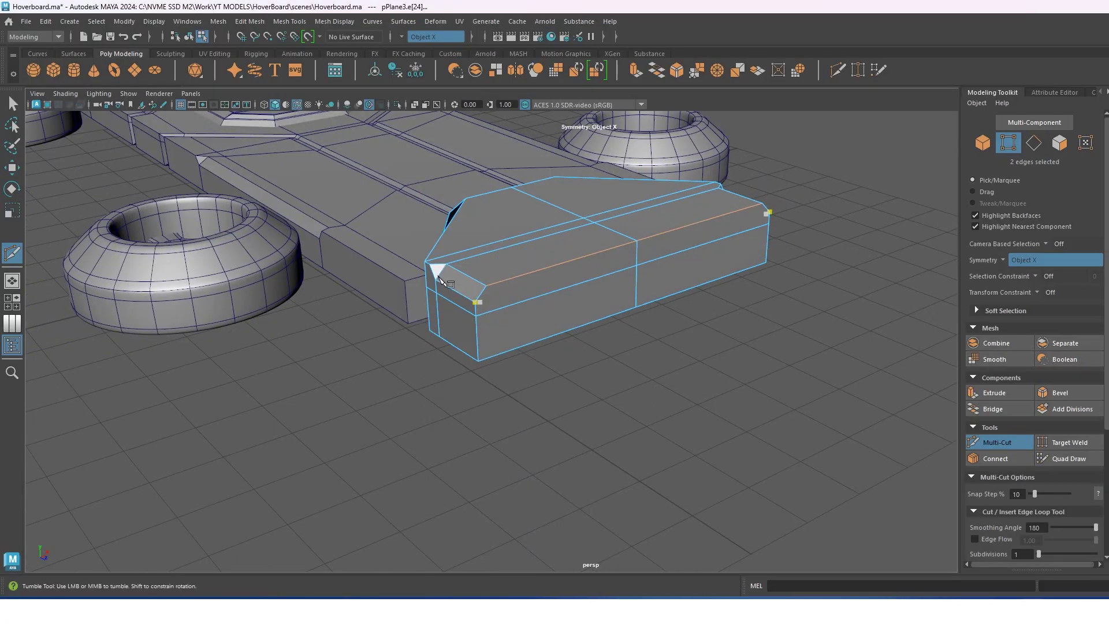
pyautogui.keyDown('alt'); pyautogui.moveTo(590, 291); pyautogui.dragTo(515, 316); pyautogui.keyUp('alt')
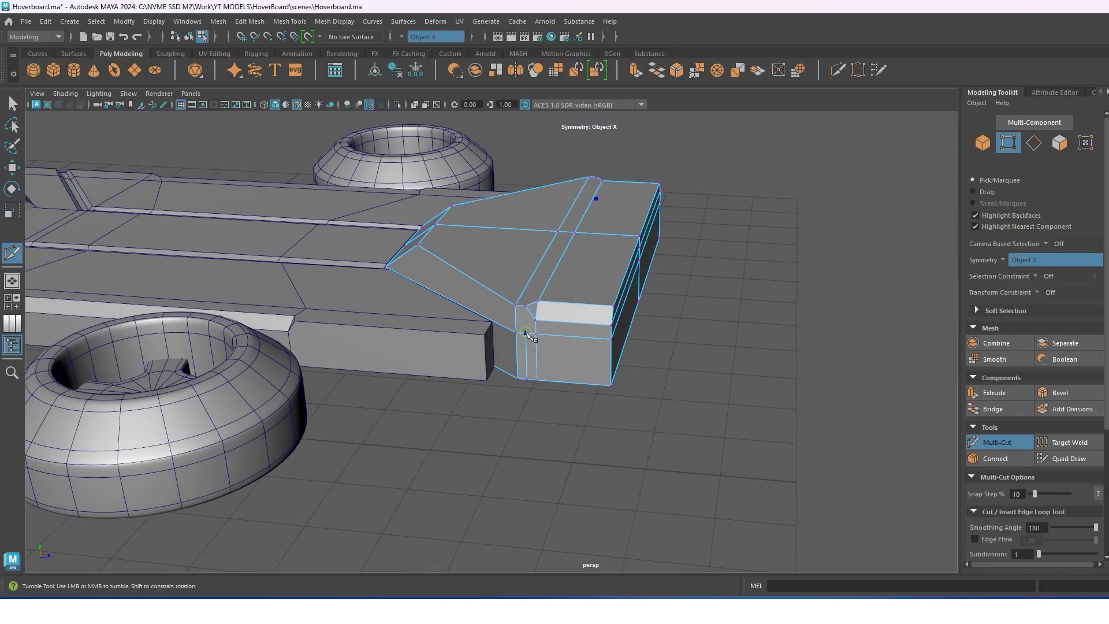
pyautogui.keyDown('shift'); pyautogui.click(524, 307); pyautogui.keyUp('shift')
pyautogui.click(995, 459)
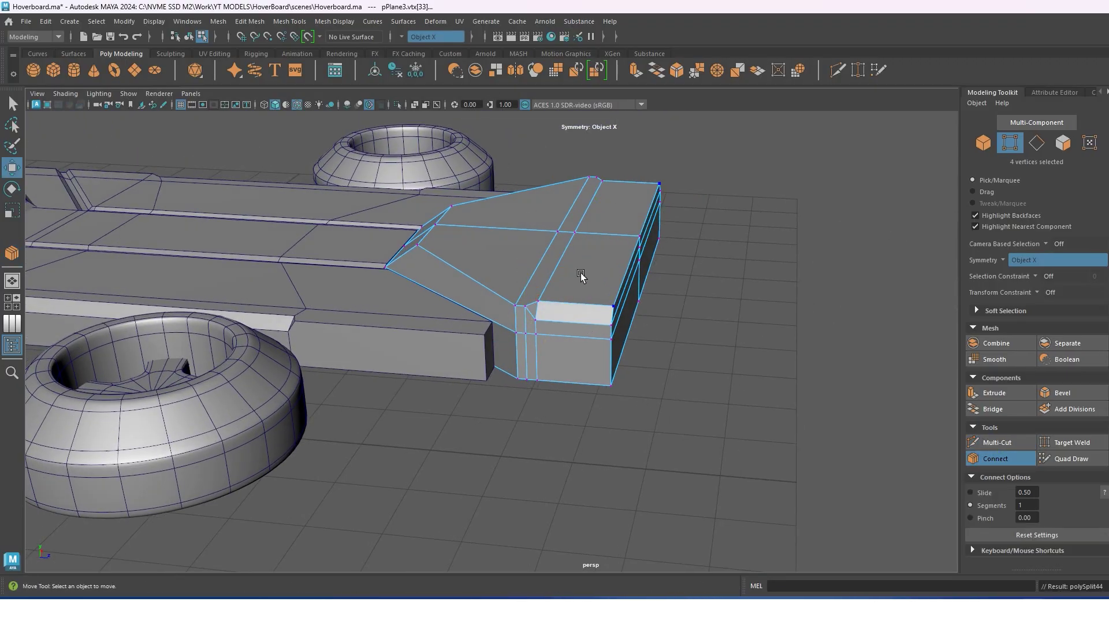
pyautogui.keyDown('alt'); pyautogui.moveTo(580, 276); pyautogui.dragTo(584, 241); pyautogui.keyUp('alt')
pyautogui.keyDown('shift'); pyautogui.moveTo(584, 244); pyautogui.dragTo(519, 315, button='right'); pyautogui.keyUp('shift')
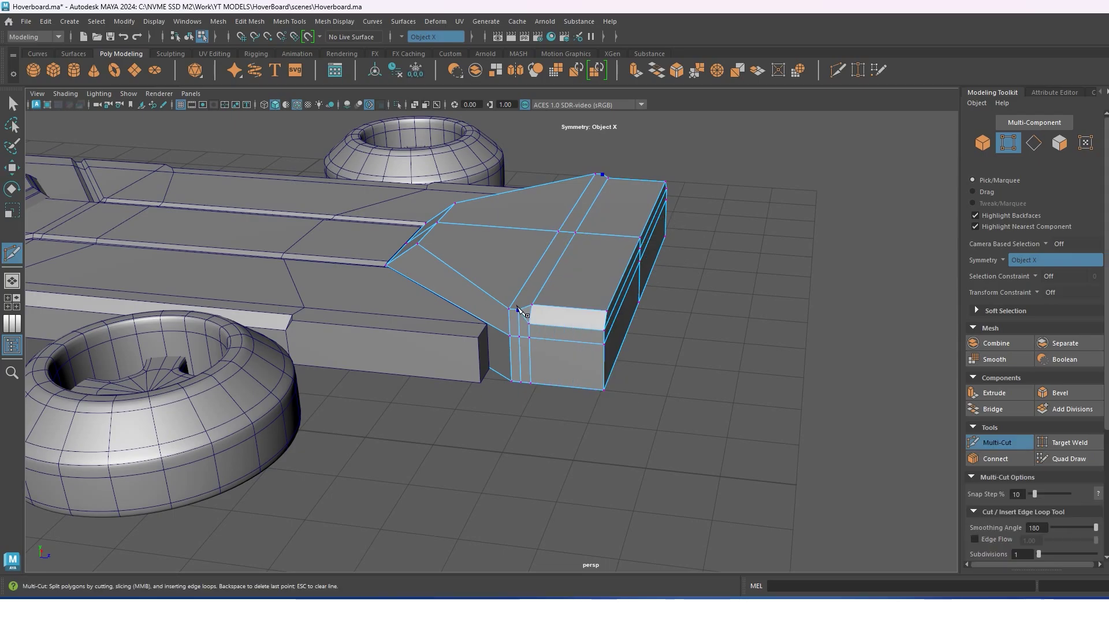
pyautogui.moveTo(571, 240)
pyautogui.keyDown('alt'); pyautogui.mouseDown()
pyautogui.moveTo(555, 278)
pyautogui.moveTo(582, 292)
pyautogui.mouseUp(); pyautogui.keyUp('alt')
# Select the tail block's side faces, extrude them, and inset them.
pyautogui.press('w')
pyautogui.moveTo(582, 291); pyautogui.dragTo(584, 255, button='right')
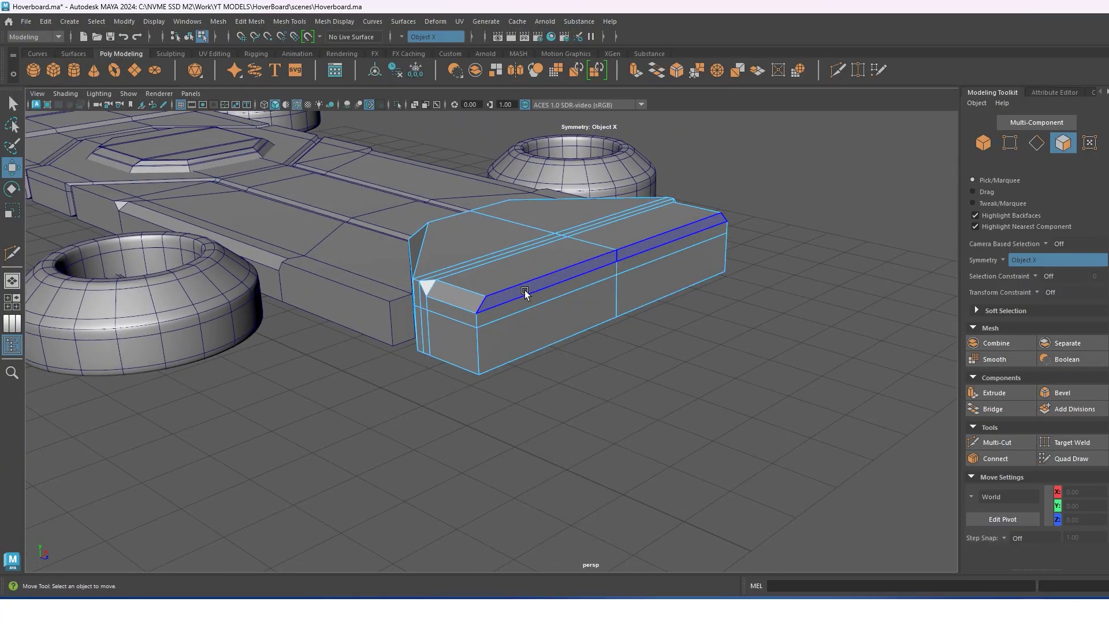
pyautogui.click(525, 290)
pyautogui.press('capslock')
pyautogui.moveTo(525, 311); pyautogui.dragTo(636, 272)
pyautogui.hotkey('ctrl', 'e')
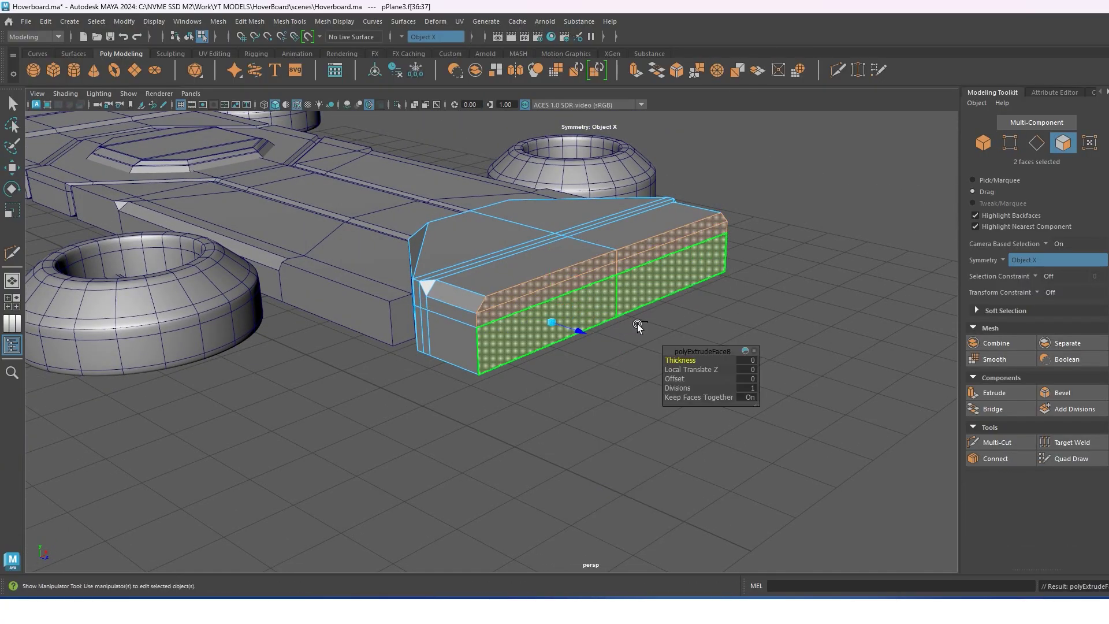
pyautogui.moveTo(670, 378); pyautogui.dragTo(682, 378)
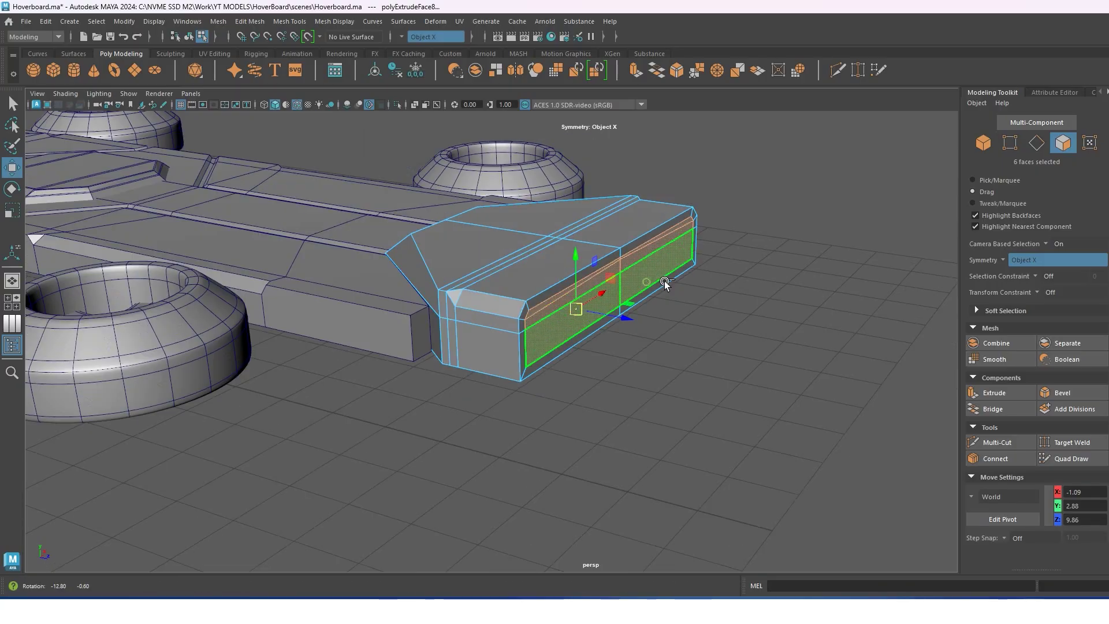
# Extrude the vent faces again, pushing them into the block with an inset rim.
pyautogui.keyDown('alt'); pyautogui.moveTo(647, 291); pyautogui.dragTo(613, 286); pyautogui.keyUp('alt')
pyautogui.keyDown('shift'); pyautogui.moveTo(601, 278); pyautogui.dragTo(604, 242, button='right'); pyautogui.keyUp('shift')
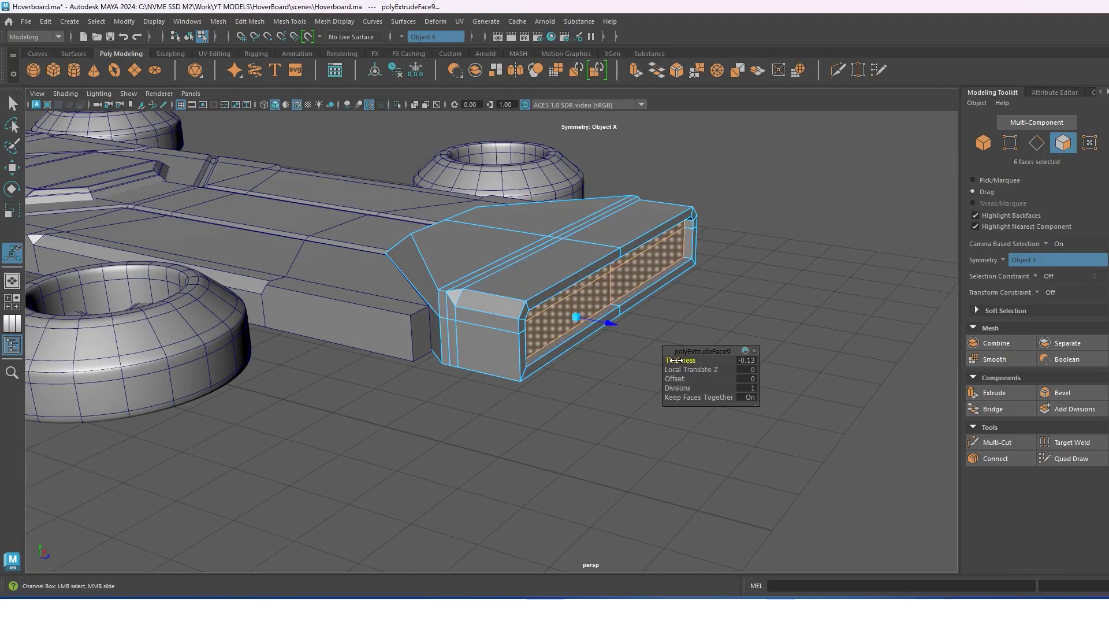
pyautogui.moveTo(668, 379); pyautogui.dragTo(688, 380)
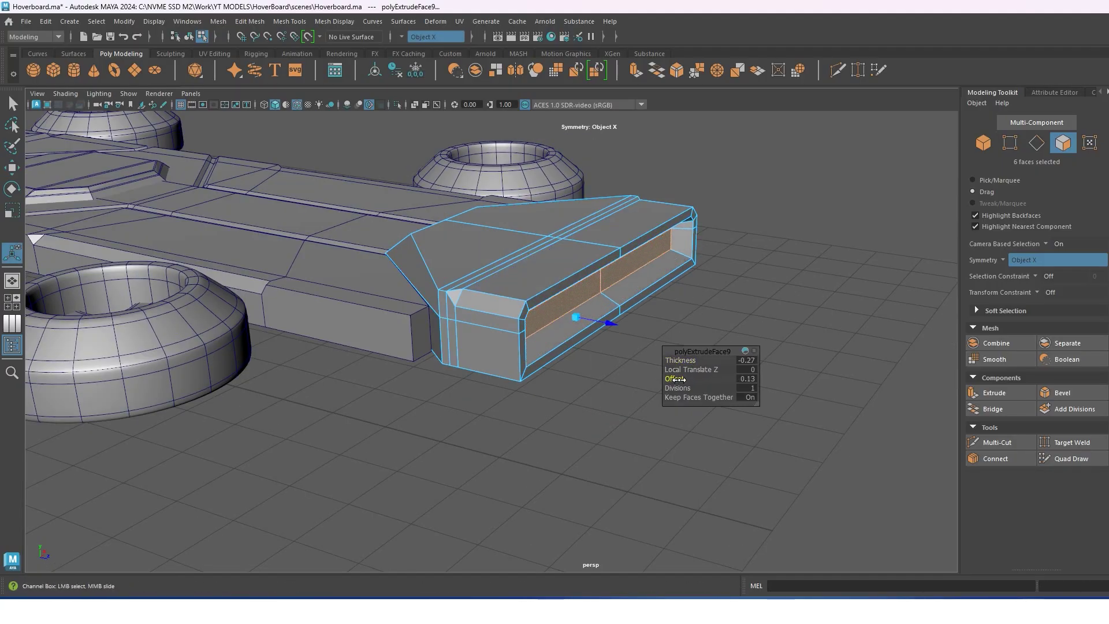
pyautogui.keyDown('alt'); pyautogui.moveTo(606, 269); pyautogui.dragTo(624, 290); pyautogui.keyUp('alt')
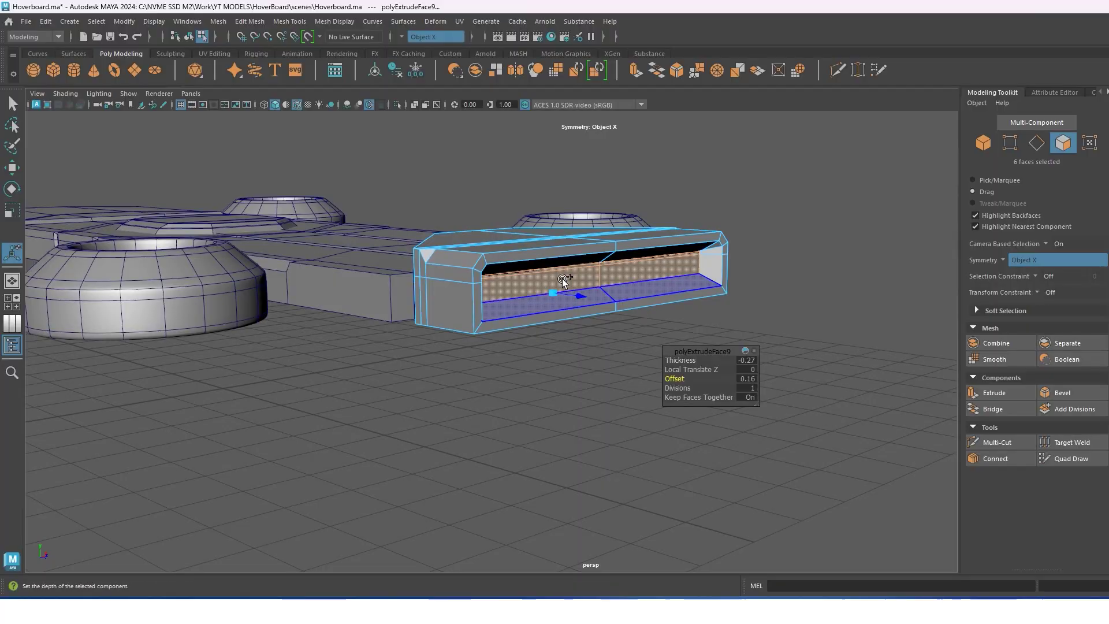
pyautogui.press('w')
pyautogui.keyDown('alt'); pyautogui.moveTo(590, 278); pyautogui.dragTo(558, 310); pyautogui.keyUp('alt')
pyautogui.moveTo(519, 335)
pyautogui.keyDown('shift'); pyautogui.mouseDown(button='right')
pyautogui.moveTo(517, 323)
pyautogui.moveTo(555, 315)
pyautogui.mouseUp(button='right'); pyautogui.keyUp('shift')
# Select the vent rim faces without the corners and preview them smoothed.
pyautogui.moveTo(554, 315)
pyautogui.keyDown('alt'); pyautogui.mouseDown()
pyautogui.moveTo(586, 312)
pyautogui.moveTo(529, 306)
pyautogui.mouseUp(); pyautogui.keyUp('alt')
pyautogui.click(677, 359)
pyautogui.press('w')
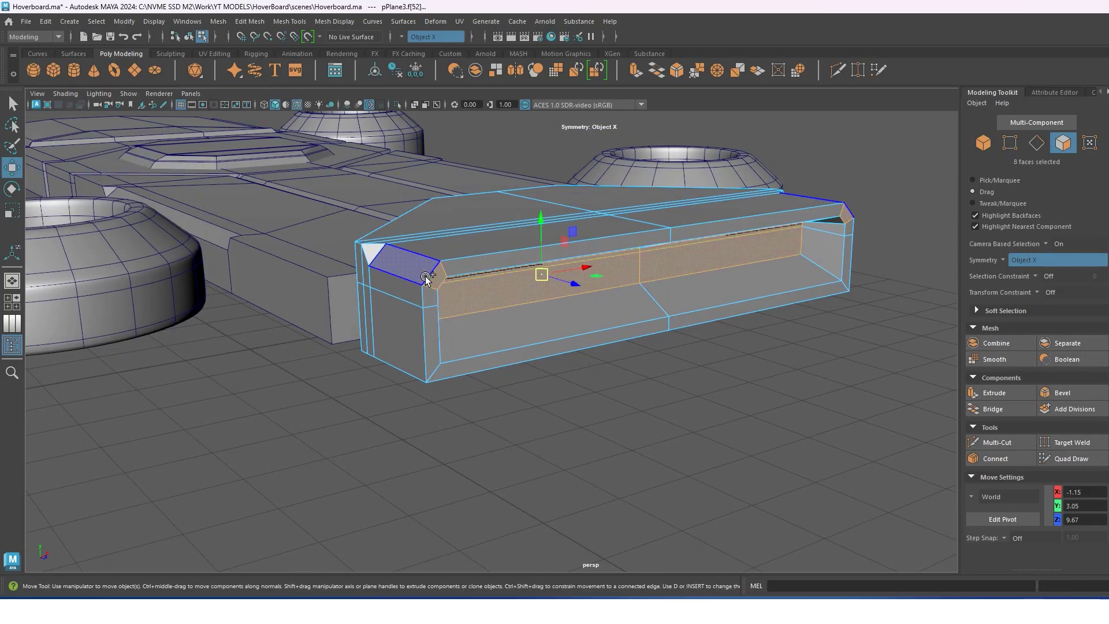
pyautogui.keyDown('shift'); pyautogui.rightClick(432, 274); pyautogui.keyUp('shift')
pyautogui.keyDown('shift'); pyautogui.click(439, 281); pyautogui.keyUp('shift')
pyautogui.moveTo(456, 272)
pyautogui.keyDown('alt'); pyautogui.mouseDown()
pyautogui.moveTo(503, 290)
pyautogui.moveTo(467, 249)
pyautogui.mouseUp(); pyautogui.keyUp('alt')
pyautogui.press('3')
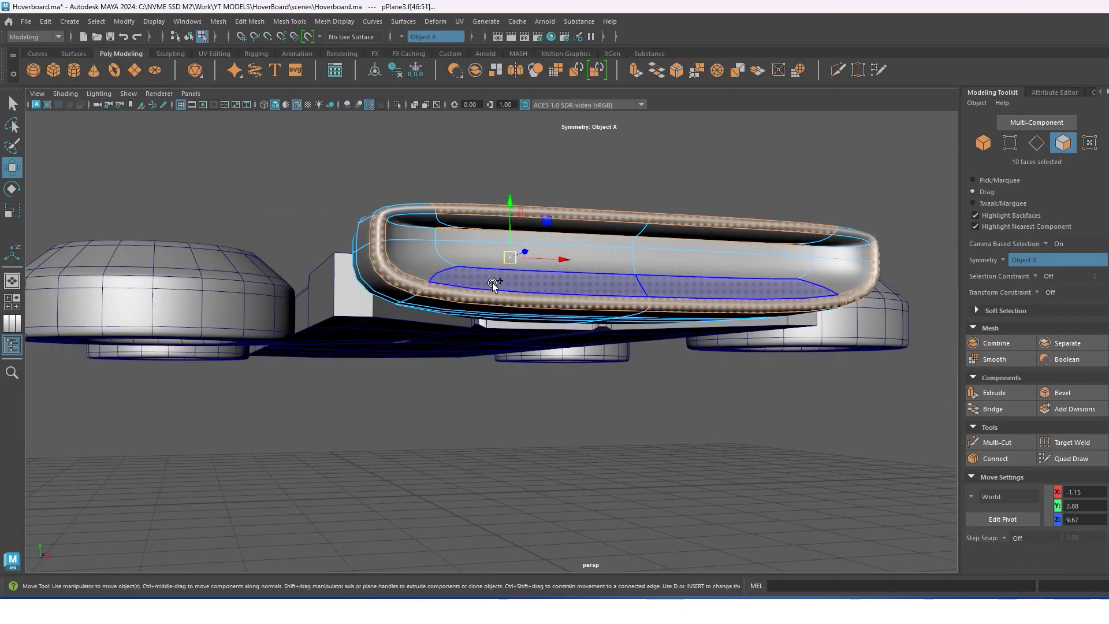
# Select the ring of inner vent faces and bevel their edges.
pyautogui.click(477, 317)
pyautogui.moveTo(450, 218); pyautogui.dragTo(453, 248, button='right')
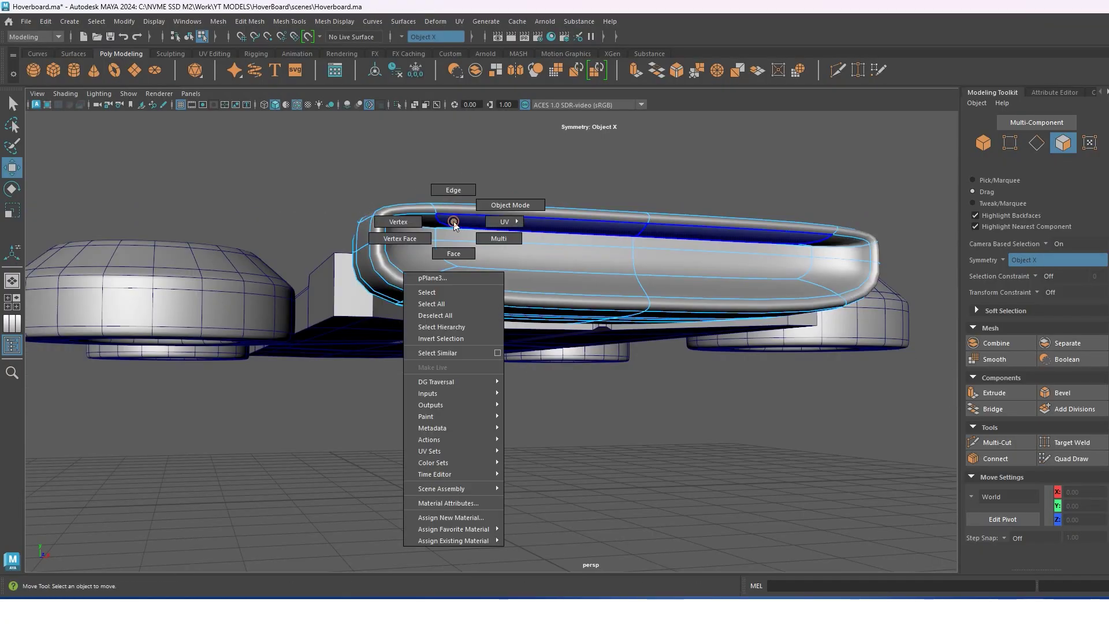
pyautogui.doubleClick(380, 215)
pyautogui.press('1')
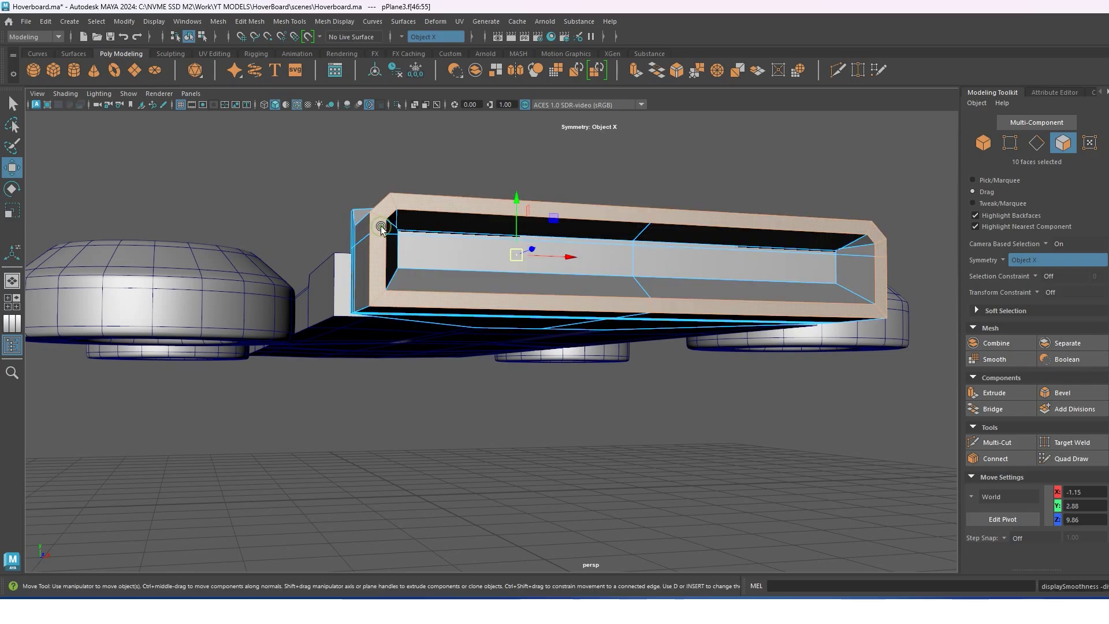
pyautogui.keyDown('alt'); pyautogui.moveTo(405, 243); pyautogui.dragTo(670, 355); pyautogui.keyUp('alt')
pyautogui.hotkey('ctrl', 'b')
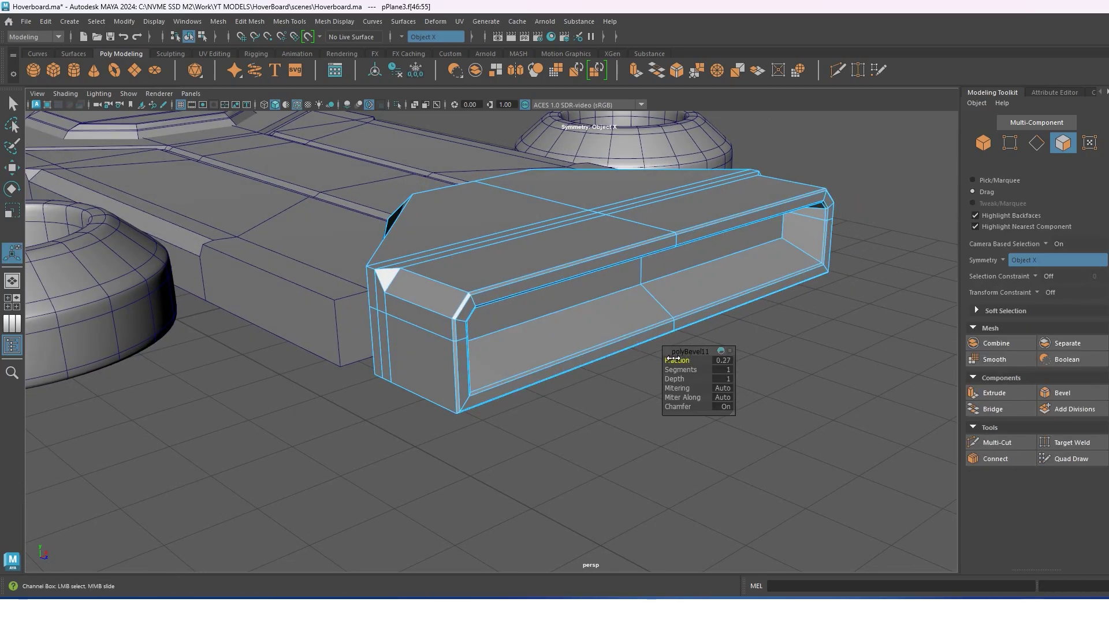
pyautogui.press('w')
pyautogui.click(568, 299)
pyautogui.moveTo(543, 278)
pyautogui.keyDown('alt'); pyautogui.mouseDown()
pyautogui.moveTo(569, 299)
pyautogui.moveTo(646, 285)
pyautogui.mouseUp(); pyautogui.keyUp('alt')
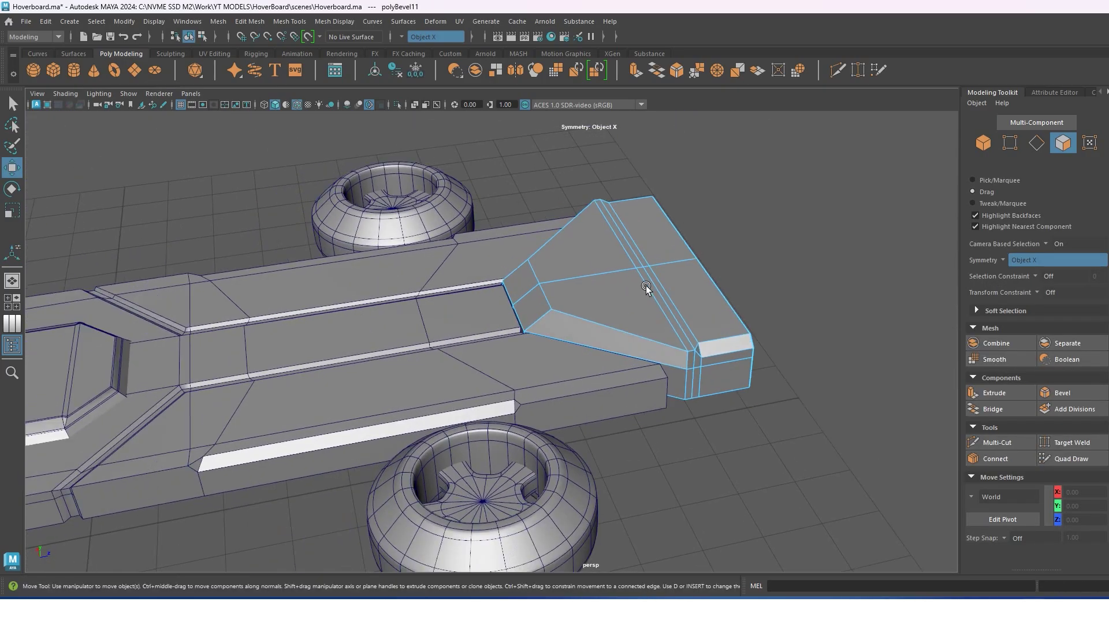
pyautogui.moveTo(606, 259); pyautogui.dragTo(692, 218, button='right')
pyautogui.keyDown('alt'); pyautogui.moveTo(692, 218); pyautogui.dragTo(726, 259); pyautogui.keyUp('alt')
pyautogui.keyDown('alt'); pyautogui.moveTo(503, 307); pyautogui.dragTo(643, 281); pyautogui.keyUp('alt')
# Select a side face of the deck, save the scene, and extrude that face outward.
pyautogui.click(619, 285)
pyautogui.moveTo(623, 266); pyautogui.dragTo(623, 306, button='right')
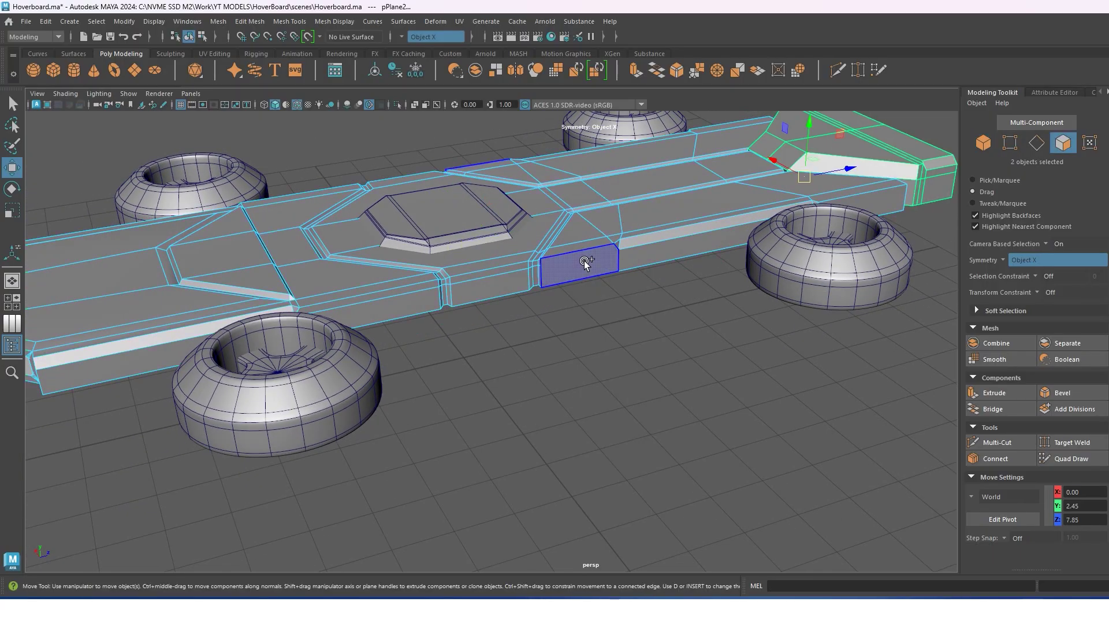
pyautogui.click(586, 263)
pyautogui.hotkey('ctrl', 's')
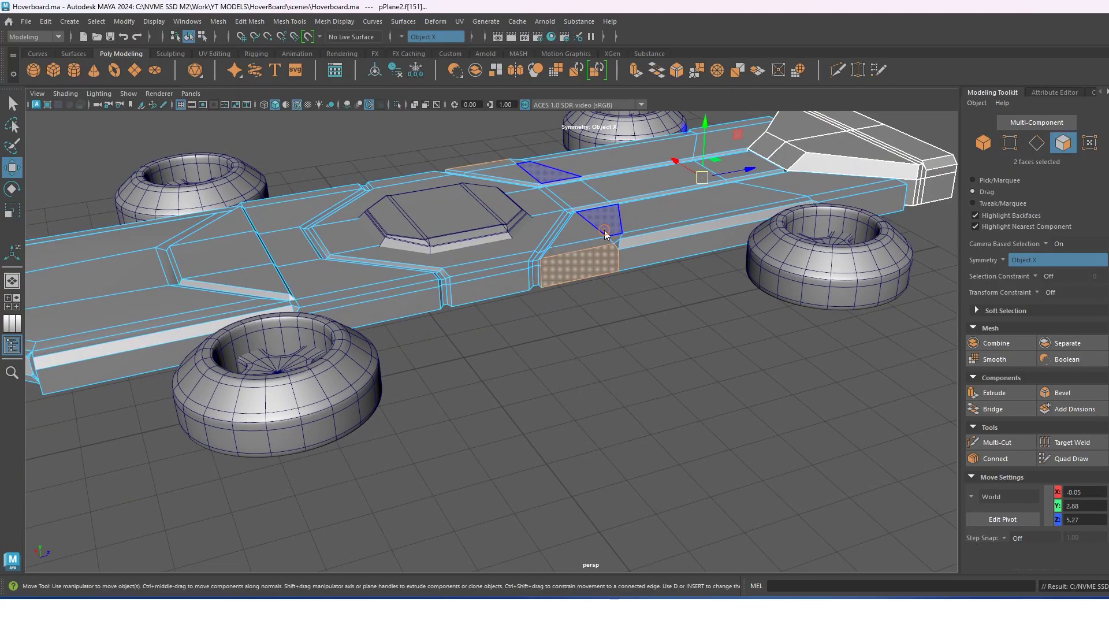
pyautogui.keyDown('shift'); pyautogui.moveTo(605, 234); pyautogui.dragTo(664, 317, button='right'); pyautogui.keyUp('shift')
pyautogui.moveTo(663, 317)
pyautogui.keyDown('alt'); pyautogui.mouseDown()
pyautogui.moveTo(649, 273)
pyautogui.moveTo(596, 299)
pyautogui.mouseUp(); pyautogui.keyUp('alt')
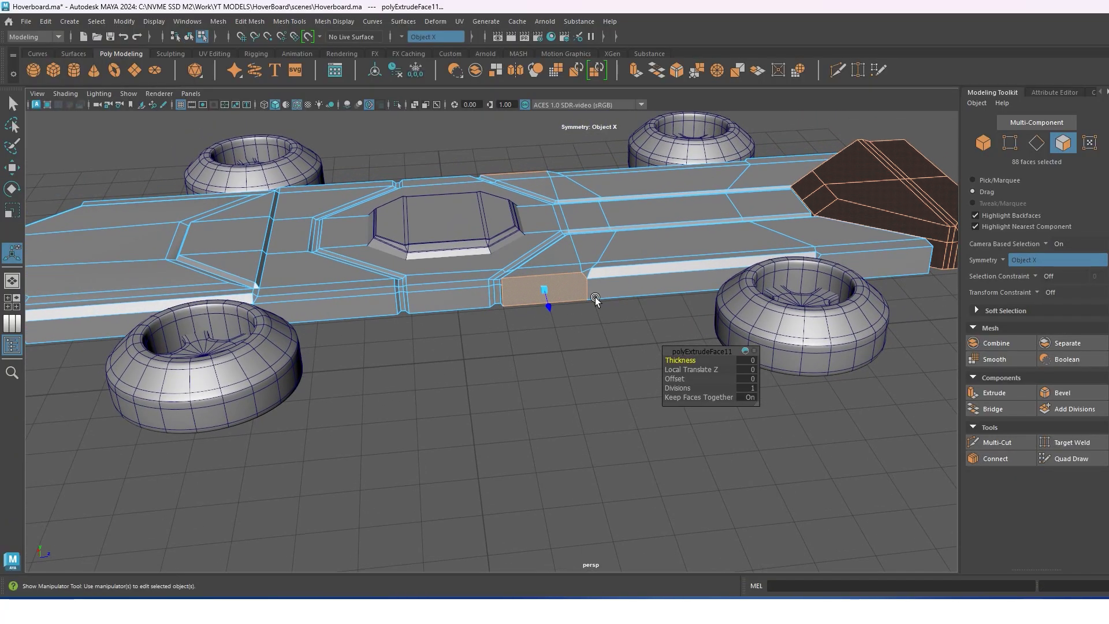
pyautogui.press('f')
# Extrude the deck's side panel faces and adjust the extrusion's thickness and inset.
pyautogui.press('F9')
pyautogui.press('w')
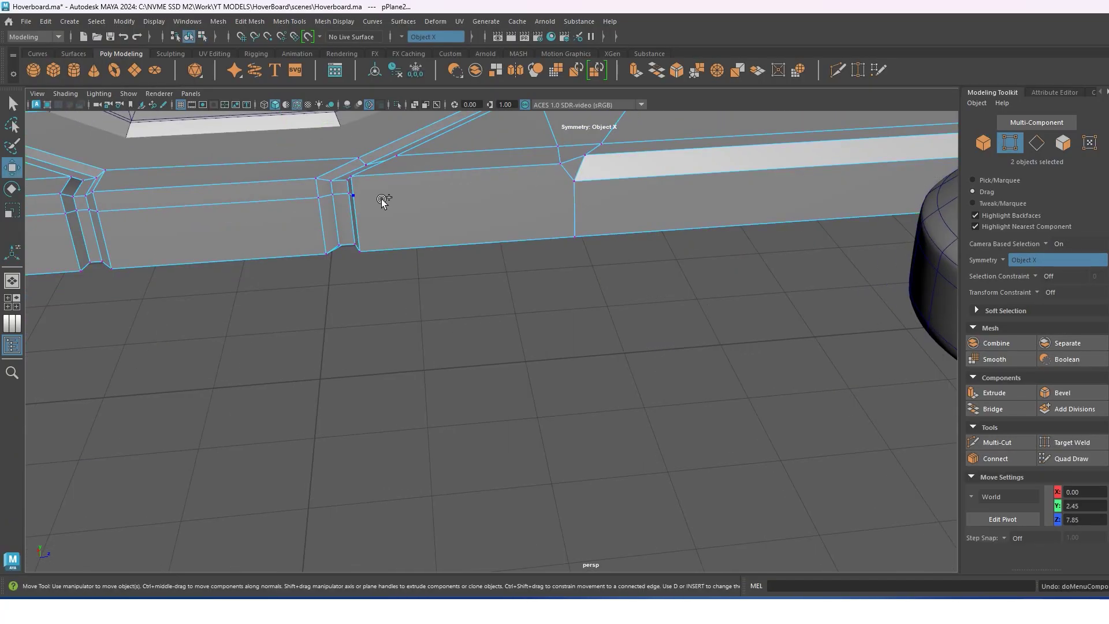
pyautogui.press('F8')
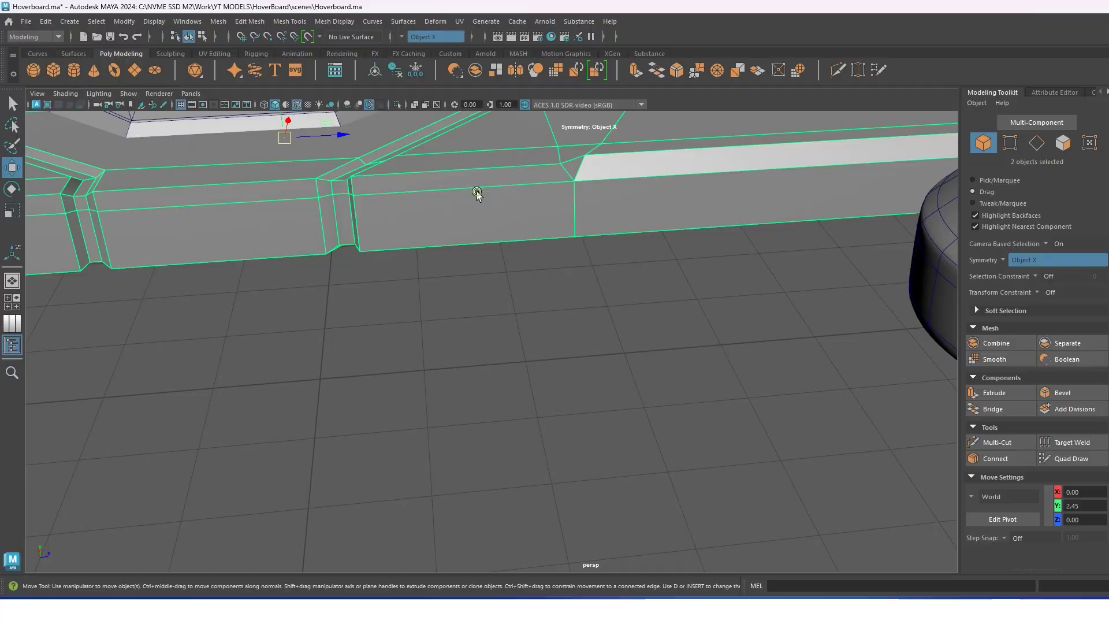
pyautogui.press('F11')
pyautogui.click(475, 203)
pyautogui.keyDown('shift'); pyautogui.rightClick(475, 202); pyautogui.keyUp('shift')
pyautogui.keyDown('shift'); pyautogui.moveTo(476, 203); pyautogui.dragTo(684, 345, button='right'); pyautogui.keyUp('shift')
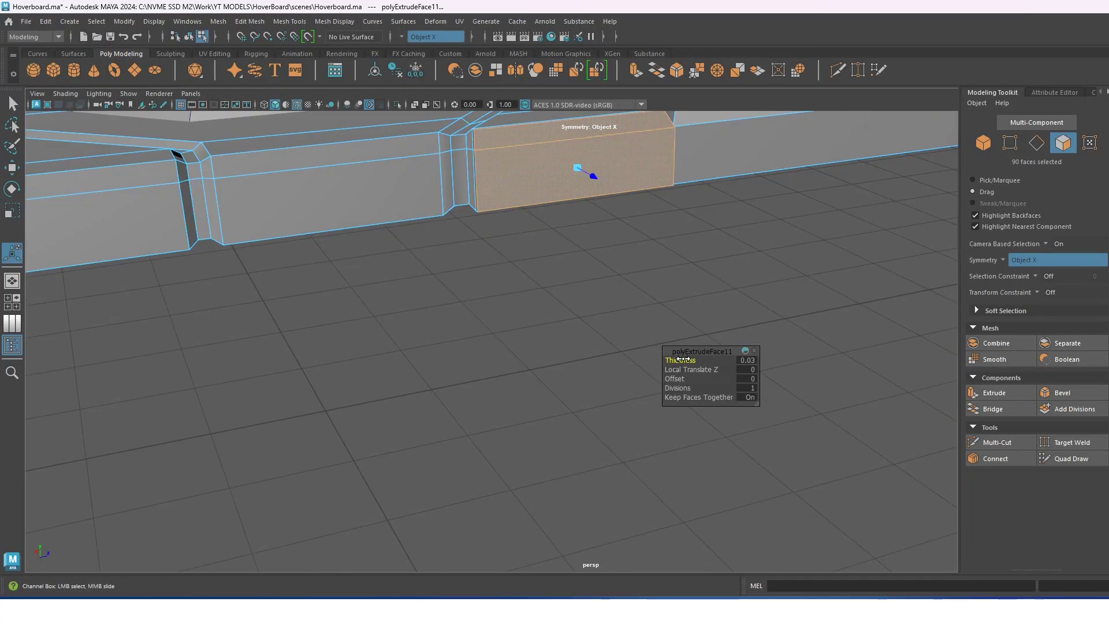
pyautogui.moveTo(682, 359); pyautogui.dragTo(675, 360)
pyautogui.moveTo(672, 378); pyautogui.dragTo(677, 378)
pyautogui.scroll(-5, 679, 380)
pyautogui.keyDown('alt'); pyautogui.moveTo(615, 310); pyautogui.dragTo(651, 318); pyautogui.keyUp('alt')
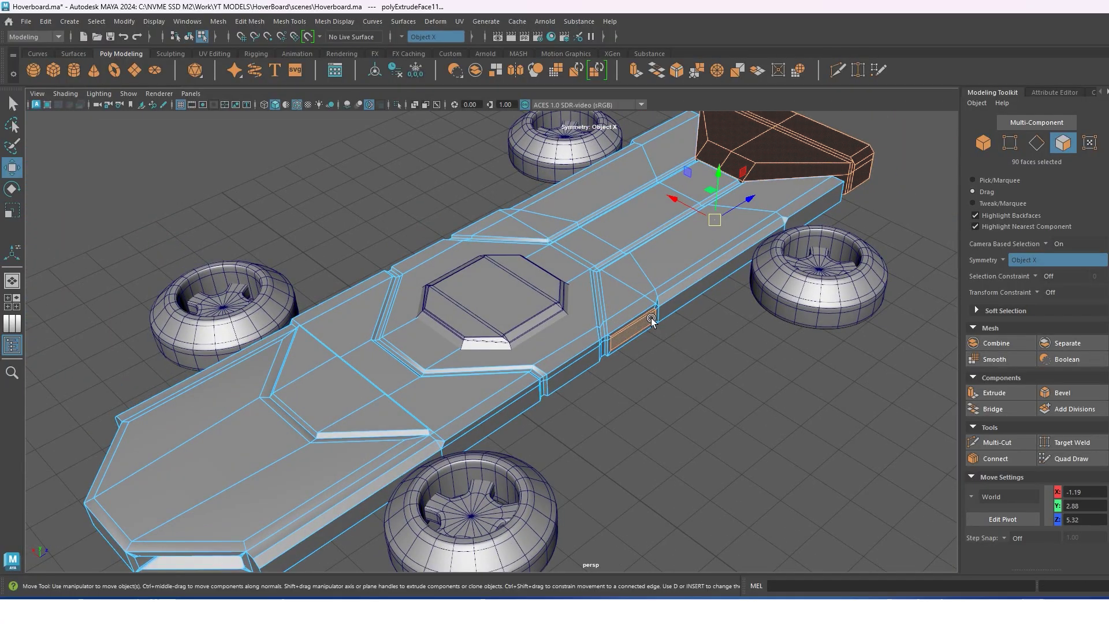
# Reselect the side panel faces, then return to object mode and clear the selection.
pyautogui.click(612, 309)
pyautogui.press('w')
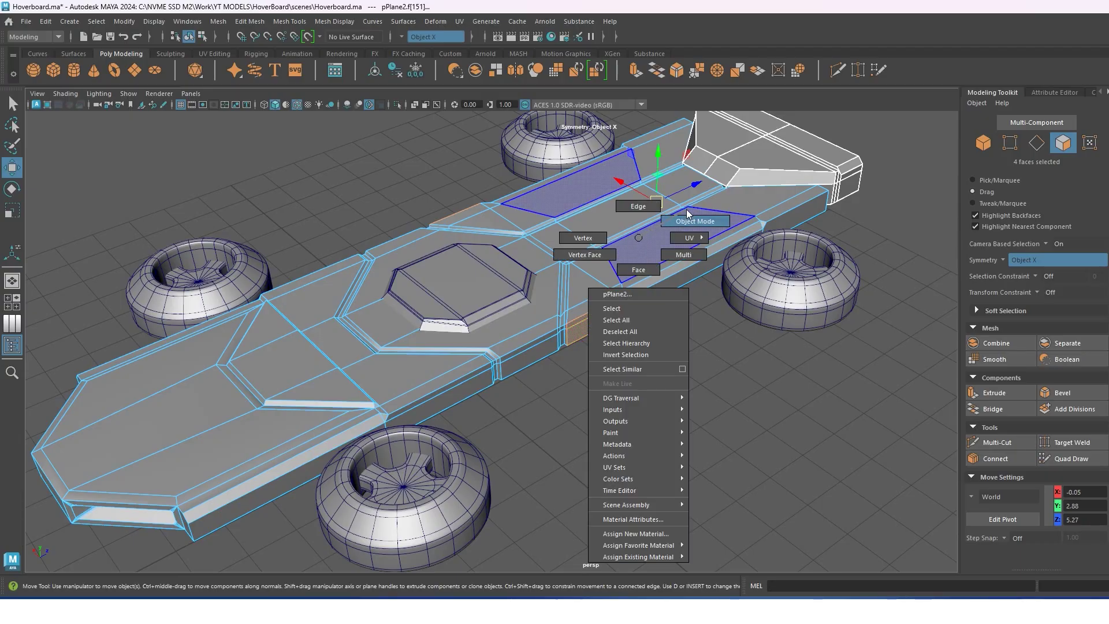
pyautogui.moveTo(606, 235); pyautogui.dragTo(687, 209, button='right')
pyautogui.scroll(-3, 451, 195)
pyautogui.keyDown('shift'); pyautogui.moveTo(473, 185); pyautogui.dragTo(768, 469); pyautogui.keyUp('shift')
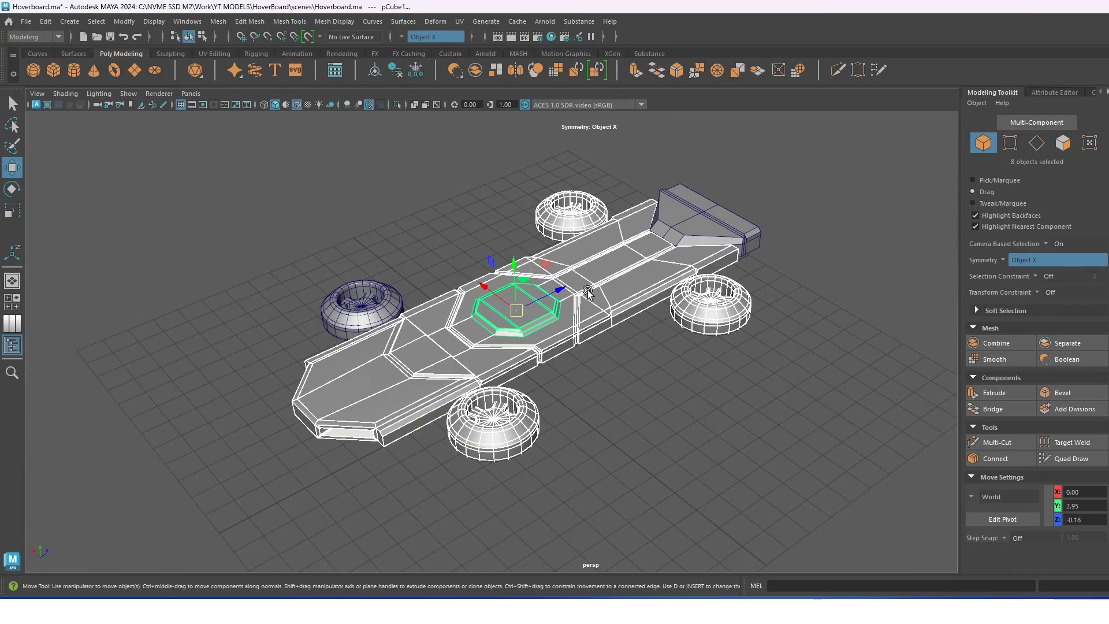
pyautogui.moveTo(578, 284); pyautogui.dragTo(603, 257, button='right')
pyautogui.press('F8')
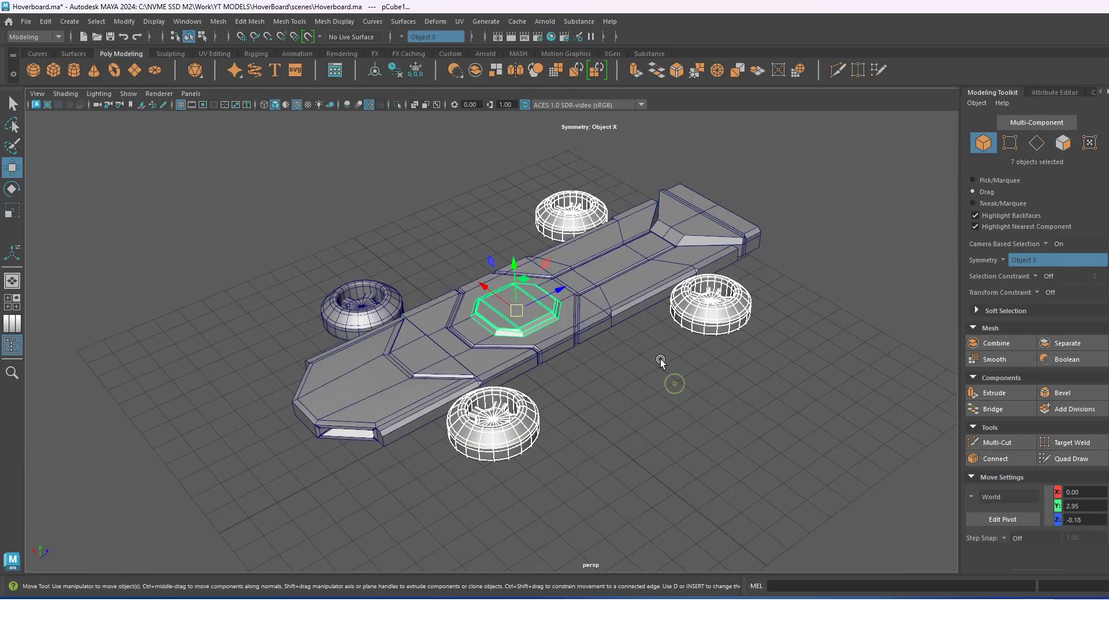
pyautogui.click(661, 361)
# Extrude the small face on the deck's side outward into a rectangular peg.
pyautogui.moveTo(613, 295); pyautogui.dragTo(601, 328, button='right')
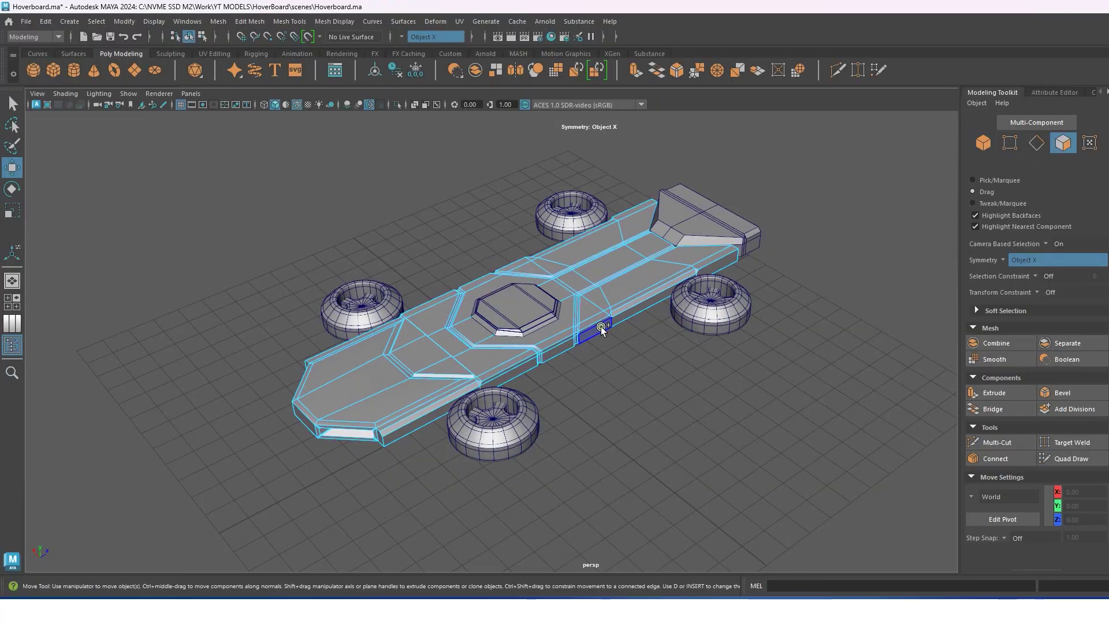
pyautogui.click(601, 328)
pyautogui.keyDown('alt'); pyautogui.moveTo(595, 323); pyautogui.dragTo(558, 319); pyautogui.keyUp('alt')
pyautogui.scroll(5, 556, 301)
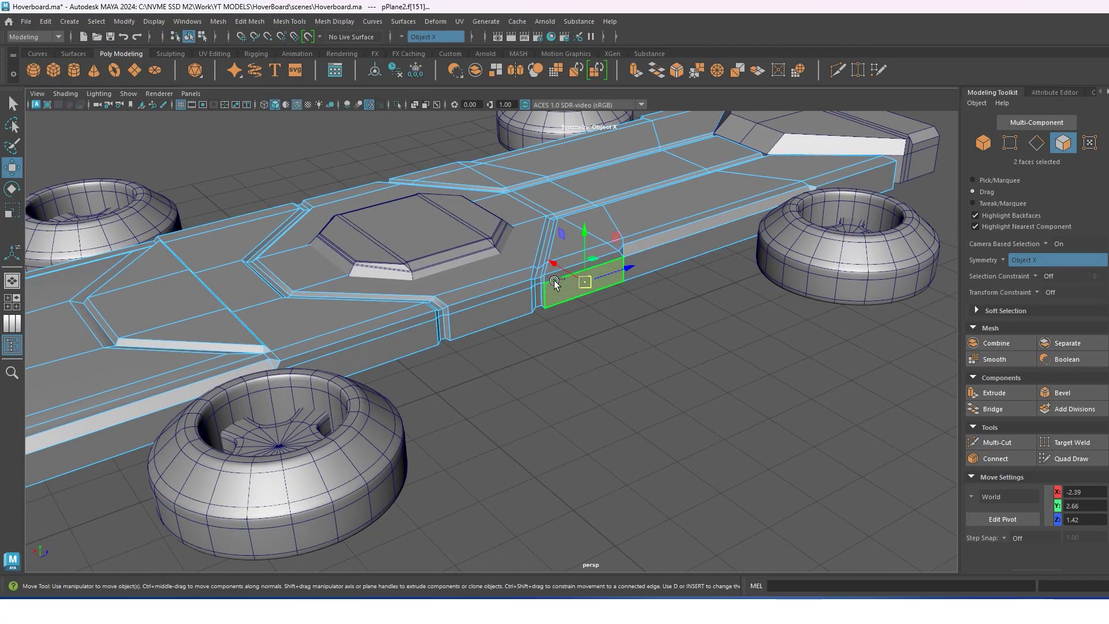
pyautogui.keyDown('shift'); pyautogui.moveTo(664, 353); pyautogui.dragTo(677, 377, button='right'); pyautogui.keyUp('shift')
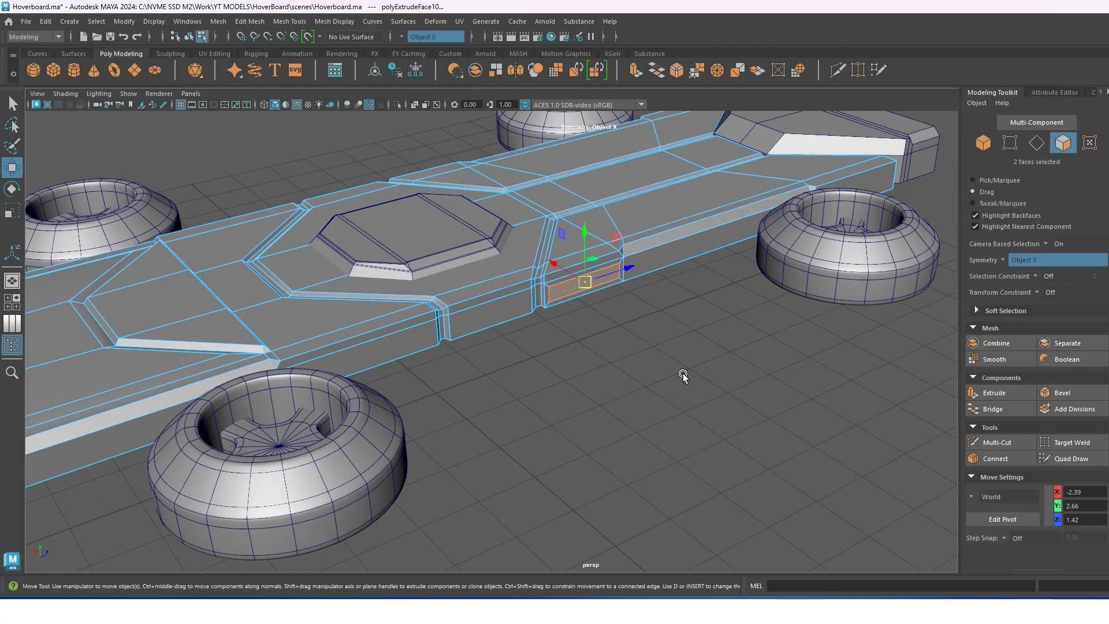
pyautogui.keyDown('shift'); pyautogui.moveTo(639, 233); pyautogui.dragTo(642, 278, button='right'); pyautogui.keyUp('shift')
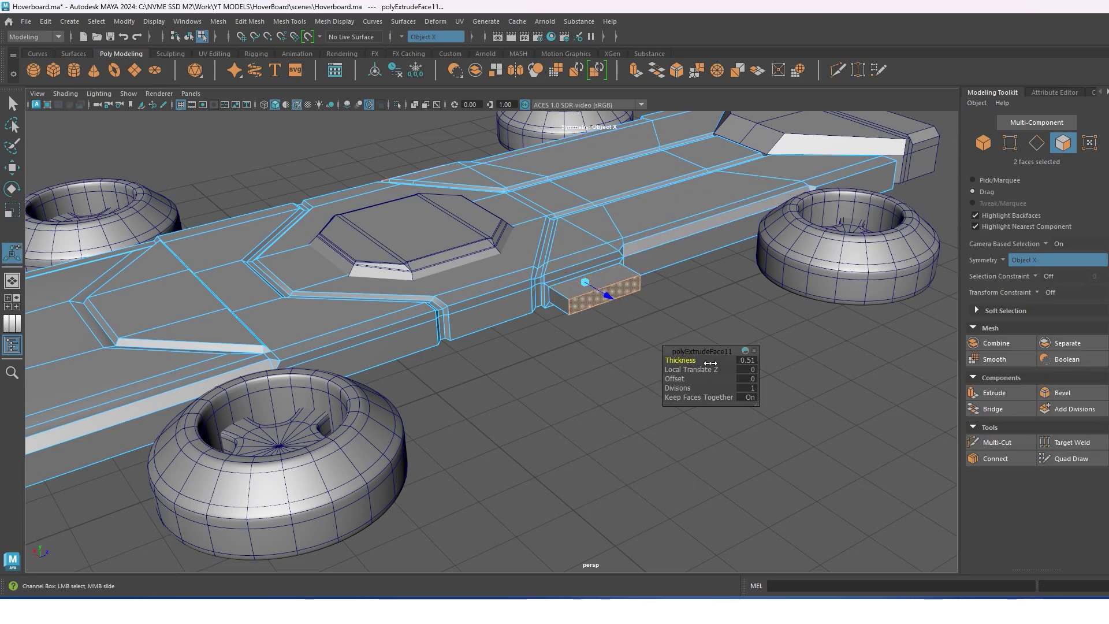
pyautogui.press('w')
# Orbit out to review the whole hoverboard and return to objects with nothing selected.
pyautogui.keyDown('alt'); pyautogui.moveTo(601, 324); pyautogui.dragTo(594, 321); pyautogui.keyUp('alt')
pyautogui.scroll(-3, 594, 321)
pyautogui.scroll(2, 632, 324)
pyautogui.scroll(3, 613, 266)
pyautogui.moveTo(614, 266)
pyautogui.mouseDown(button='right')
pyautogui.moveTo(616, 309)
pyautogui.moveTo(614, 297)
pyautogui.mouseUp(button='right')
pyautogui.scroll(-5, 578, 301)
pyautogui.keyDown('alt'); pyautogui.moveTo(549, 300); pyautogui.dragTo(512, 293); pyautogui.keyUp('alt')
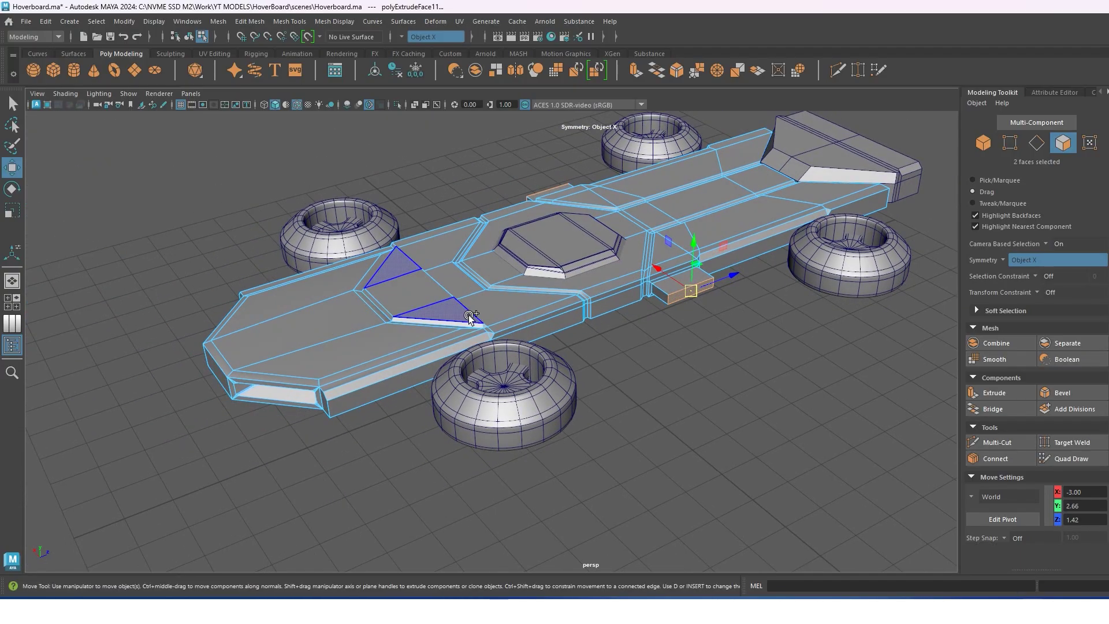
pyautogui.keyDown('alt'); pyautogui.moveTo(620, 255); pyautogui.dragTo(627, 265); pyautogui.keyUp('alt')
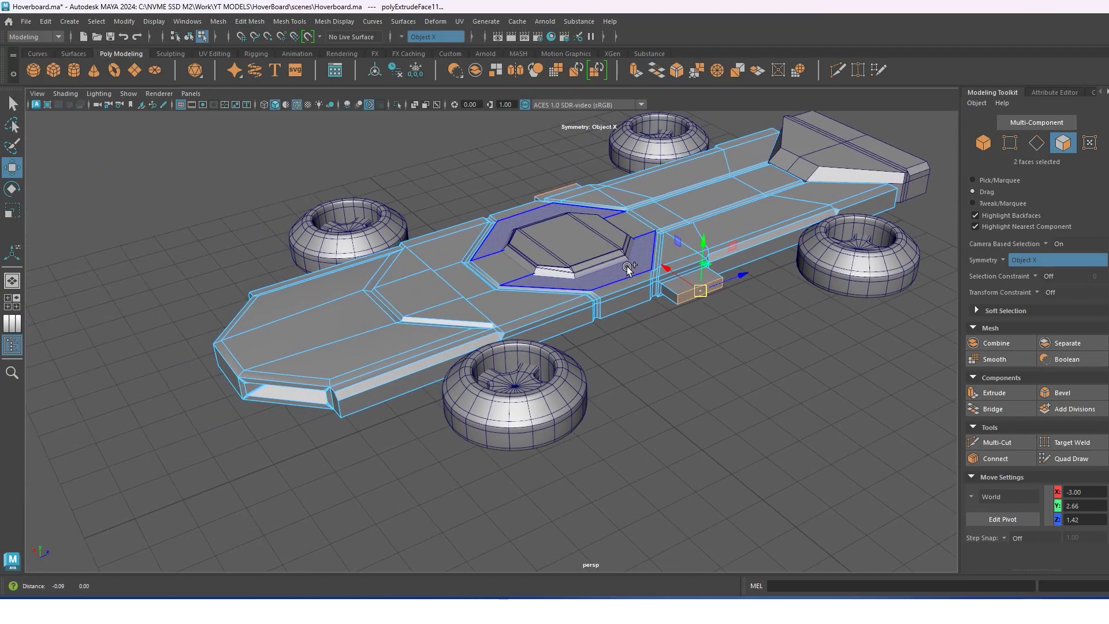
pyautogui.rightClick(689, 219)
pyautogui.click(774, 226)
# Draw a polygon cylinder in the front view and lift it above the board.
pyautogui.moveTo(775, 293); pyautogui.dragTo(754, 303)
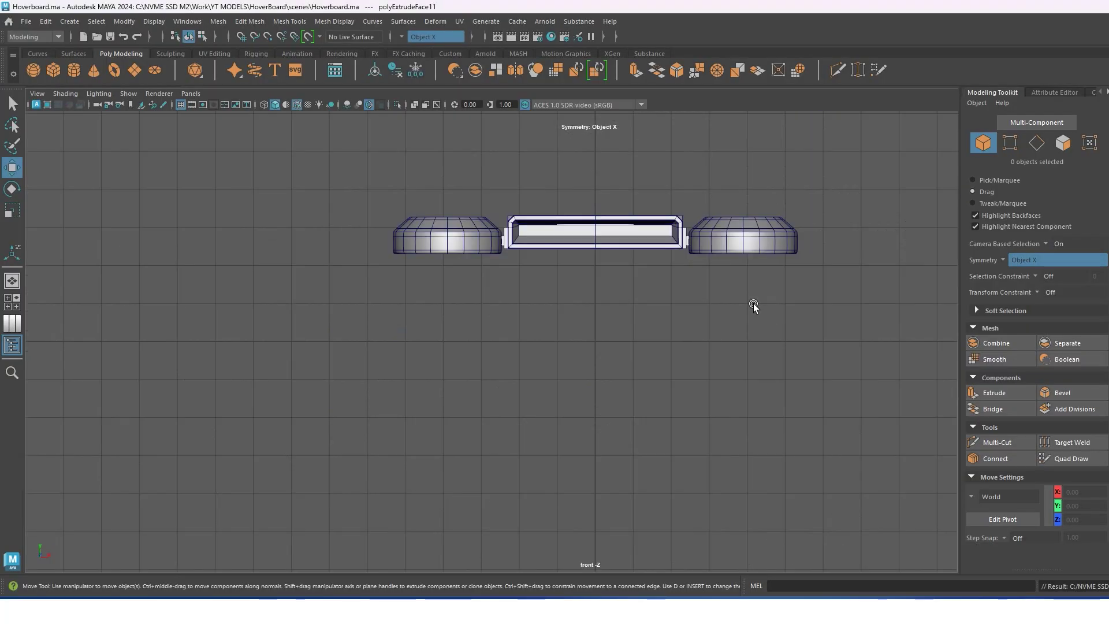
pyautogui.keyDown('shift'); pyautogui.moveTo(583, 190); pyautogui.dragTo(597, 291, button='right'); pyautogui.keyUp('shift')
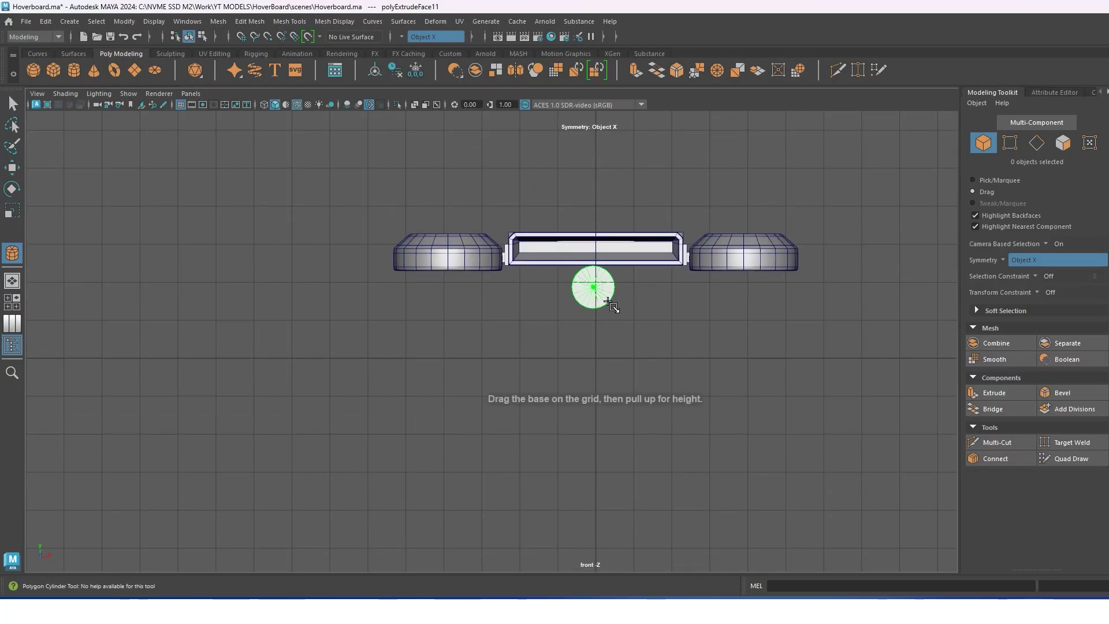
pyautogui.press('w')
pyautogui.press('space')
pyautogui.moveTo(605, 173); pyautogui.dragTo(644, 249)
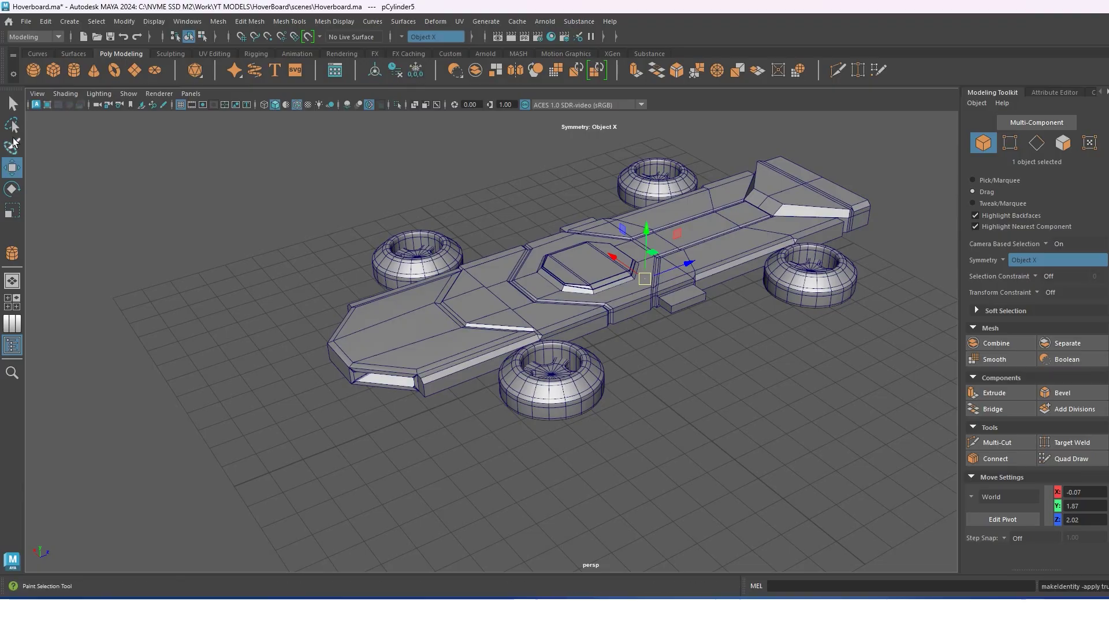
pyautogui.click(12, 103)
pyautogui.press('w')
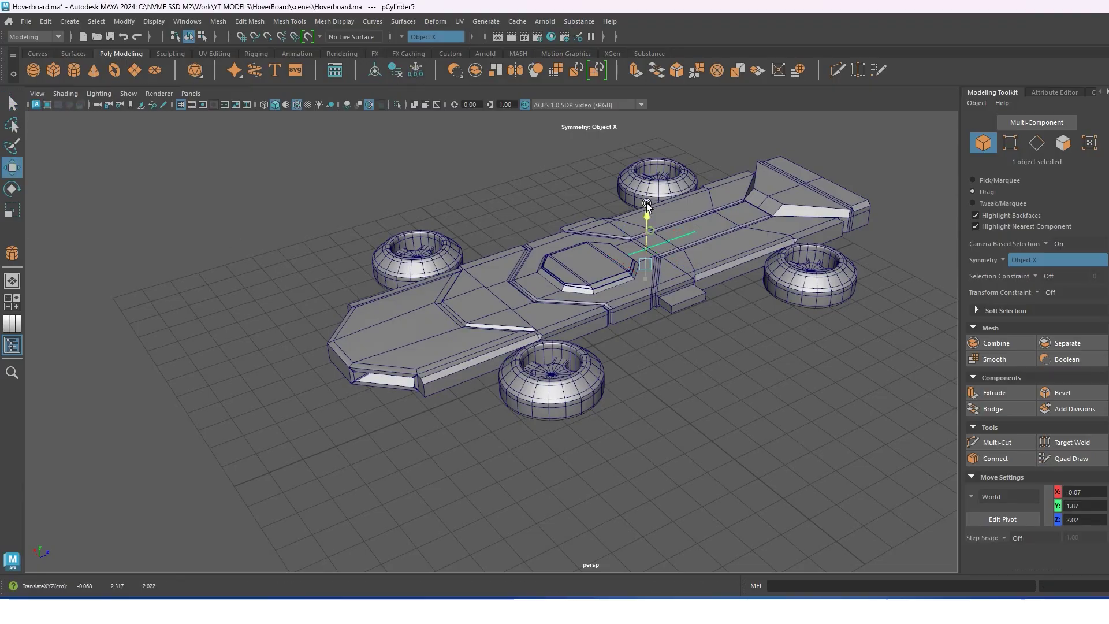
pyautogui.moveTo(636, 234)
pyautogui.mouseDown()
pyautogui.moveTo(637, 202)
pyautogui.moveTo(669, 241)
pyautogui.moveTo(632, 257)
pyautogui.mouseUp()
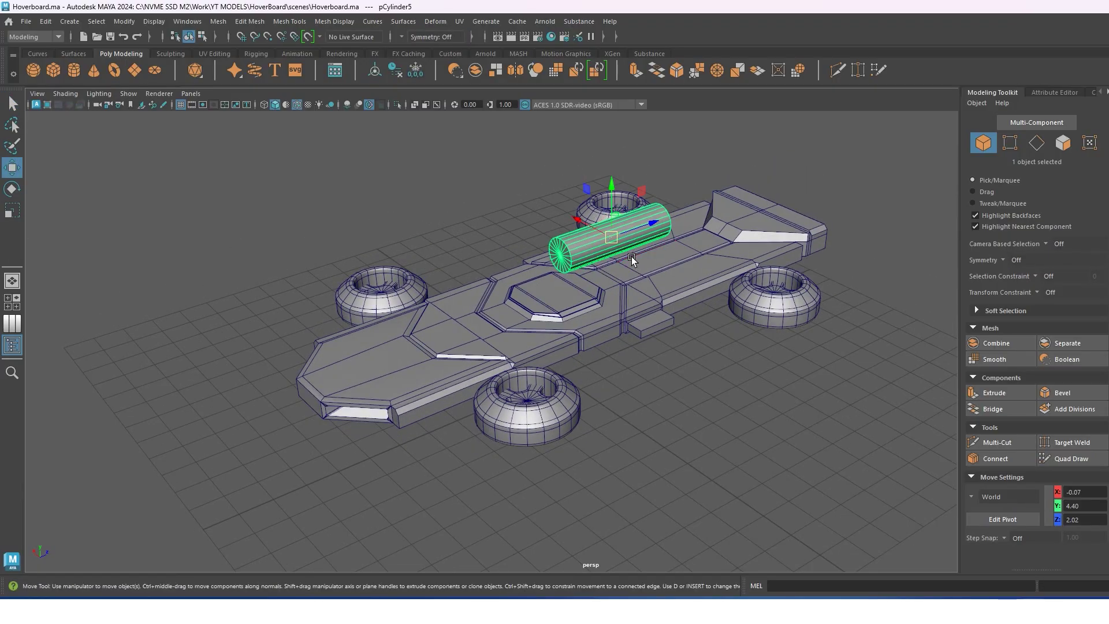
# Toggle the cylinder's manipulator handles, then delete the lifted cylinder.
pyautogui.scroll(5, 632, 283)
pyautogui.scroll(-1, 675, 204)
pyautogui.scroll(-3, 674, 205)
pyautogui.press('t')
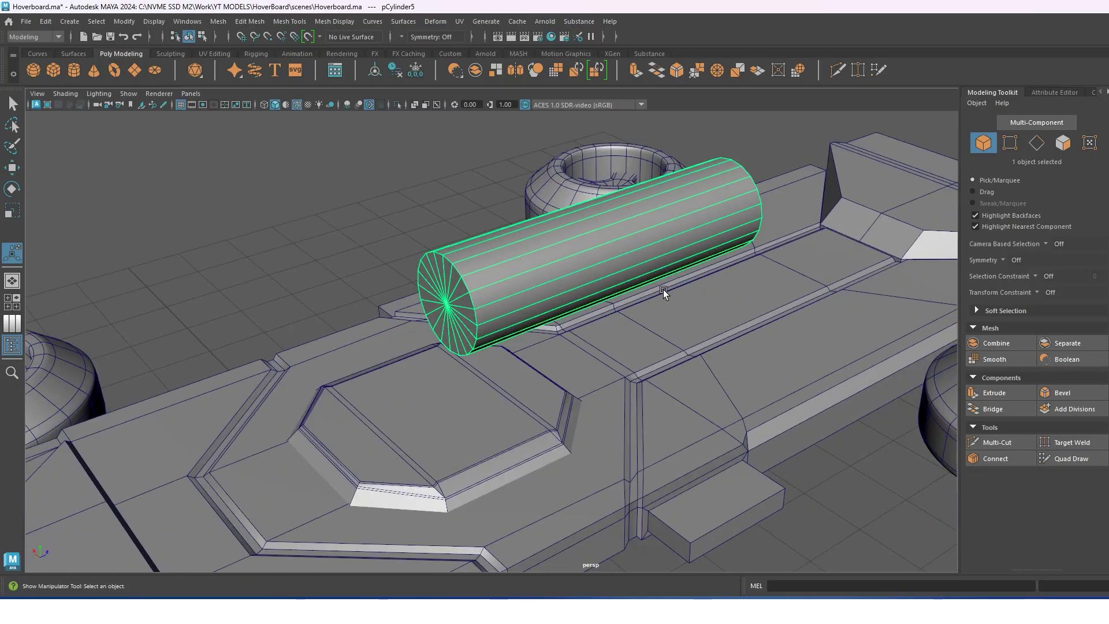
pyautogui.press('w')
pyautogui.press('t')
pyautogui.press('w')
pyautogui.scroll(2, 518, 262)
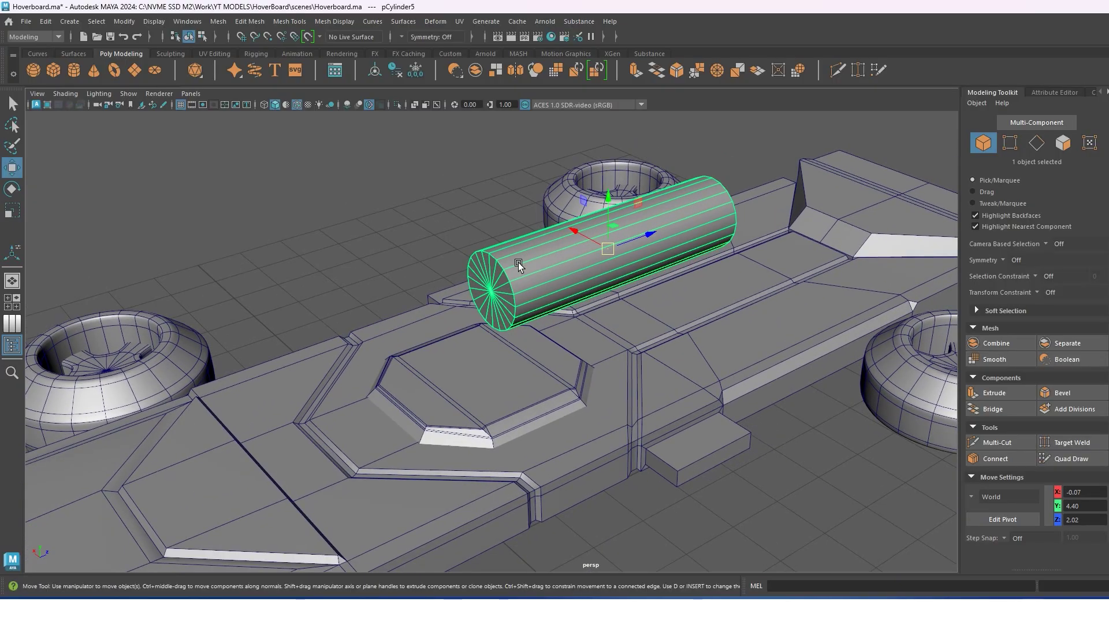
pyautogui.press('Delete')
# Redraw the cylinder across the board in front view with Subdivisions Caps 0, then move it under the deck.
pyautogui.press('space')
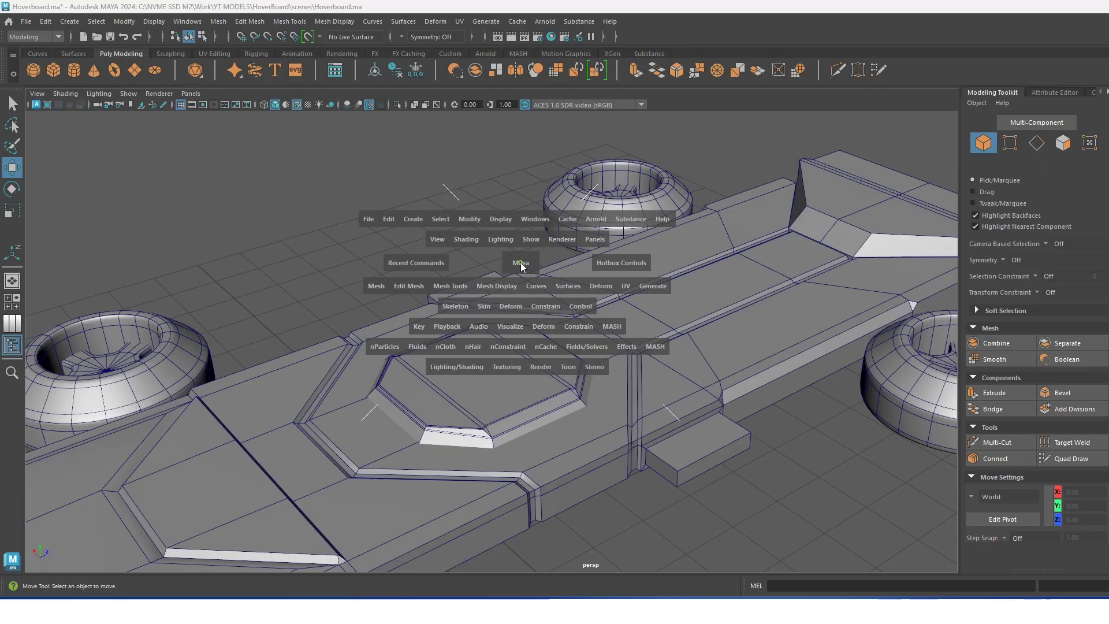
pyautogui.moveTo(520, 261); pyautogui.dragTo(523, 273)
pyautogui.keyDown('shift'); pyautogui.rightClick(568, 212); pyautogui.keyUp('shift')
pyautogui.keyDown('shift'); pyautogui.moveTo(568, 212); pyautogui.dragTo(556, 215, button='right'); pyautogui.keyUp('shift')
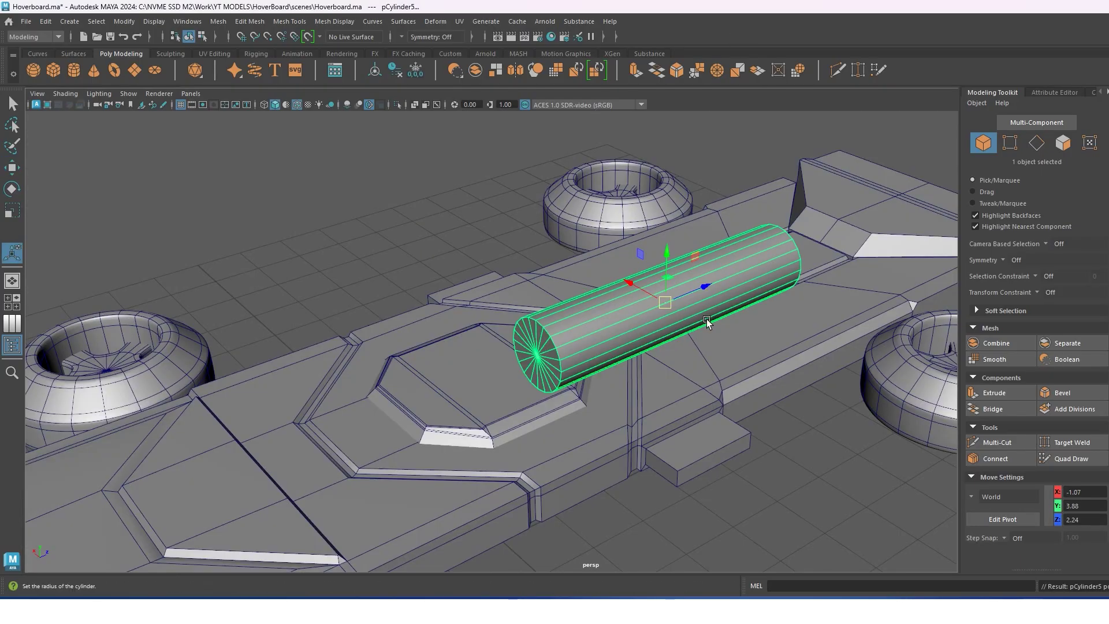
pyautogui.keyDown('alt'); pyautogui.moveTo(706, 319); pyautogui.dragTo(695, 320); pyautogui.keyUp('alt')
pyautogui.press('t')
pyautogui.moveTo(693, 397)
pyautogui.mouseDown()
pyautogui.moveTo(616, 325)
pyautogui.moveTo(644, 292)
pyautogui.moveTo(644, 341)
pyautogui.moveTo(654, 332)
pyautogui.moveTo(584, 300)
pyautogui.moveTo(576, 275)
pyautogui.mouseUp()
pyautogui.scroll(2, 661, 376)
pyautogui.press('w')
pyautogui.scroll(-3, 644, 277)
# Select an end-cap edge of the cylinder and turn on X symmetry.
pyautogui.press('F10')
pyautogui.click(576, 276)
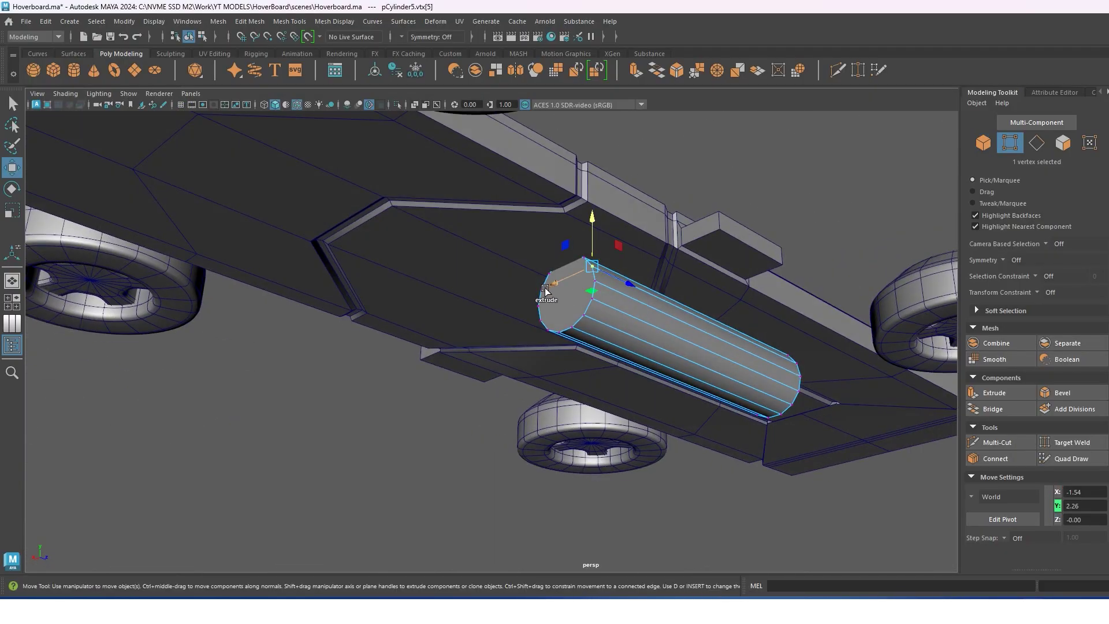
pyautogui.click(401, 36)
pyautogui.keyDown('alt'); pyautogui.moveTo(629, 422); pyautogui.dragTo(589, 441); pyautogui.keyUp('alt')
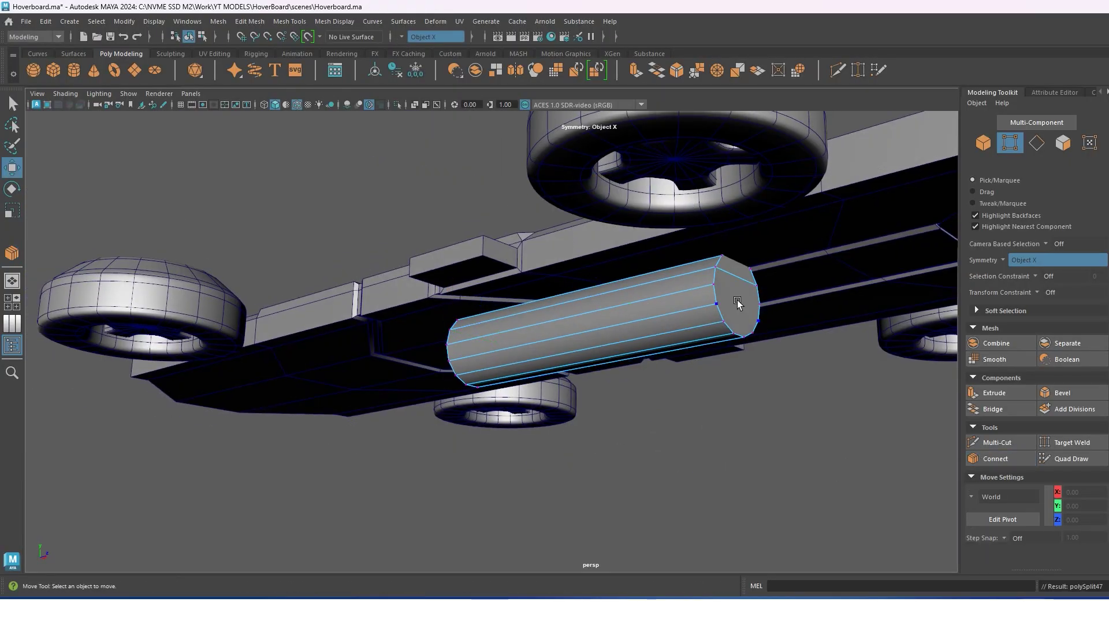
# Select the cylinder's upper faces, scale them flat, and delete them.
pyautogui.moveTo(729, 297); pyautogui.dragTo(729, 313, button='right')
pyautogui.keyDown('alt'); pyautogui.moveTo(730, 314); pyautogui.dragTo(711, 324); pyautogui.keyUp('alt')
pyautogui.click(711, 321)
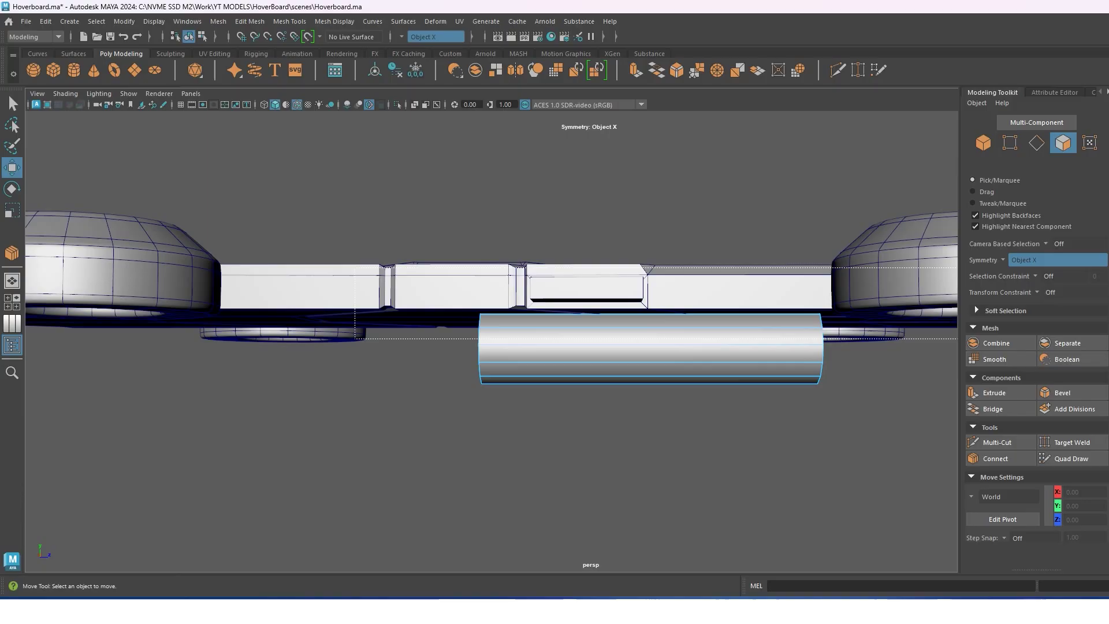
pyautogui.keyDown('alt'); pyautogui.moveTo(884, 321); pyautogui.dragTo(826, 300); pyautogui.keyUp('alt')
pyautogui.press('r')
pyautogui.moveTo(682, 271); pyautogui.dragTo(693, 337)
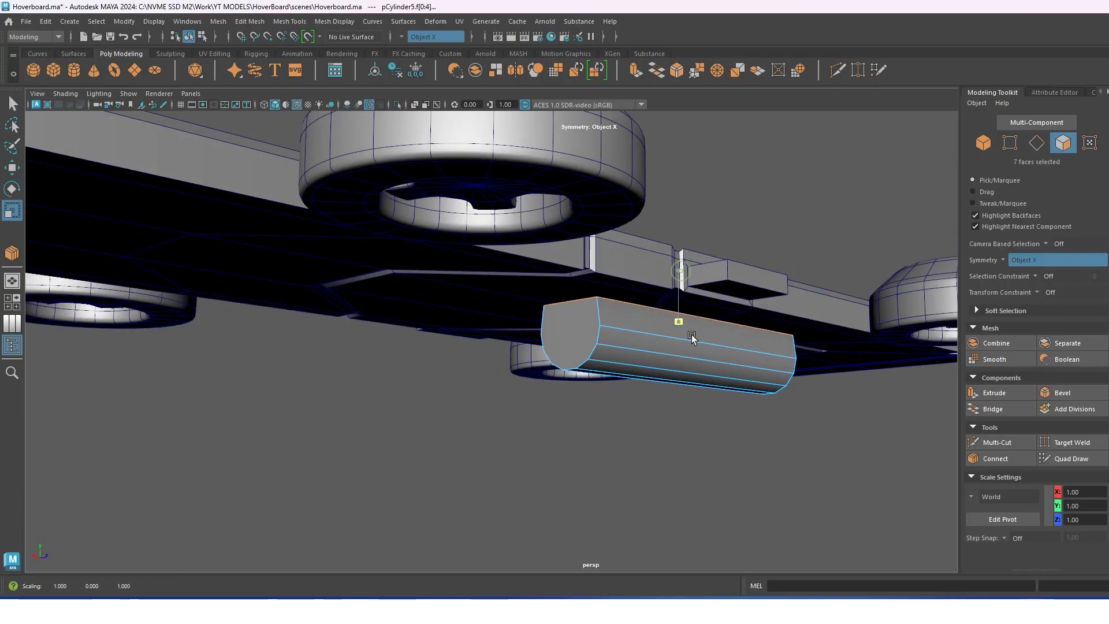
pyautogui.press('Delete')
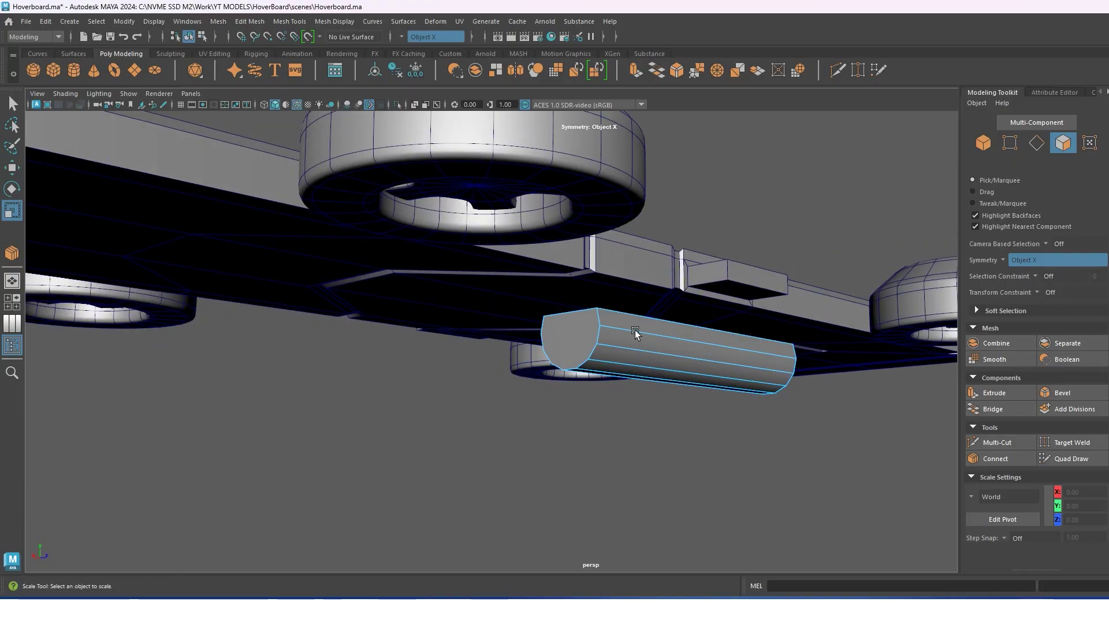
# Raise the cut cylinder up against the underside of the deck.
pyautogui.moveTo(635, 333); pyautogui.dragTo(650, 315, button='right')
pyautogui.press('w')
pyautogui.moveTo(646, 336); pyautogui.dragTo(644, 321, button='middle')
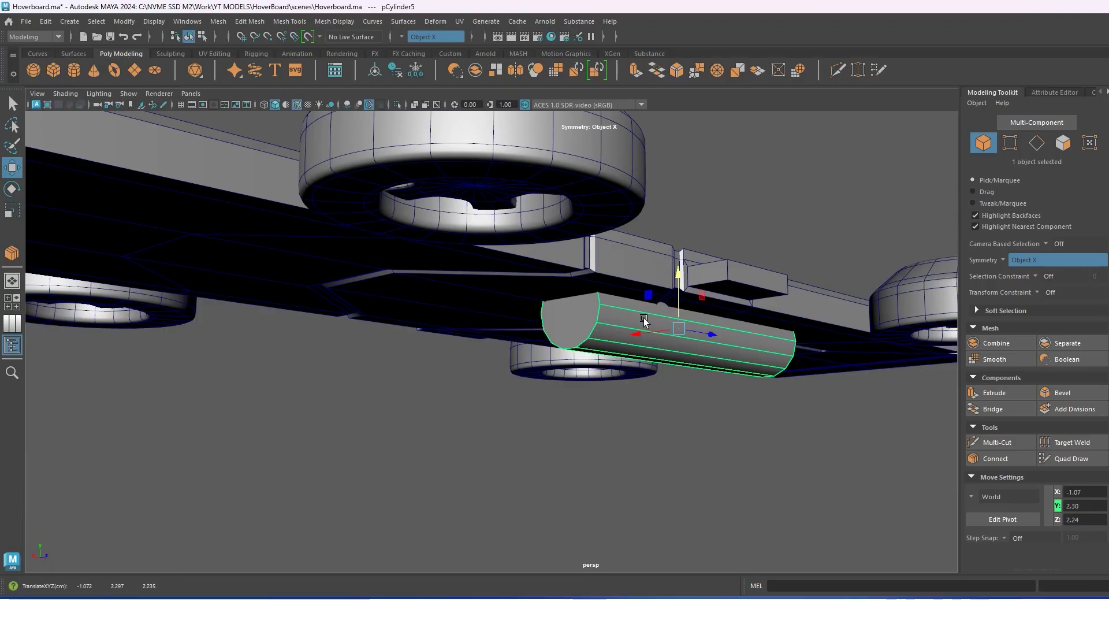
pyautogui.moveTo(644, 321)
pyautogui.keyDown('alt'); pyautogui.mouseDown()
pyautogui.moveTo(633, 315)
pyautogui.moveTo(657, 290)
pyautogui.moveTo(665, 318)
pyautogui.moveTo(595, 223)
pyautogui.mouseUp(); pyautogui.keyUp('alt')
# Connect two vertices on the near end cap with a new edge.
pyautogui.moveTo(612, 238); pyautogui.dragTo(573, 238, button='right')
pyautogui.click(647, 250)
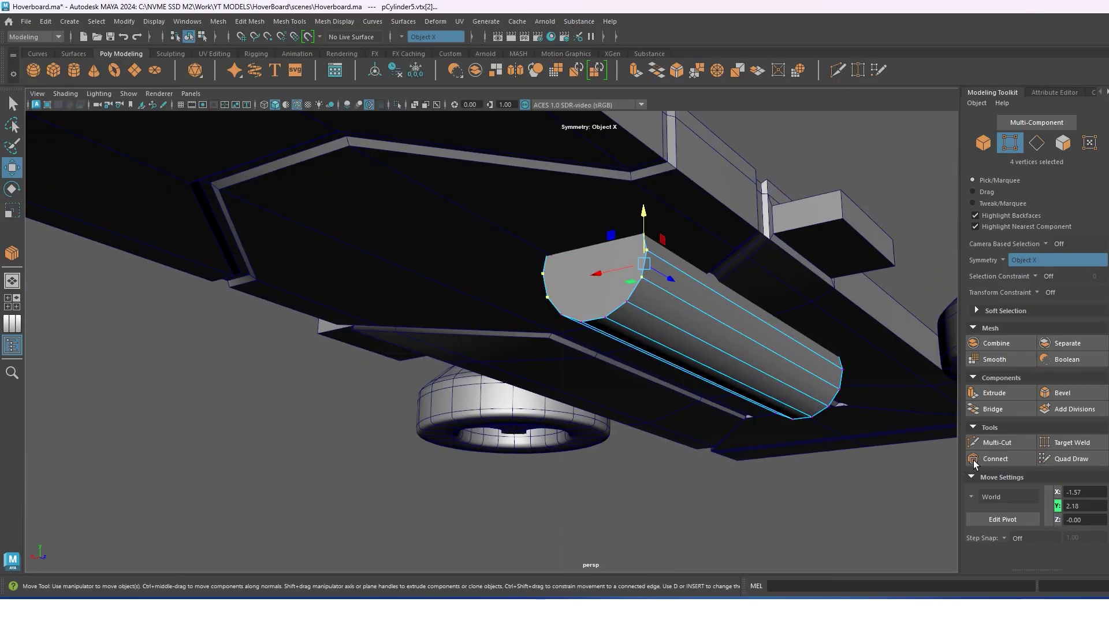
pyautogui.click(648, 283)
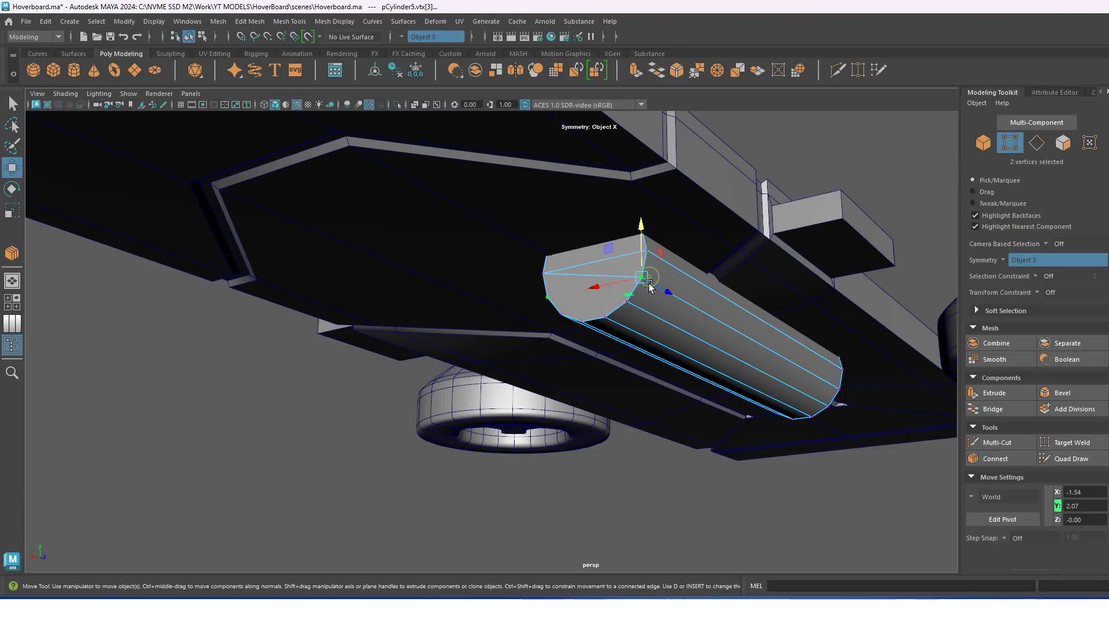
pyautogui.click(976, 460)
pyautogui.click(994, 458)
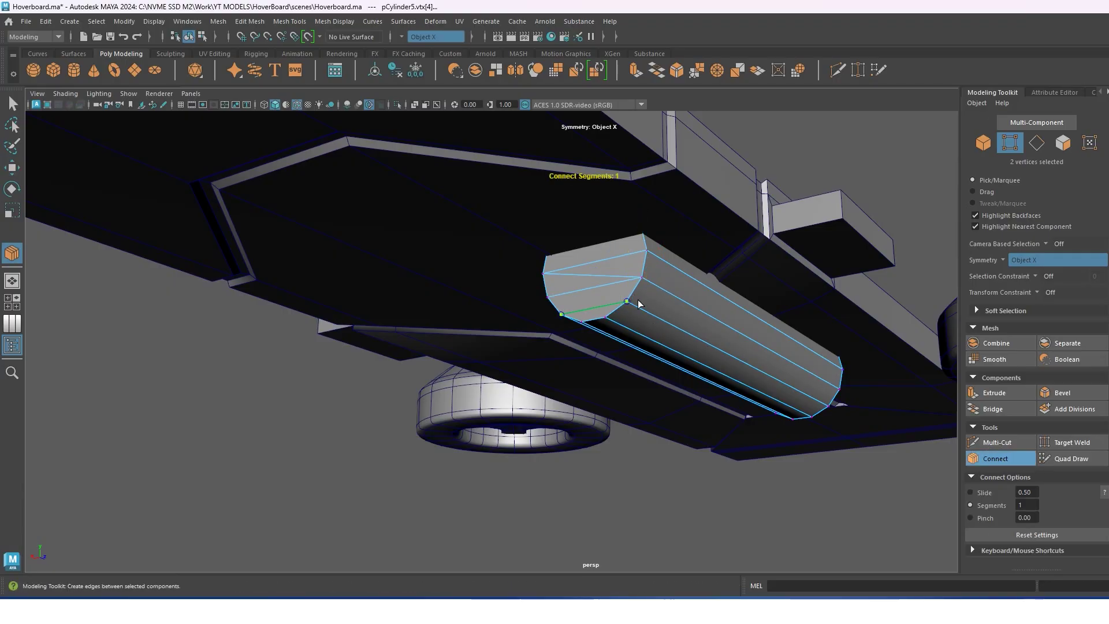
pyautogui.moveTo(621, 265); pyautogui.dragTo(620, 217, button='right')
# Connect a vertex pair on the far end cap, then pick edges along the canister.
pyautogui.keyDown('alt'); pyautogui.moveTo(618, 231); pyautogui.dragTo(611, 227); pyautogui.keyUp('alt')
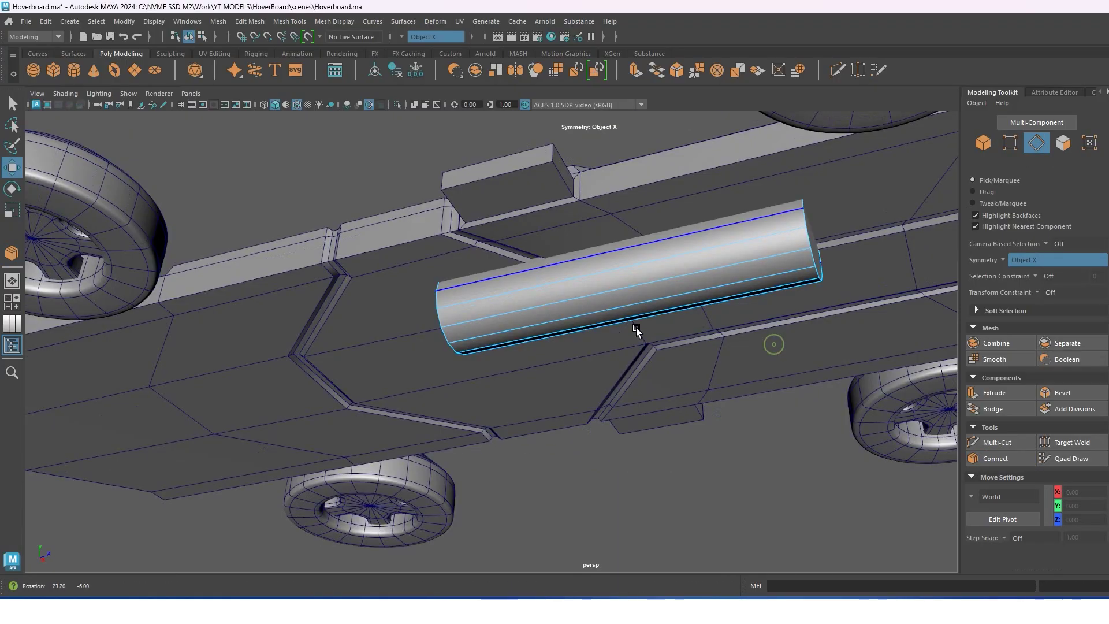
pyautogui.moveTo(611, 226); pyautogui.dragTo(575, 227, button='right')
pyautogui.click(641, 212)
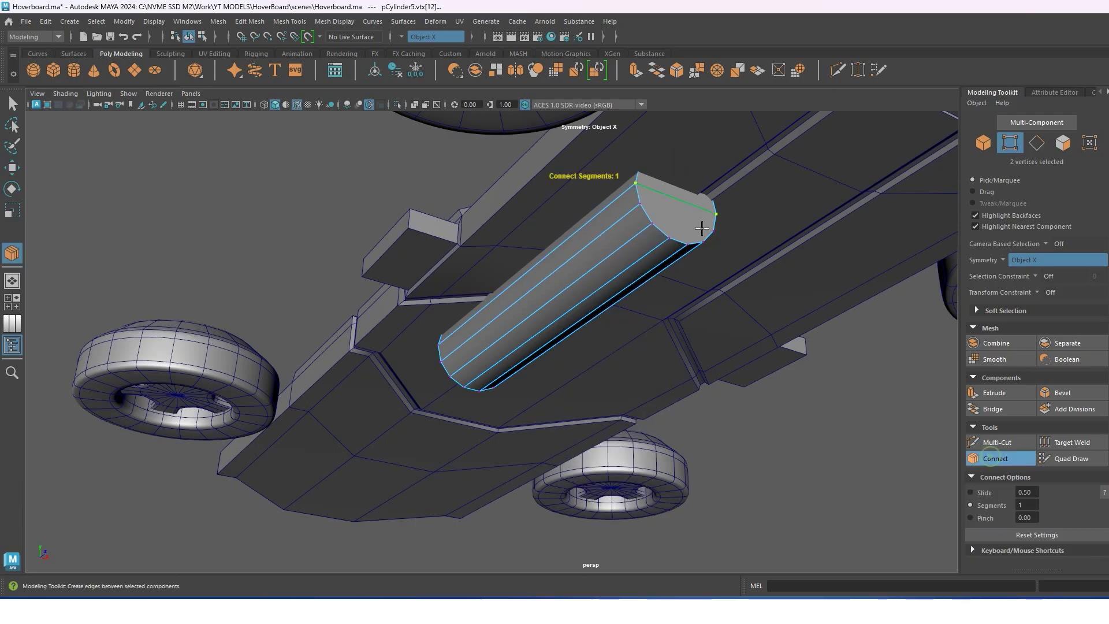
pyautogui.click(1002, 461)
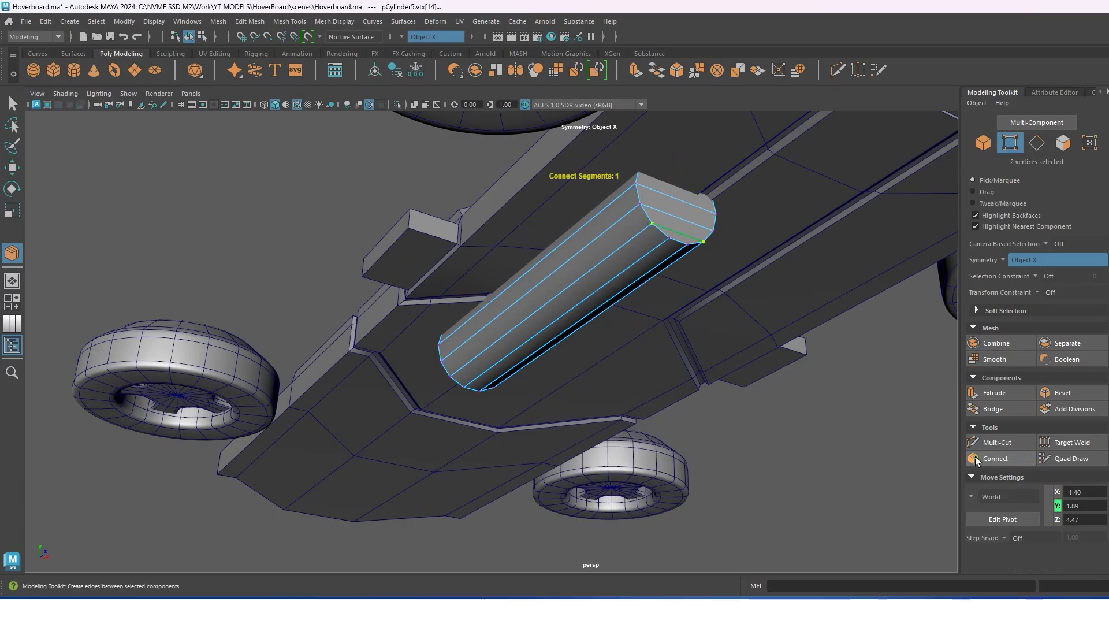
pyautogui.moveTo(650, 234); pyautogui.dragTo(651, 243, button='right')
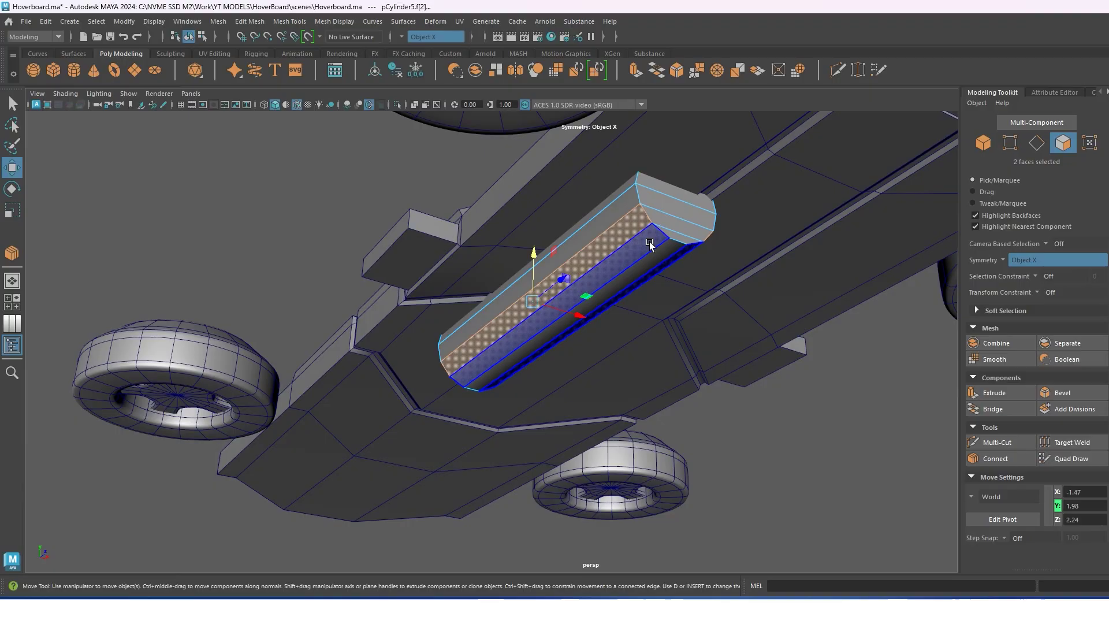
pyautogui.keyDown('alt'); pyautogui.moveTo(650, 243); pyautogui.dragTo(725, 219); pyautogui.keyUp('alt')
pyautogui.moveTo(726, 219)
pyautogui.mouseDown(button='right')
pyautogui.moveTo(725, 191)
pyautogui.moveTo(740, 249)
pyautogui.mouseUp(button='right')
# Bevel the canister's lengthwise edge loop with a slightly widened bevel.
pyautogui.doubleClick(726, 222)
pyautogui.keyDown('alt'); pyautogui.moveTo(719, 251); pyautogui.dragTo(722, 272); pyautogui.keyUp('alt')
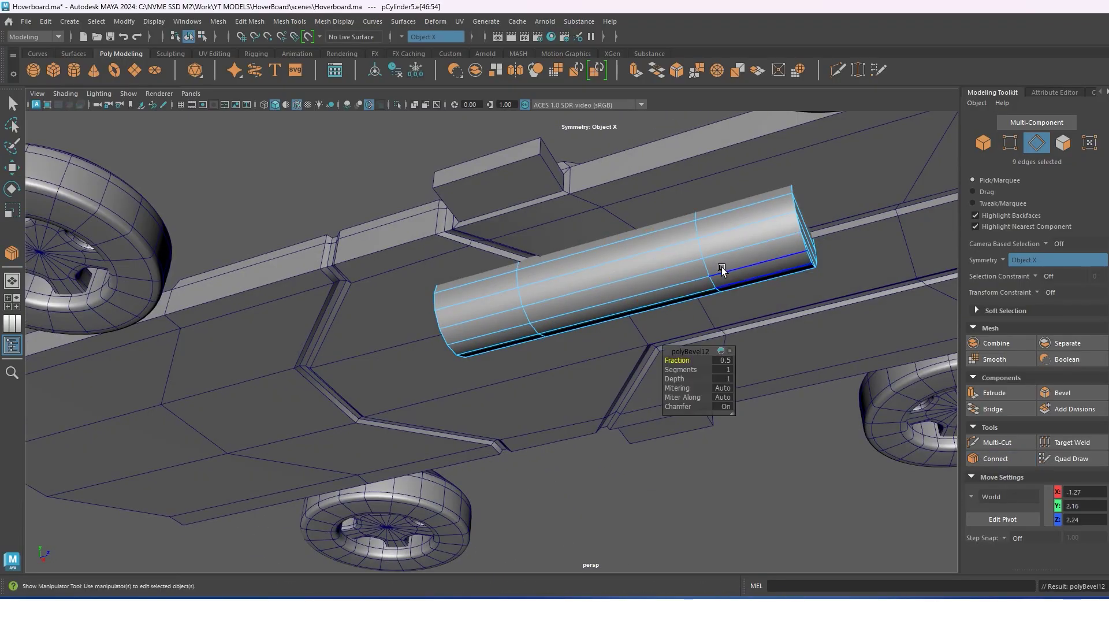
pyautogui.moveTo(679, 360); pyautogui.dragTo(686, 360, button='middle')
pyautogui.press('w')
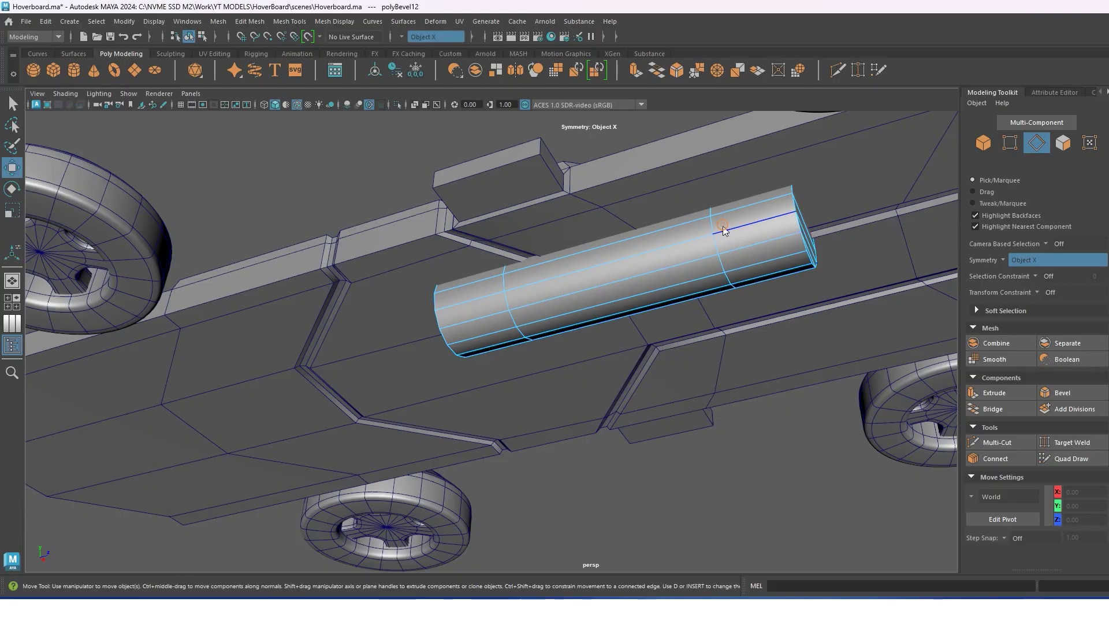
pyautogui.moveTo(718, 223); pyautogui.dragTo(733, 215, button='right')
# Extrude the canister's end-cap faces and set the extrusion thickness.
pyautogui.click(751, 248)
pyautogui.keyDown('alt'); pyautogui.moveTo(755, 255); pyautogui.dragTo(471, 309); pyautogui.keyUp('alt')
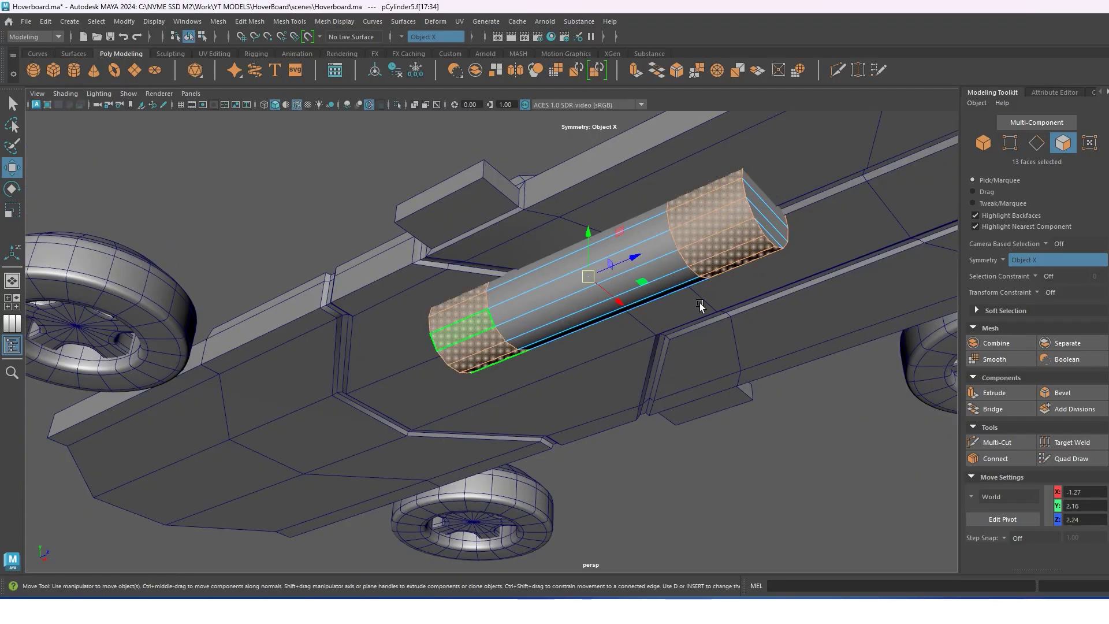
pyautogui.keyDown('alt'); pyautogui.moveTo(699, 303); pyautogui.dragTo(686, 269); pyautogui.keyUp('alt')
pyautogui.keyDown('shift'); pyautogui.moveTo(685, 269); pyautogui.dragTo(690, 309, button='right'); pyautogui.keyUp('shift')
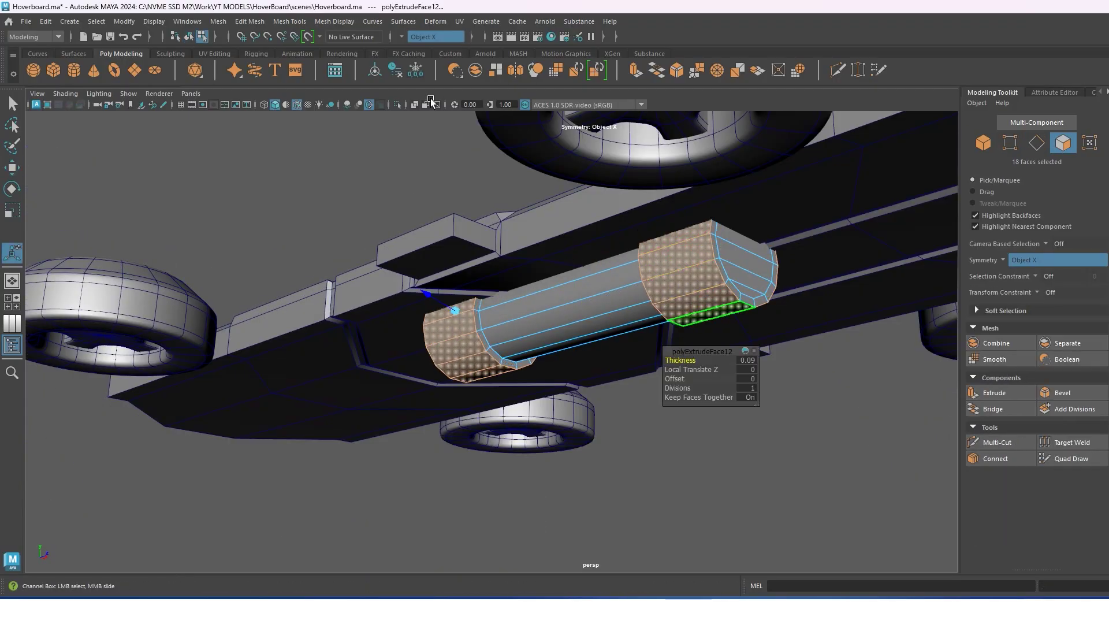
pyautogui.keyDown('alt'); pyautogui.moveTo(691, 297); pyautogui.dragTo(726, 287); pyautogui.keyUp('alt')
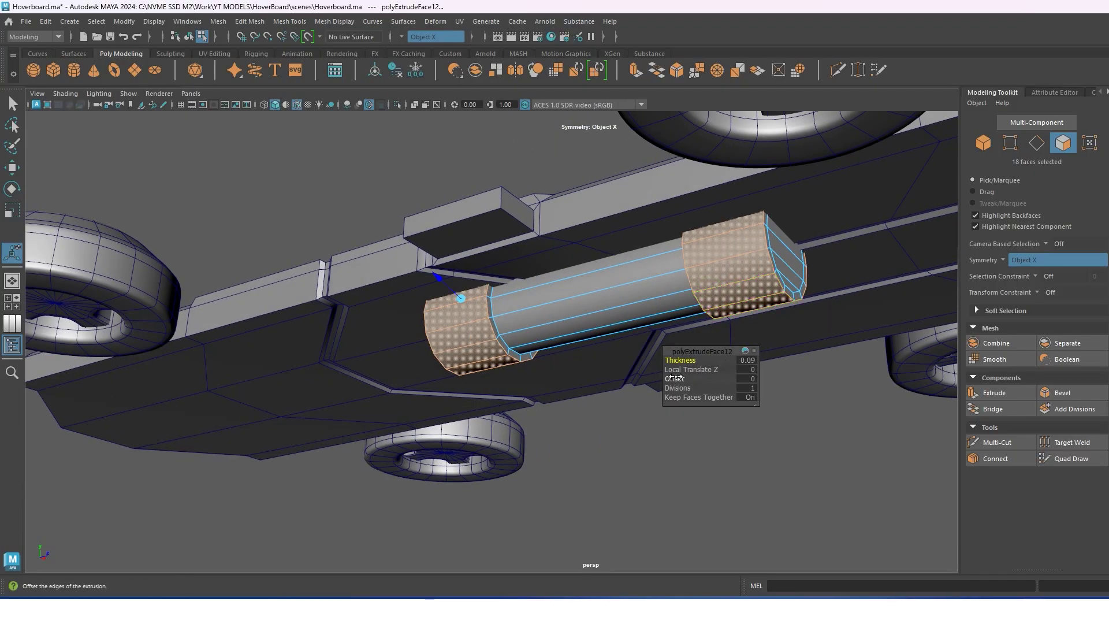
pyautogui.press('w')
# Bevel the face loops beside both end caps and save the scene.
pyautogui.keyDown('alt'); pyautogui.moveTo(681, 377); pyautogui.dragTo(795, 289); pyautogui.keyUp('alt')
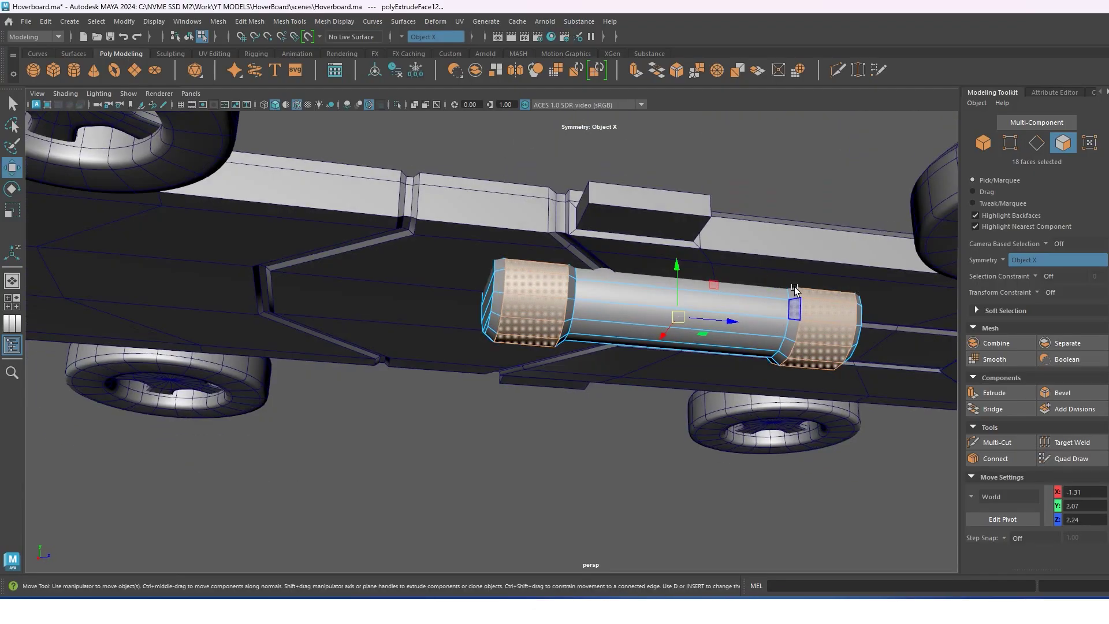
pyautogui.keyDown('shift'); pyautogui.doubleClick(791, 288); pyautogui.keyUp('shift')
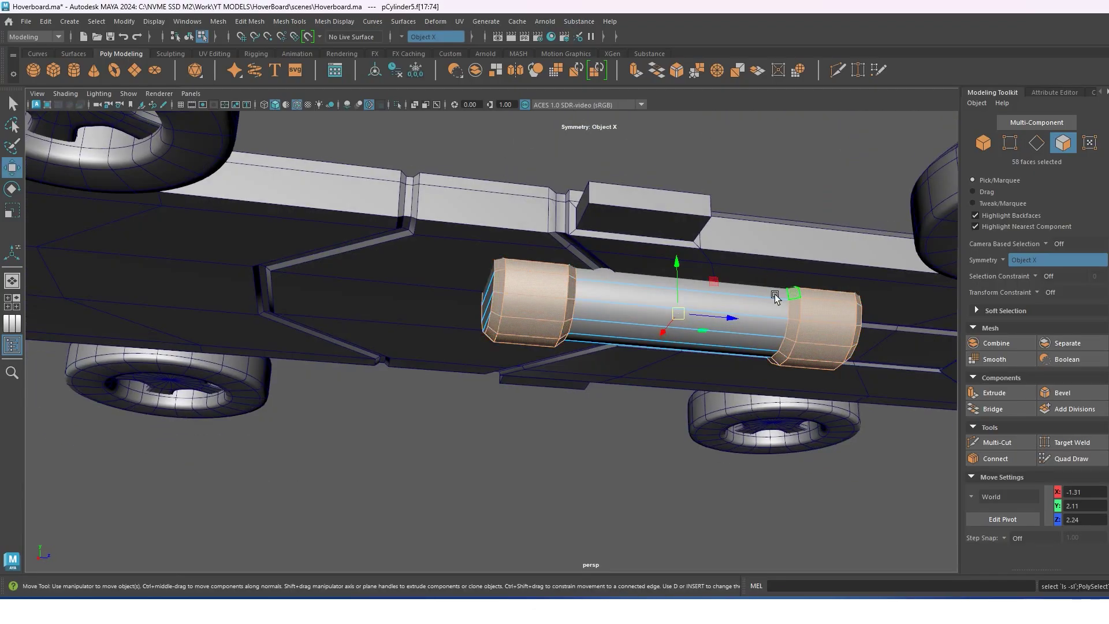
pyautogui.keyDown('ctrl'); pyautogui.moveTo(800, 297); pyautogui.dragTo(821, 331); pyautogui.keyUp('ctrl')
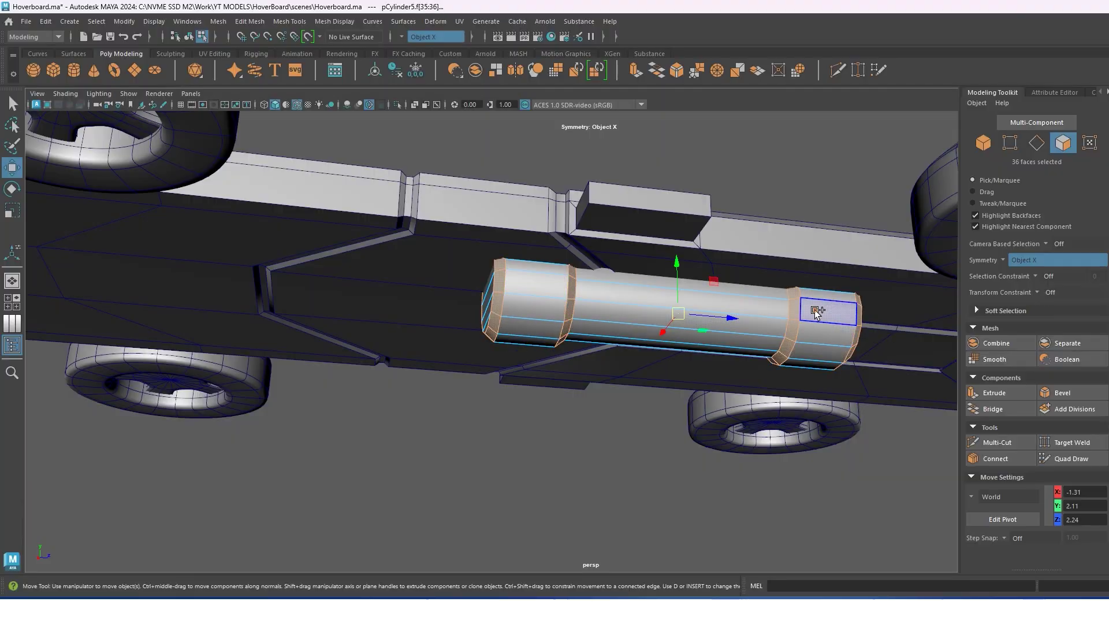
pyautogui.hotkey('ctrl', 'b')
pyautogui.keyDown('alt'); pyautogui.moveTo(648, 370); pyautogui.dragTo(666, 368); pyautogui.keyUp('alt')
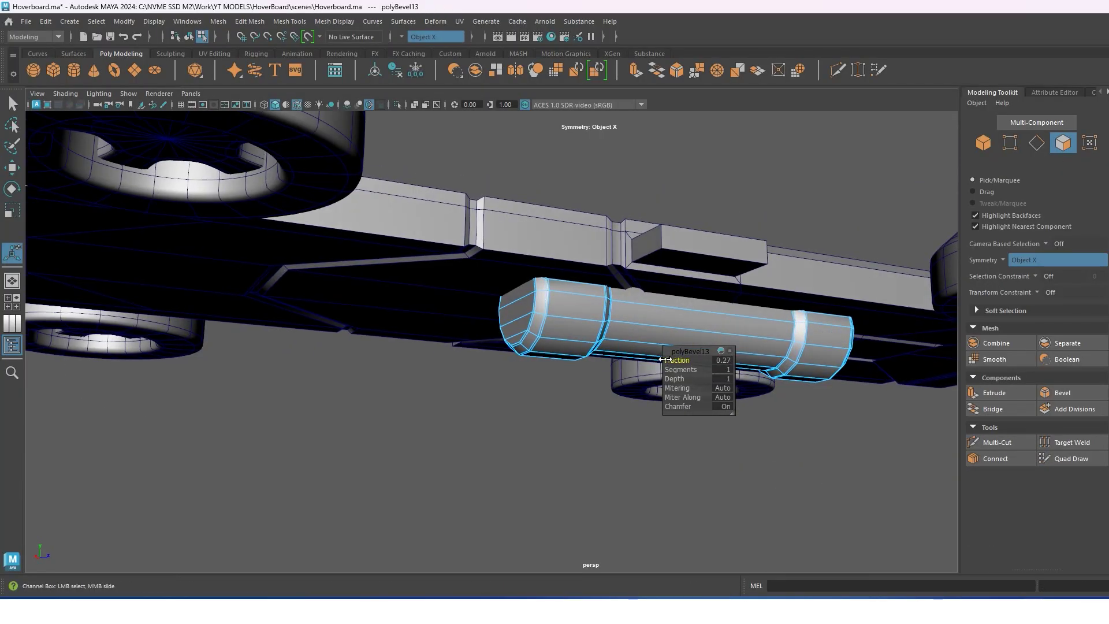
pyautogui.press('w')
pyautogui.hotkey('ctrl', 's')
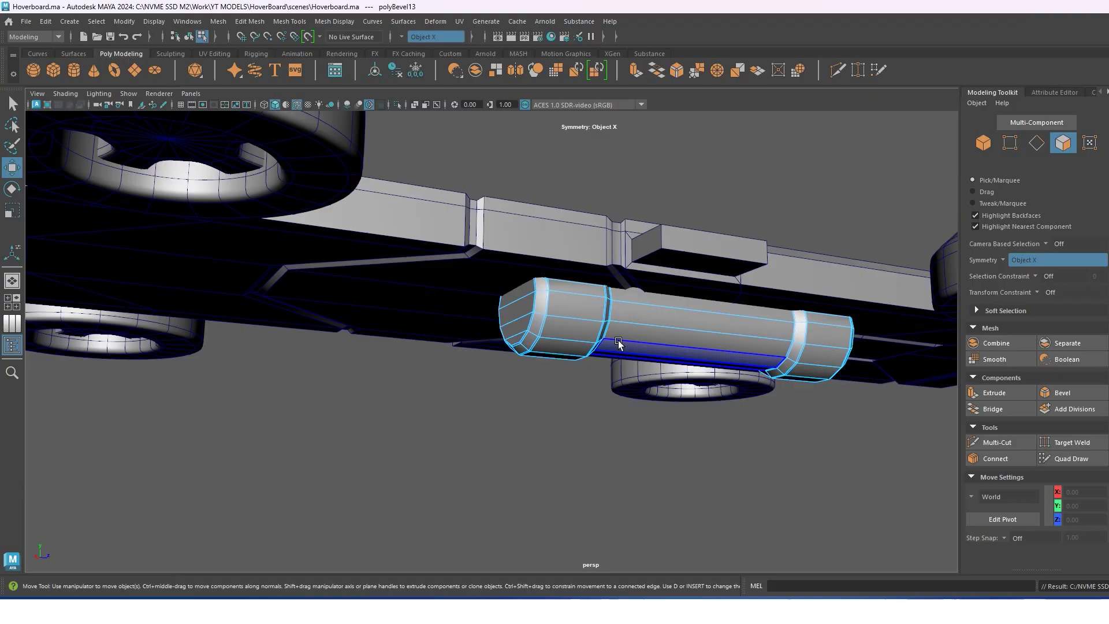
# Move the finished canister farther back along the underside of the deck.
pyautogui.moveTo(618, 343)
pyautogui.keyDown('alt'); pyautogui.mouseDown()
pyautogui.moveTo(663, 364)
pyautogui.moveTo(617, 281)
pyautogui.mouseUp(); pyautogui.keyUp('alt')
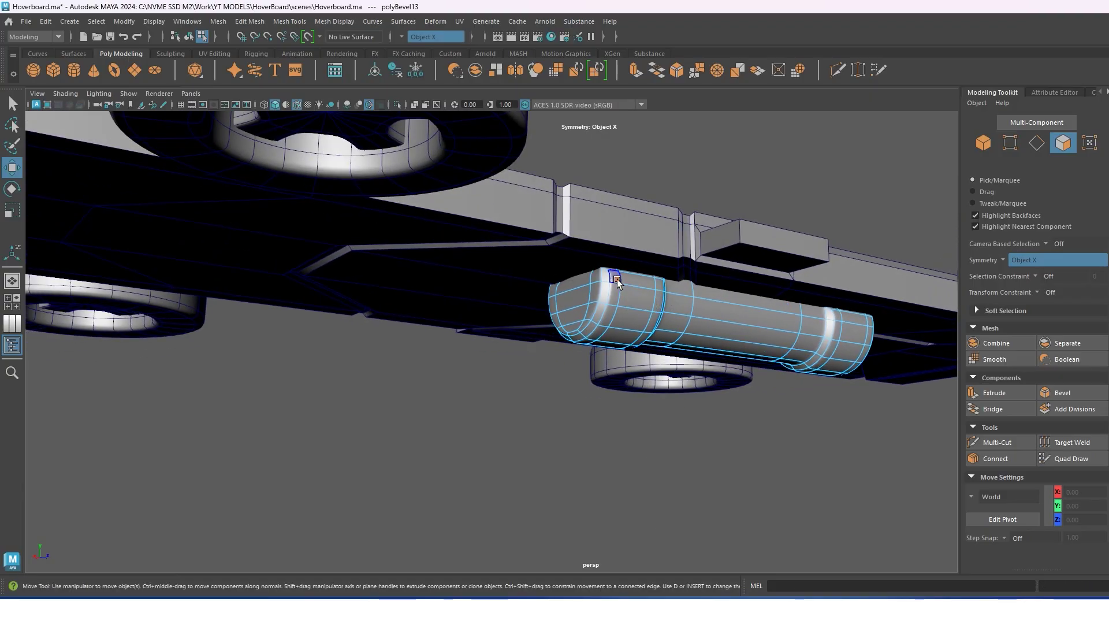
pyautogui.moveTo(617, 282); pyautogui.dragTo(696, 219, button='right')
pyautogui.moveTo(695, 219)
pyautogui.keyDown('alt'); pyautogui.mouseDown()
pyautogui.moveTo(656, 306)
pyautogui.moveTo(649, 374)
pyautogui.moveTo(679, 371)
pyautogui.mouseUp(); pyautogui.keyUp('alt')
pyautogui.moveTo(680, 371)
pyautogui.keyDown('alt'); pyautogui.mouseDown()
pyautogui.moveTo(695, 384)
pyautogui.moveTo(851, 341)
pyautogui.moveTo(823, 370)
pyautogui.moveTo(835, 364)
pyautogui.mouseUp(); pyautogui.keyUp('alt')
pyautogui.moveTo(835, 364)
pyautogui.keyDown('alt'); pyautogui.mouseDown()
pyautogui.moveTo(874, 348)
pyautogui.moveTo(802, 336)
pyautogui.moveTo(731, 296)
pyautogui.moveTo(504, 226)
pyautogui.mouseUp(); pyautogui.keyUp('alt')
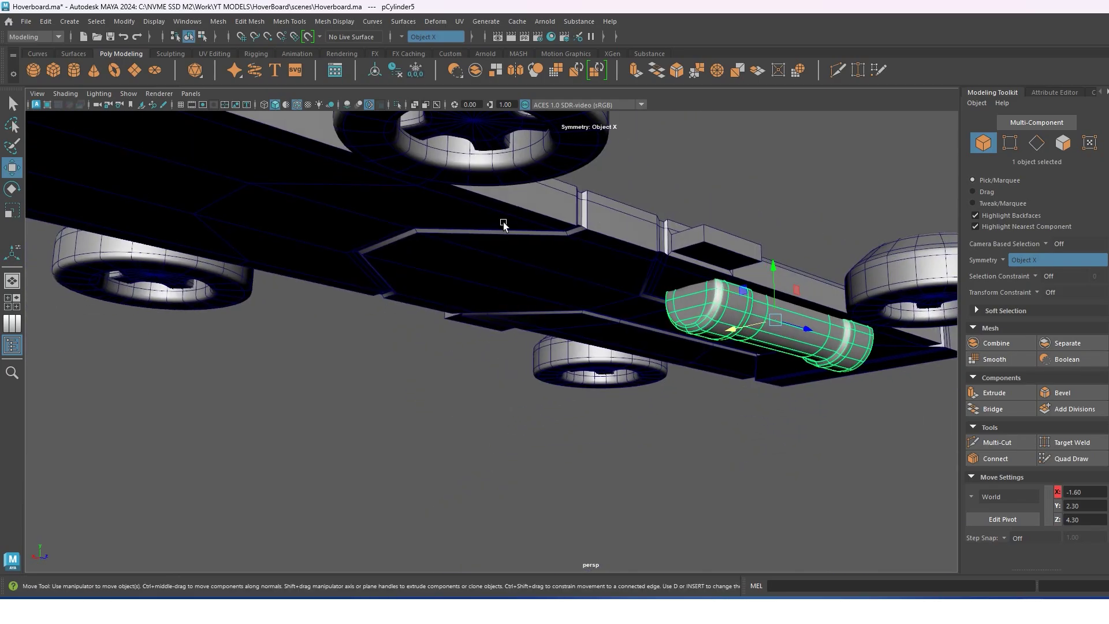
# Select the canister's end-cap faces and extrude them as an inset.
pyautogui.scroll(3, 719, 280)
pyautogui.scroll(3, 738, 250)
pyautogui.press('F11')
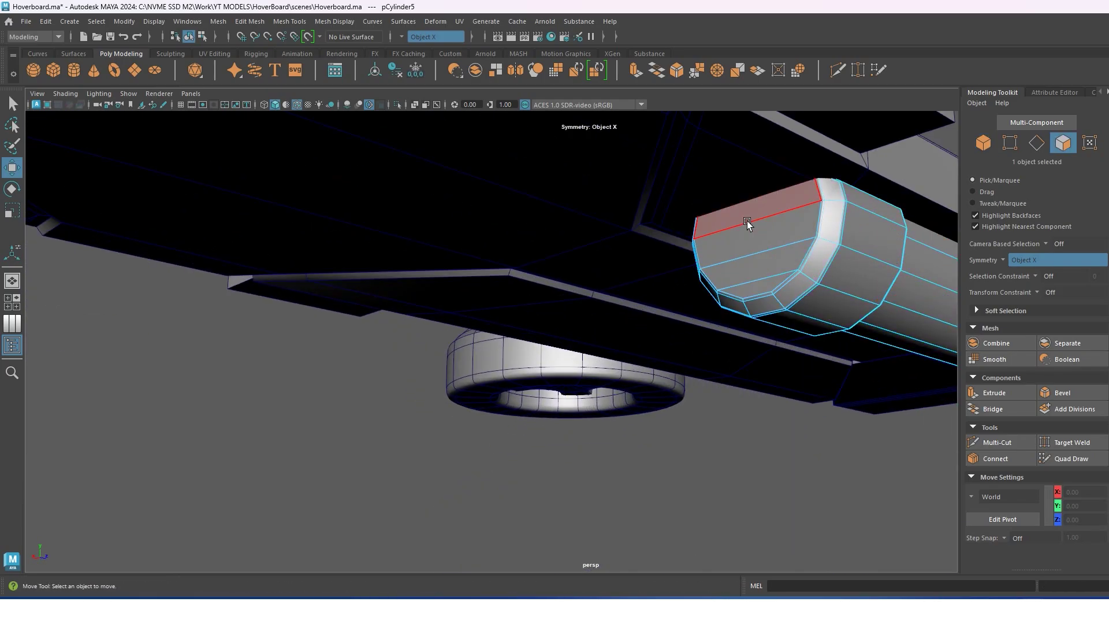
pyautogui.click(747, 223)
pyautogui.keyDown('shift'); pyautogui.moveTo(780, 207); pyautogui.dragTo(785, 290, button='right'); pyautogui.keyUp('shift')
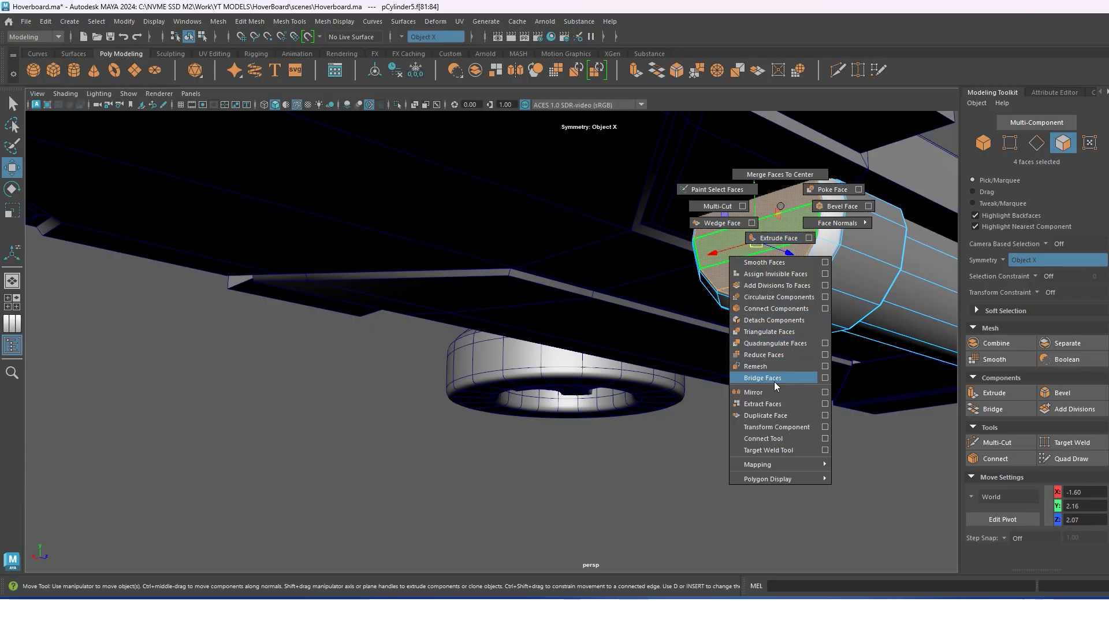
pyautogui.keyDown('shift'); pyautogui.moveTo(776, 406); pyautogui.dragTo(776, 407, button='right'); pyautogui.keyUp('shift')
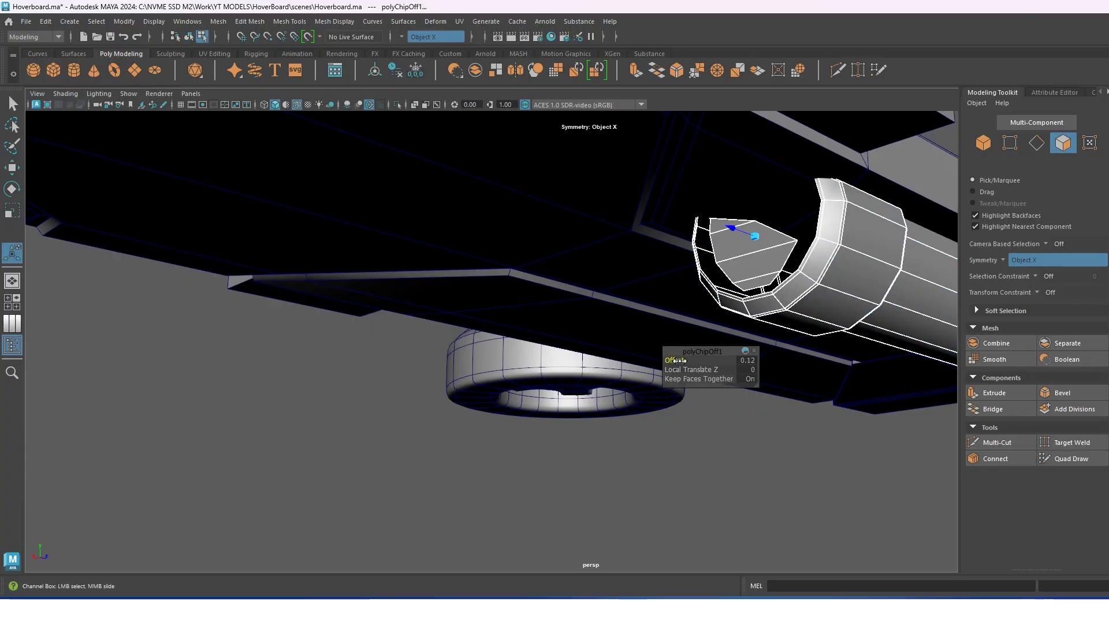
pyautogui.hotkey('ctrl', 'z')
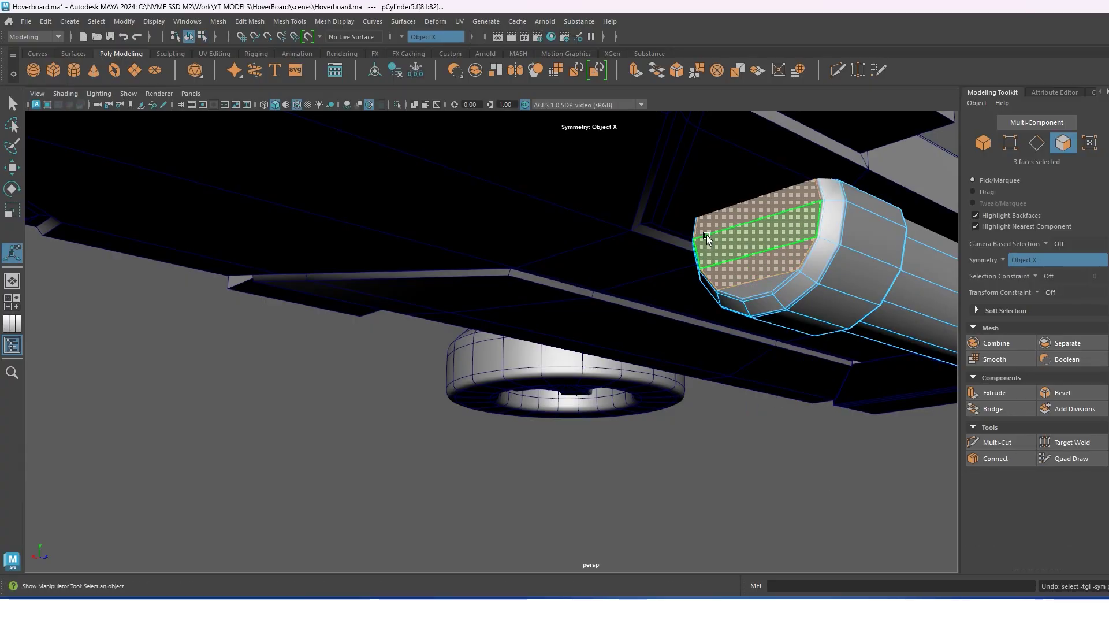
pyautogui.keyDown('shift'); pyautogui.click(769, 266); pyautogui.keyUp('shift')
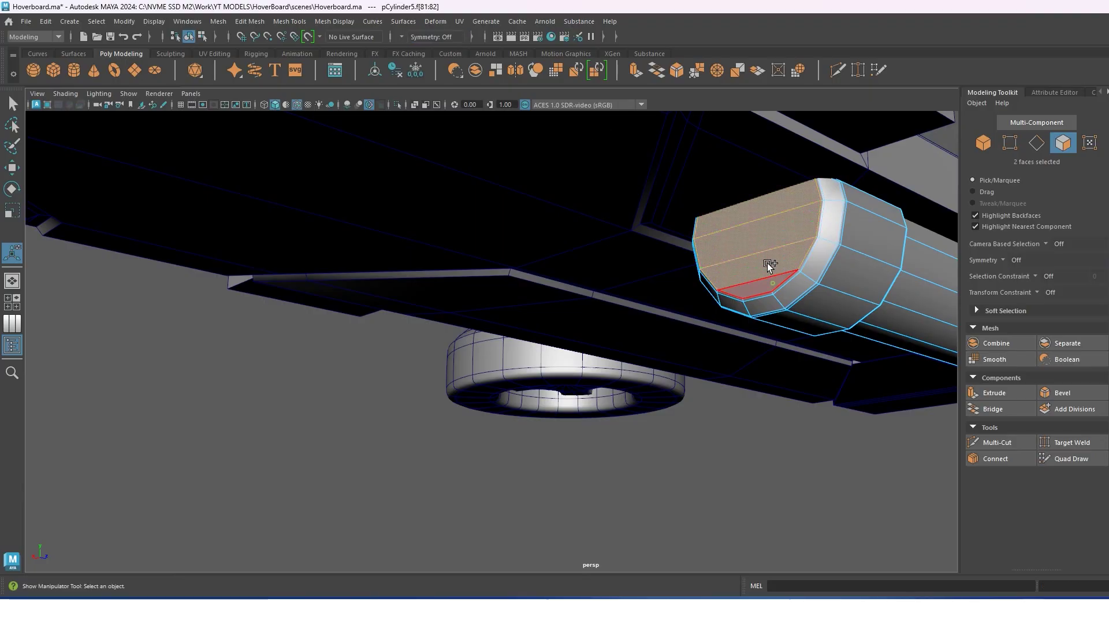
pyautogui.keyDown('shift'); pyautogui.moveTo(776, 309); pyautogui.dragTo(776, 341, button='right'); pyautogui.keyUp('shift')
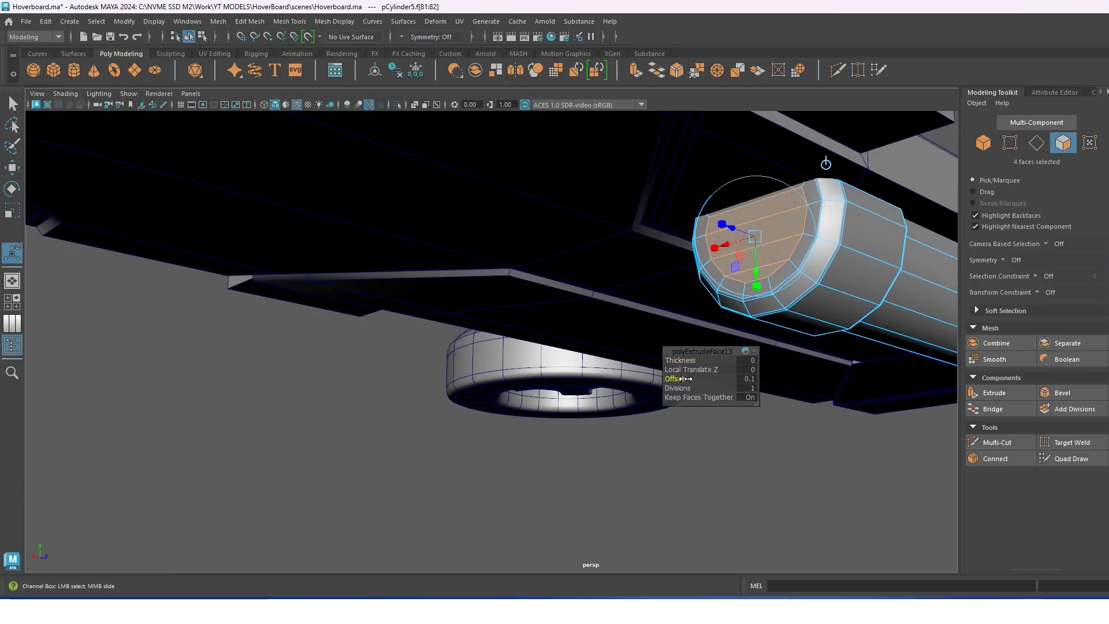
# Circularize the inset end-cap faces and scale them down smaller.
pyautogui.press('w')
pyautogui.keyDown('shift'); pyautogui.moveTo(756, 216); pyautogui.dragTo(755, 390, button='right'); pyautogui.keyUp('shift')
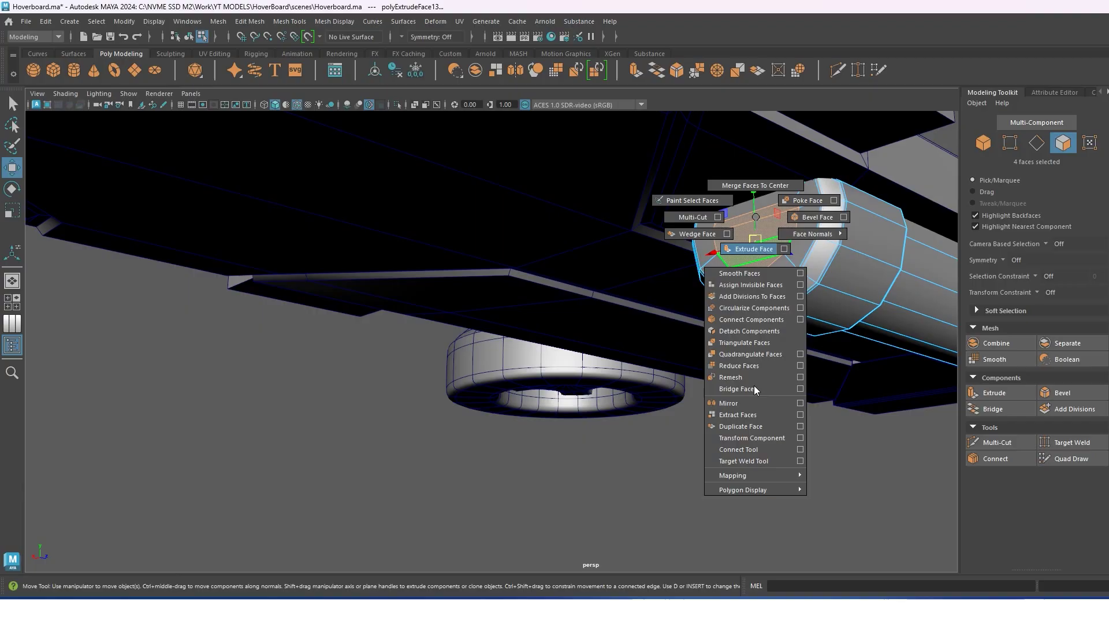
pyautogui.keyDown('shift'); pyautogui.moveTo(749, 326); pyautogui.dragTo(746, 309, button='right'); pyautogui.keyUp('shift')
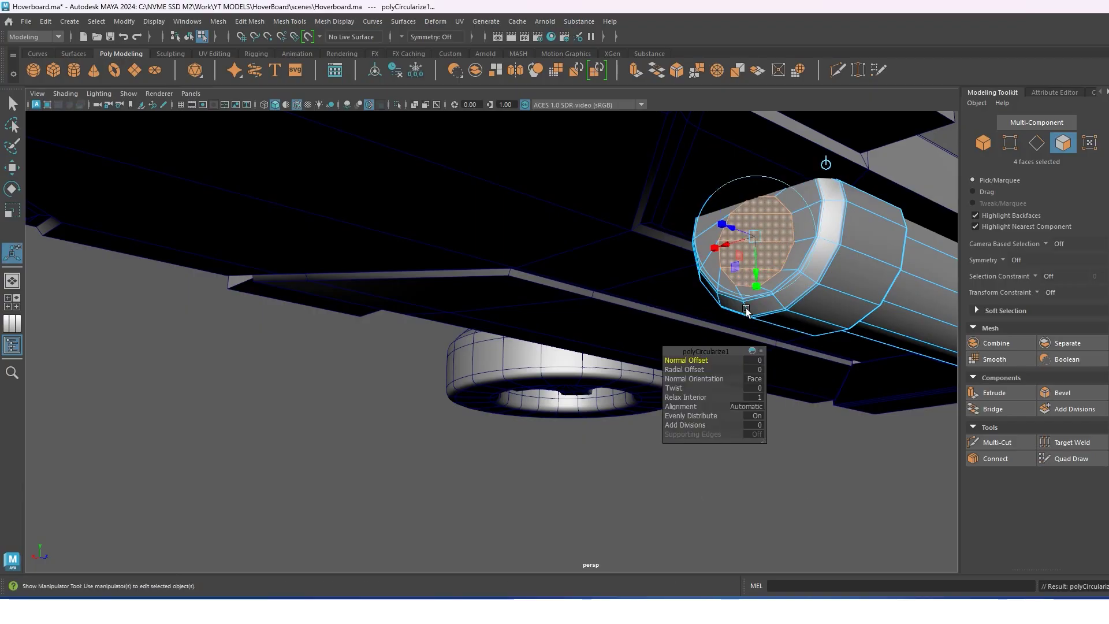
pyautogui.press('e')
pyautogui.moveTo(758, 240)
pyautogui.keyDown('alt'); pyautogui.mouseDown()
pyautogui.moveTo(766, 317)
pyautogui.moveTo(686, 327)
pyautogui.moveTo(645, 312)
pyautogui.mouseUp(); pyautogui.keyUp('alt')
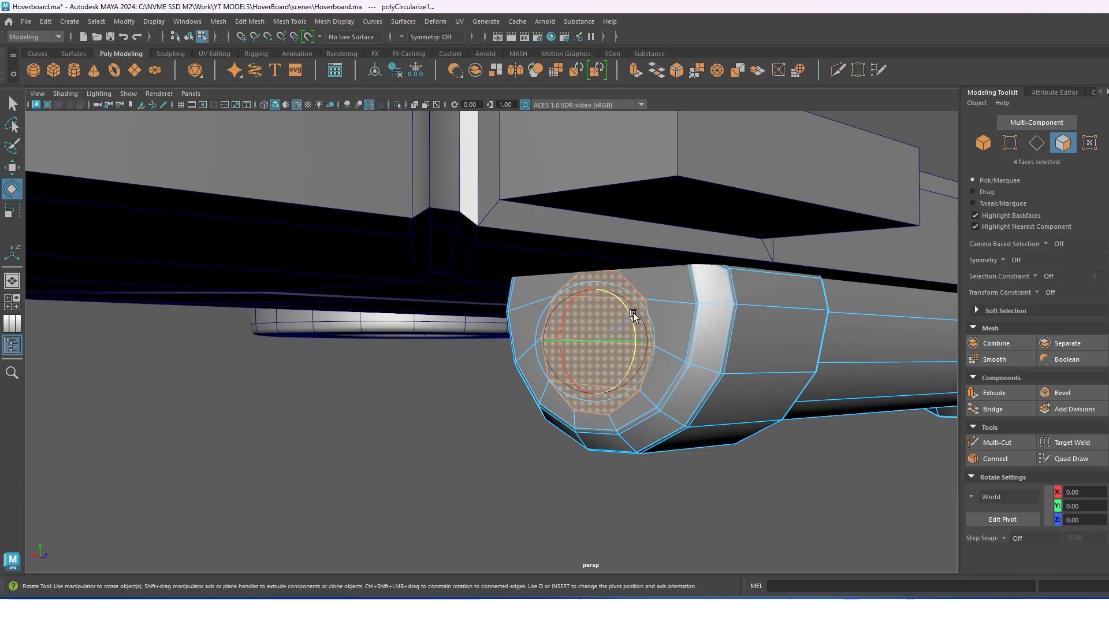
pyautogui.press('r')
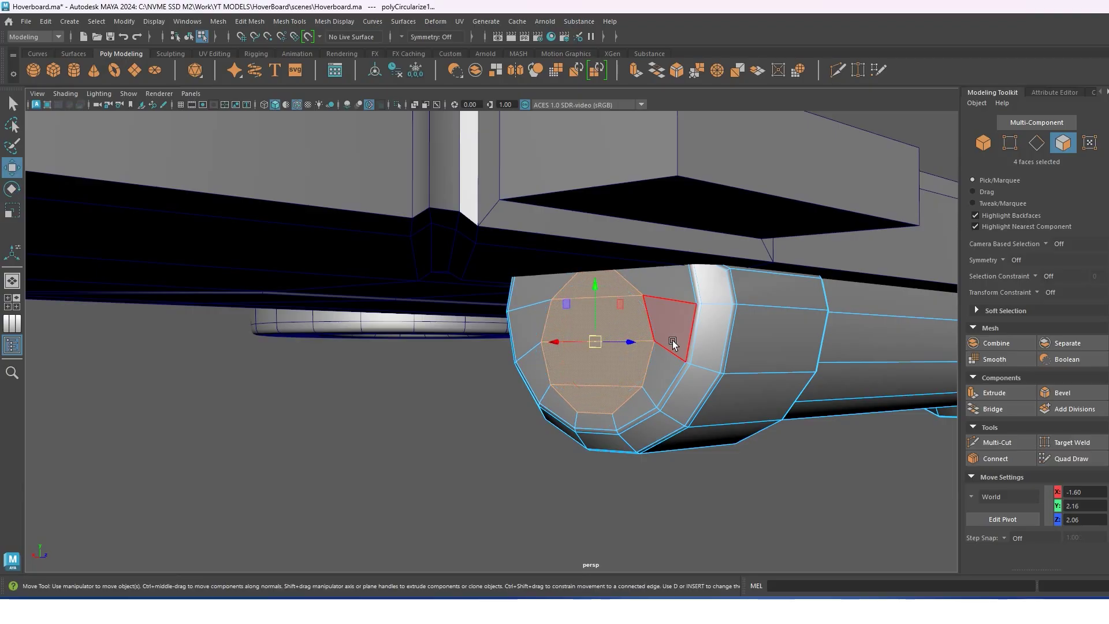
pyautogui.moveTo(595, 344); pyautogui.dragTo(567, 349)
# Extrude the circular faces outward into a nub and bevel its end face.
pyautogui.press('w')
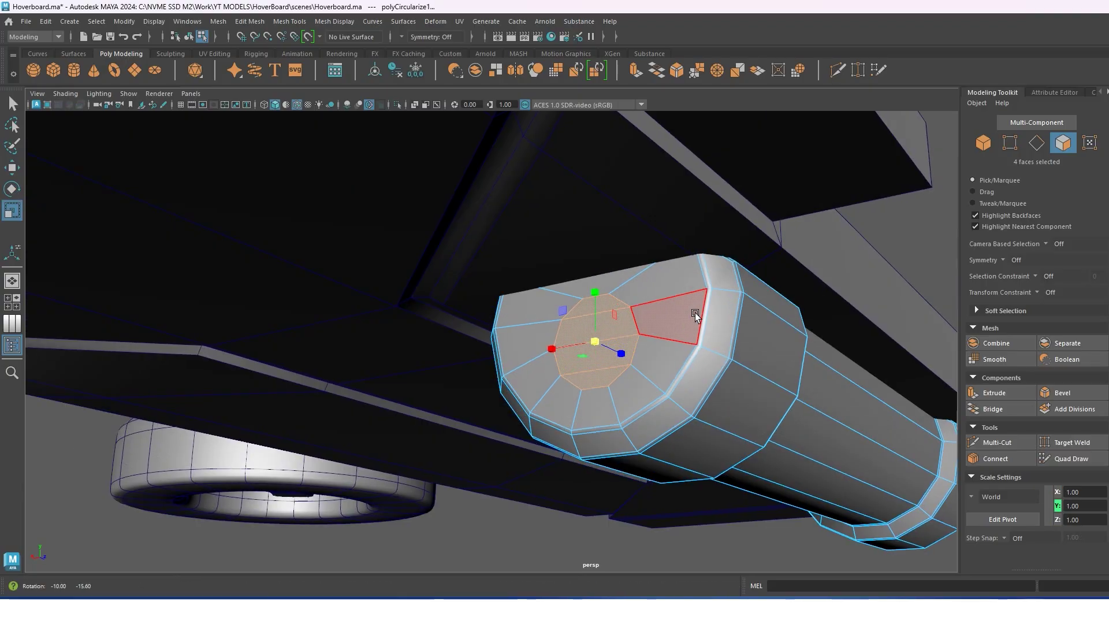
pyautogui.keyDown('alt'); pyautogui.moveTo(596, 311); pyautogui.dragTo(644, 285); pyautogui.keyUp('alt')
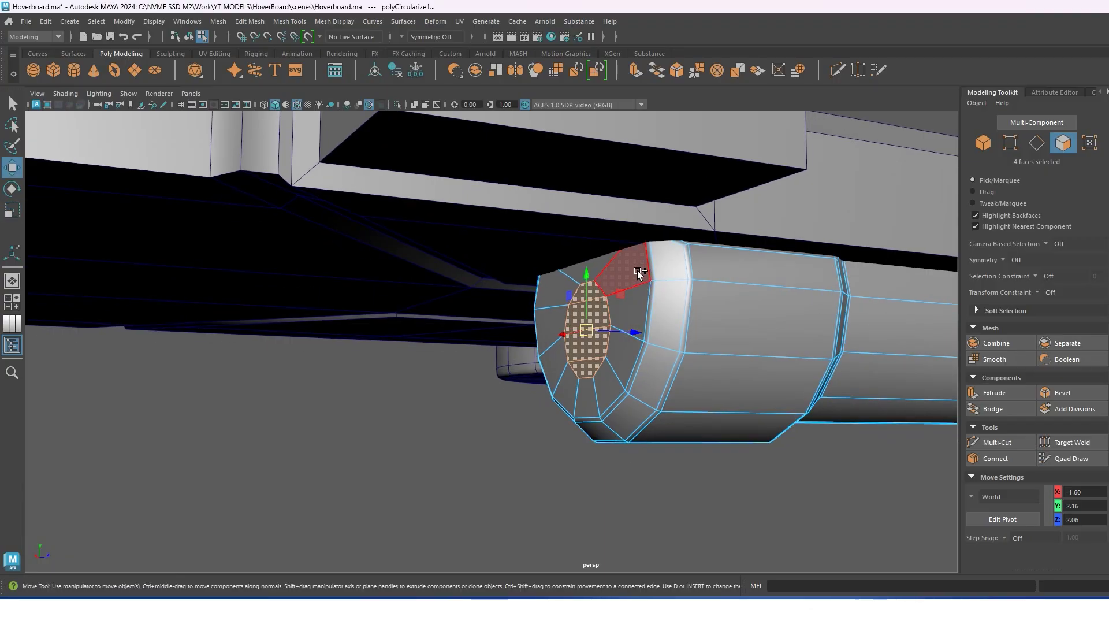
pyautogui.keyDown('shift'); pyautogui.moveTo(644, 284); pyautogui.dragTo(682, 360, button='right'); pyautogui.keyUp('shift')
pyautogui.moveTo(688, 361); pyautogui.dragTo(697, 361)
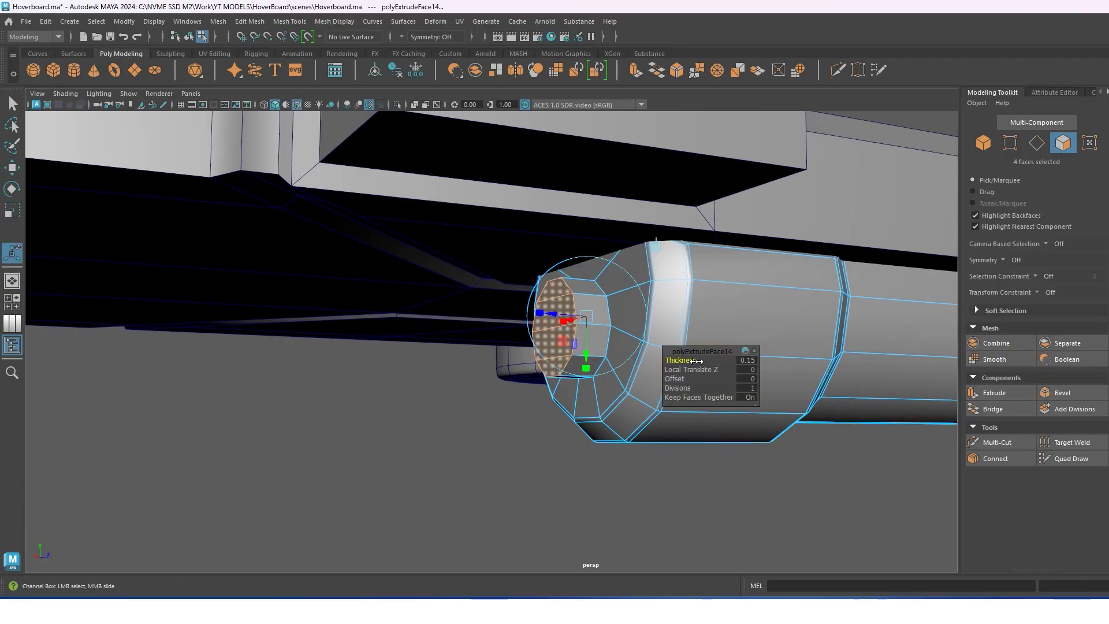
pyautogui.click(588, 327)
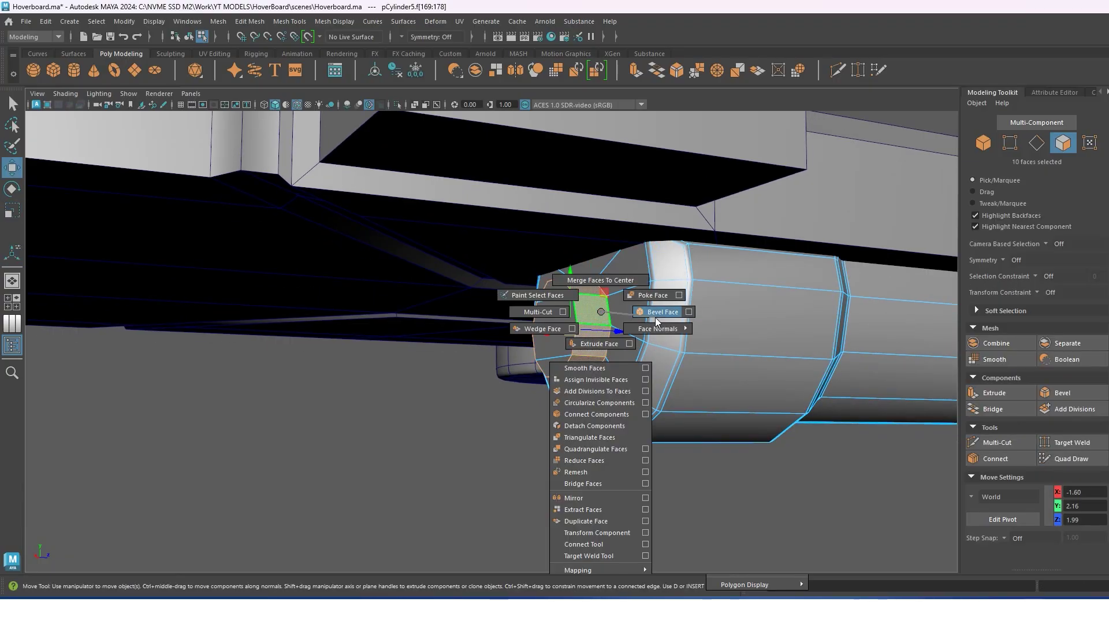
pyautogui.moveTo(584, 315)
pyautogui.keyDown('shift'); pyautogui.mouseDown(button='right')
pyautogui.moveTo(679, 360)
pyautogui.moveTo(756, 219)
pyautogui.mouseUp(button='right'); pyautogui.keyUp('shift')
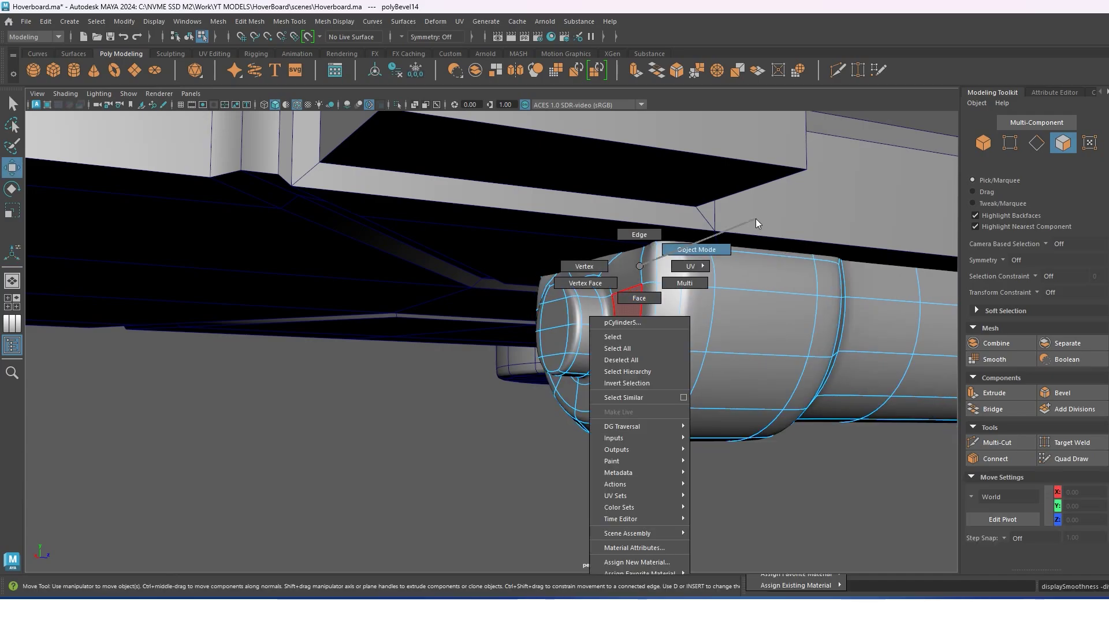
pyautogui.press('w')
# Switch to the side view and start an EP curve from the nub.
pyautogui.moveTo(576, 455)
pyautogui.keyDown('alt'); pyautogui.mouseDown()
pyautogui.moveTo(648, 397)
pyautogui.moveTo(607, 387)
pyautogui.mouseUp(); pyautogui.keyUp('alt')
pyautogui.press('space')
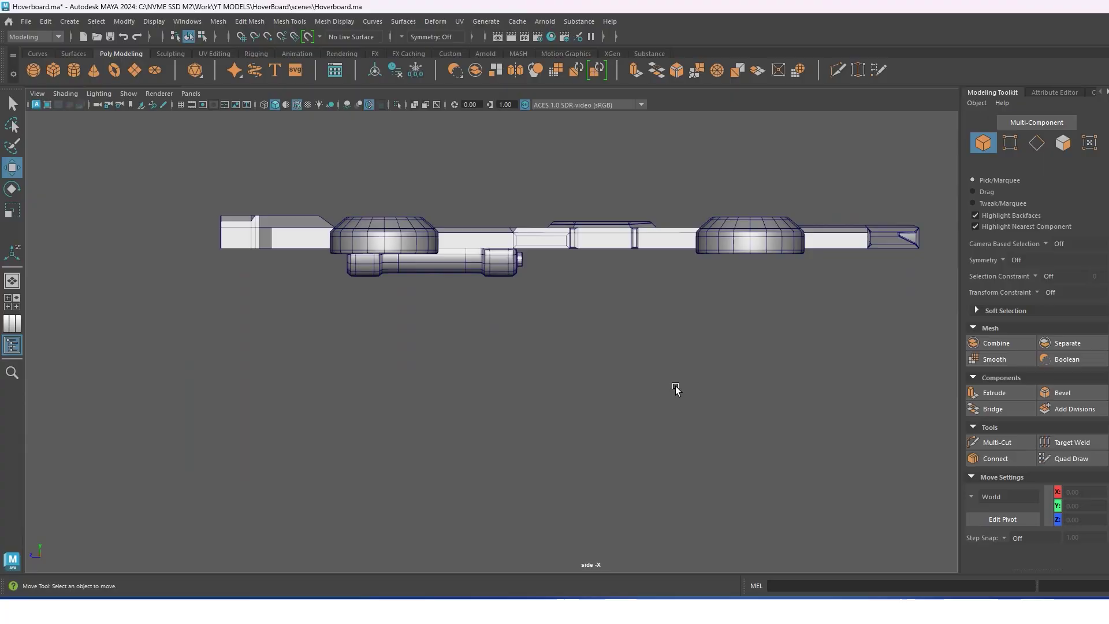
pyautogui.click(37, 53)
pyautogui.click(75, 71)
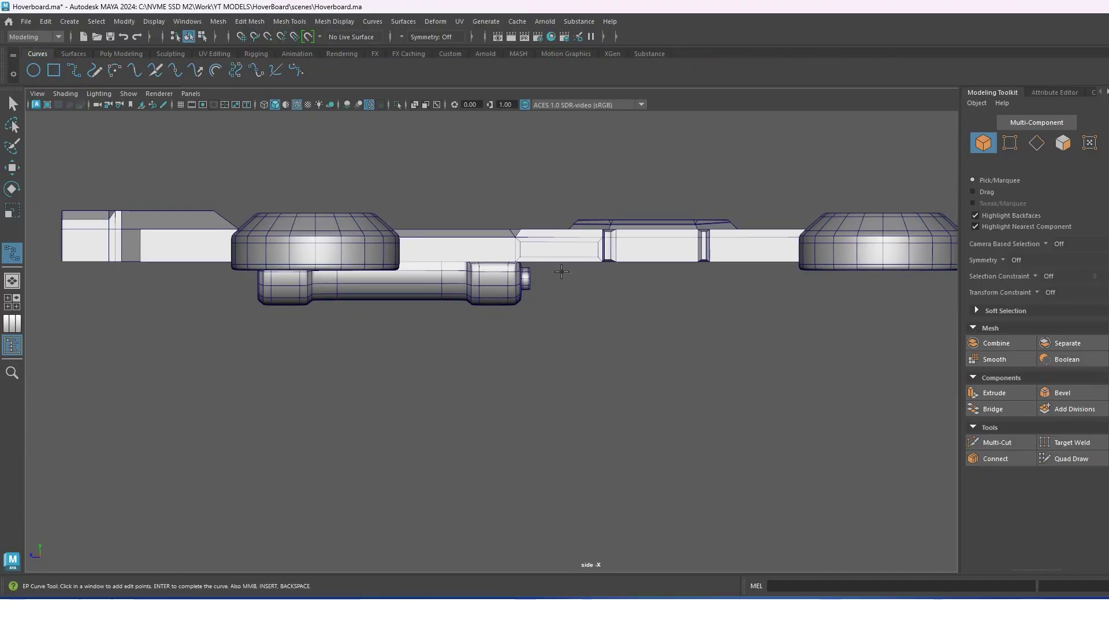
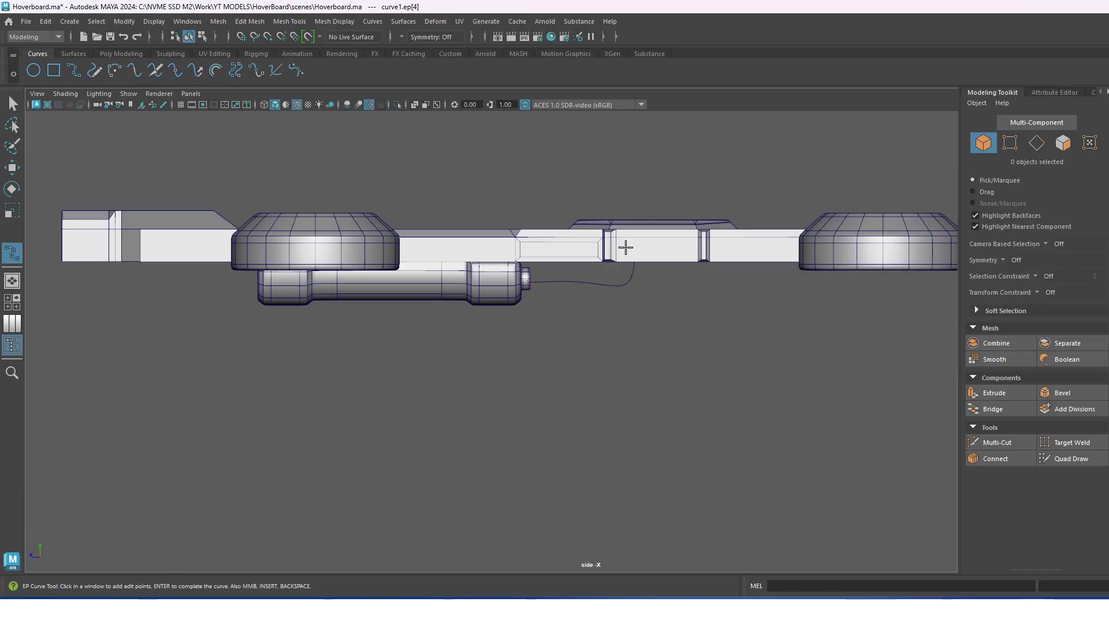
# Finish the EP cable curve, move it along X toward the cylinder and center its pivot.
pyautogui.press('Return')
pyautogui.press('w')
pyautogui.press('space')
pyautogui.moveTo(643, 247); pyautogui.dragTo(535, 370)
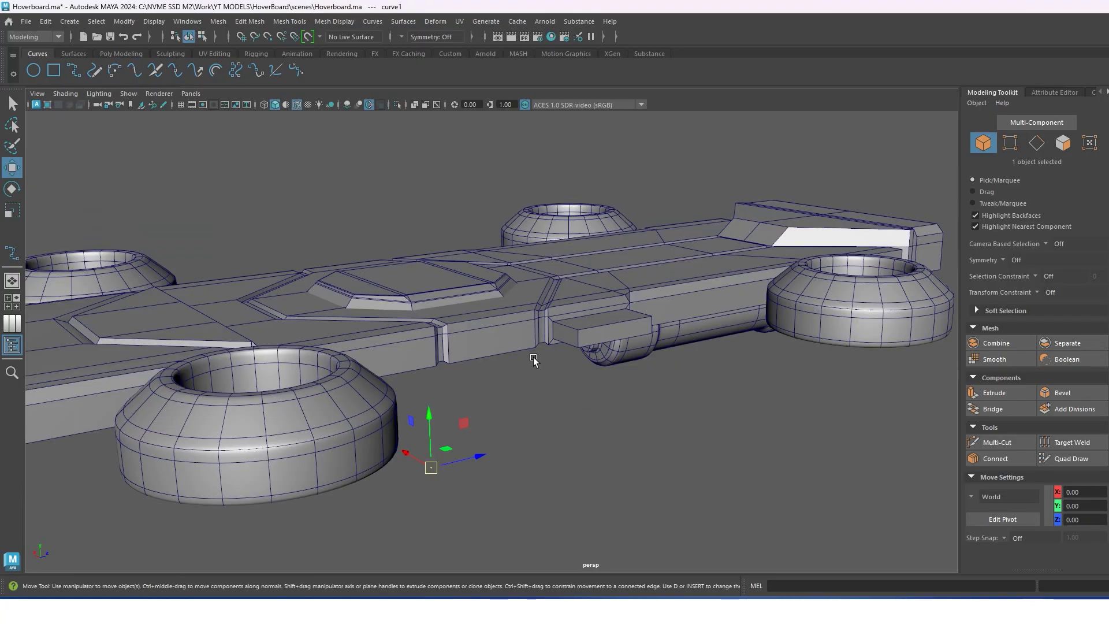
pyautogui.moveTo(472, 408)
pyautogui.mouseDown()
pyautogui.moveTo(553, 447)
pyautogui.moveTo(491, 312)
pyautogui.mouseUp()
pyautogui.click(121, 53)
pyautogui.click(374, 70)
pyautogui.scroll(5, 578, 416)
# Raise the curve's end control vertices up toward the side block.
pyautogui.moveTo(492, 313); pyautogui.dragTo(463, 283, button='right')
pyautogui.click(584, 332)
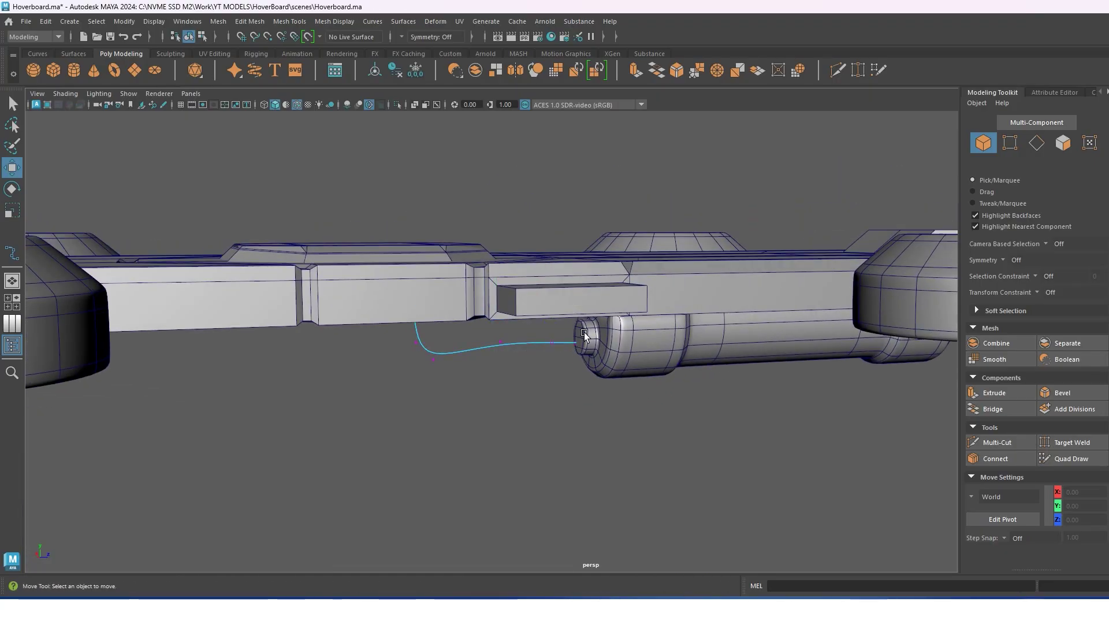
pyautogui.scroll(3, 581, 349)
pyautogui.scroll(3, 581, 349)
pyautogui.keyDown('shift'); pyautogui.click(550, 307); pyautogui.keyUp('shift')
pyautogui.moveTo(522, 292); pyautogui.dragTo(522, 278)
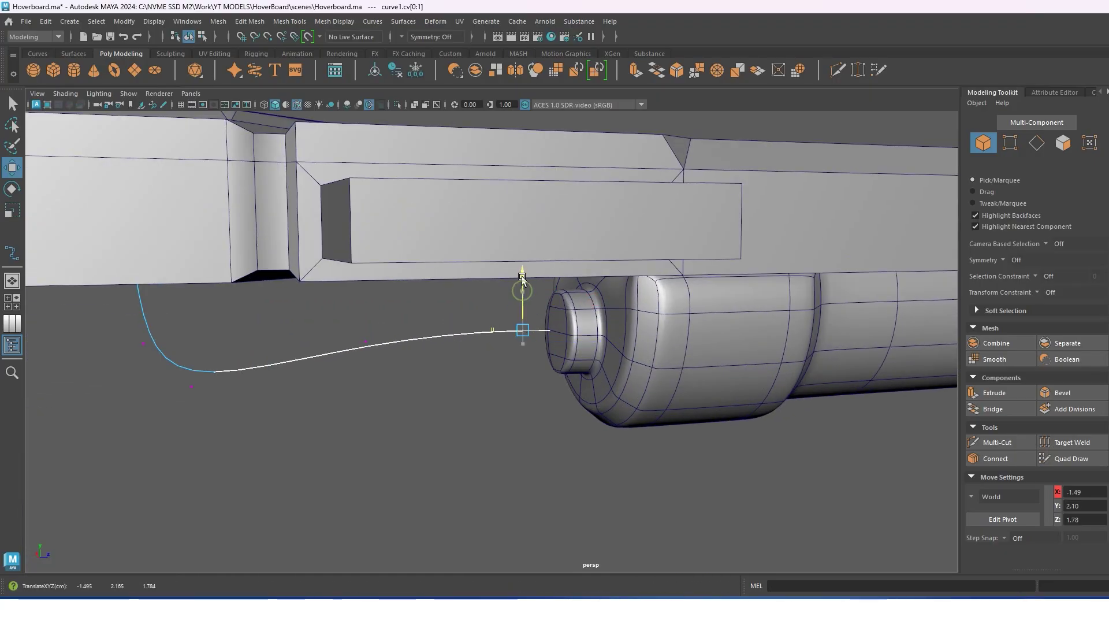
# Reposition the other end and middle CVs so the cable arcs onto the cylinder tip.
pyautogui.moveTo(443, 337)
pyautogui.keyDown('alt'); pyautogui.mouseDown()
pyautogui.moveTo(267, 325)
pyautogui.moveTo(327, 362)
pyautogui.mouseUp(); pyautogui.keyUp('alt')
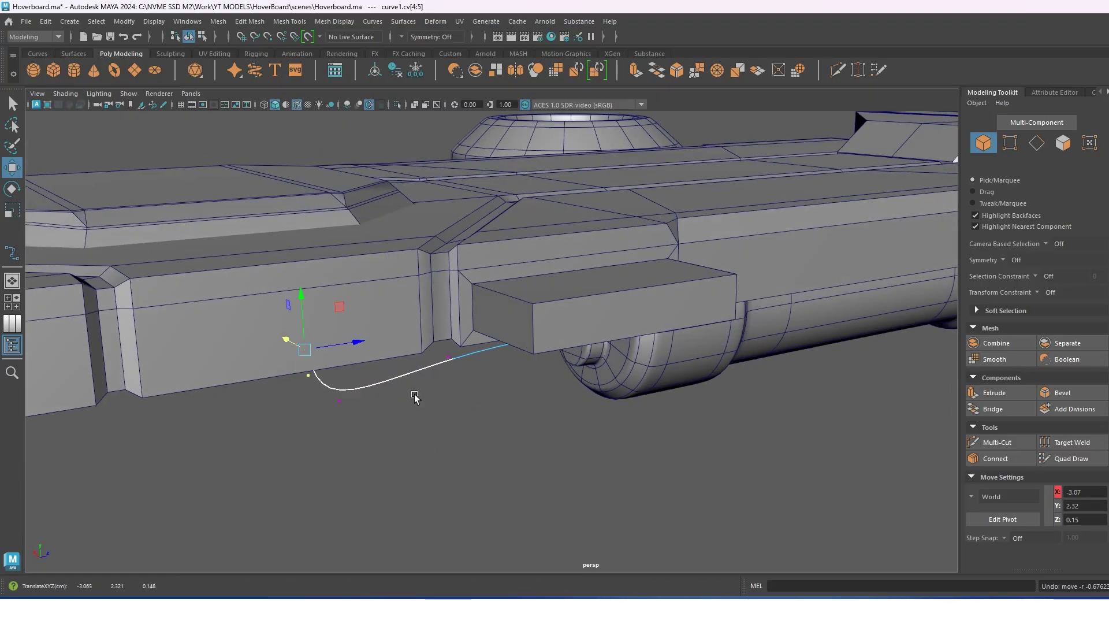
pyautogui.keyDown('alt'); pyautogui.moveTo(415, 396); pyautogui.dragTo(362, 414); pyautogui.keyUp('alt')
pyautogui.moveTo(362, 415); pyautogui.dragTo(189, 203)
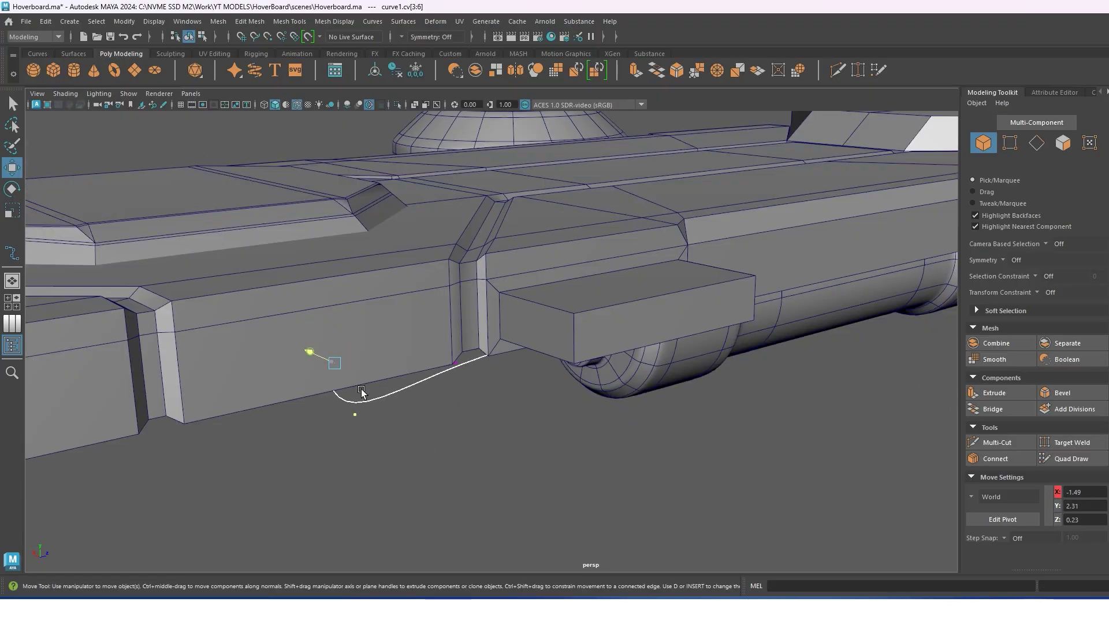
pyautogui.moveTo(399, 354)
pyautogui.mouseDown()
pyautogui.moveTo(503, 456)
pyautogui.moveTo(471, 388)
pyautogui.moveTo(395, 310)
pyautogui.moveTo(465, 282)
pyautogui.moveTo(454, 425)
pyautogui.moveTo(445, 394)
pyautogui.moveTo(379, 410)
pyautogui.mouseUp()
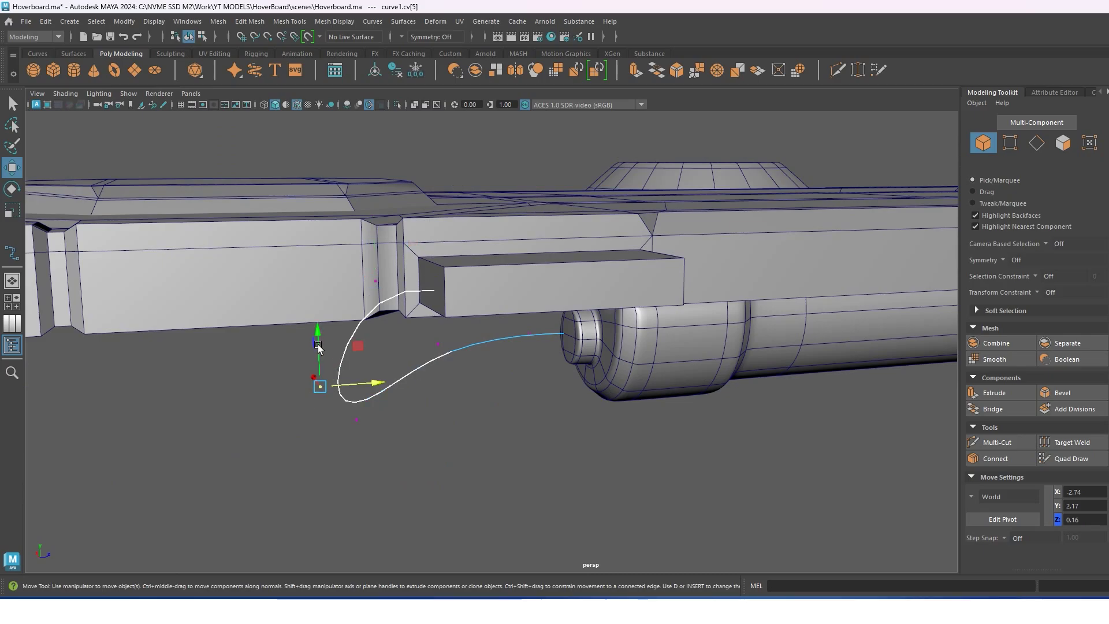
pyautogui.moveTo(318, 347)
pyautogui.mouseDown()
pyautogui.moveTo(317, 272)
pyautogui.moveTo(620, 233)
pyautogui.moveTo(660, 367)
pyautogui.moveTo(624, 425)
pyautogui.mouseUp()
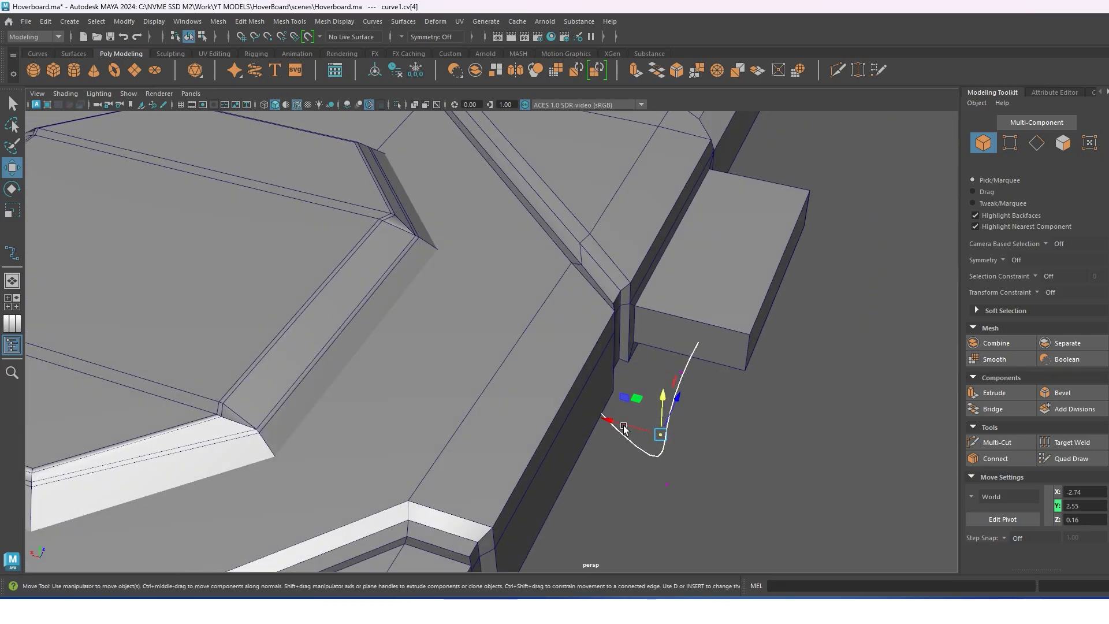
pyautogui.moveTo(640, 483)
pyautogui.mouseDown()
pyautogui.moveTo(536, 388)
pyautogui.moveTo(678, 261)
pyautogui.moveTo(567, 286)
pyautogui.mouseUp()
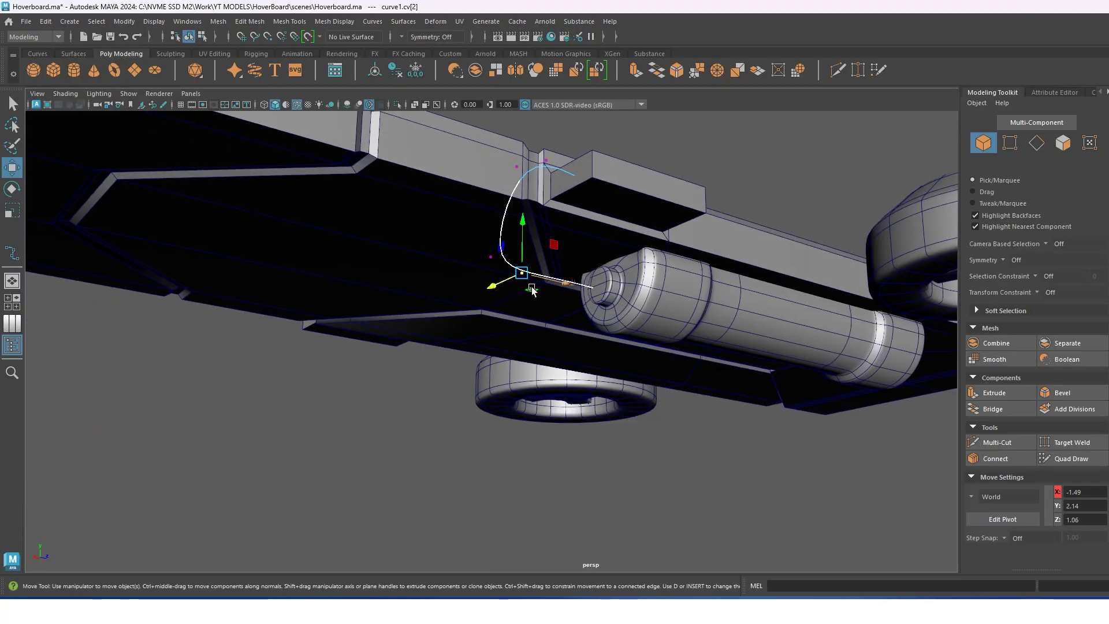
pyautogui.moveTo(611, 303)
pyautogui.mouseDown()
pyautogui.moveTo(581, 257)
pyautogui.moveTo(586, 230)
pyautogui.moveTo(600, 289)
pyautogui.mouseUp()
pyautogui.moveTo(533, 296)
pyautogui.mouseDown()
pyautogui.moveTo(543, 295)
pyautogui.moveTo(568, 208)
pyautogui.moveTo(638, 390)
pyautogui.mouseUp()
# Draw a new polygon cylinder in the front view and move it out along X.
pyautogui.click(636, 379)
pyautogui.press('space')
pyautogui.moveTo(672, 335); pyautogui.dragTo(612, 338)
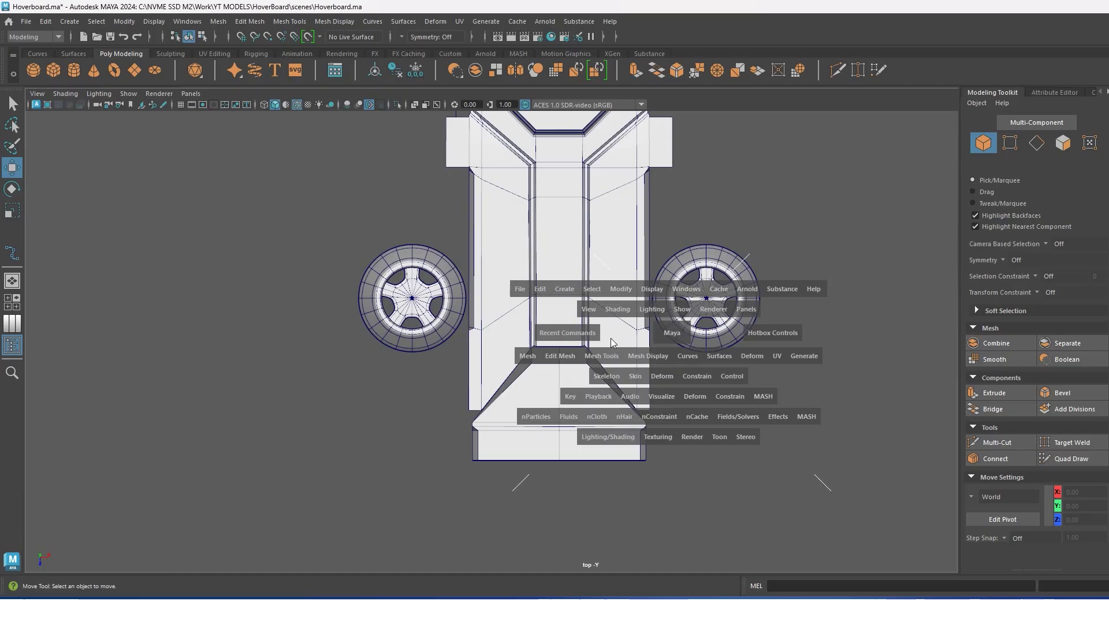
pyautogui.press('space')
pyautogui.moveTo(715, 275); pyautogui.dragTo(705, 292)
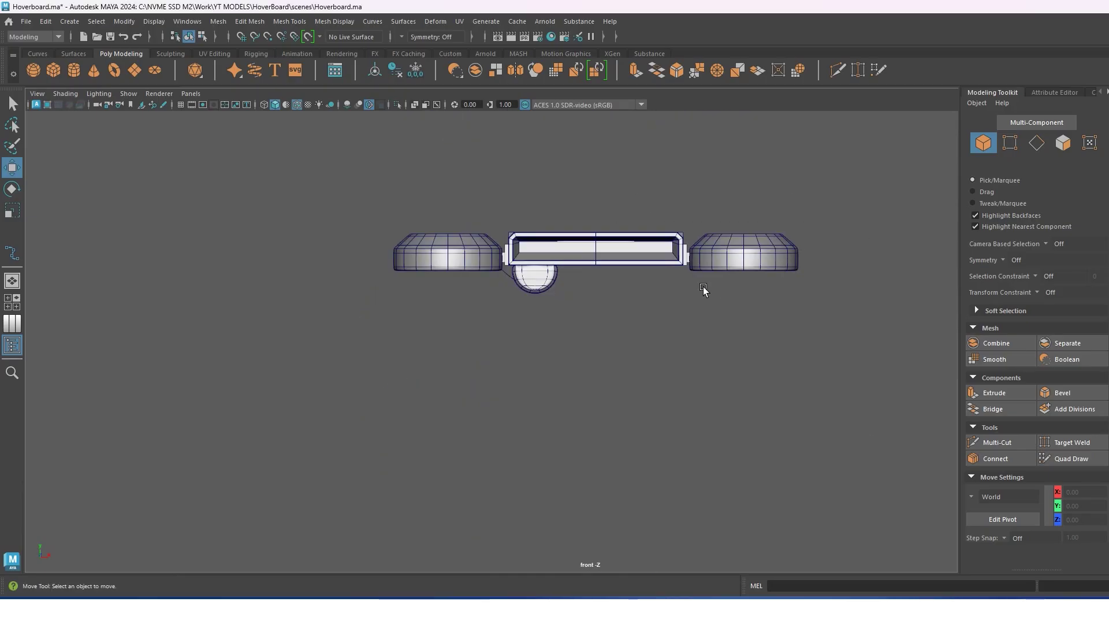
pyautogui.keyDown('shift'); pyautogui.moveTo(644, 285); pyautogui.dragTo(582, 283, button='right'); pyautogui.keyUp('shift')
pyautogui.scroll(2, 578, 271)
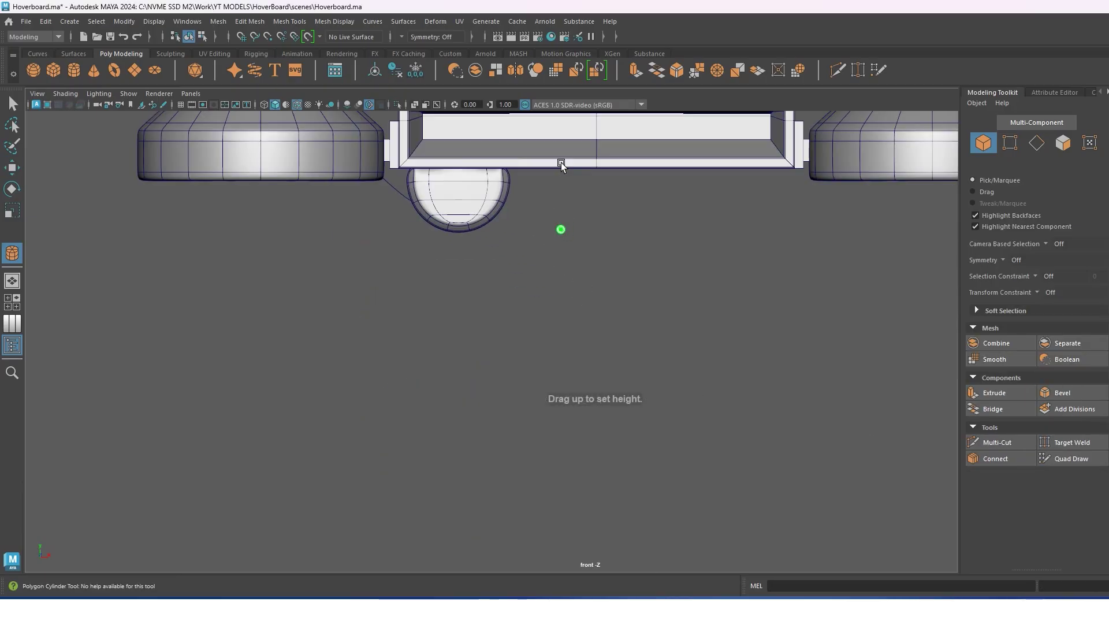
pyautogui.press('w')
pyautogui.press('space')
pyautogui.moveTo(557, 225); pyautogui.dragTo(509, 375)
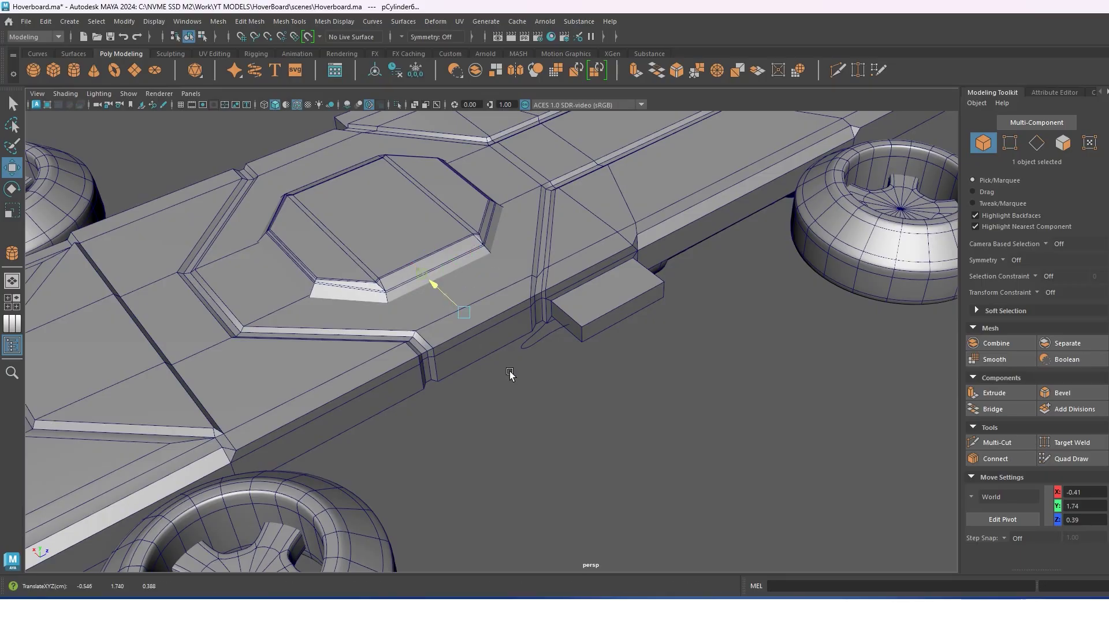
pyautogui.moveTo(510, 375); pyautogui.dragTo(661, 461, button='middle')
# Scale the cylinder thin and reduce its axis subdivisions to eight sides.
pyautogui.press('f')
pyautogui.scroll(-3, 630, 404)
pyautogui.scroll(-3, 633, 370)
pyautogui.press('r')
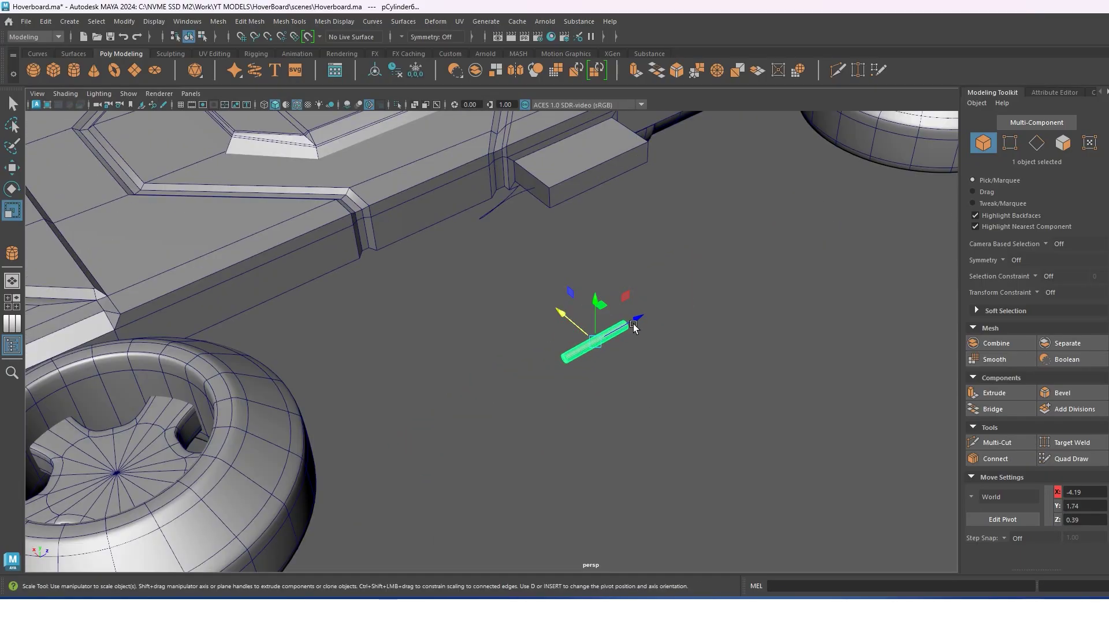
pyautogui.press('t')
pyautogui.scroll(2, 638, 322)
pyautogui.scroll(2, 638, 316)
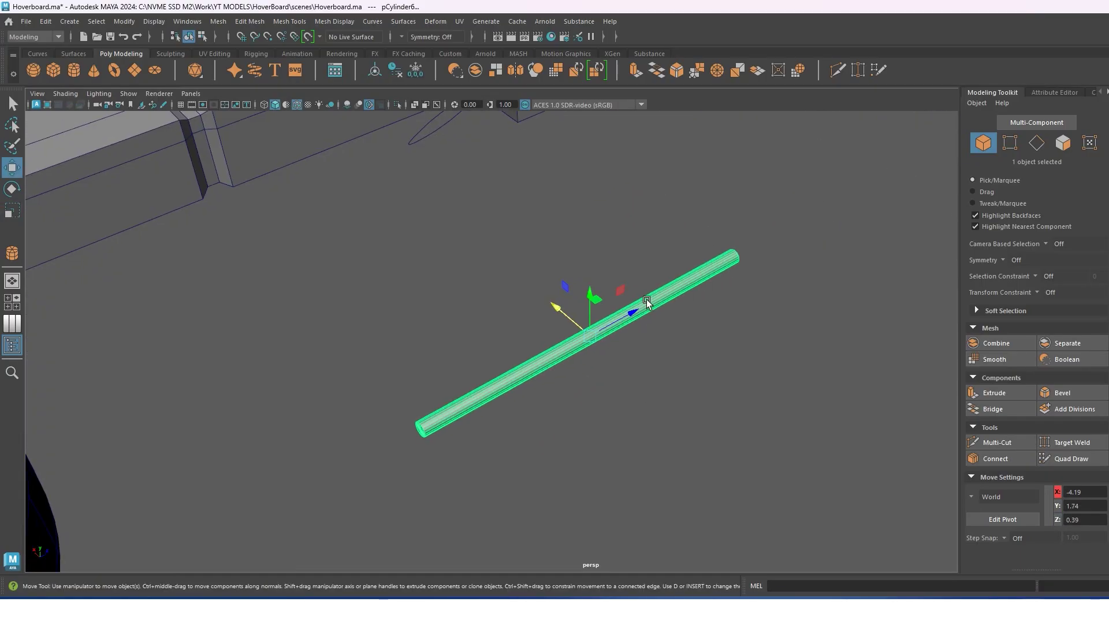
pyautogui.click(690, 379)
pyautogui.moveTo(690, 379); pyautogui.dragTo(631, 376, button='middle')
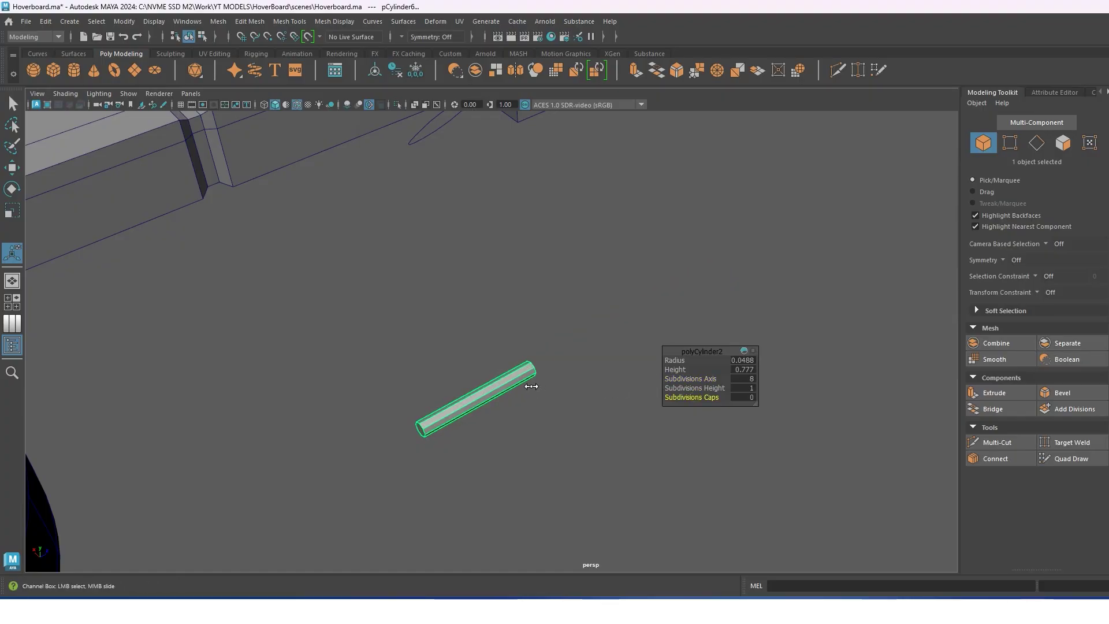
# Stretch the thin cylinder into a long tube.
pyautogui.press('w')
pyautogui.moveTo(524, 374); pyautogui.dragTo(663, 334)
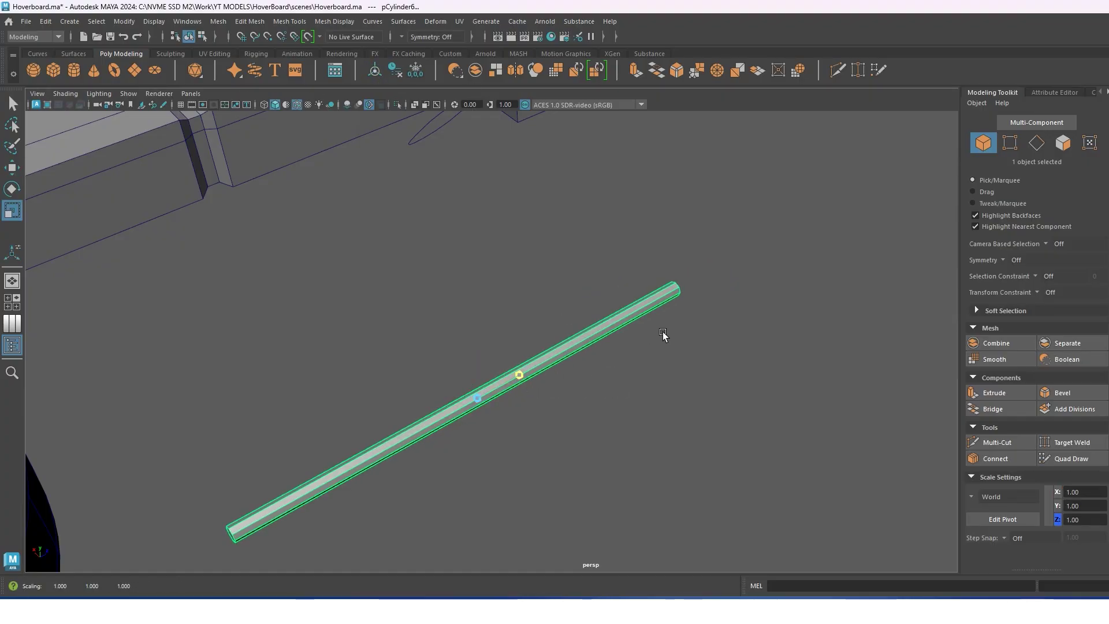
pyautogui.scroll(-2, 636, 352)
pyautogui.keyDown('alt'); pyautogui.moveTo(595, 331); pyautogui.dragTo(607, 279, button='middle'); pyautogui.keyUp('alt')
# Bevel the tube's lengthwise edge ring into 12 segments, then select the curve with it.
pyautogui.moveTo(495, 292); pyautogui.dragTo(531, 280, button='right')
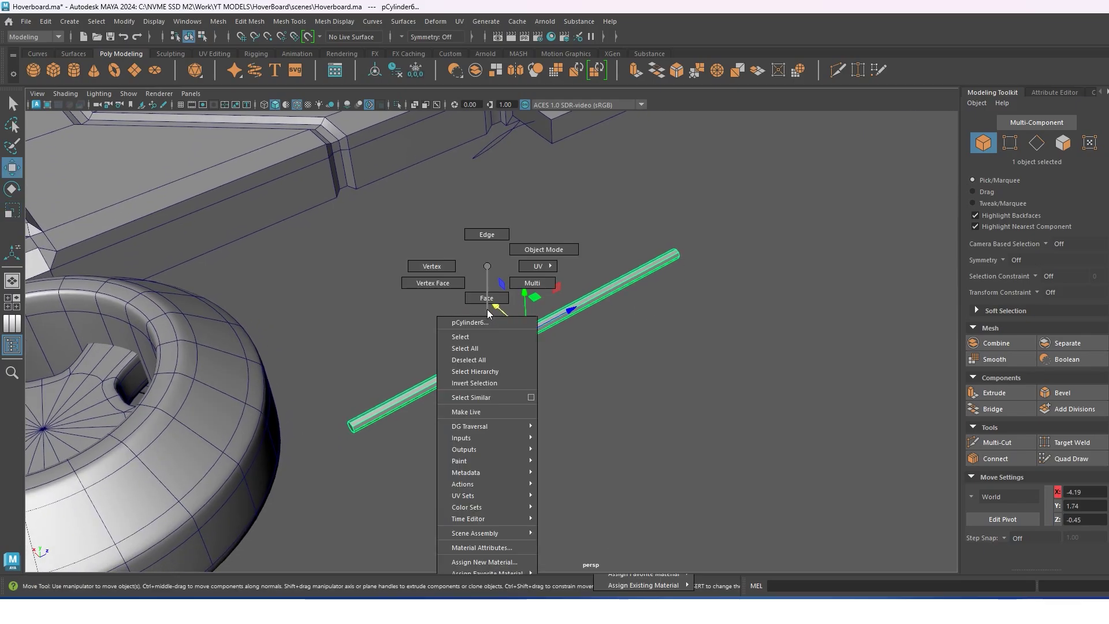
pyautogui.doubleClick(509, 373)
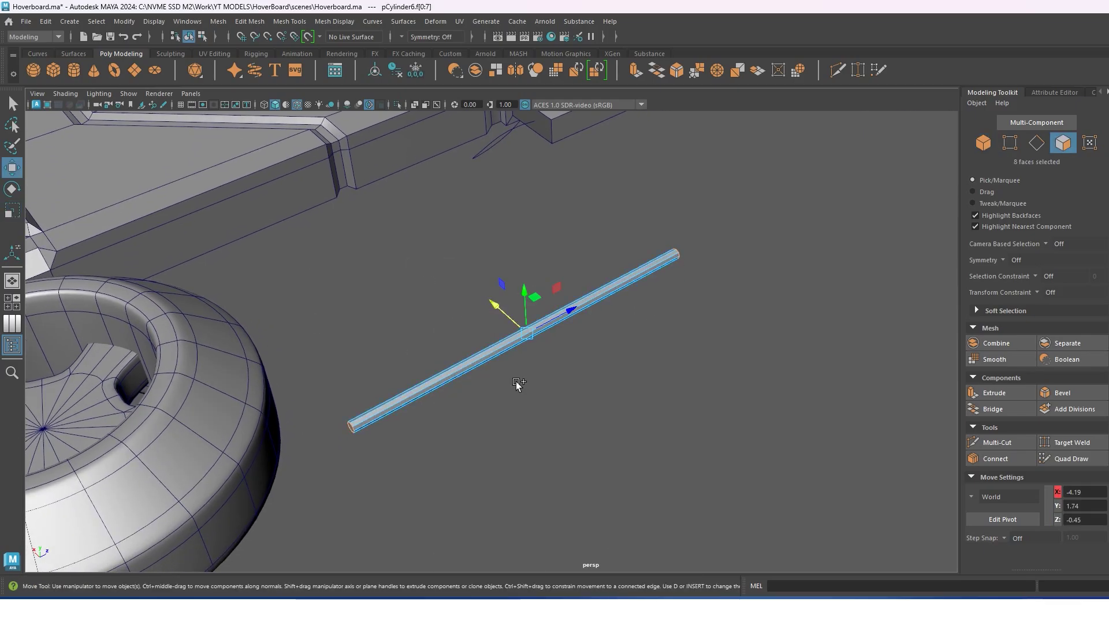
pyautogui.click(518, 385)
pyautogui.doubleClick(523, 338)
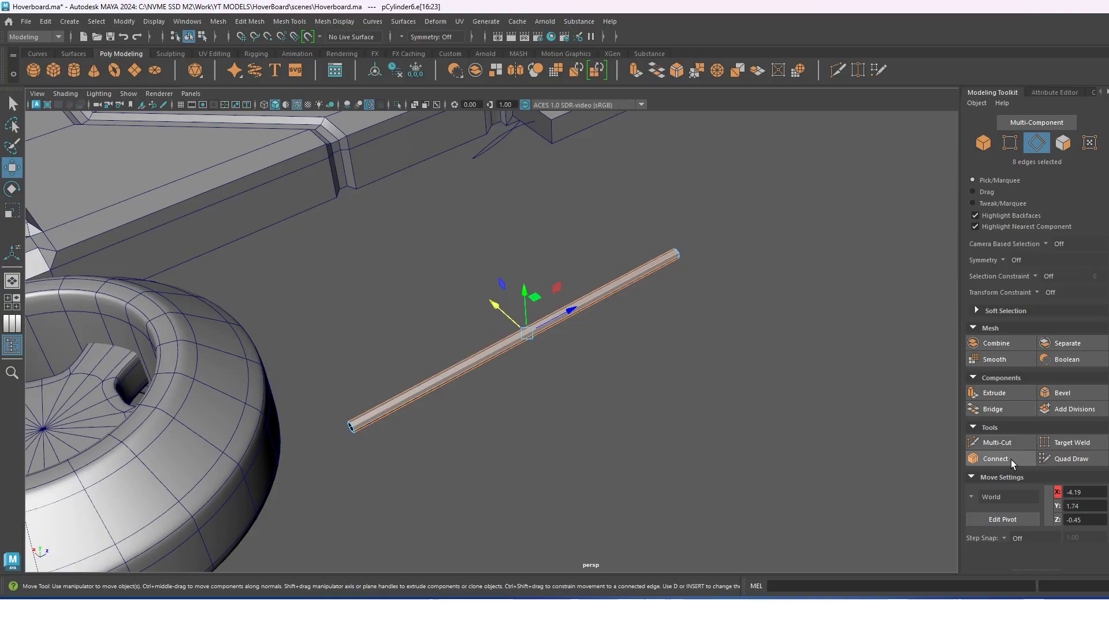
pyautogui.keyDown('shift'); pyautogui.moveTo(526, 335); pyautogui.dragTo(441, 315, button='right'); pyautogui.keyUp('shift')
pyautogui.keyDown('shift'); pyautogui.moveTo(534, 309); pyautogui.dragTo(532, 370, button='right'); pyautogui.keyUp('shift')
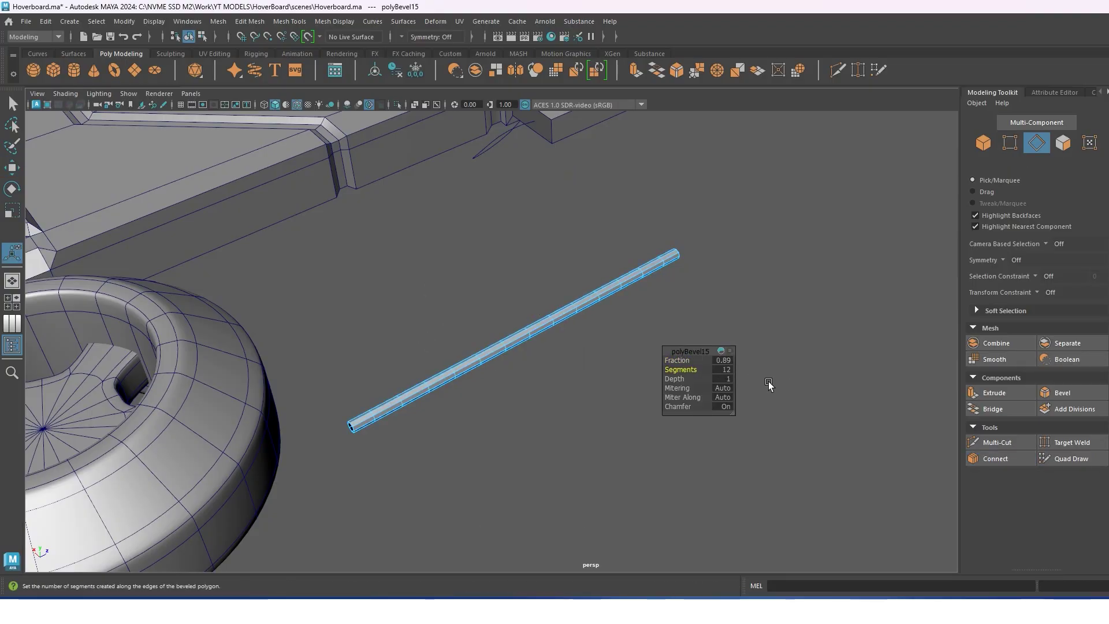
pyautogui.moveTo(647, 275); pyautogui.dragTo(687, 246, button='right')
pyautogui.press('w')
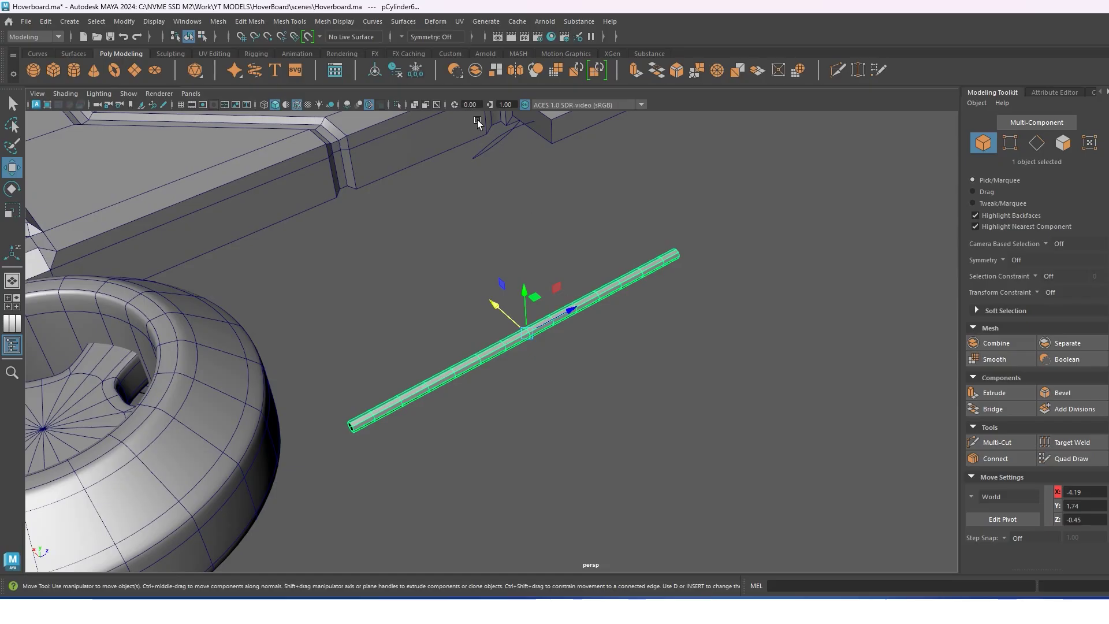
pyautogui.keyDown('shift'); pyautogui.click(481, 153); pyautogui.keyUp('shift')
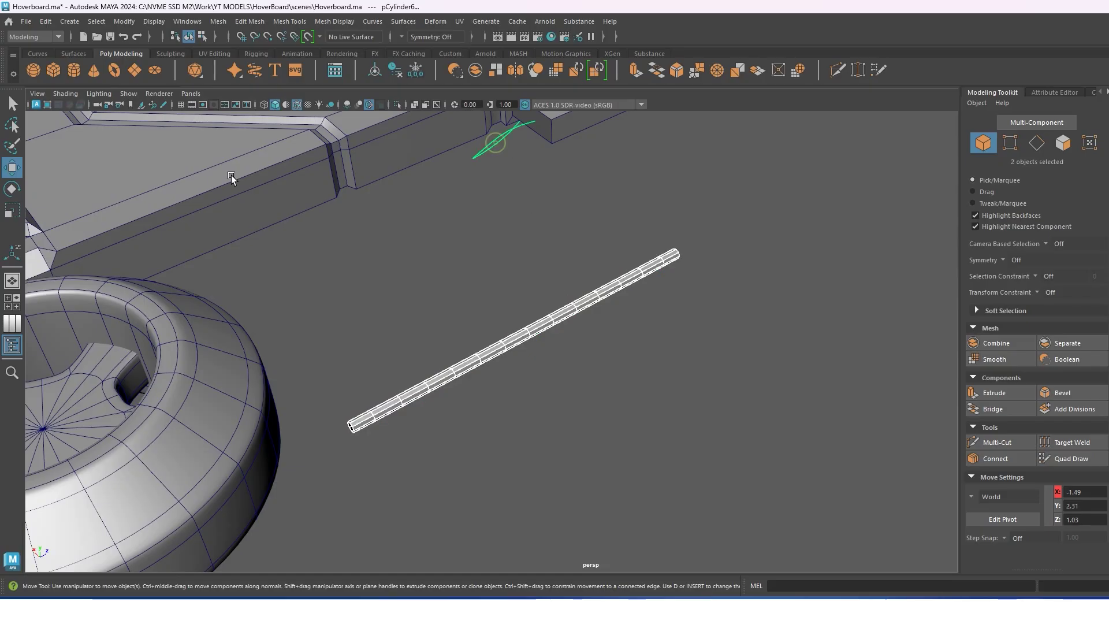
# Apply Deform > Curve Warp to bend the tube along the curve, previewed smooth.
pyautogui.click(445, 22)
pyautogui.click(312, 118)
pyautogui.scroll(-3, 529, 225)
pyautogui.scroll(5, 512, 200)
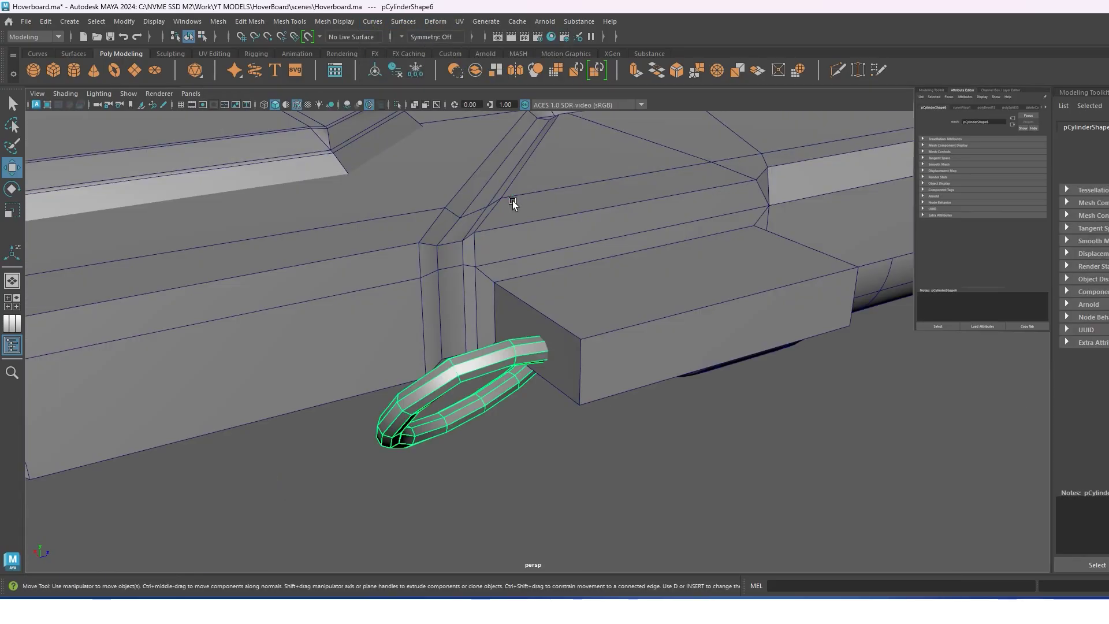
pyautogui.moveTo(512, 200)
pyautogui.keyDown('alt'); pyautogui.mouseDown()
pyautogui.moveTo(570, 244)
pyautogui.moveTo(561, 344)
pyautogui.moveTo(633, 348)
pyautogui.moveTo(612, 348)
pyautogui.moveTo(621, 361)
pyautogui.mouseUp(); pyautogui.keyUp('alt')
pyautogui.press('3')
pyautogui.scroll(-2, 621, 361)
pyautogui.click(626, 401)
# Move the cable curve to the right to test the tube following it.
pyautogui.keyDown('alt'); pyautogui.moveTo(689, 431); pyautogui.dragTo(580, 387); pyautogui.keyUp('alt')
pyautogui.click(539, 359)
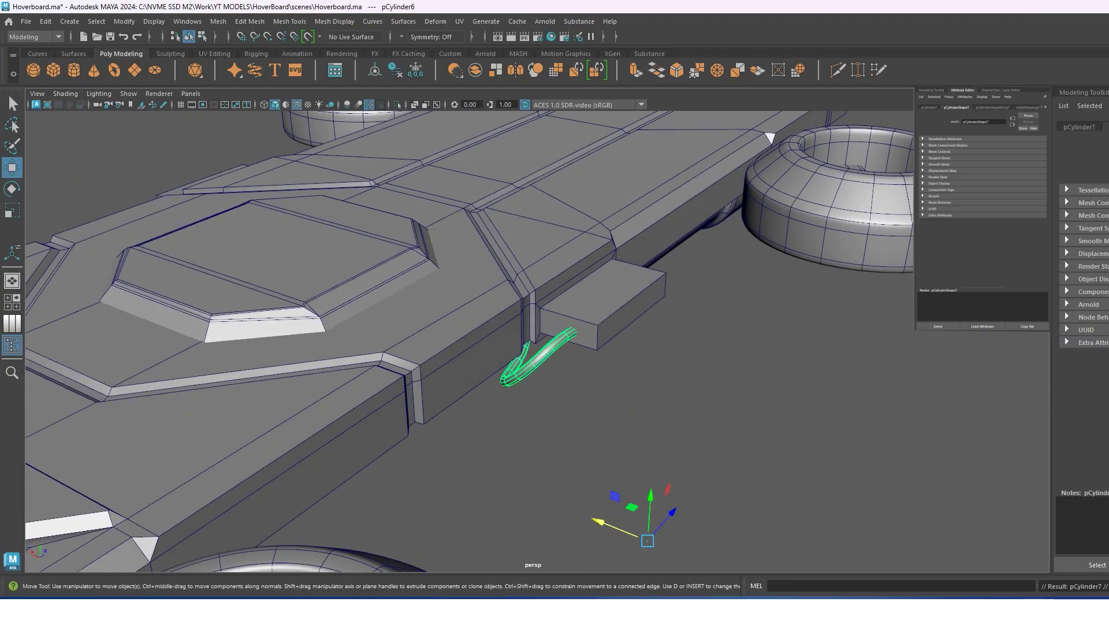
pyautogui.click(539, 359)
pyautogui.moveTo(563, 340); pyautogui.dragTo(670, 404, button='middle')
pyautogui.moveTo(670, 404)
pyautogui.keyDown('alt'); pyautogui.mouseDown()
pyautogui.moveTo(647, 396)
pyautogui.moveTo(698, 416)
pyautogui.moveTo(654, 420)
pyautogui.mouseUp(); pyautogui.keyUp('alt')
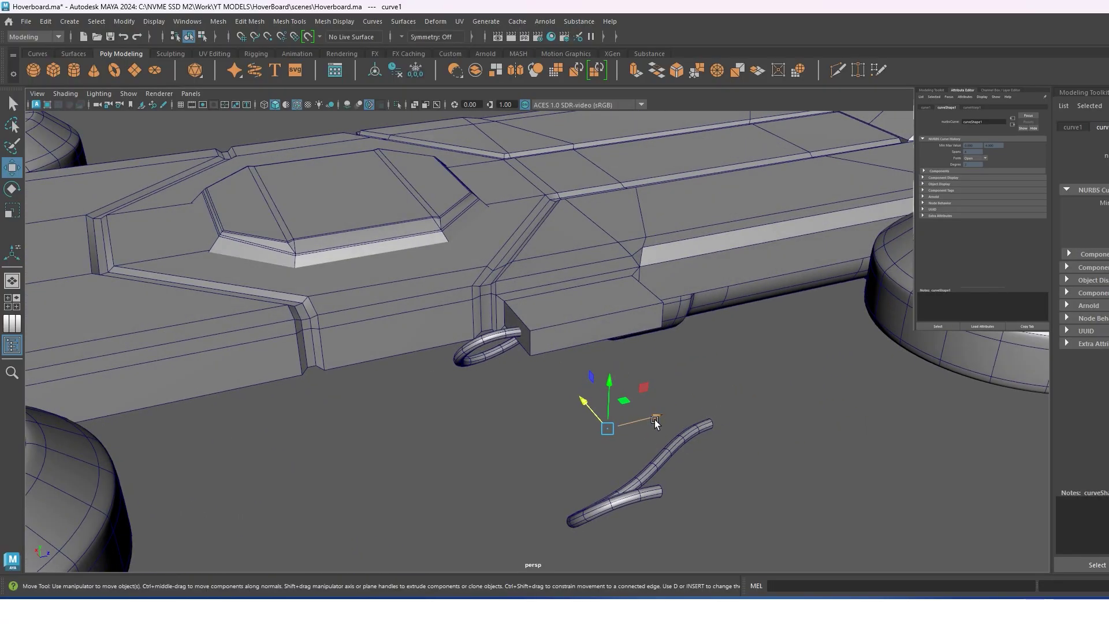
pyautogui.moveTo(654, 420)
pyautogui.mouseDown(button='middle')
pyautogui.moveTo(788, 373)
pyautogui.moveTo(828, 372)
pyautogui.mouseUp(button='middle')
pyautogui.click(832, 425)
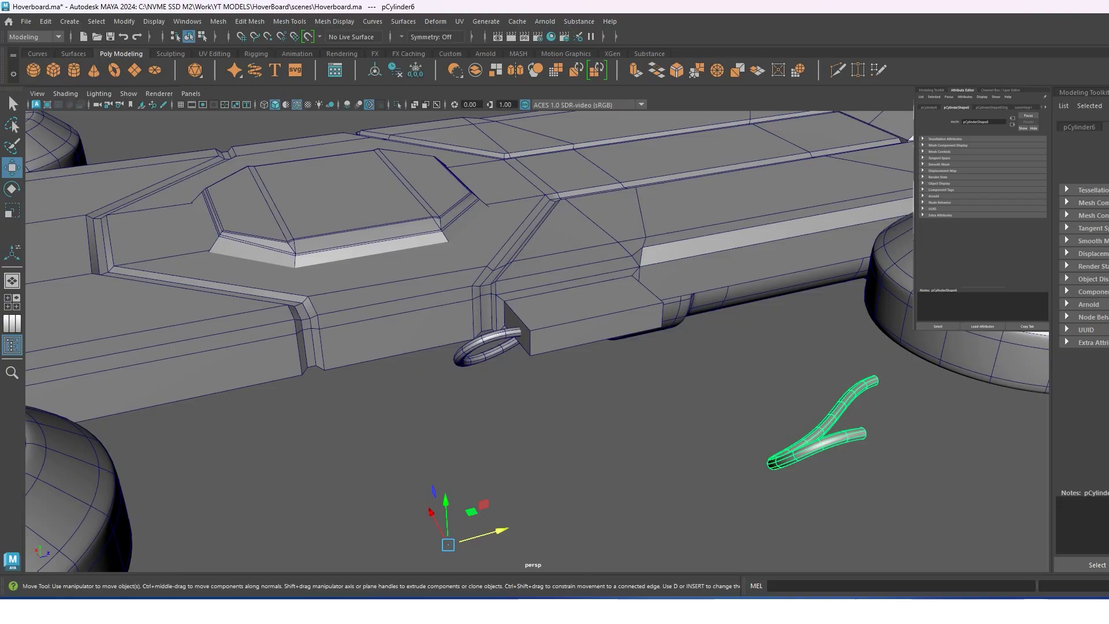
# Hide the tube and lower the curve's end CVs to start rerouting it.
pyautogui.hotkey('ctrl', 'h')
pyautogui.moveTo(847, 403); pyautogui.dragTo(820, 352, button='right')
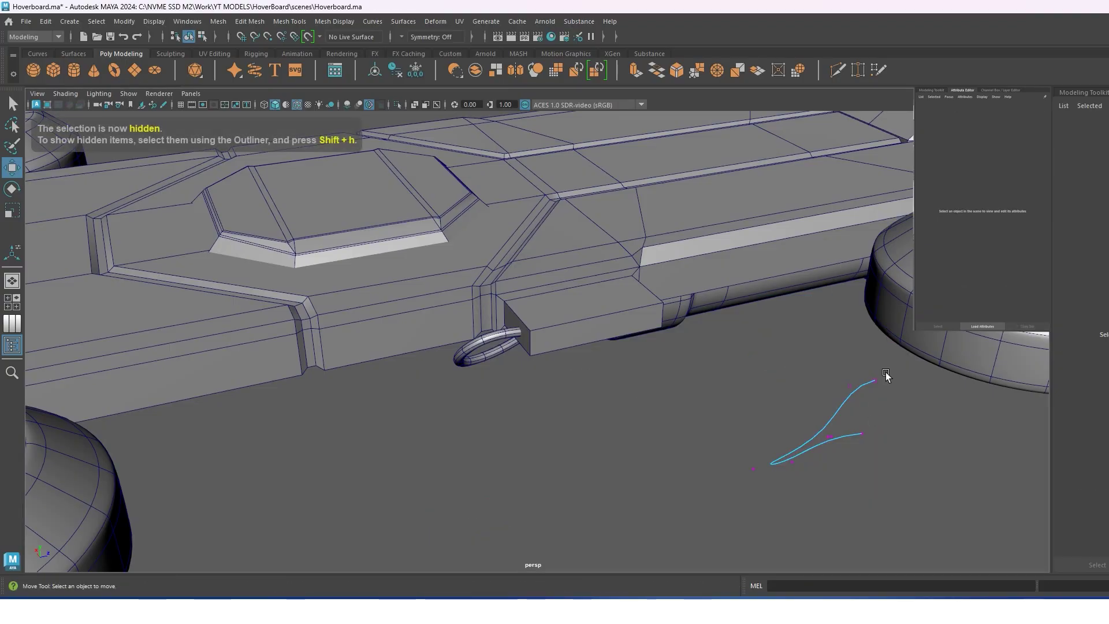
pyautogui.moveTo(871, 374)
pyautogui.mouseDown()
pyautogui.moveTo(879, 297)
pyautogui.moveTo(842, 261)
pyautogui.moveTo(751, 301)
pyautogui.mouseUp()
pyautogui.moveTo(911, 289); pyautogui.dragTo(911, 306)
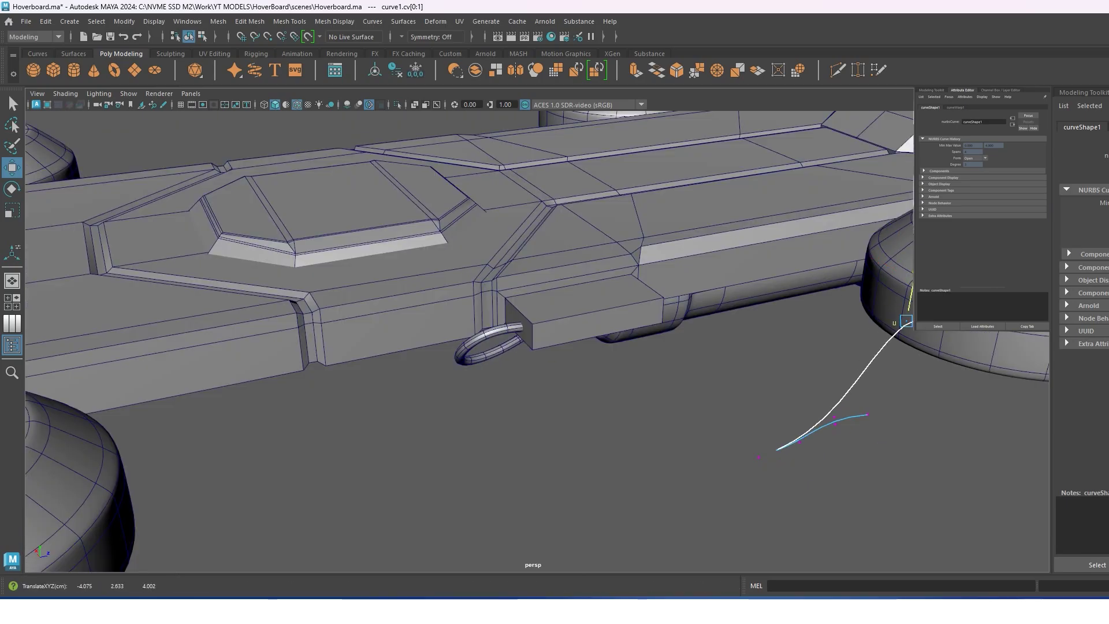
pyautogui.click(859, 423)
pyautogui.keyDown('alt'); pyautogui.moveTo(872, 439); pyautogui.dragTo(799, 466); pyautogui.keyUp('alt')
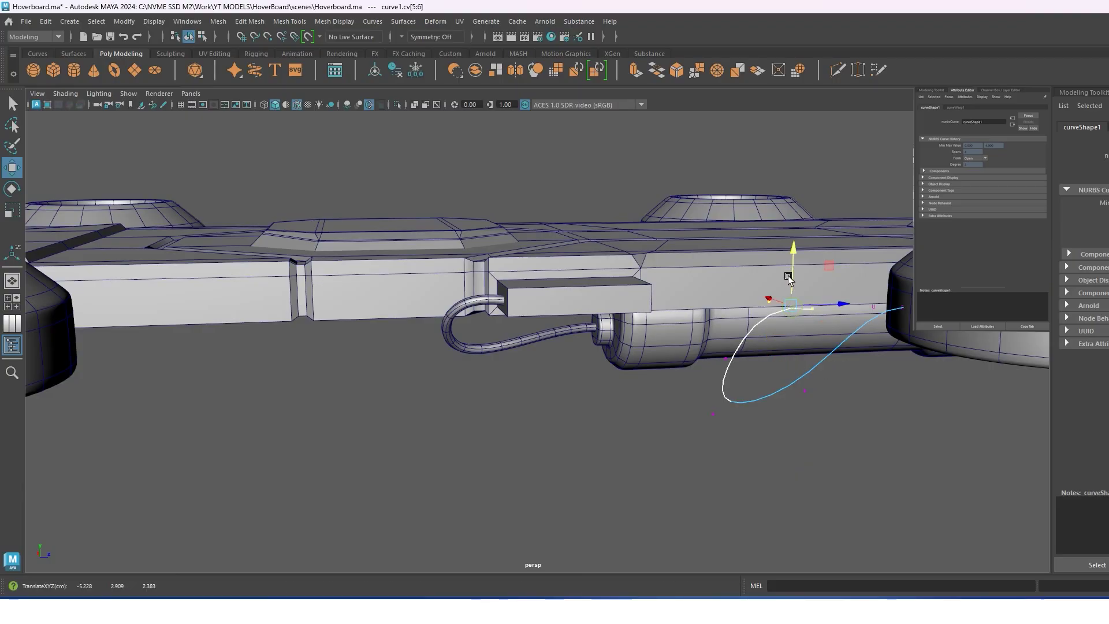
# Pull the end control points toward the side box and along the board's side.
pyautogui.click(806, 309)
pyautogui.moveTo(805, 310)
pyautogui.mouseDown()
pyautogui.moveTo(645, 308)
pyautogui.moveTo(323, 399)
pyautogui.mouseUp()
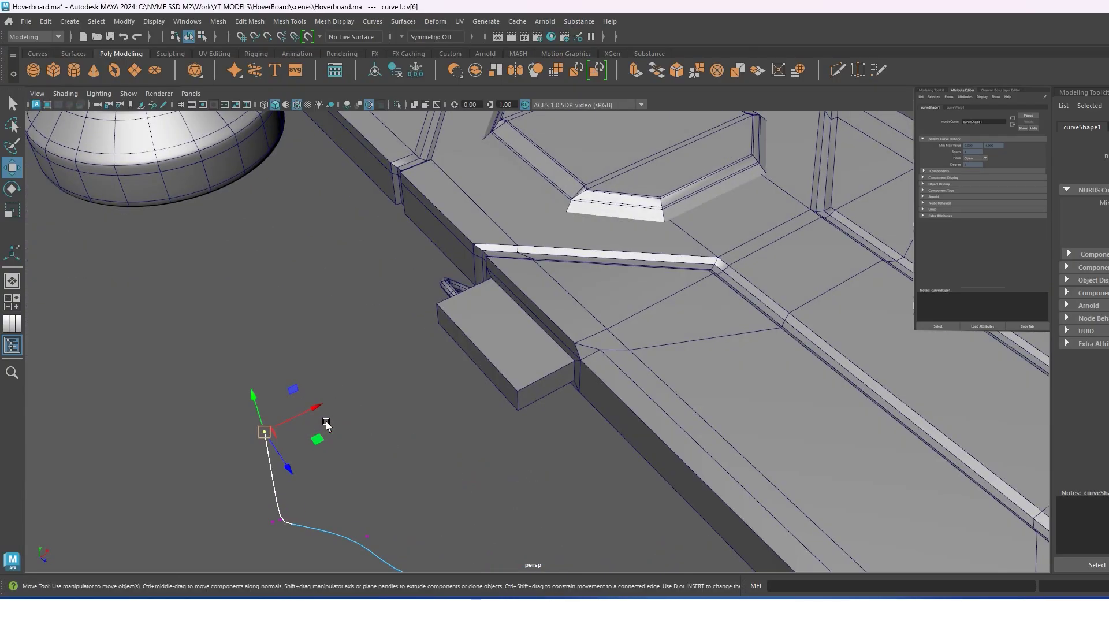
pyautogui.moveTo(295, 346)
pyautogui.mouseDown()
pyautogui.moveTo(493, 299)
pyautogui.moveTo(557, 367)
pyautogui.mouseUp()
pyautogui.click(266, 449)
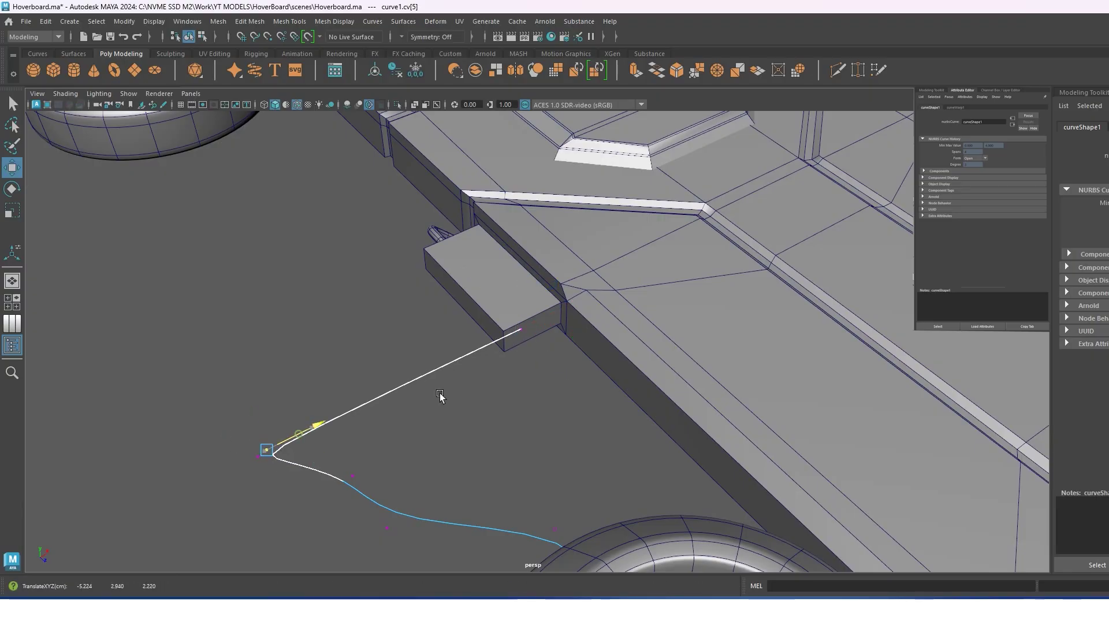
pyautogui.moveTo(486, 363); pyautogui.dragTo(537, 398)
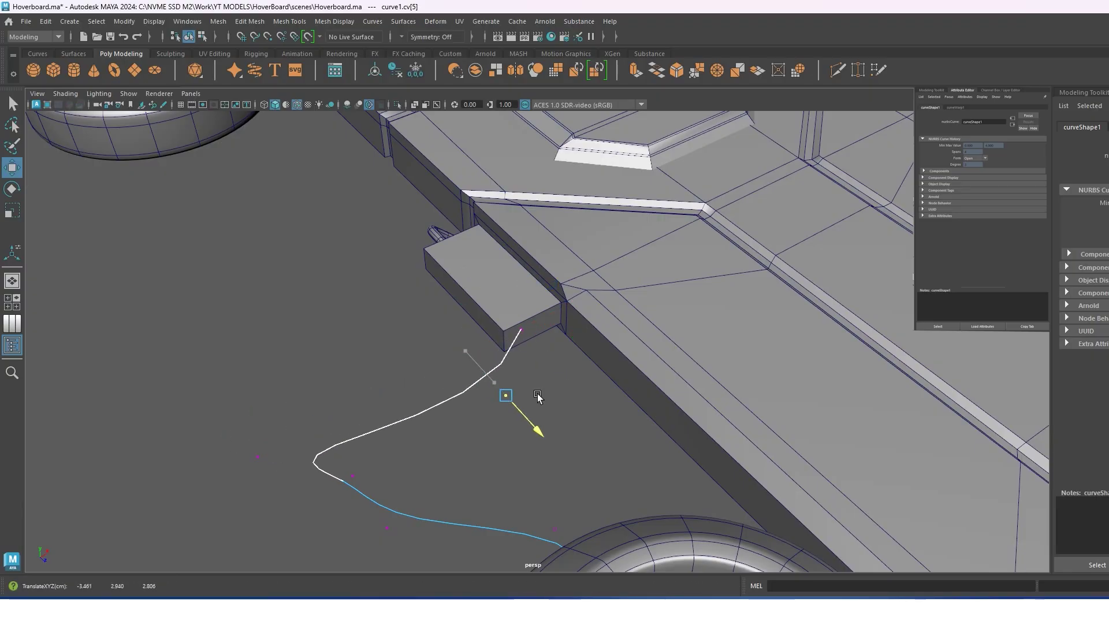
pyautogui.click(260, 454)
pyautogui.moveTo(353, 466)
pyautogui.mouseDown()
pyautogui.moveTo(663, 471)
pyautogui.moveTo(558, 304)
pyautogui.mouseUp()
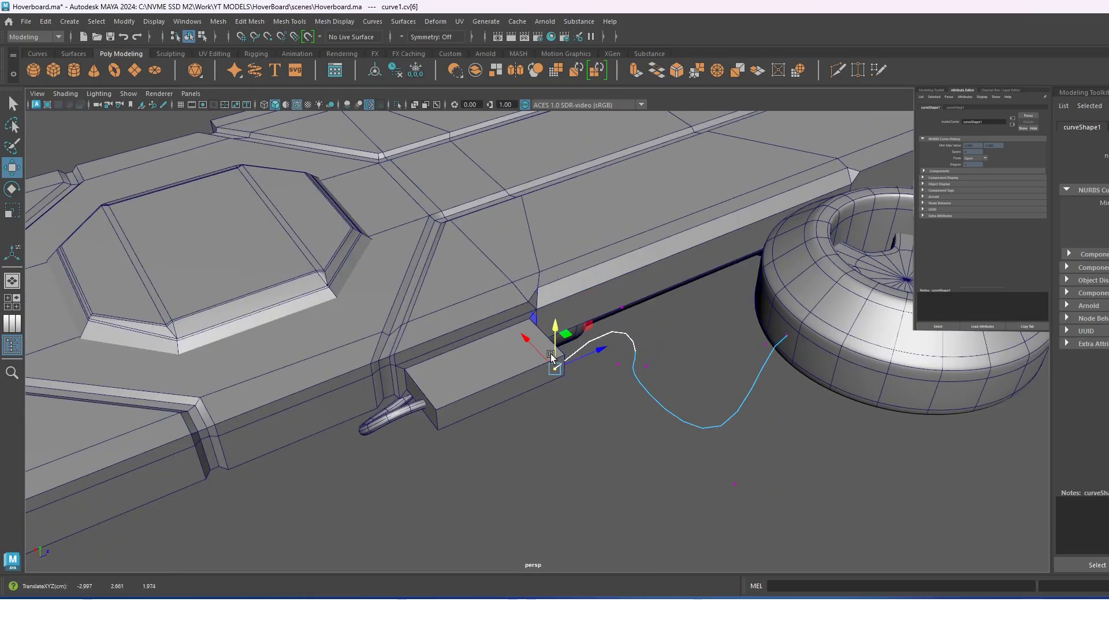
# Raise the lower control points to arch the cable upward along the board edge.
pyautogui.moveTo(526, 341)
pyautogui.keyDown('alt'); pyautogui.mouseDown()
pyautogui.moveTo(604, 391)
pyautogui.moveTo(612, 360)
pyautogui.mouseUp(); pyautogui.keyUp('alt')
pyautogui.hotkey('ctrl', 'z')
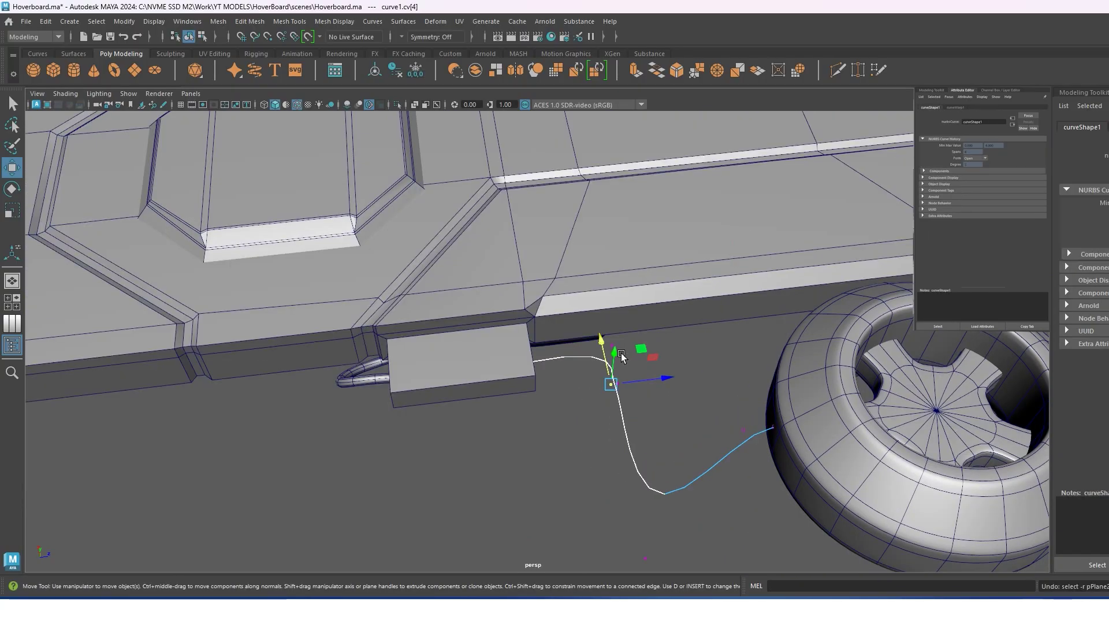
pyautogui.hotkey('ctrl', 'z')
pyautogui.moveTo(664, 561); pyautogui.dragTo(670, 439)
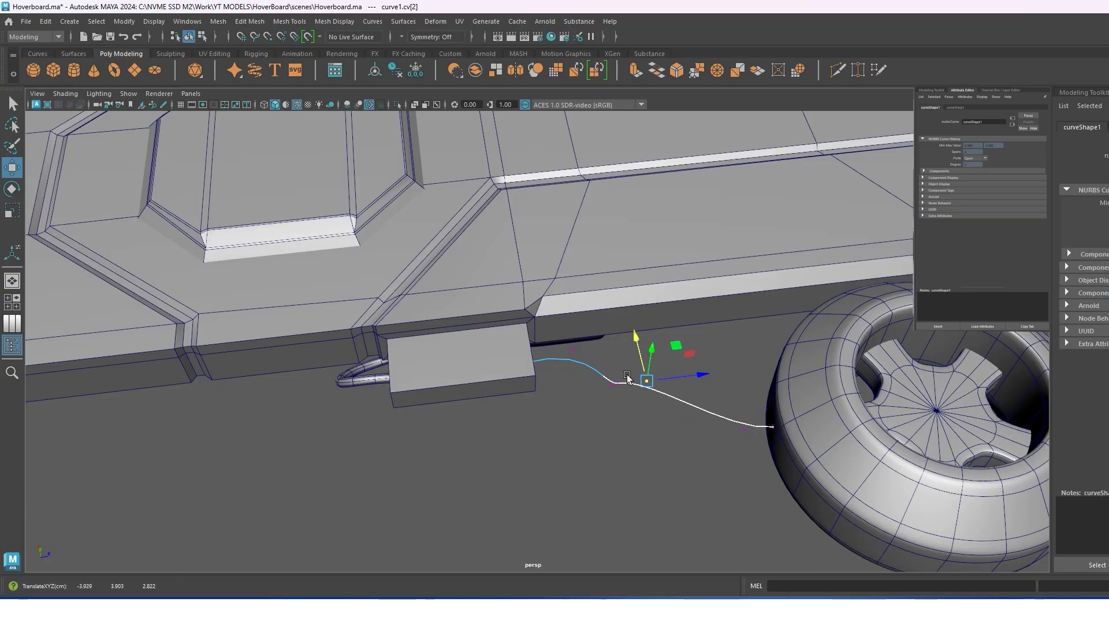
pyautogui.click(650, 379)
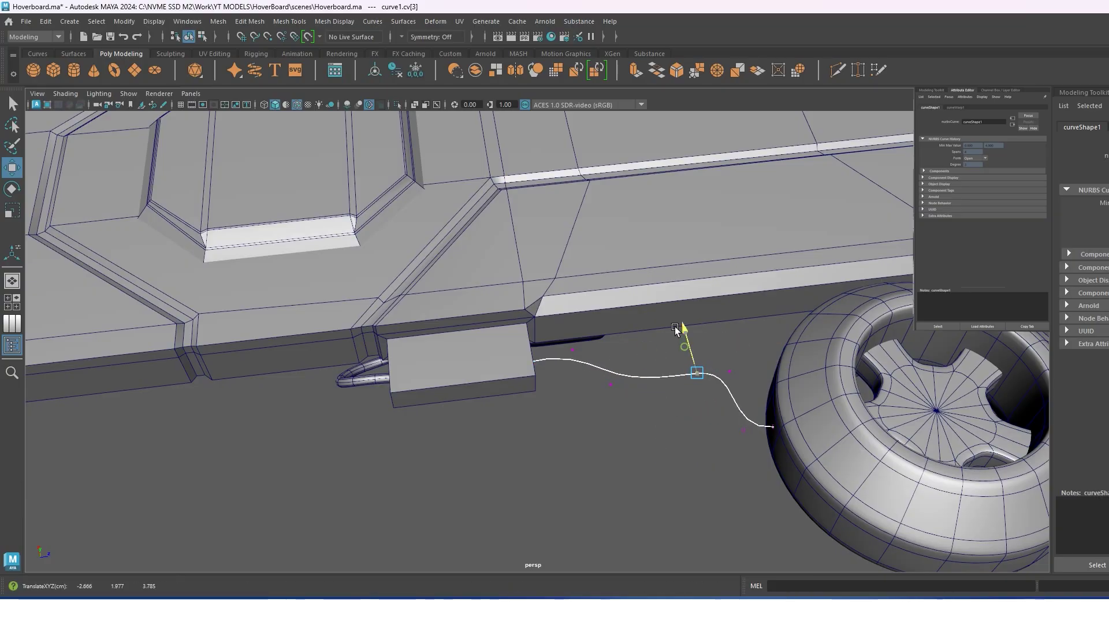
pyautogui.moveTo(676, 329); pyautogui.dragTo(676, 300)
pyautogui.moveTo(624, 370); pyautogui.dragTo(602, 392)
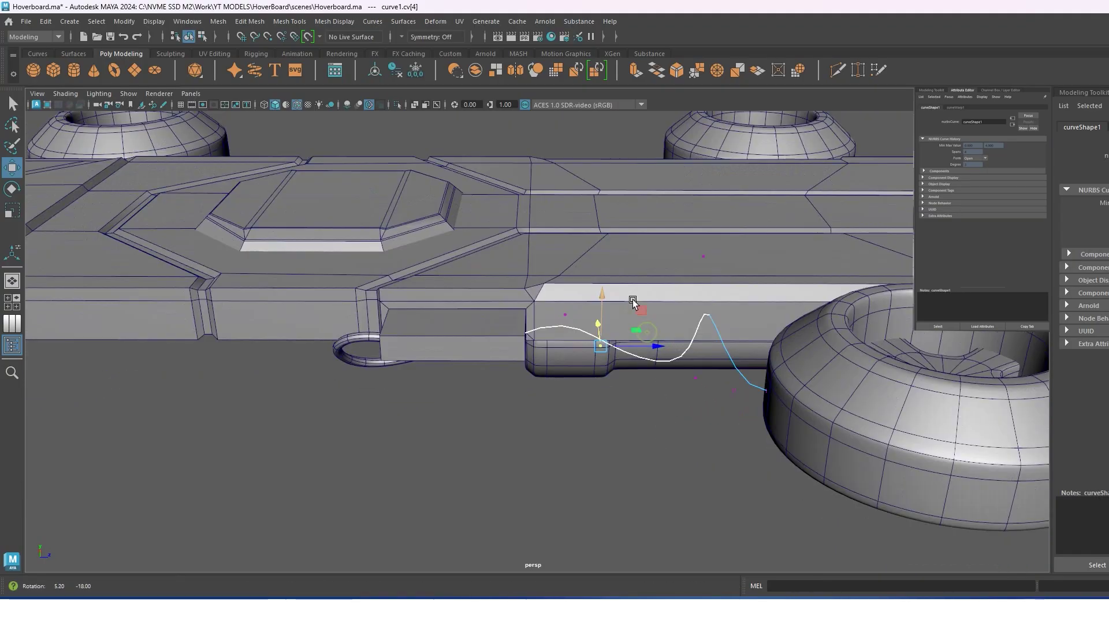
pyautogui.keyDown('alt'); pyautogui.moveTo(606, 346); pyautogui.dragTo(736, 390); pyautogui.keyUp('alt')
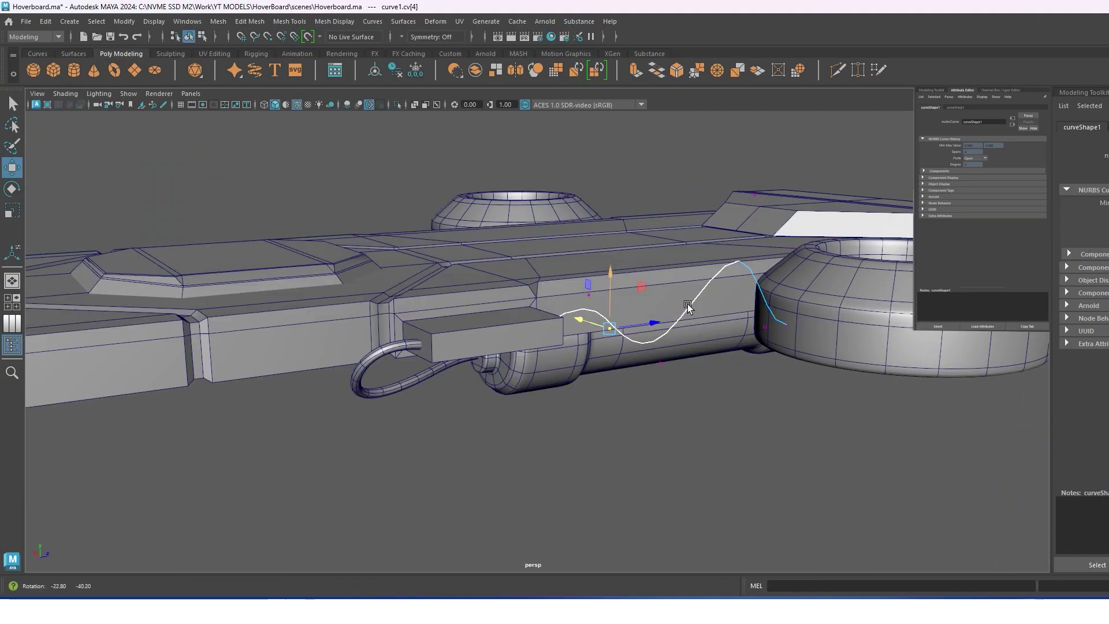
pyautogui.moveTo(697, 347); pyautogui.dragTo(699, 260)
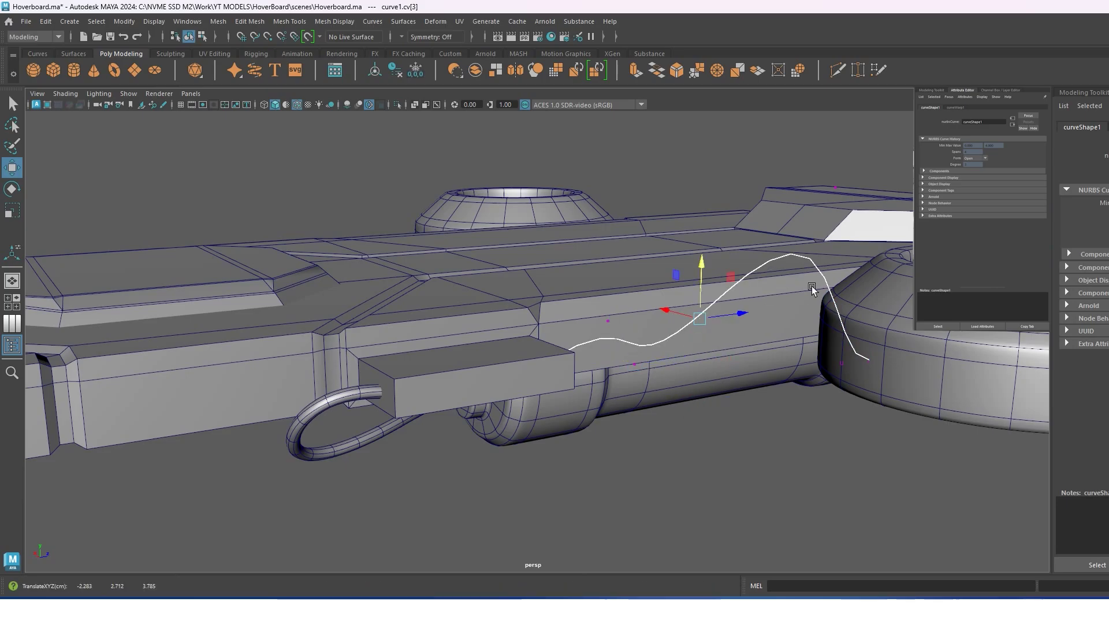
# Flatten the curve's top point and lift its left hump near the hover ring.
pyautogui.click(835, 187)
pyautogui.moveTo(837, 174)
pyautogui.mouseDown()
pyautogui.moveTo(853, 354)
pyautogui.moveTo(818, 399)
pyautogui.mouseUp()
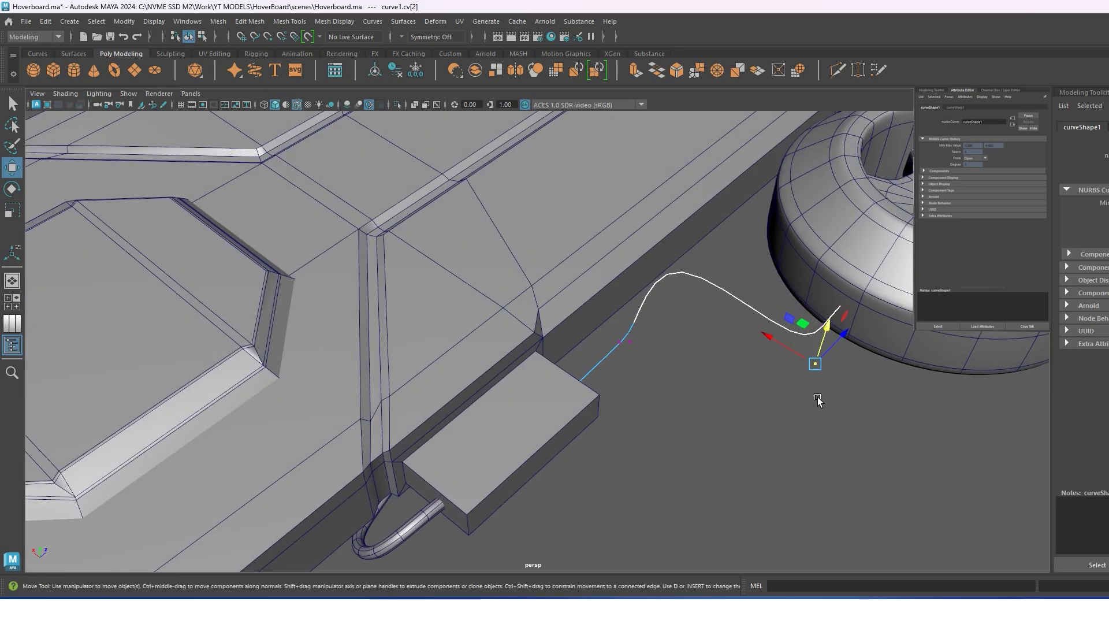
pyautogui.moveTo(642, 227)
pyautogui.mouseDown()
pyautogui.moveTo(745, 286)
pyautogui.moveTo(675, 304)
pyautogui.mouseUp()
pyautogui.keyDown('alt'); pyautogui.moveTo(628, 370); pyautogui.dragTo(601, 352); pyautogui.keyUp('alt')
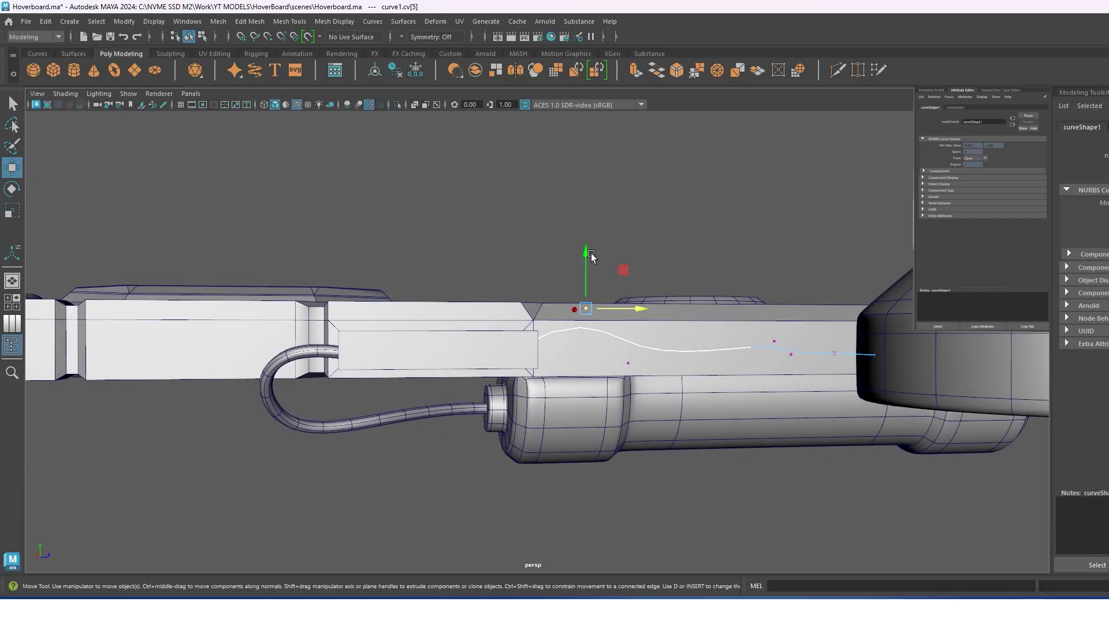
pyautogui.click(586, 345)
pyautogui.moveTo(646, 382); pyautogui.dragTo(604, 359)
pyautogui.moveTo(628, 347)
pyautogui.mouseDown()
pyautogui.moveTo(634, 333)
pyautogui.moveTo(657, 356)
pyautogui.mouseUp()
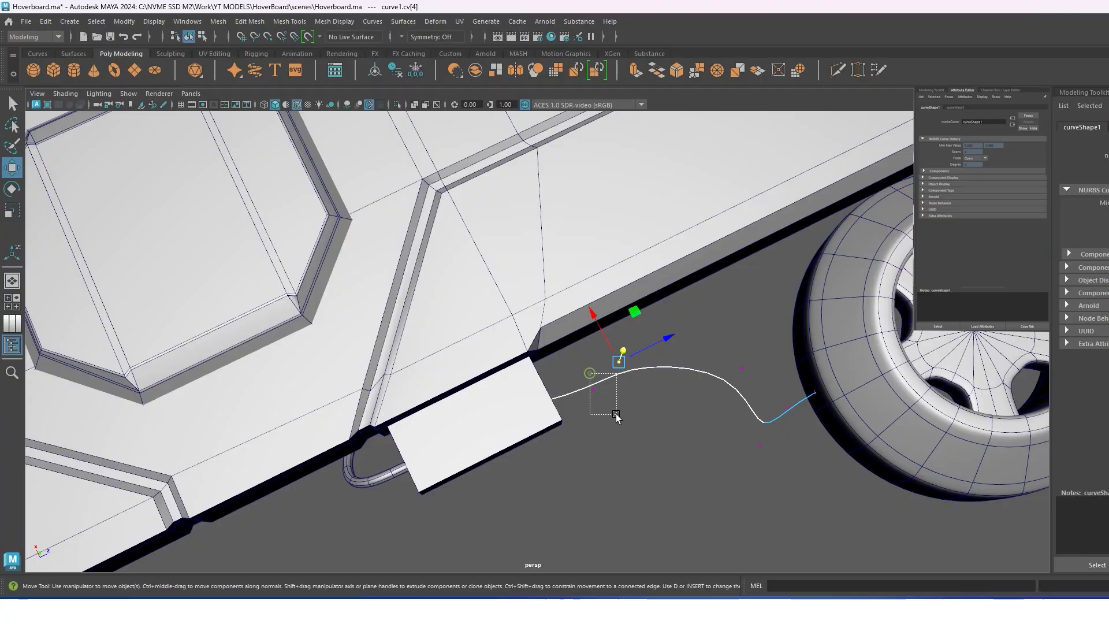
pyautogui.moveTo(590, 373)
pyautogui.mouseDown()
pyautogui.moveTo(616, 415)
pyautogui.moveTo(643, 349)
pyautogui.mouseUp()
# Shift the last control points to smooth the cable's bend into the hover ring.
pyautogui.click(742, 368)
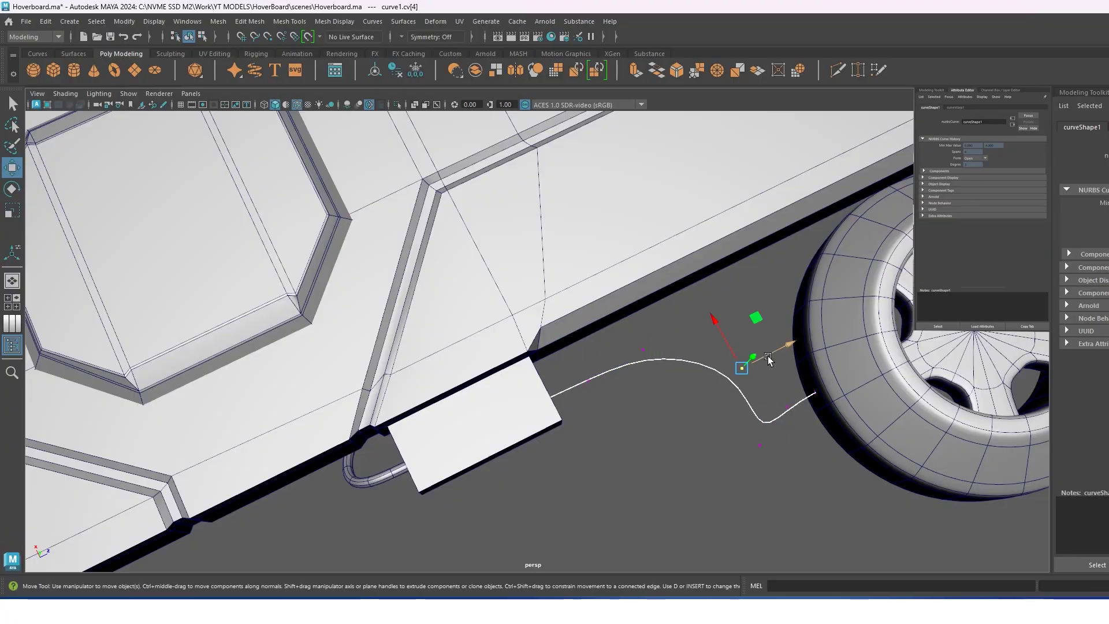
pyautogui.moveTo(769, 359); pyautogui.dragTo(773, 462)
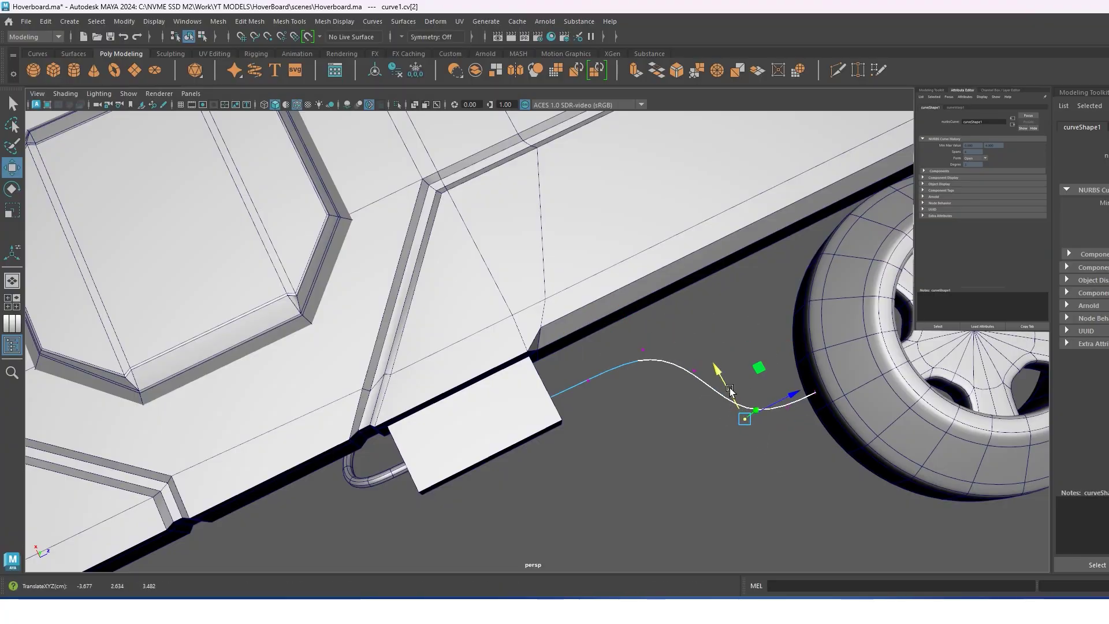
pyautogui.keyDown('alt'); pyautogui.moveTo(741, 418); pyautogui.dragTo(842, 383); pyautogui.keyUp('alt')
pyautogui.click(828, 365)
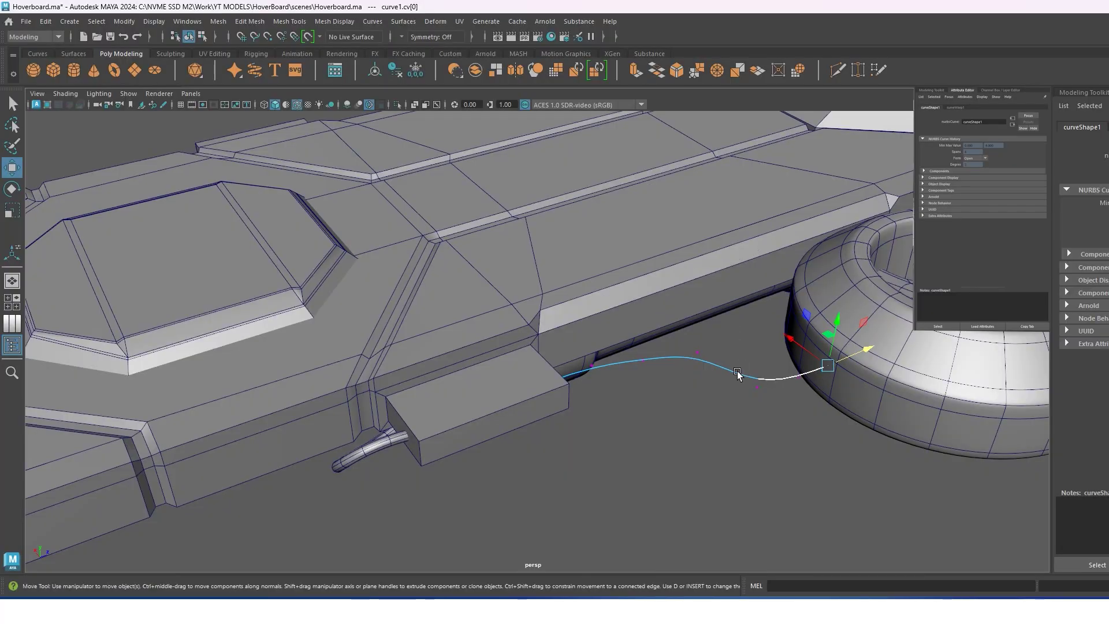
# Extrude a tube along curve1 and hide the guide curve with Ctrl+H.
pyautogui.click(737, 341)
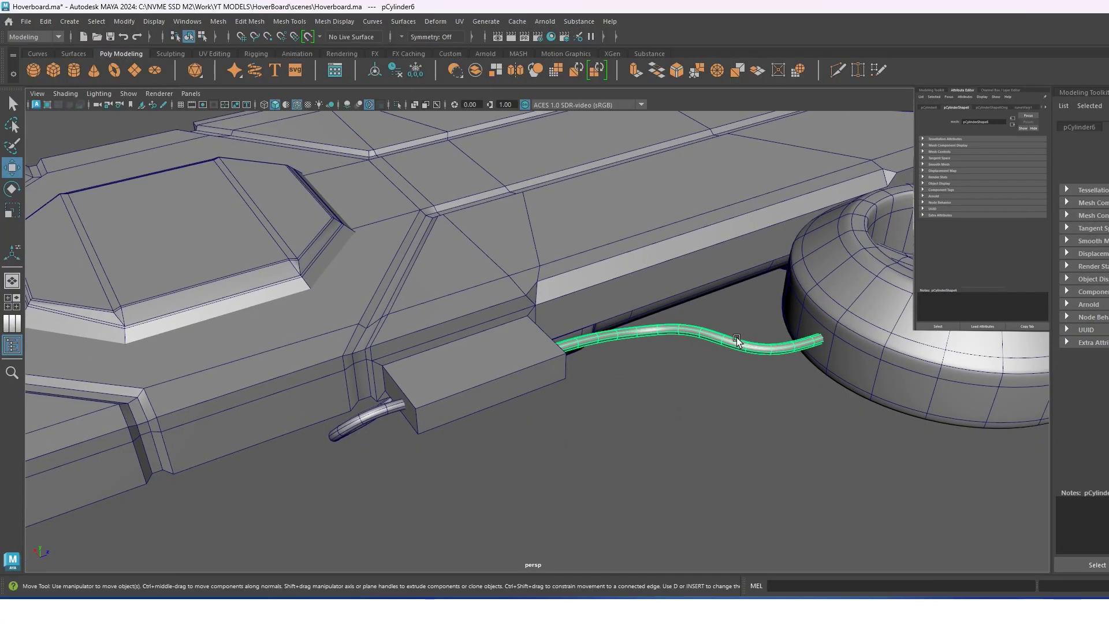
pyautogui.keyDown('alt'); pyautogui.moveTo(708, 338); pyautogui.dragTo(665, 346); pyautogui.keyUp('alt')
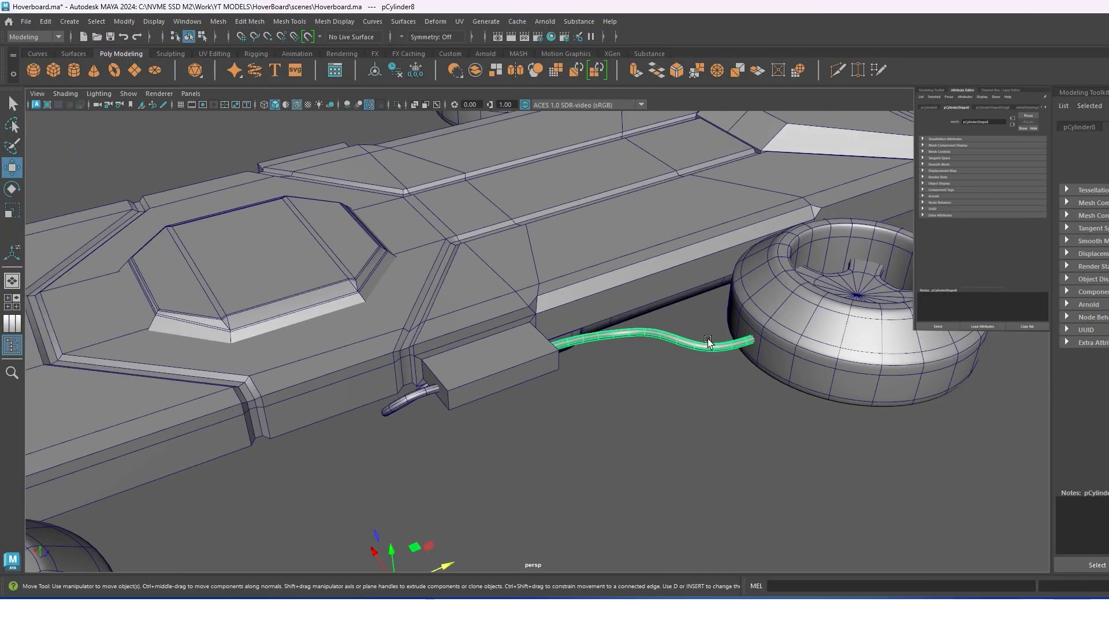
pyautogui.click(653, 334)
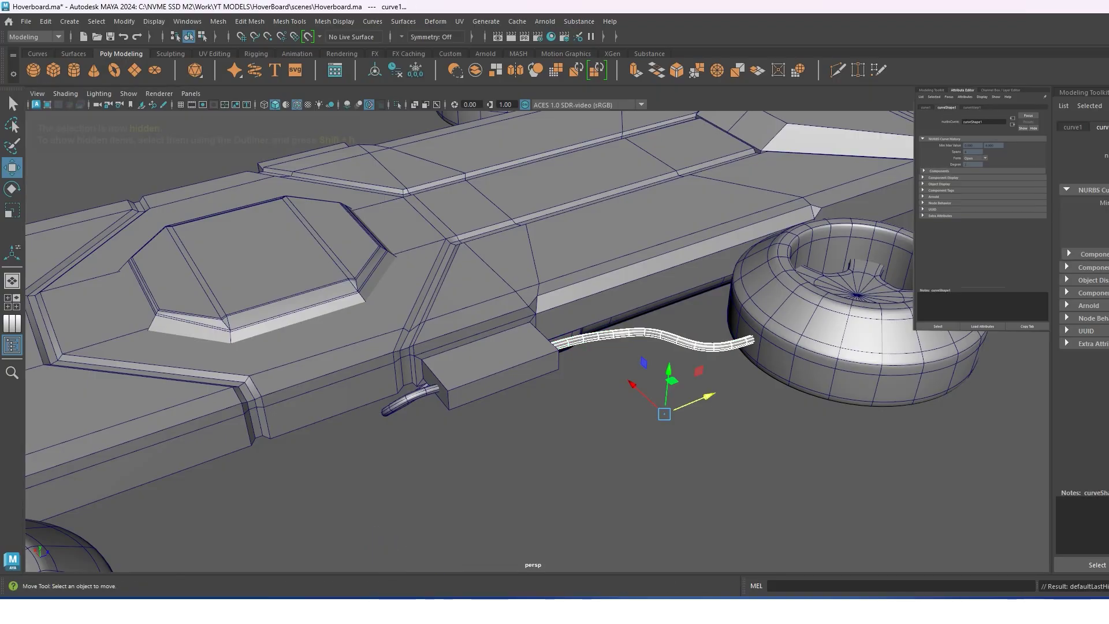
pyautogui.hotkey('ctrl', 'h')
pyautogui.moveTo(656, 366)
pyautogui.keyDown('alt'); pyautogui.mouseDown()
pyautogui.moveTo(649, 334)
pyautogui.moveTo(471, 347)
pyautogui.mouseUp(); pyautogui.keyUp('alt')
pyautogui.click(471, 346)
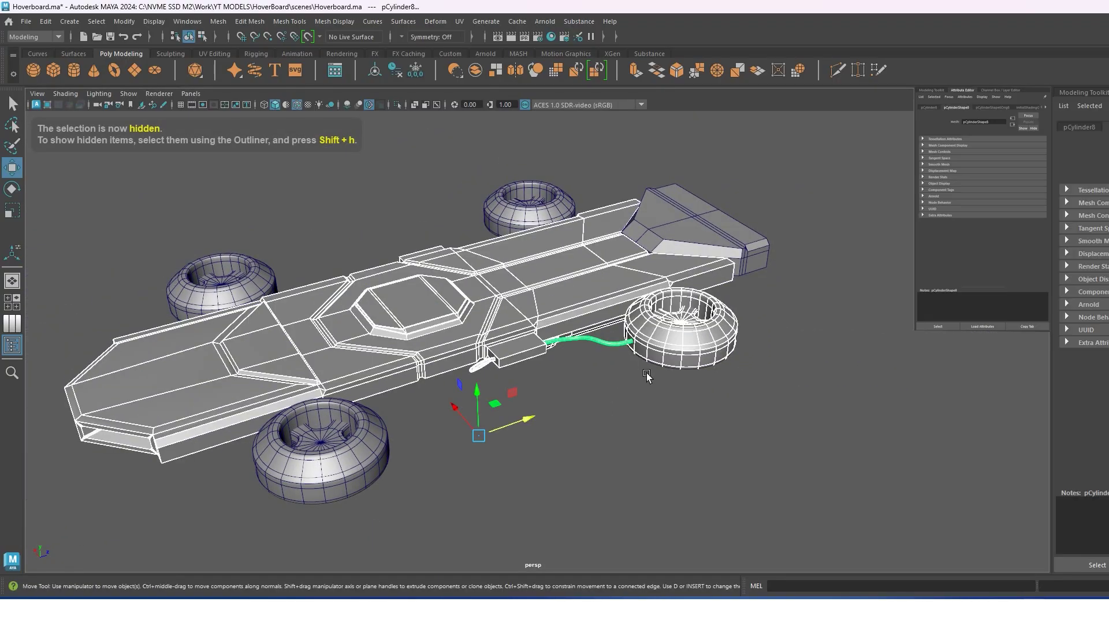
pyautogui.click(647, 341)
pyautogui.click(716, 349)
pyautogui.moveTo(717, 350)
pyautogui.keyDown('alt'); pyautogui.mouseDown()
pyautogui.moveTo(694, 377)
pyautogui.moveTo(467, 395)
pyautogui.moveTo(321, 356)
pyautogui.mouseUp(); pyautogui.keyUp('alt')
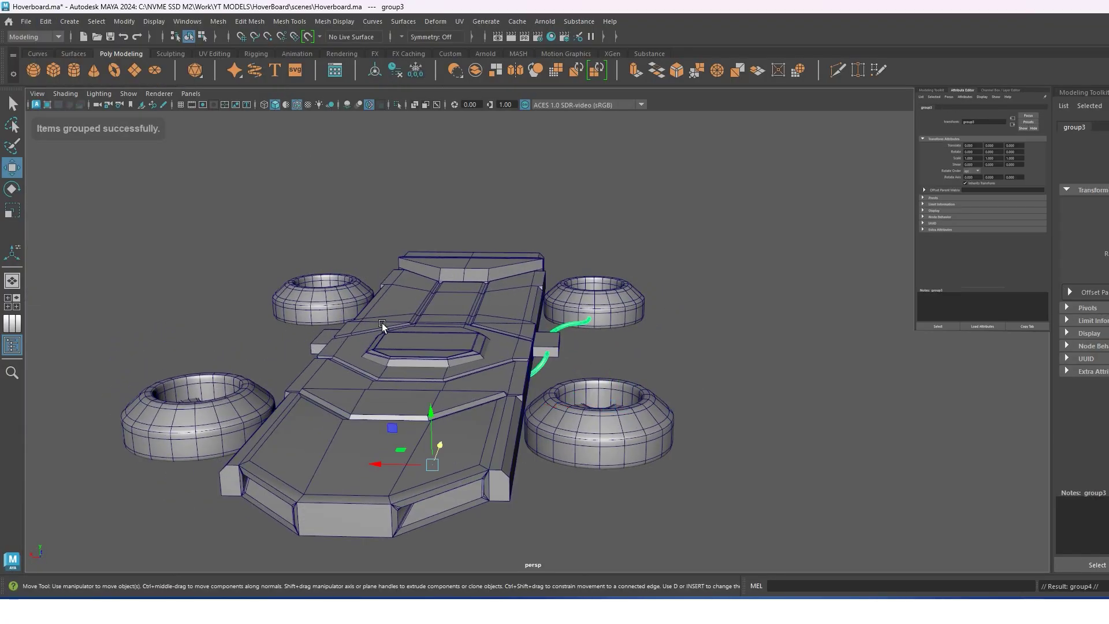
# Box-select the body, four hover rings and cable tubes and group them with Ctrl+G.
pyautogui.click(640, 367)
pyautogui.moveTo(640, 367)
pyautogui.keyDown('alt'); pyautogui.mouseDown()
pyautogui.moveTo(550, 344)
pyautogui.moveTo(658, 305)
pyautogui.moveTo(599, 303)
pyautogui.mouseUp(); pyautogui.keyUp('alt')
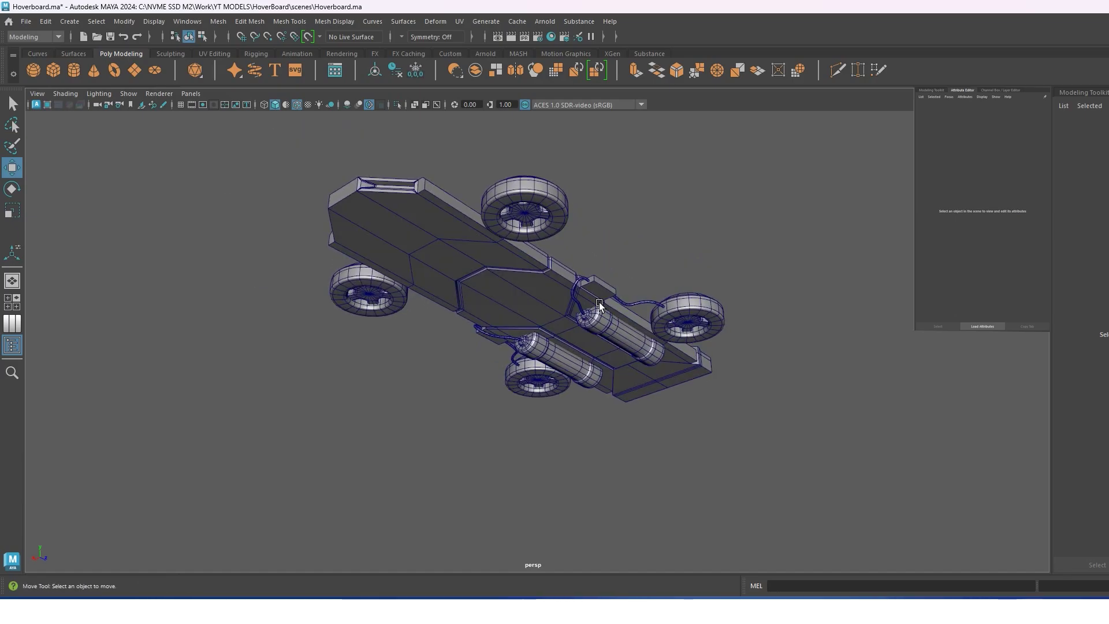
pyautogui.click(302, 109)
pyautogui.keyDown('alt'); pyautogui.moveTo(430, 154); pyautogui.dragTo(430, 209); pyautogui.keyUp('alt')
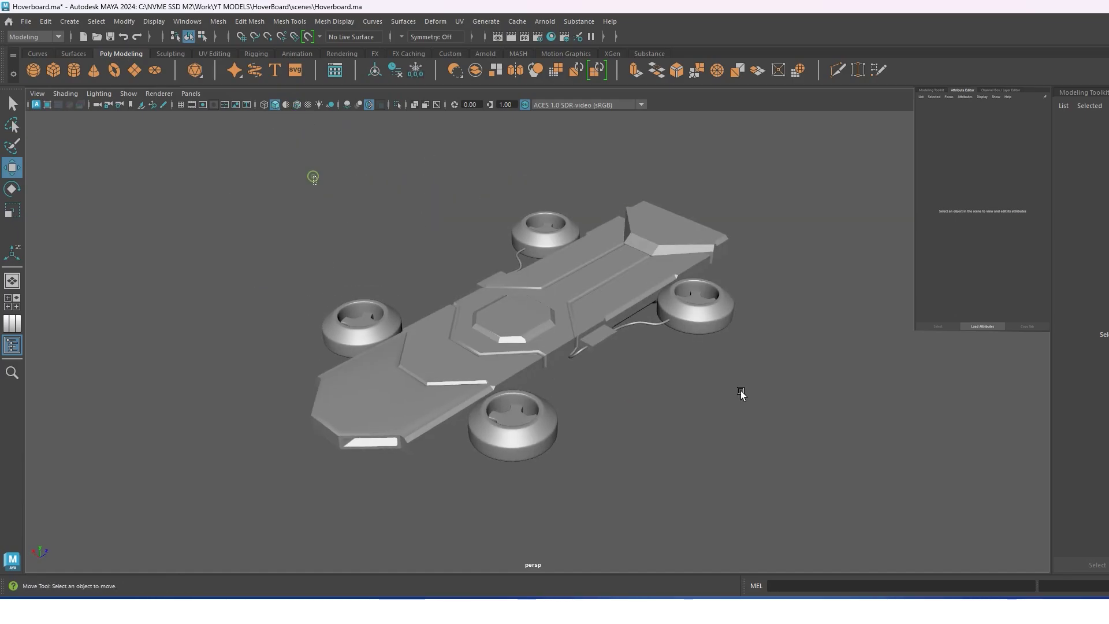
pyautogui.moveTo(314, 177)
pyautogui.mouseDown()
pyautogui.moveTo(781, 485)
pyautogui.moveTo(765, 478)
pyautogui.mouseUp()
pyautogui.hotkey('ctrl', 'g')
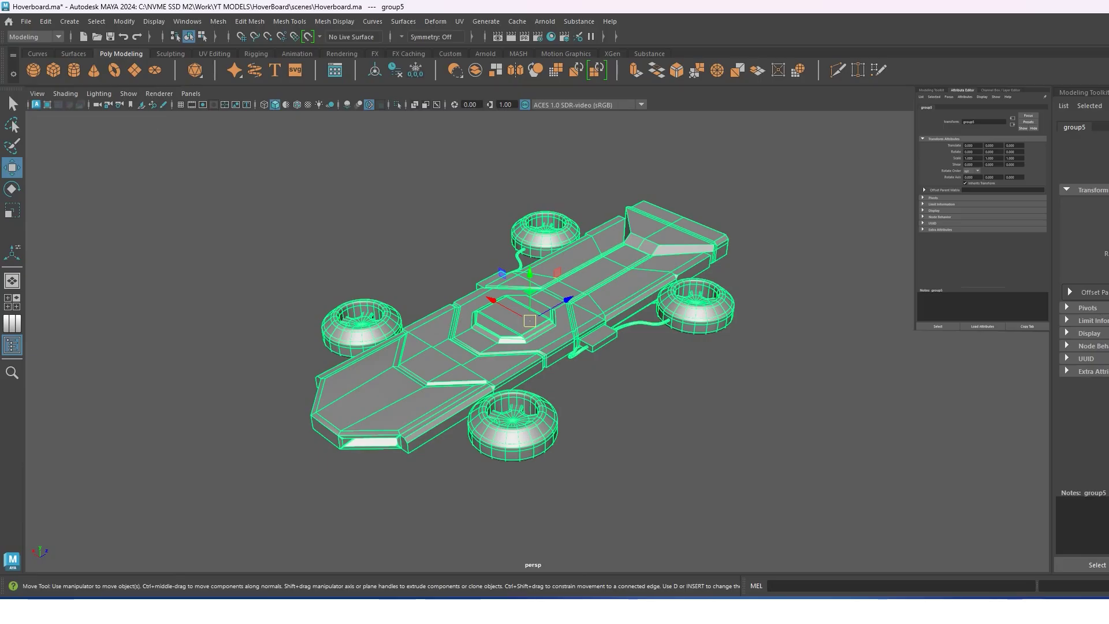
pyautogui.press('Down')
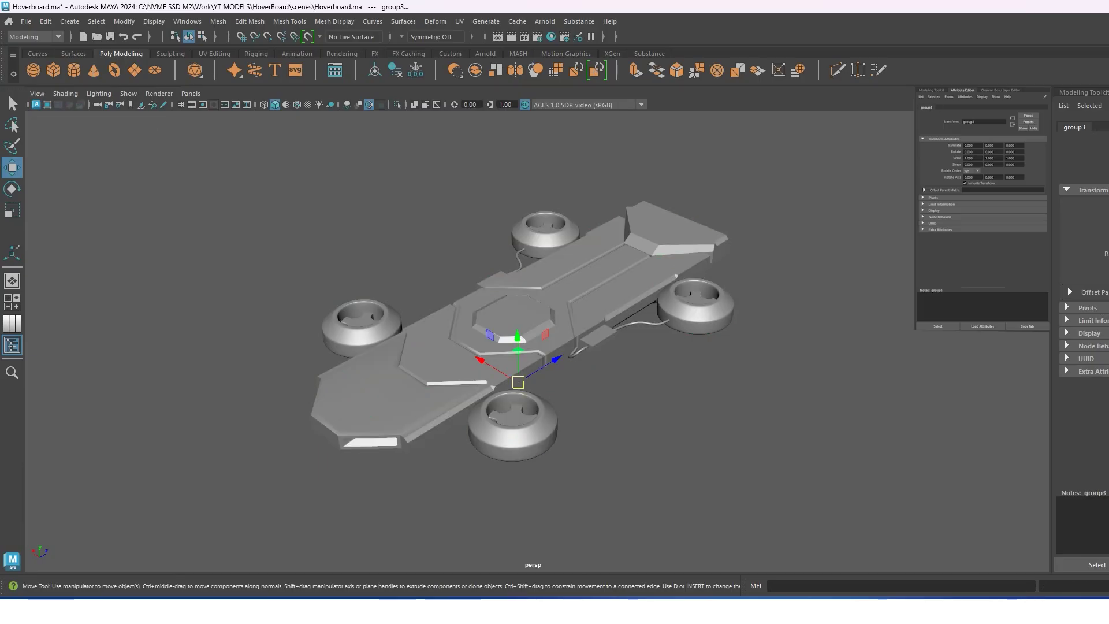
pyautogui.press('Delete')
# Re-enable Wireframe on Shaded, confirm the HoverBoard group in the Outliner, and inspect the model.
pyautogui.click(297, 105)
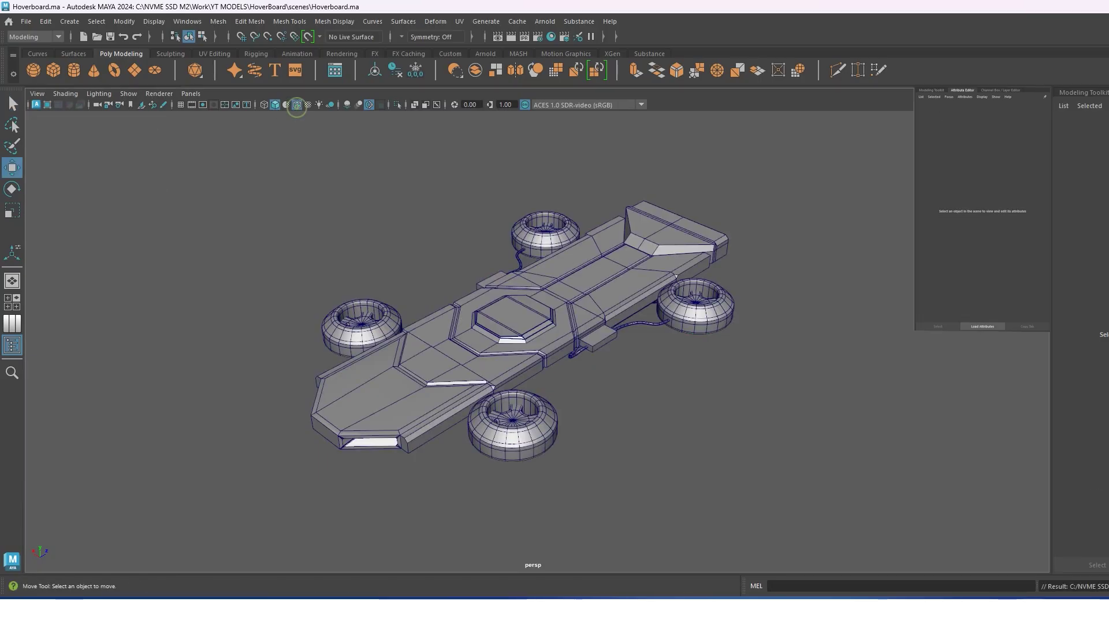
pyautogui.click(11, 345)
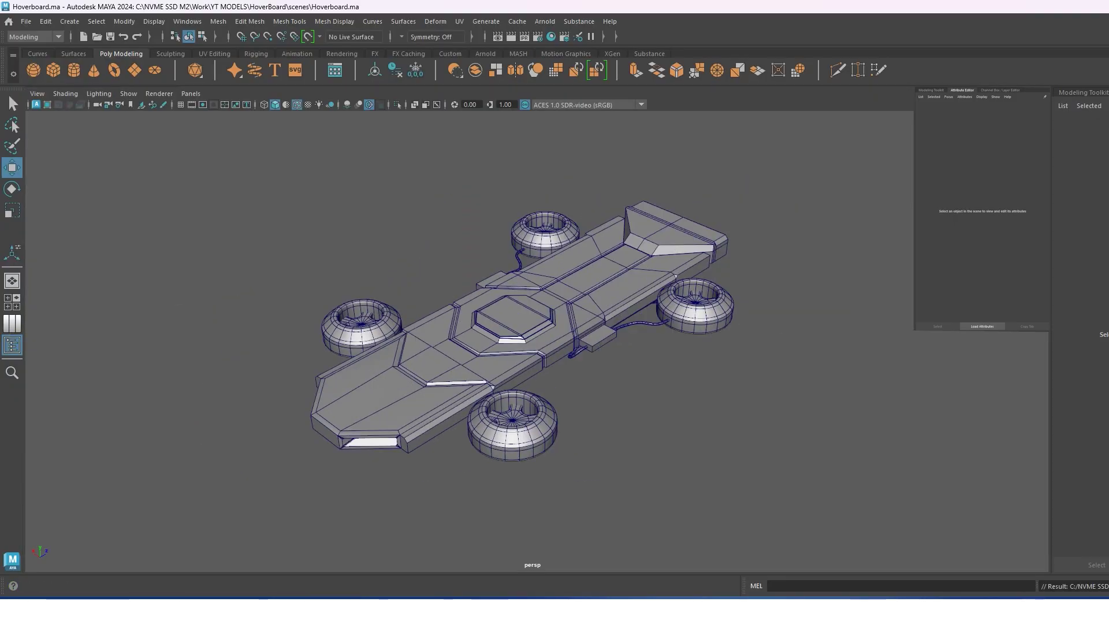
pyautogui.click(405, 346)
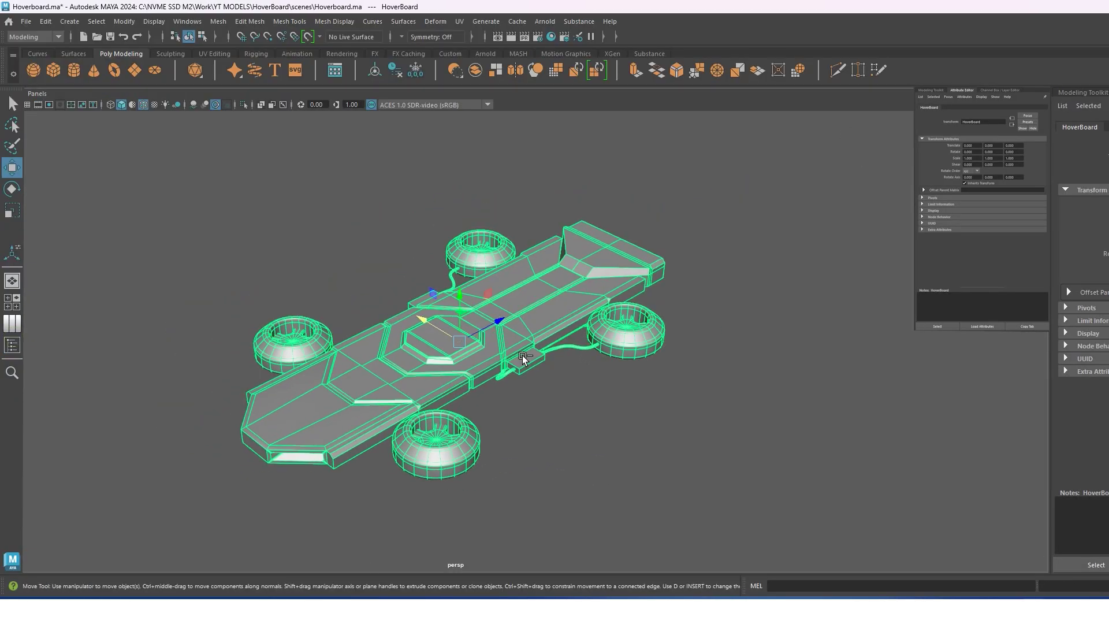
pyautogui.click(571, 346)
pyautogui.moveTo(571, 346)
pyautogui.keyDown('alt'); pyautogui.mouseDown()
pyautogui.moveTo(798, 285)
pyautogui.moveTo(269, 289)
pyautogui.moveTo(457, 310)
pyautogui.mouseUp(); pyautogui.keyUp('alt')
pyautogui.keyDown('alt'); pyautogui.moveTo(457, 311); pyautogui.dragTo(556, 369, button='right'); pyautogui.keyUp('alt')
pyautogui.keyDown('alt'); pyautogui.moveTo(556, 369); pyautogui.dragTo(461, 346, button='middle'); pyautogui.keyUp('alt')
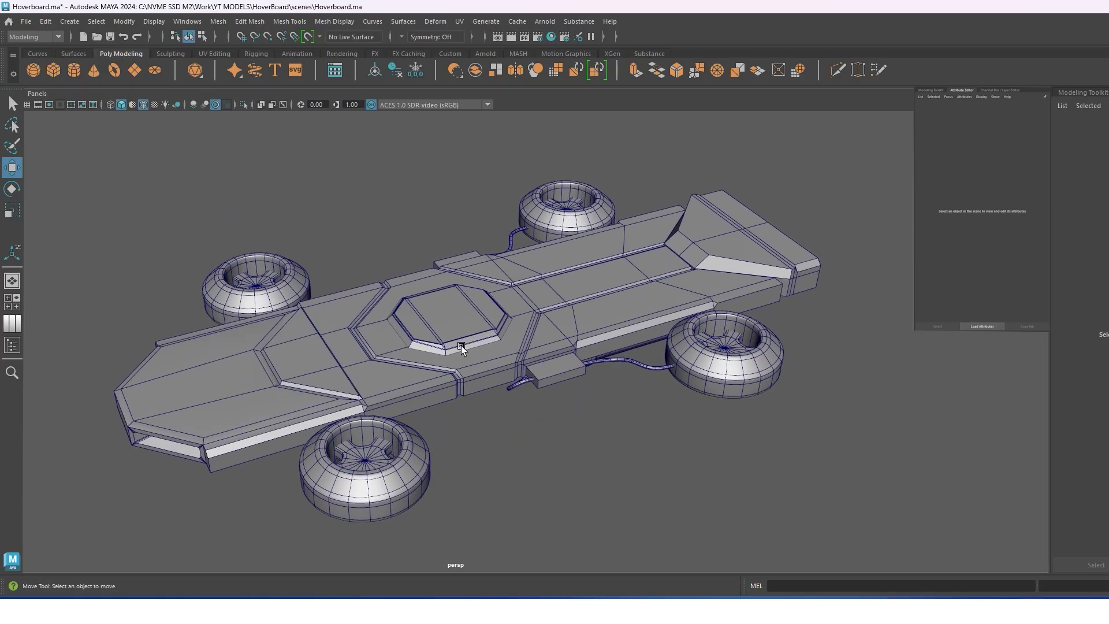